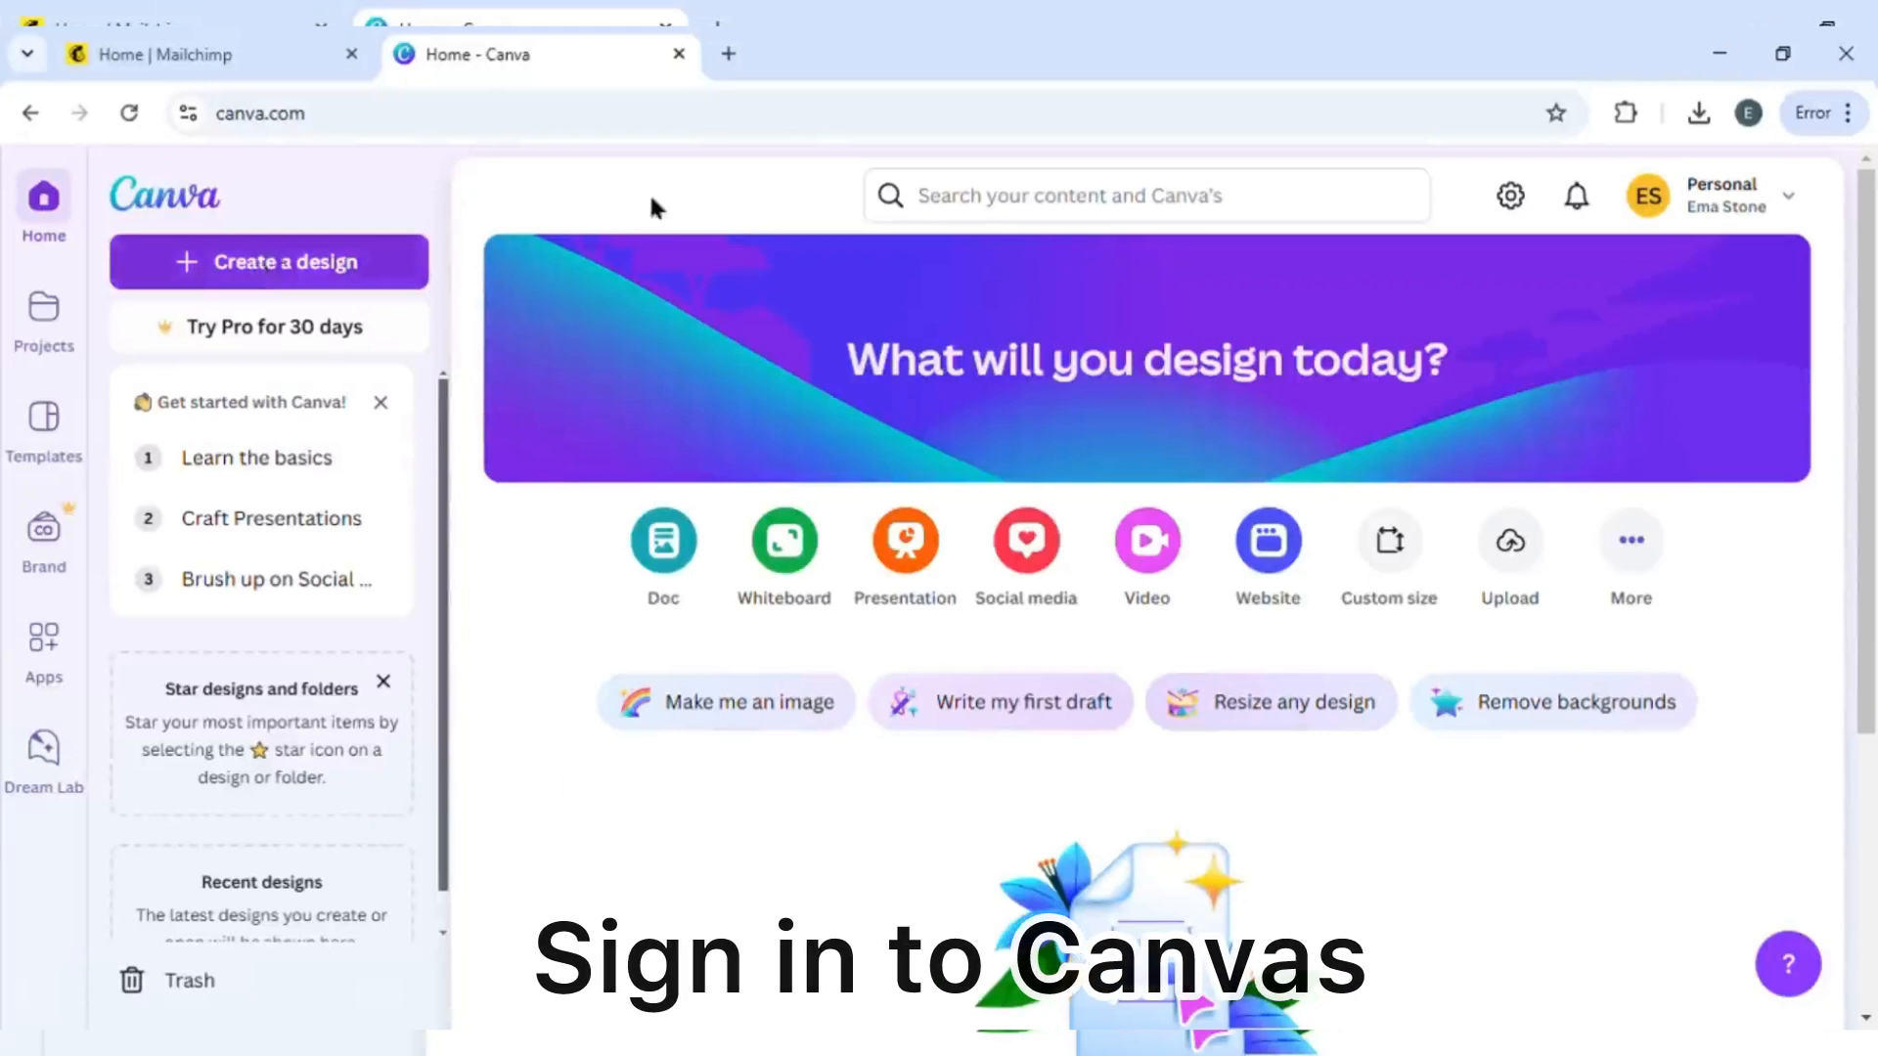
- Search the Canva templates for "email"
click(44, 460)
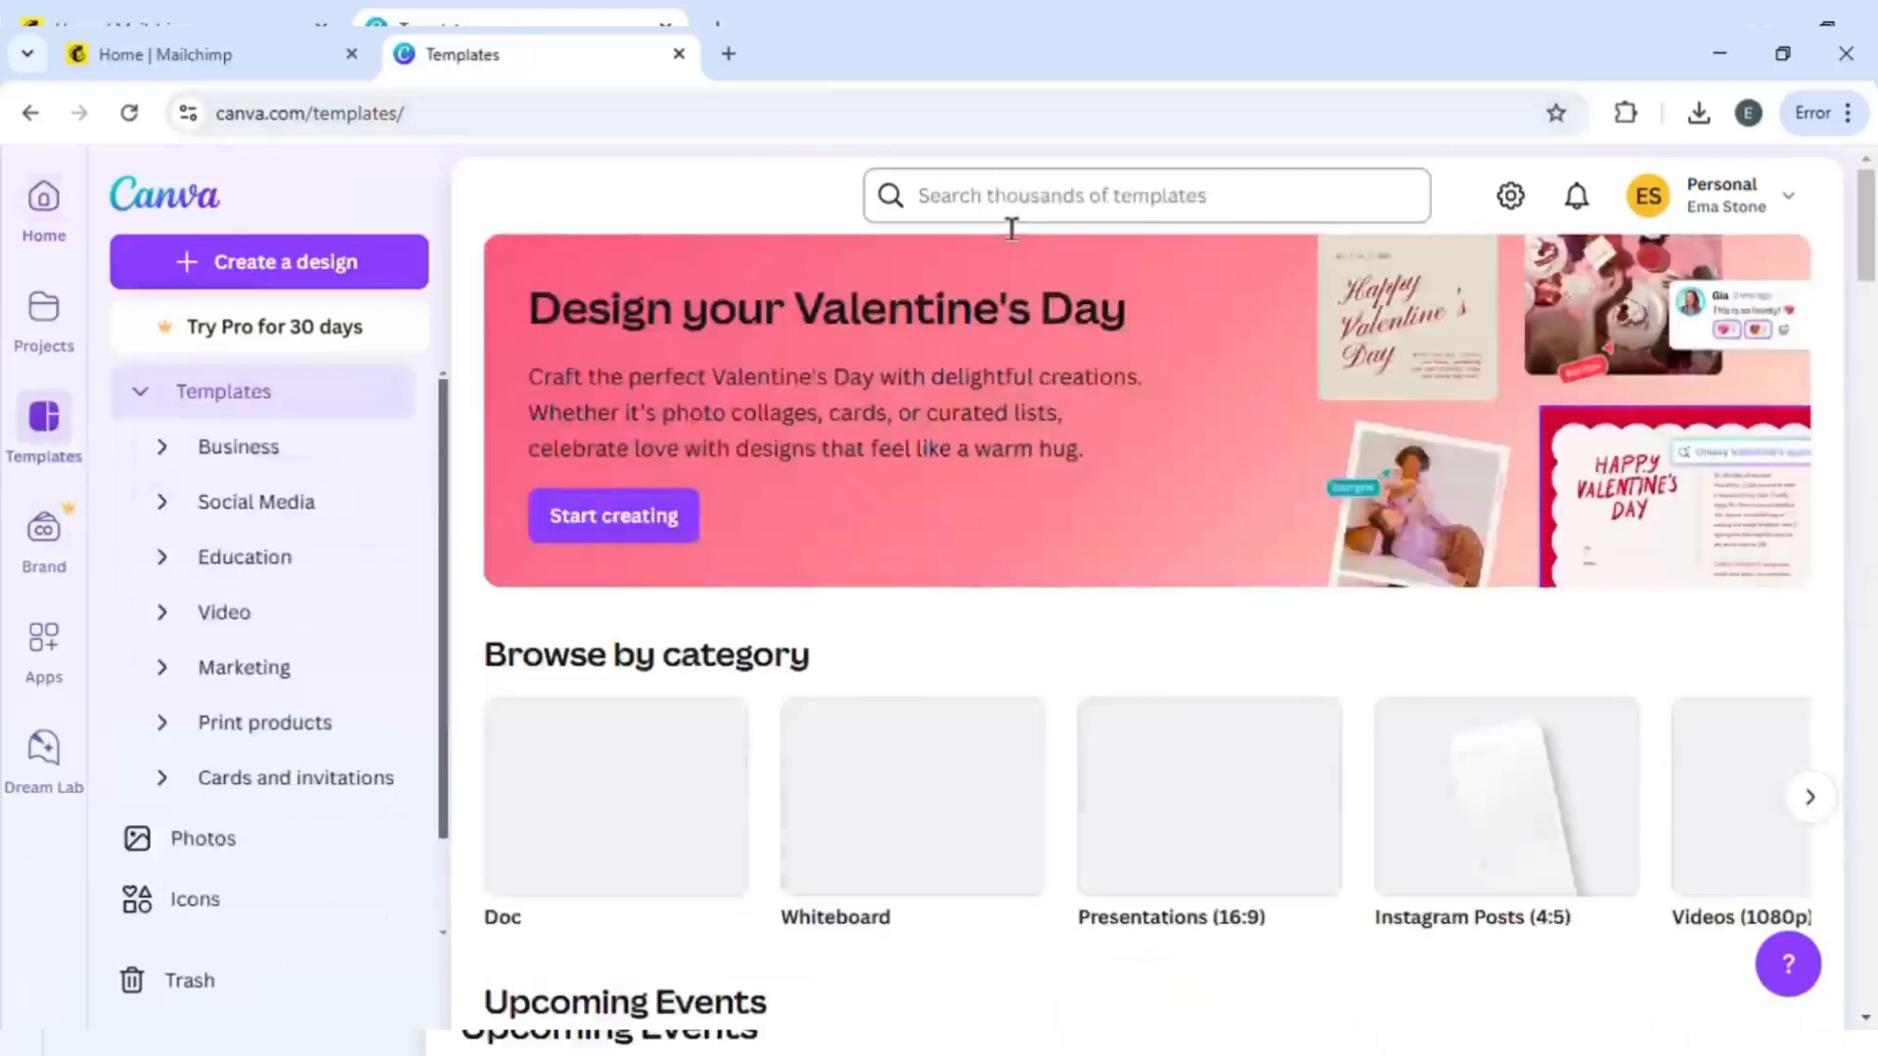
click(1010, 225)
text(email)
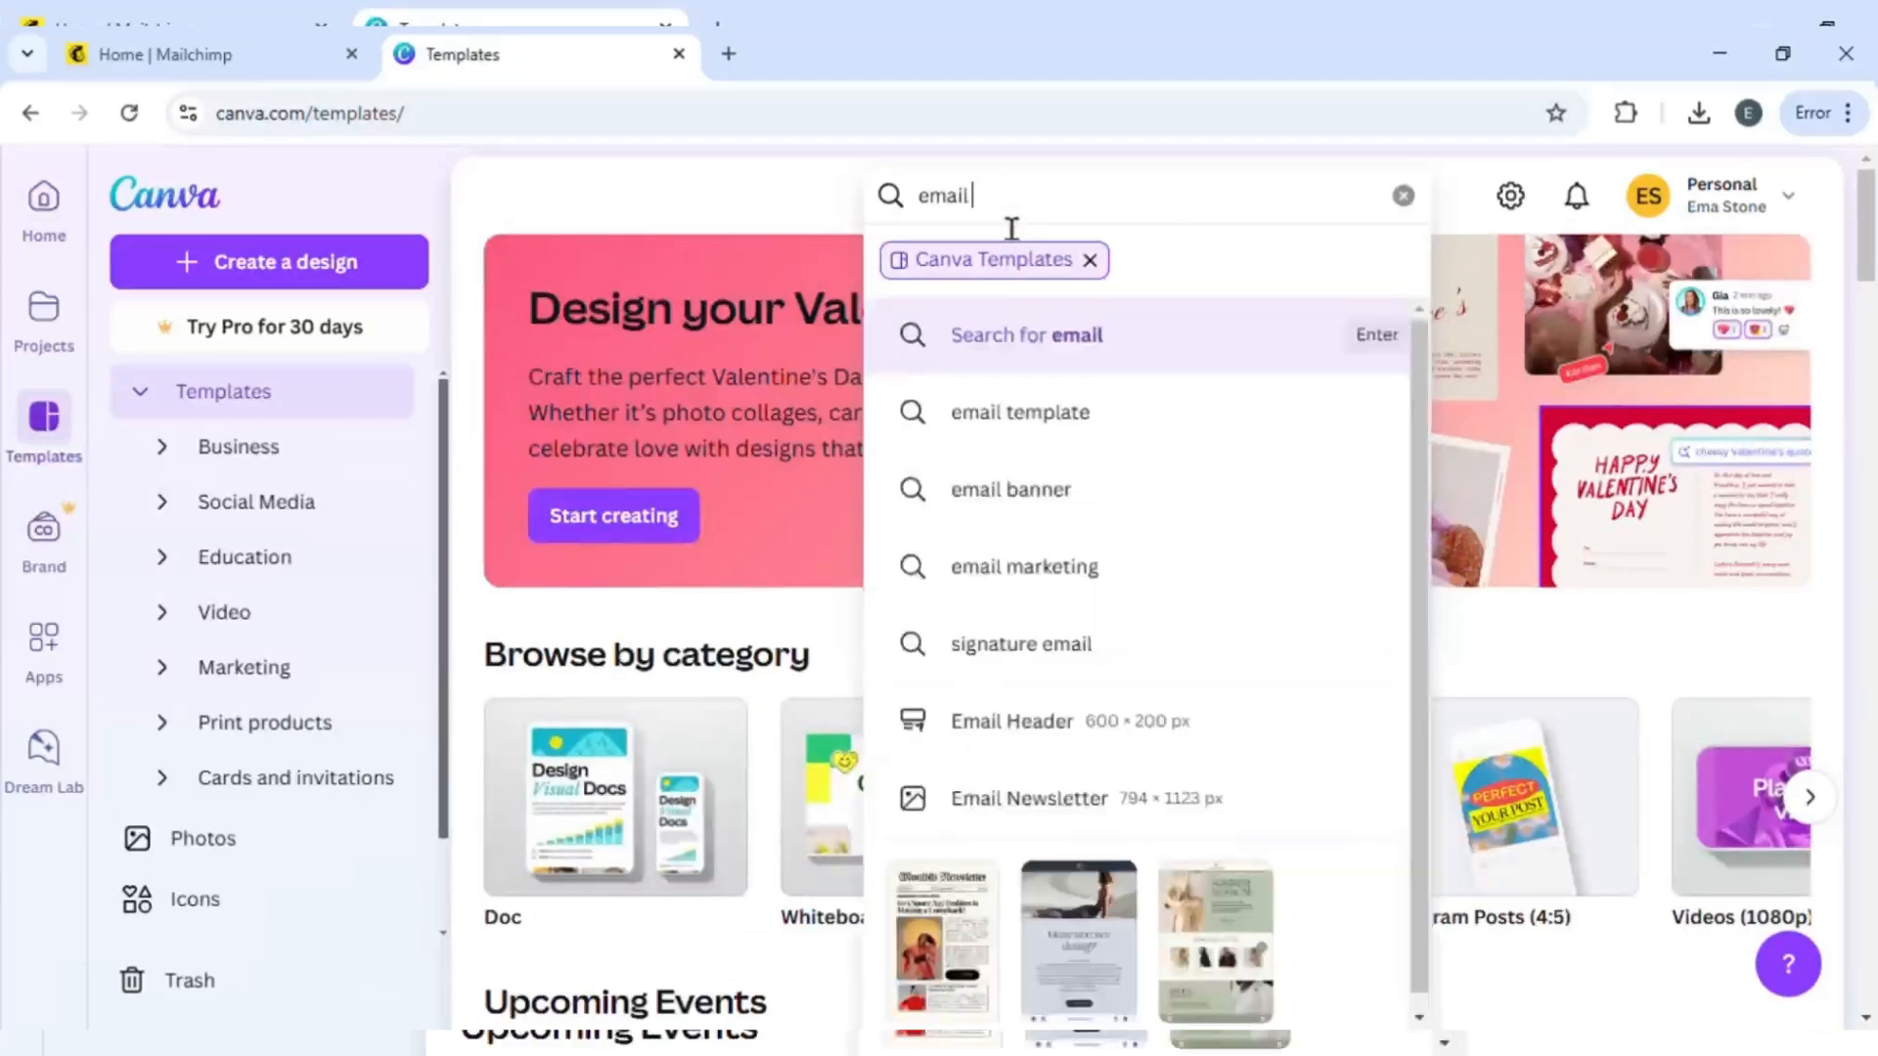
key(Return)
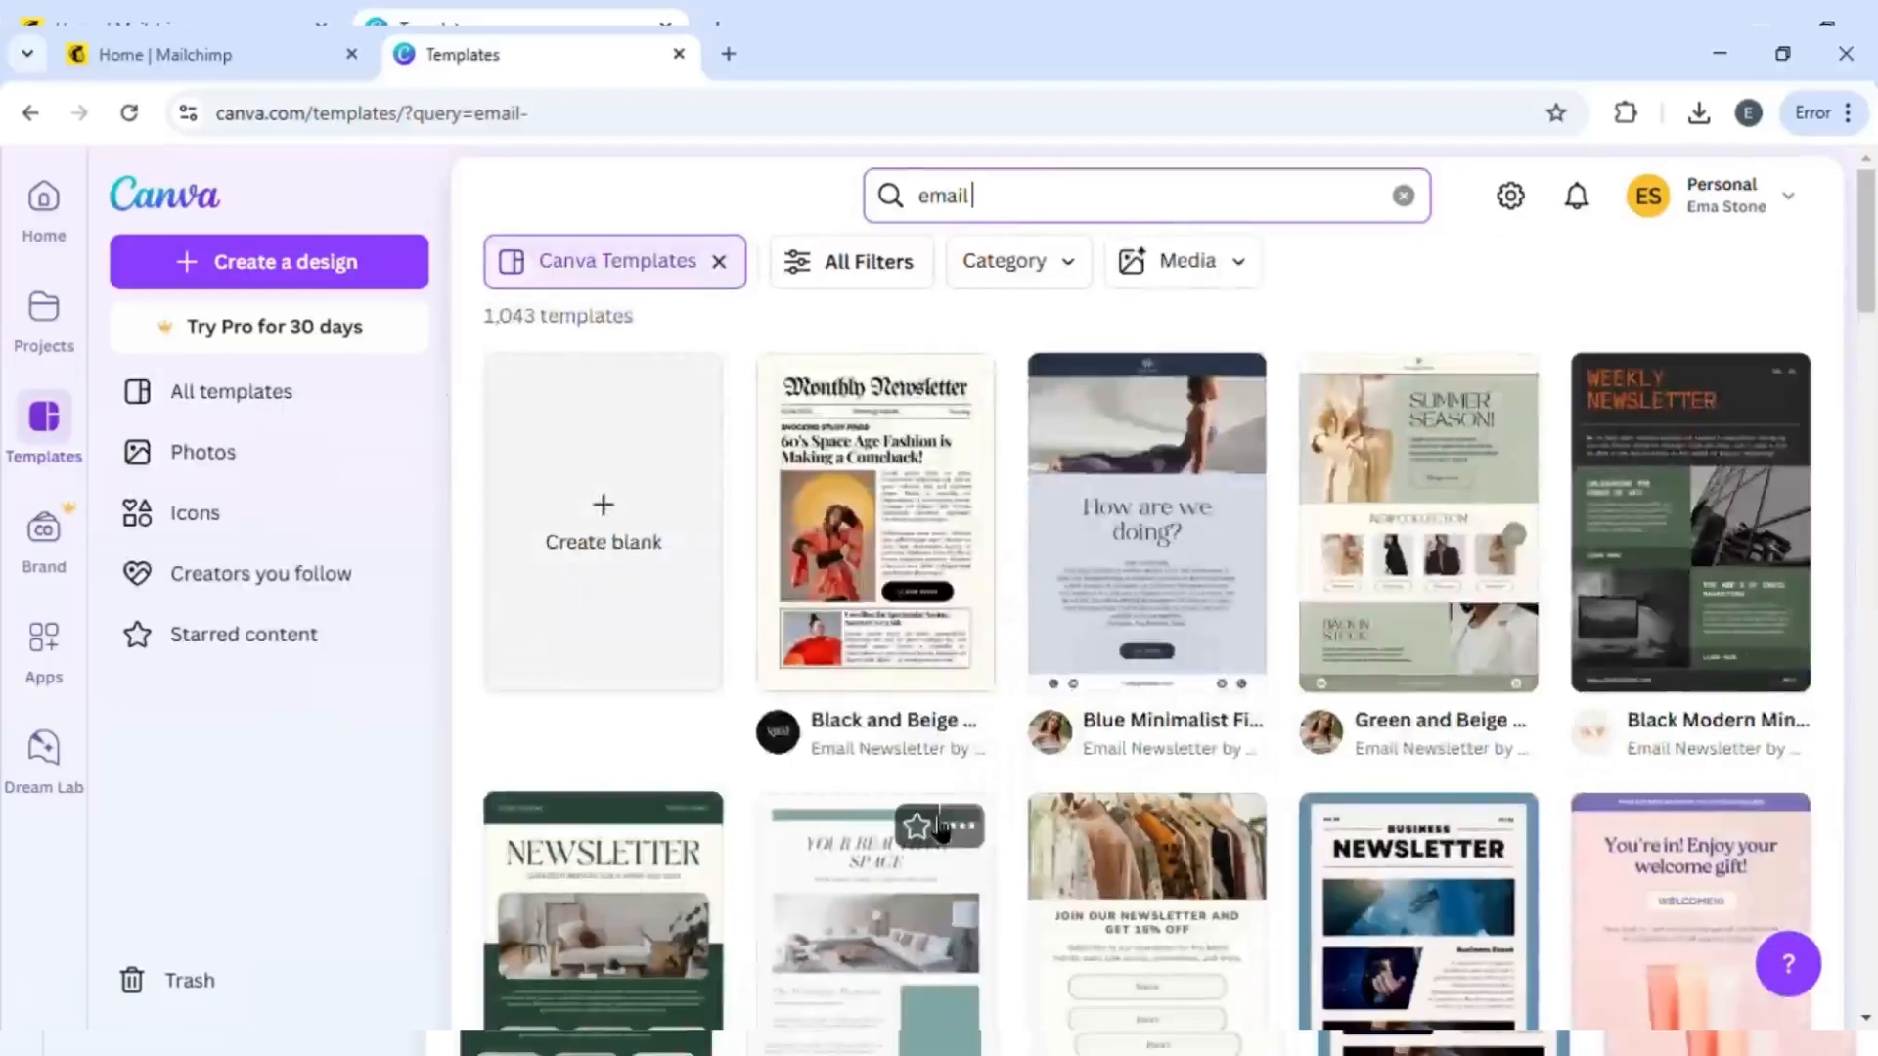
scroll(947, 821, down, 1)
scroll(949, 821, up, 1)
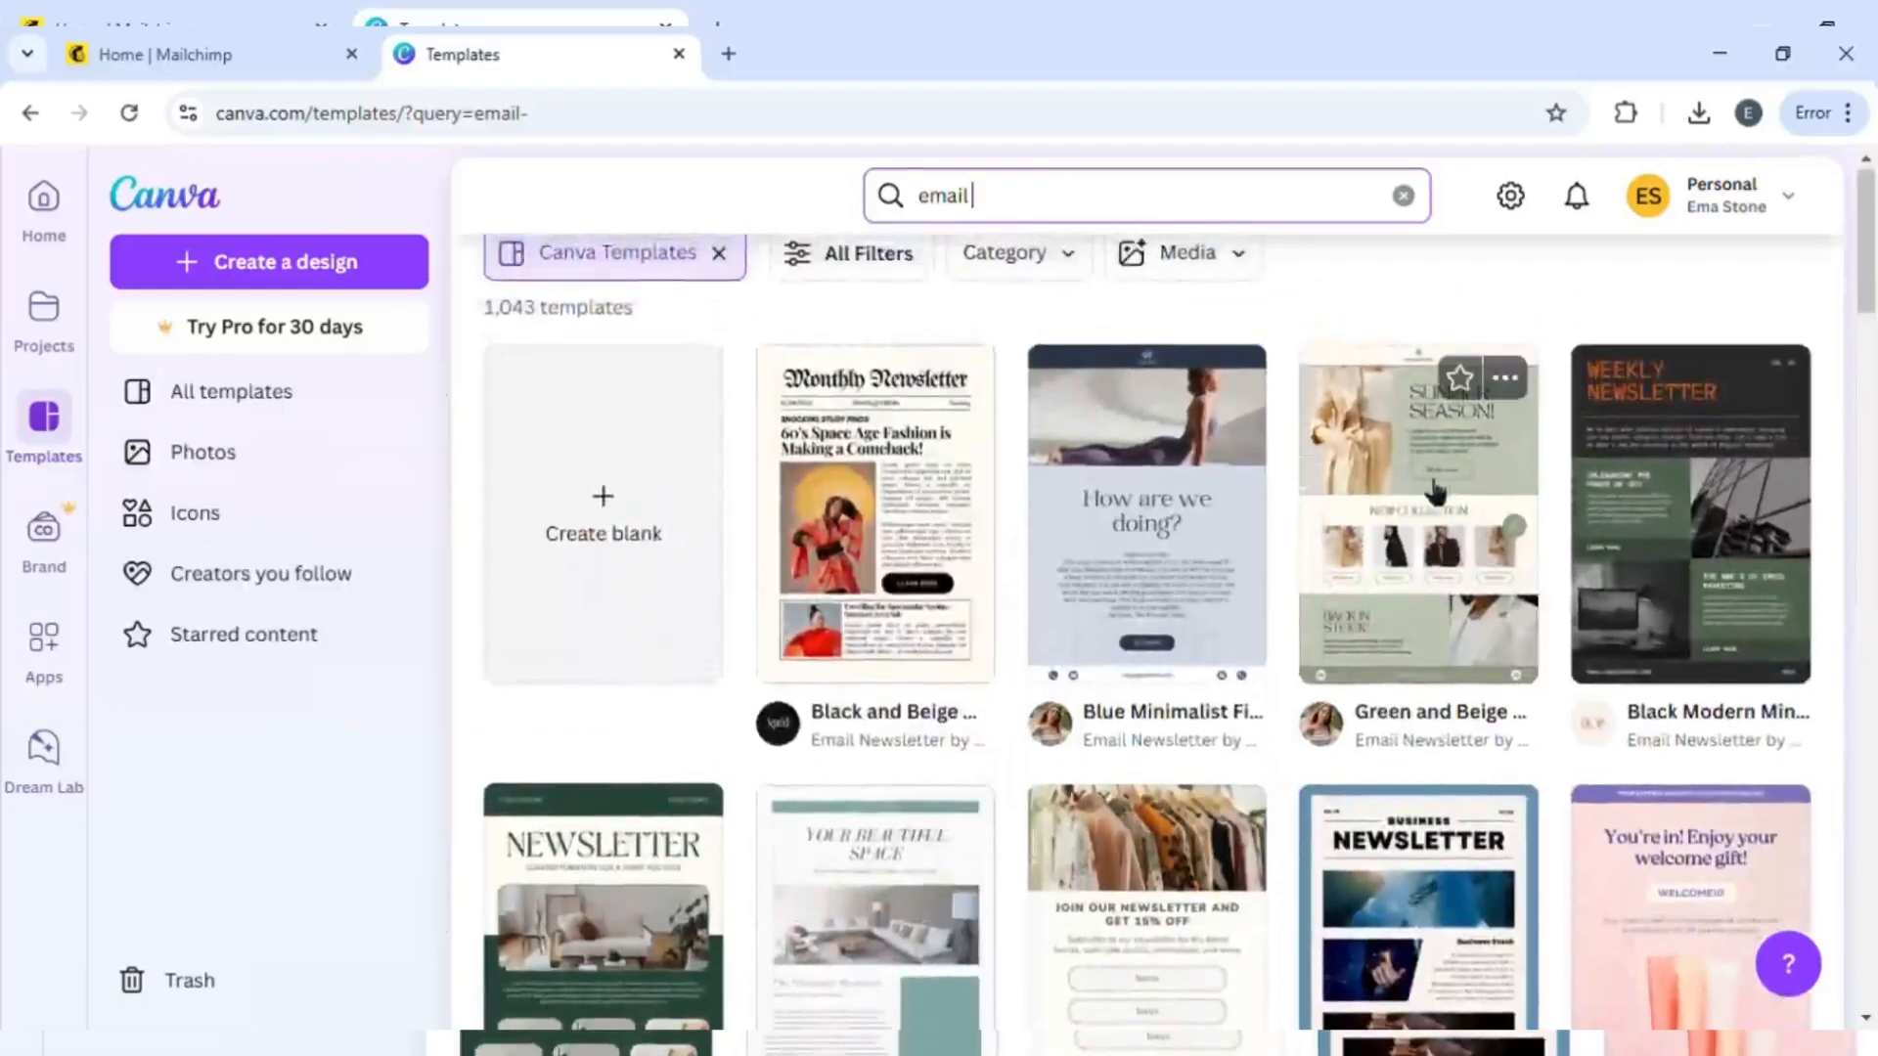
- Open the Olive Green and Black Clean Minimalist Fashion Email Newsletter template for customizing
click(1435, 525)
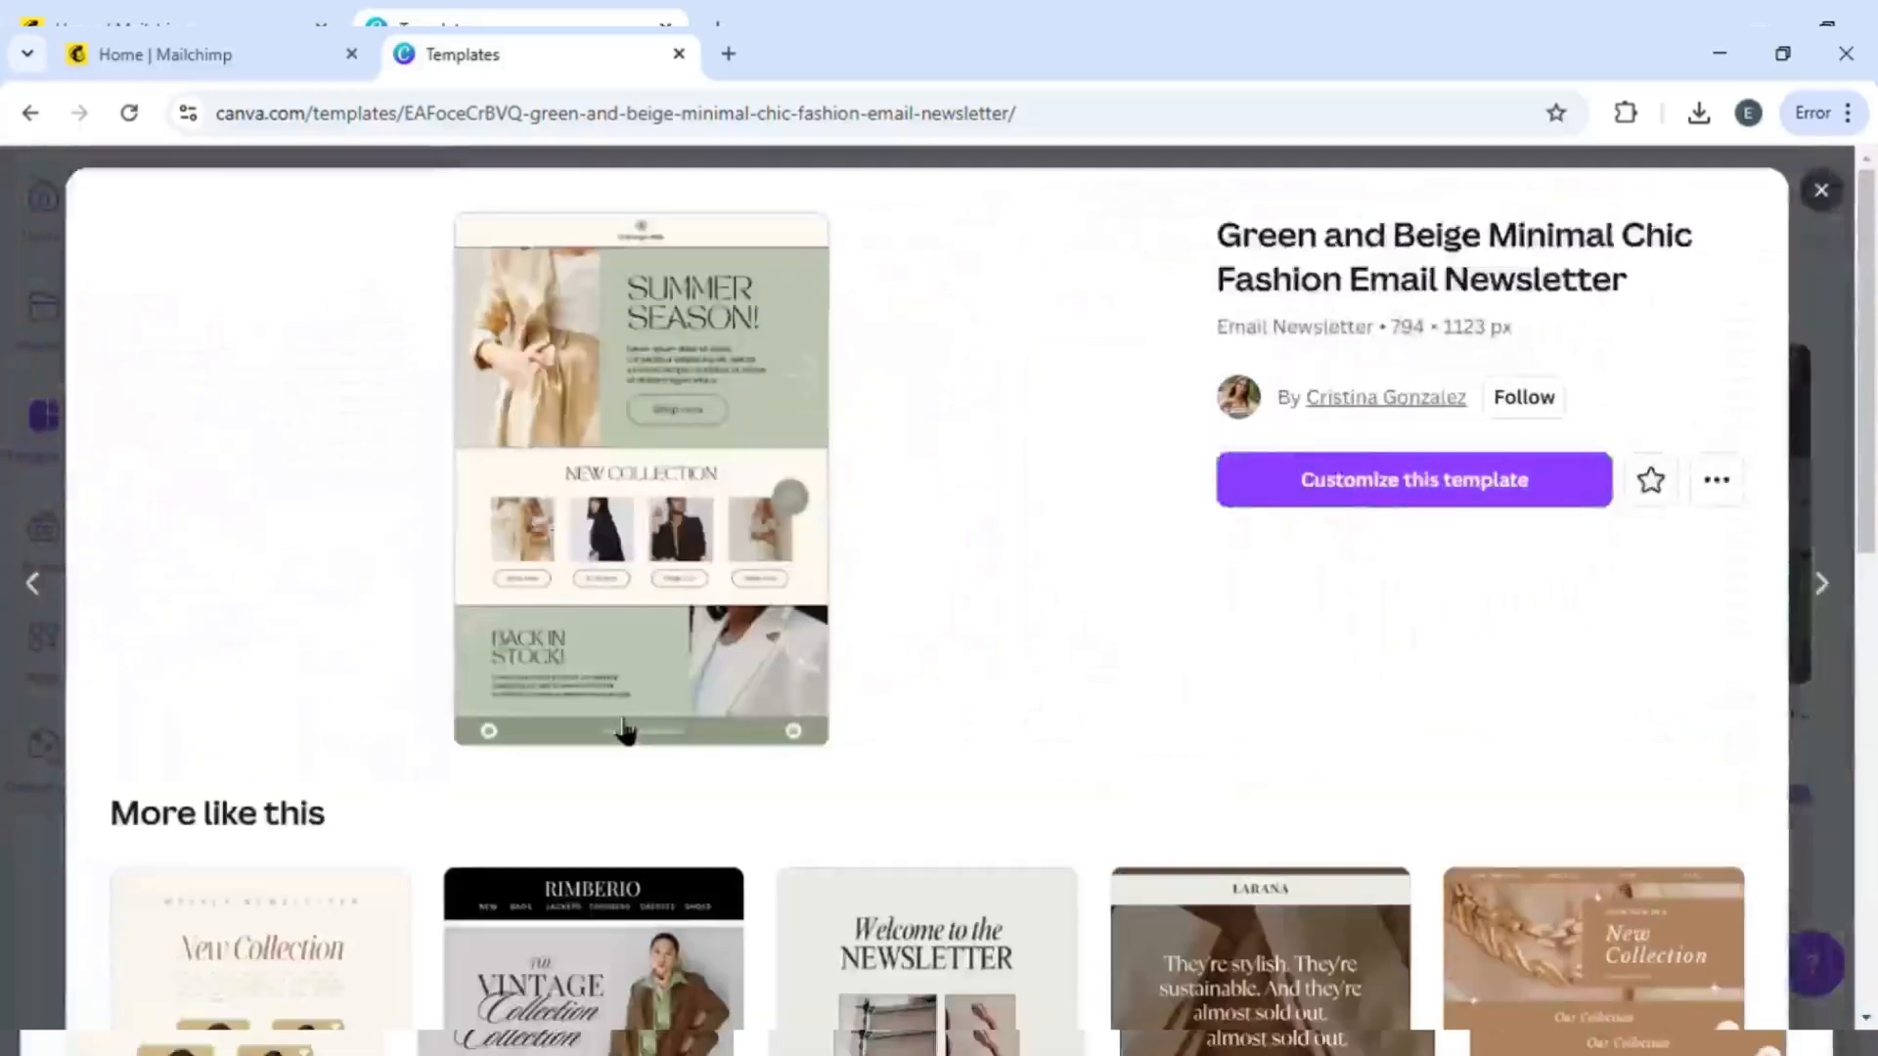
scroll(625, 731, down, 5)
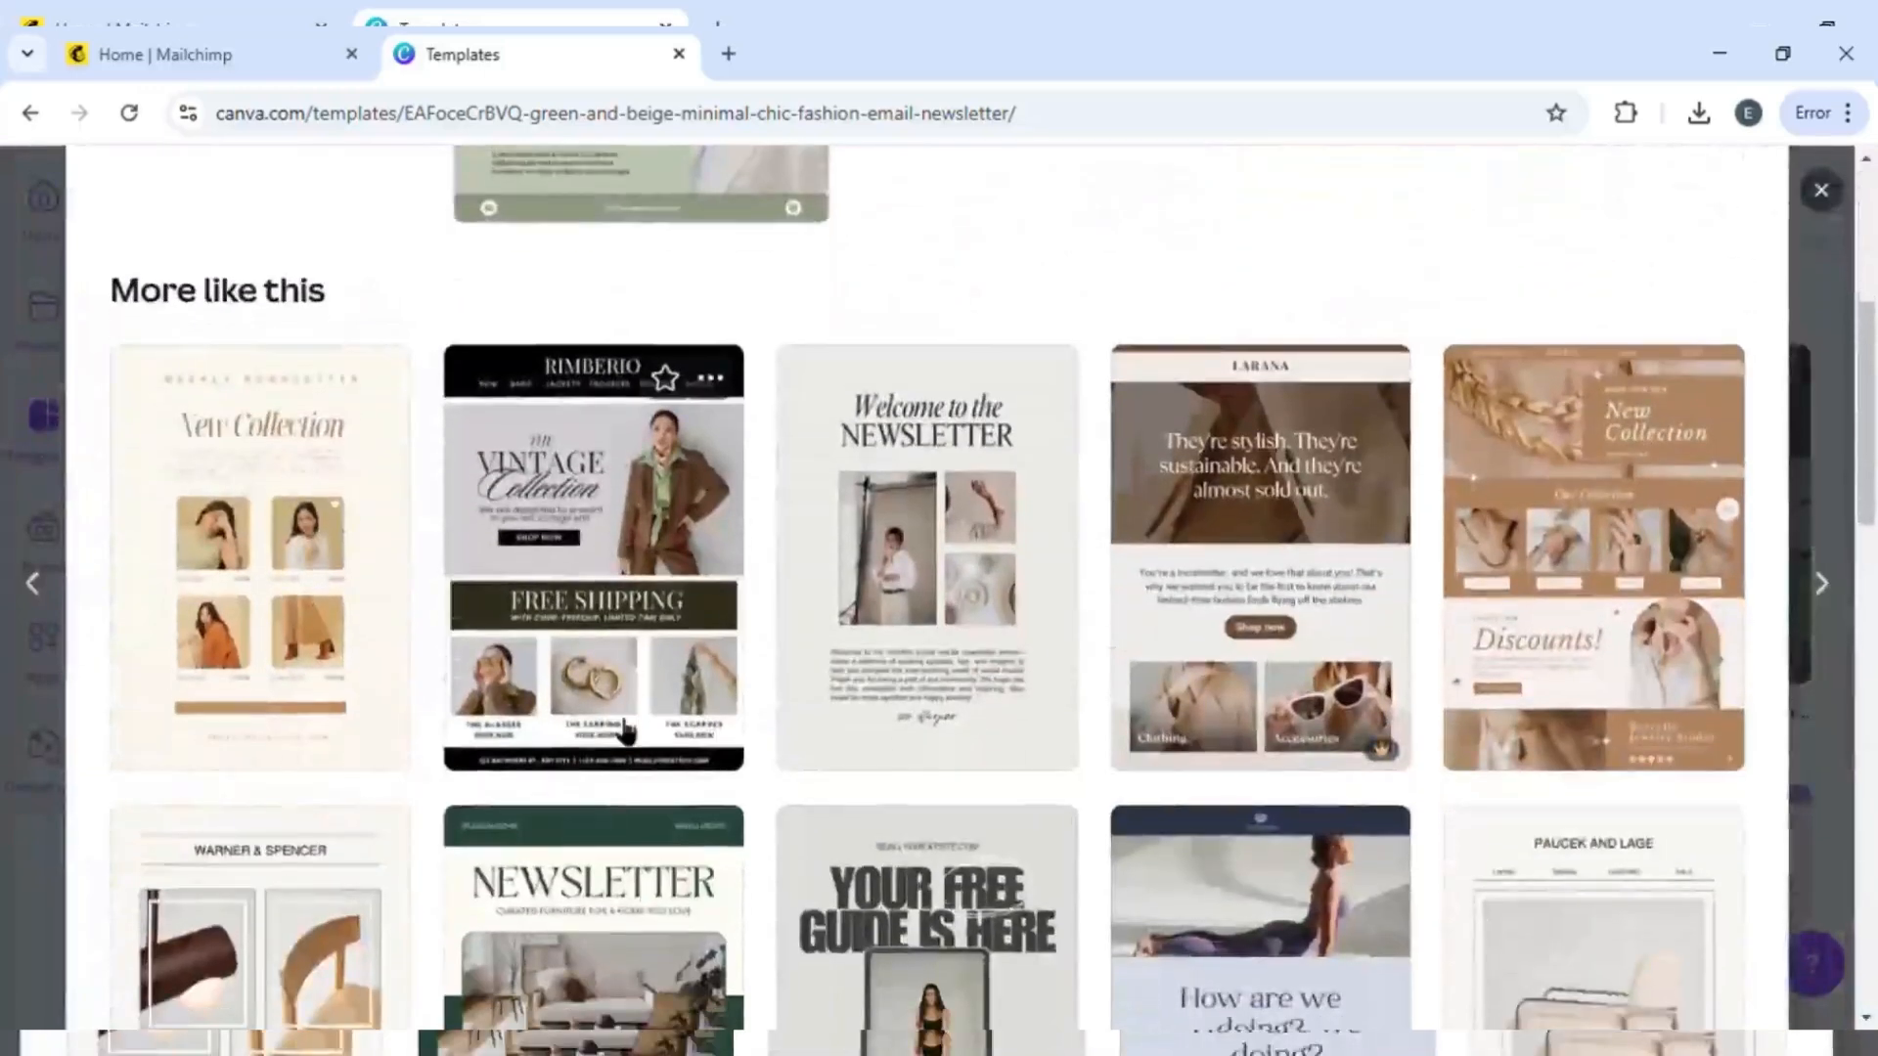
scroll(626, 730, up, 5)
scroll(626, 730, down, 5)
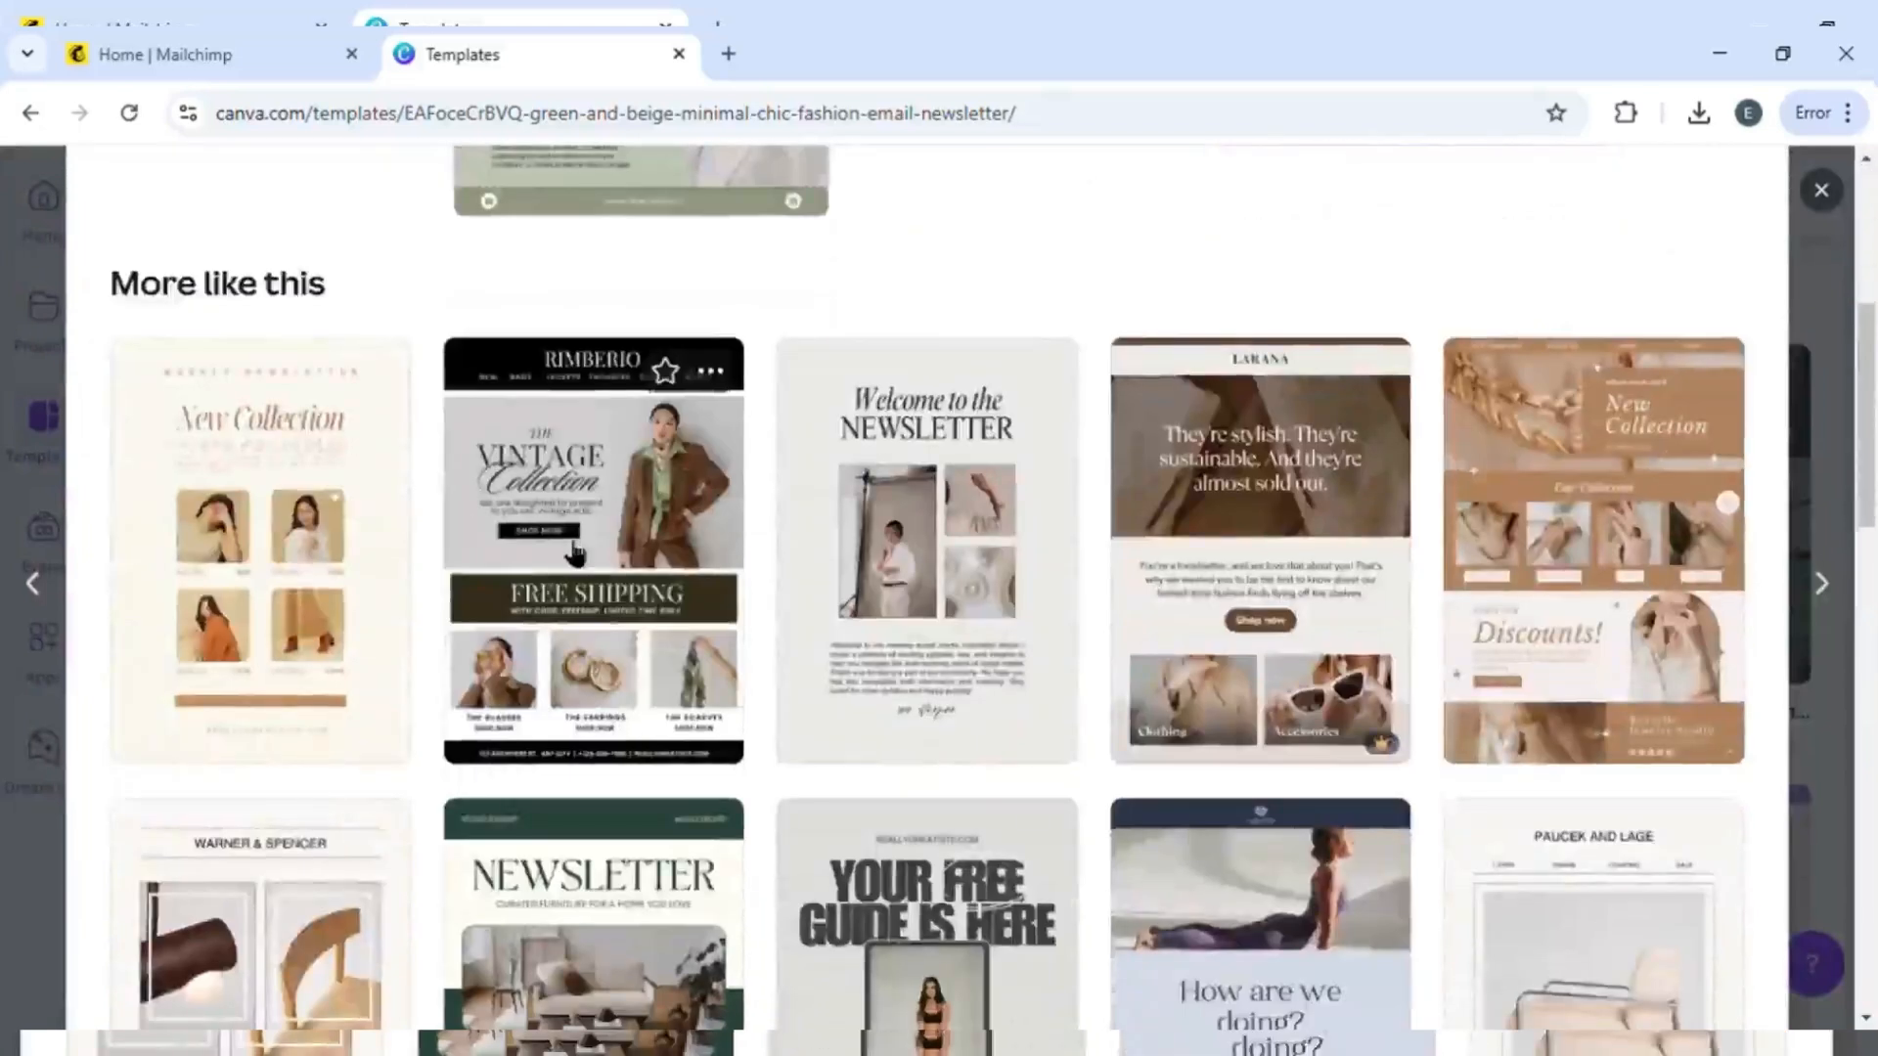
click(575, 553)
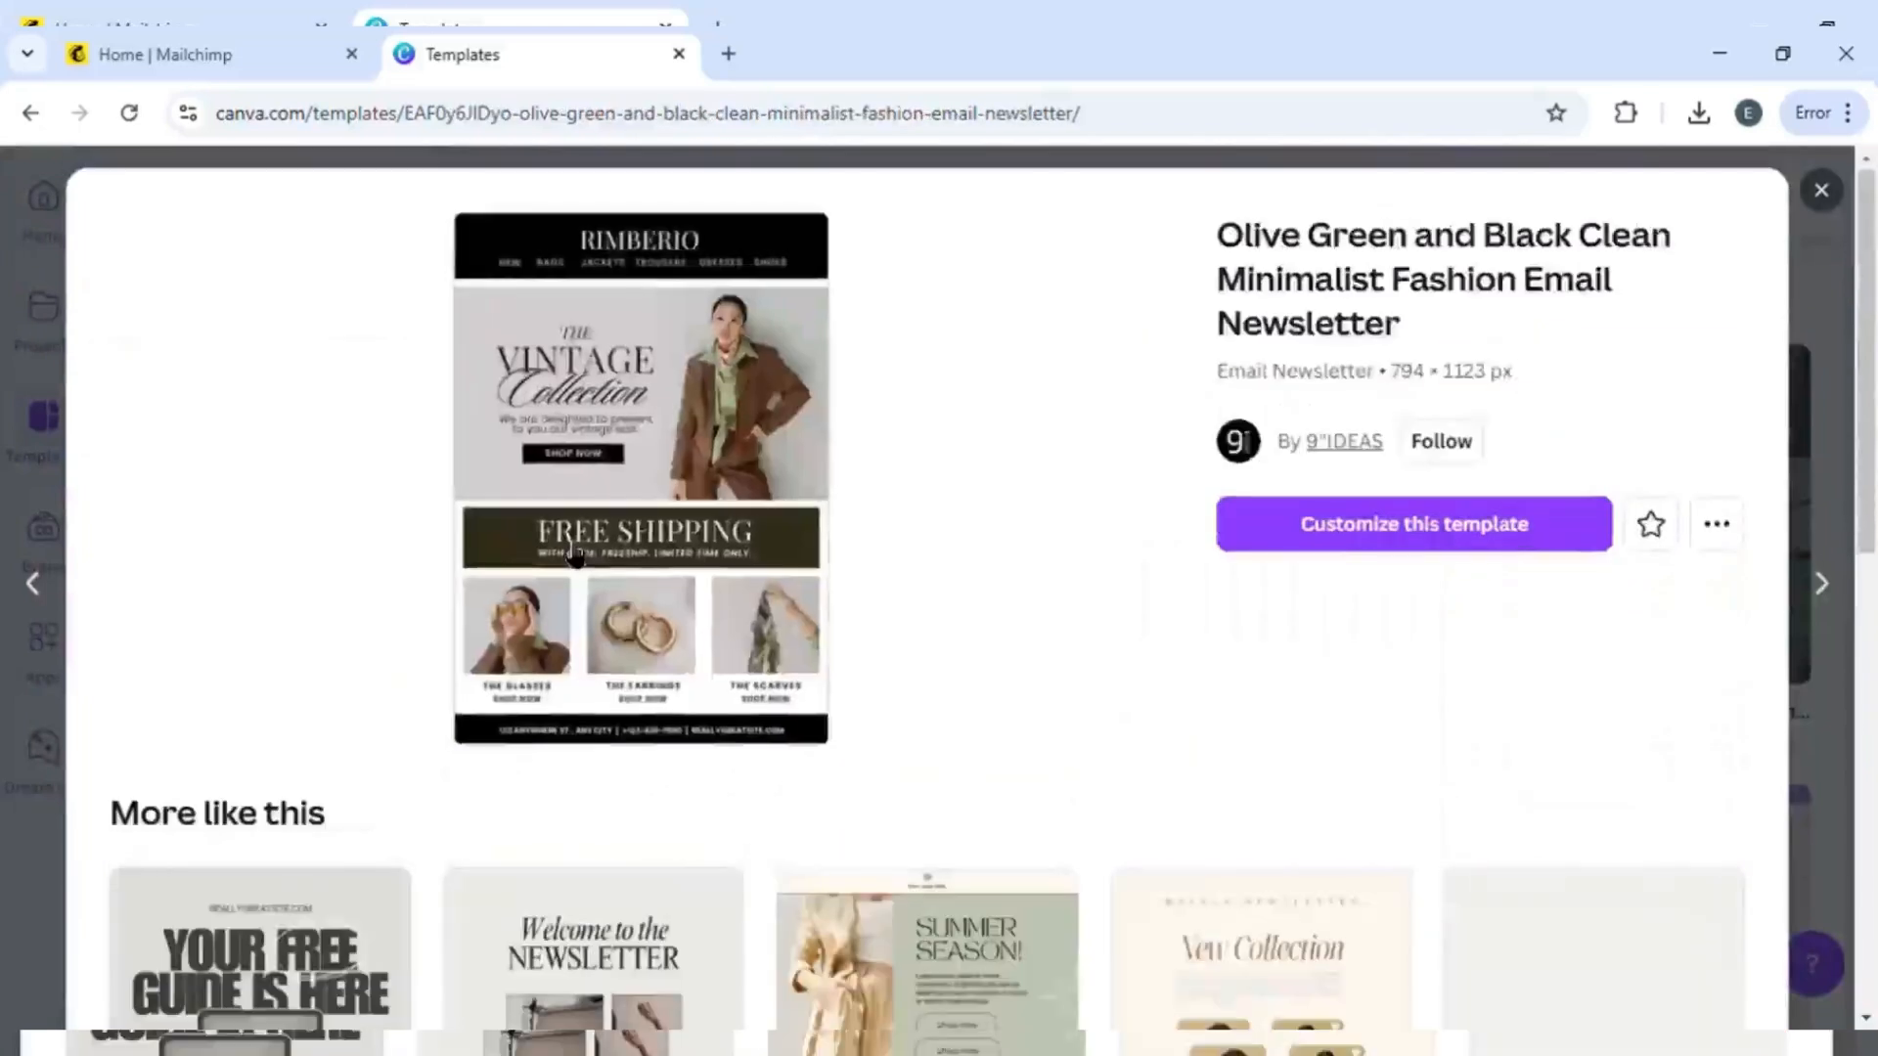
click(1383, 538)
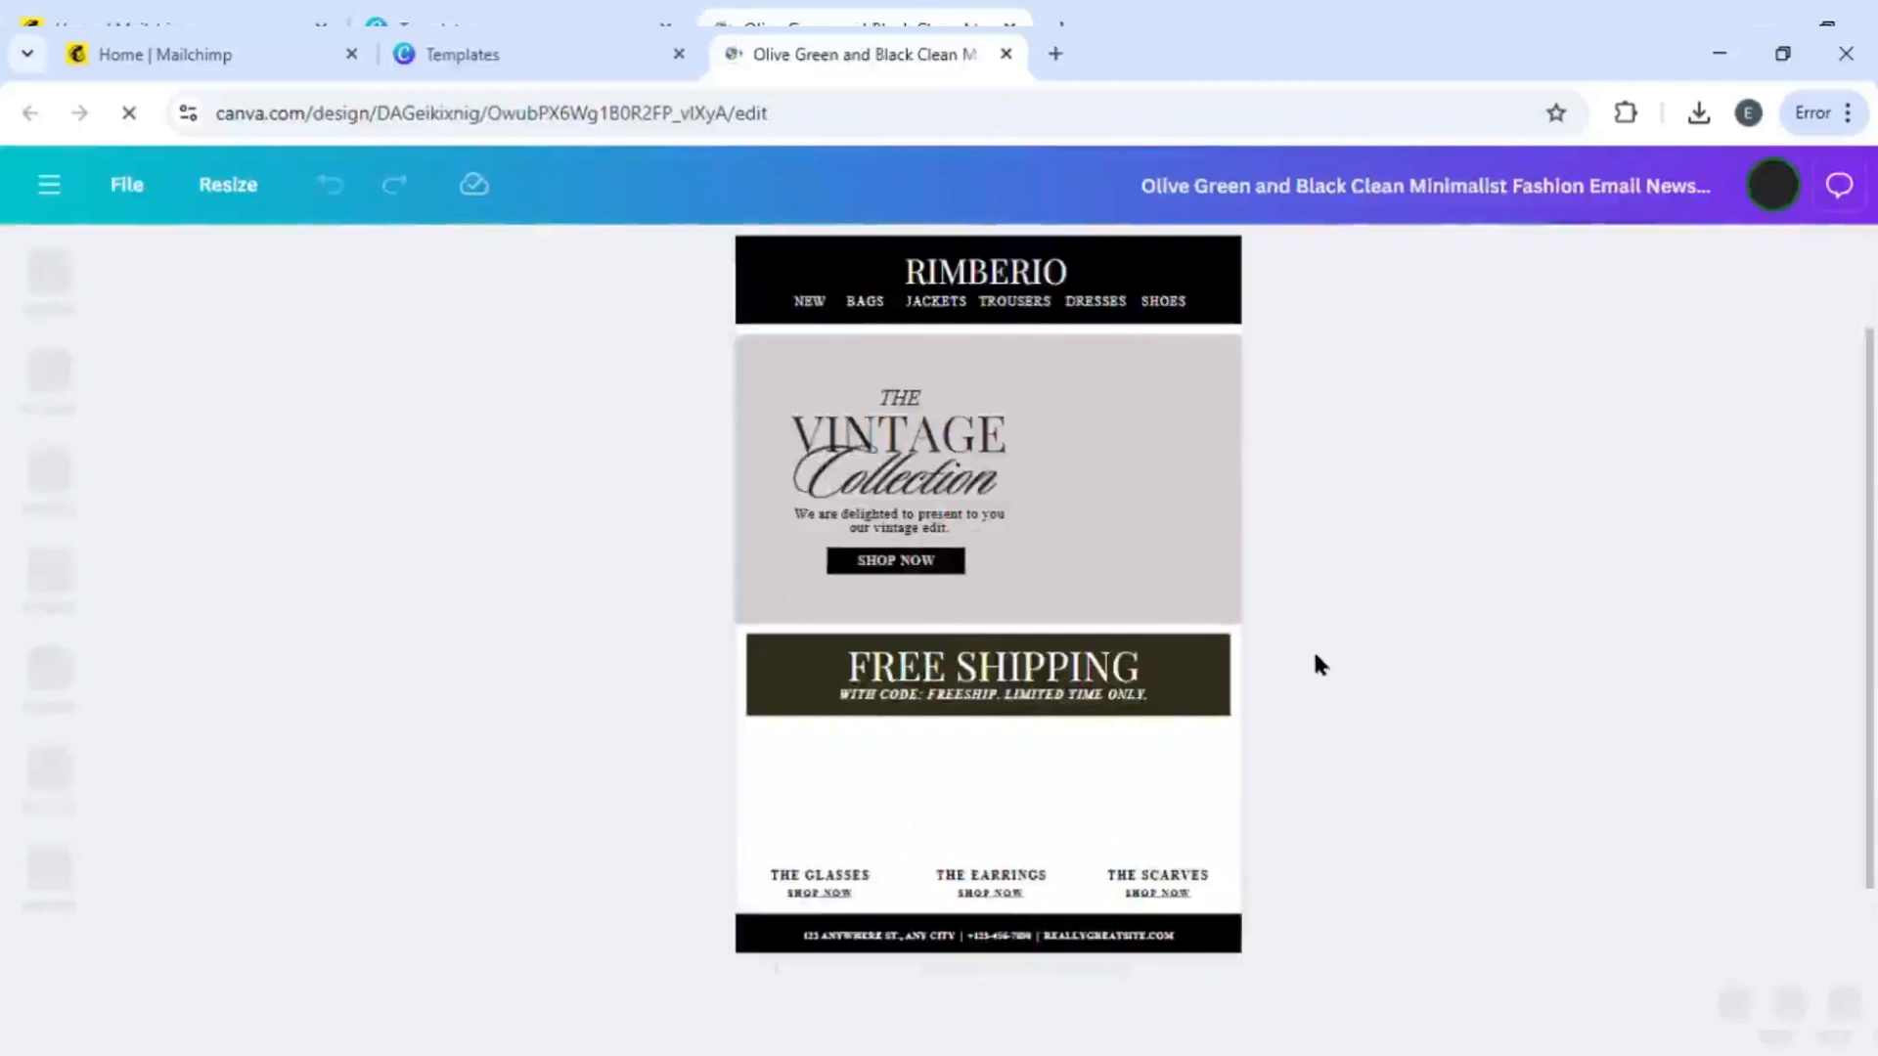
- Replace the RIMBERIO brand name in the header with SARWISH
click(934, 279)
click(707, 641)
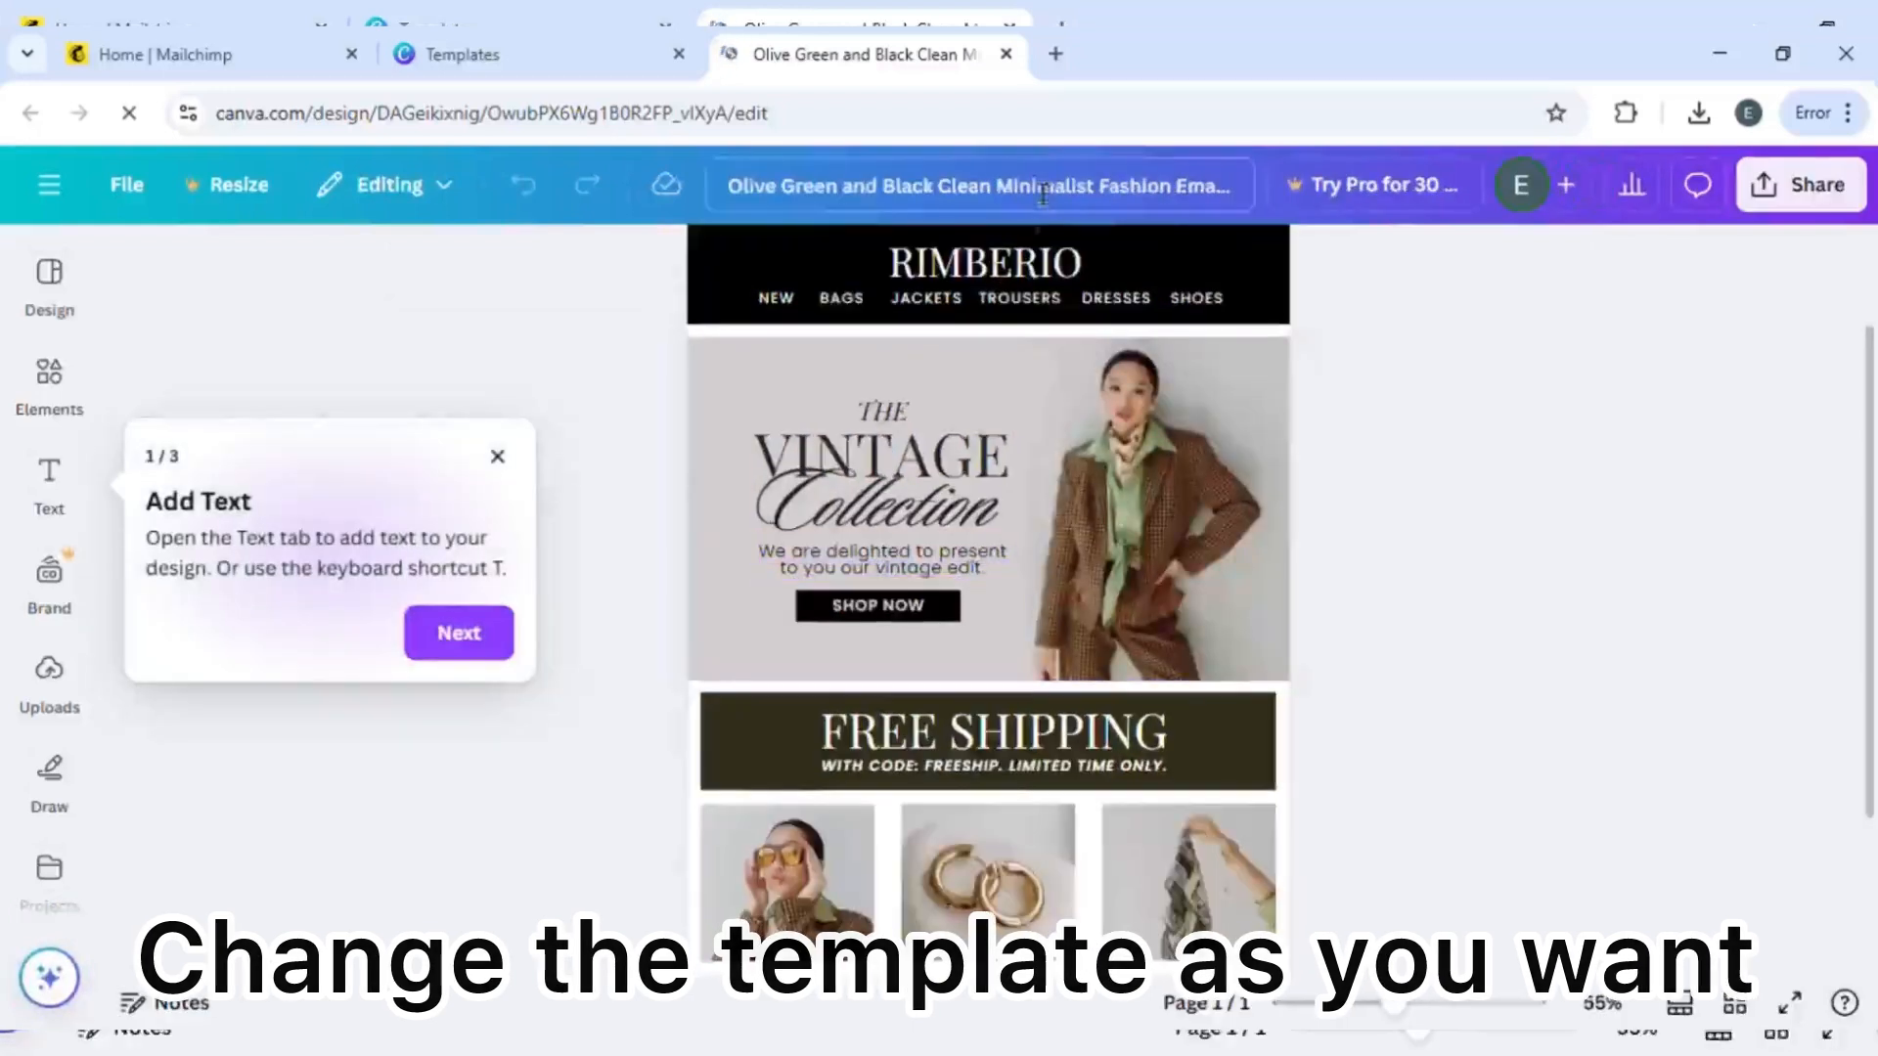
click(498, 458)
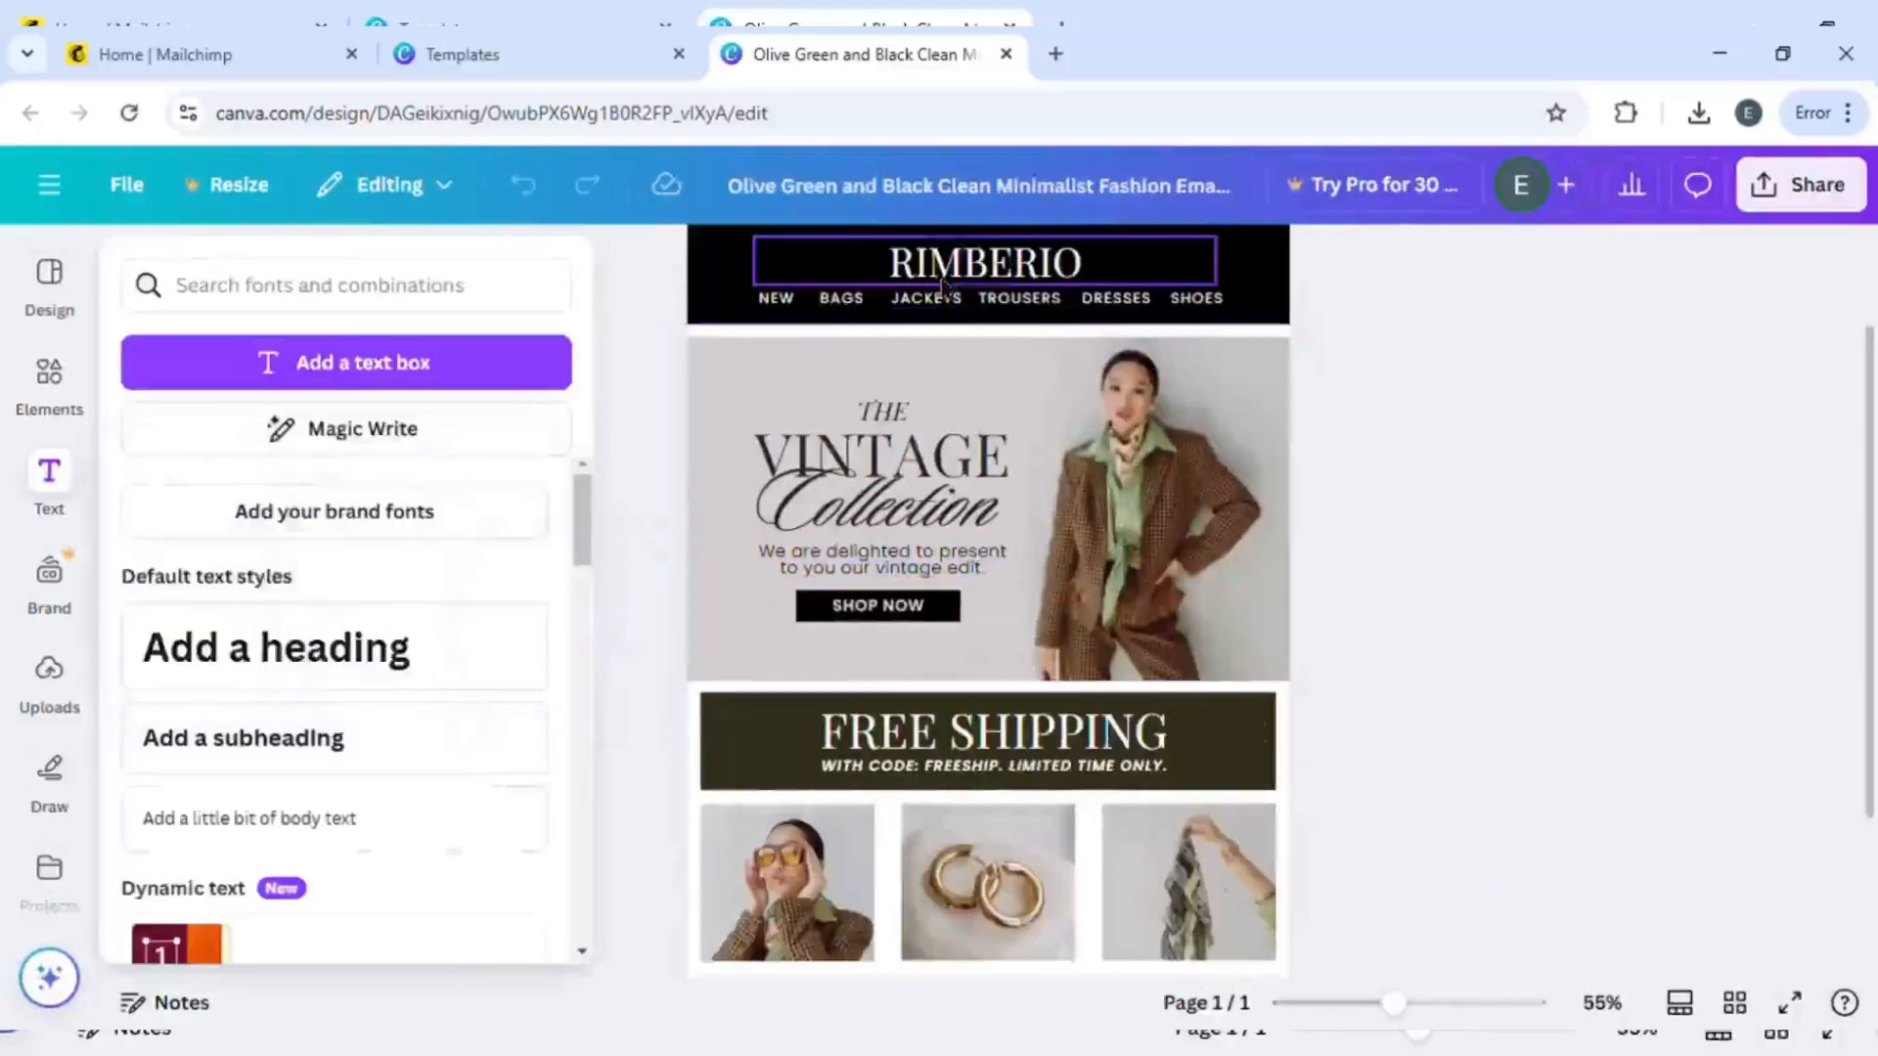
click(944, 280)
click(950, 273)
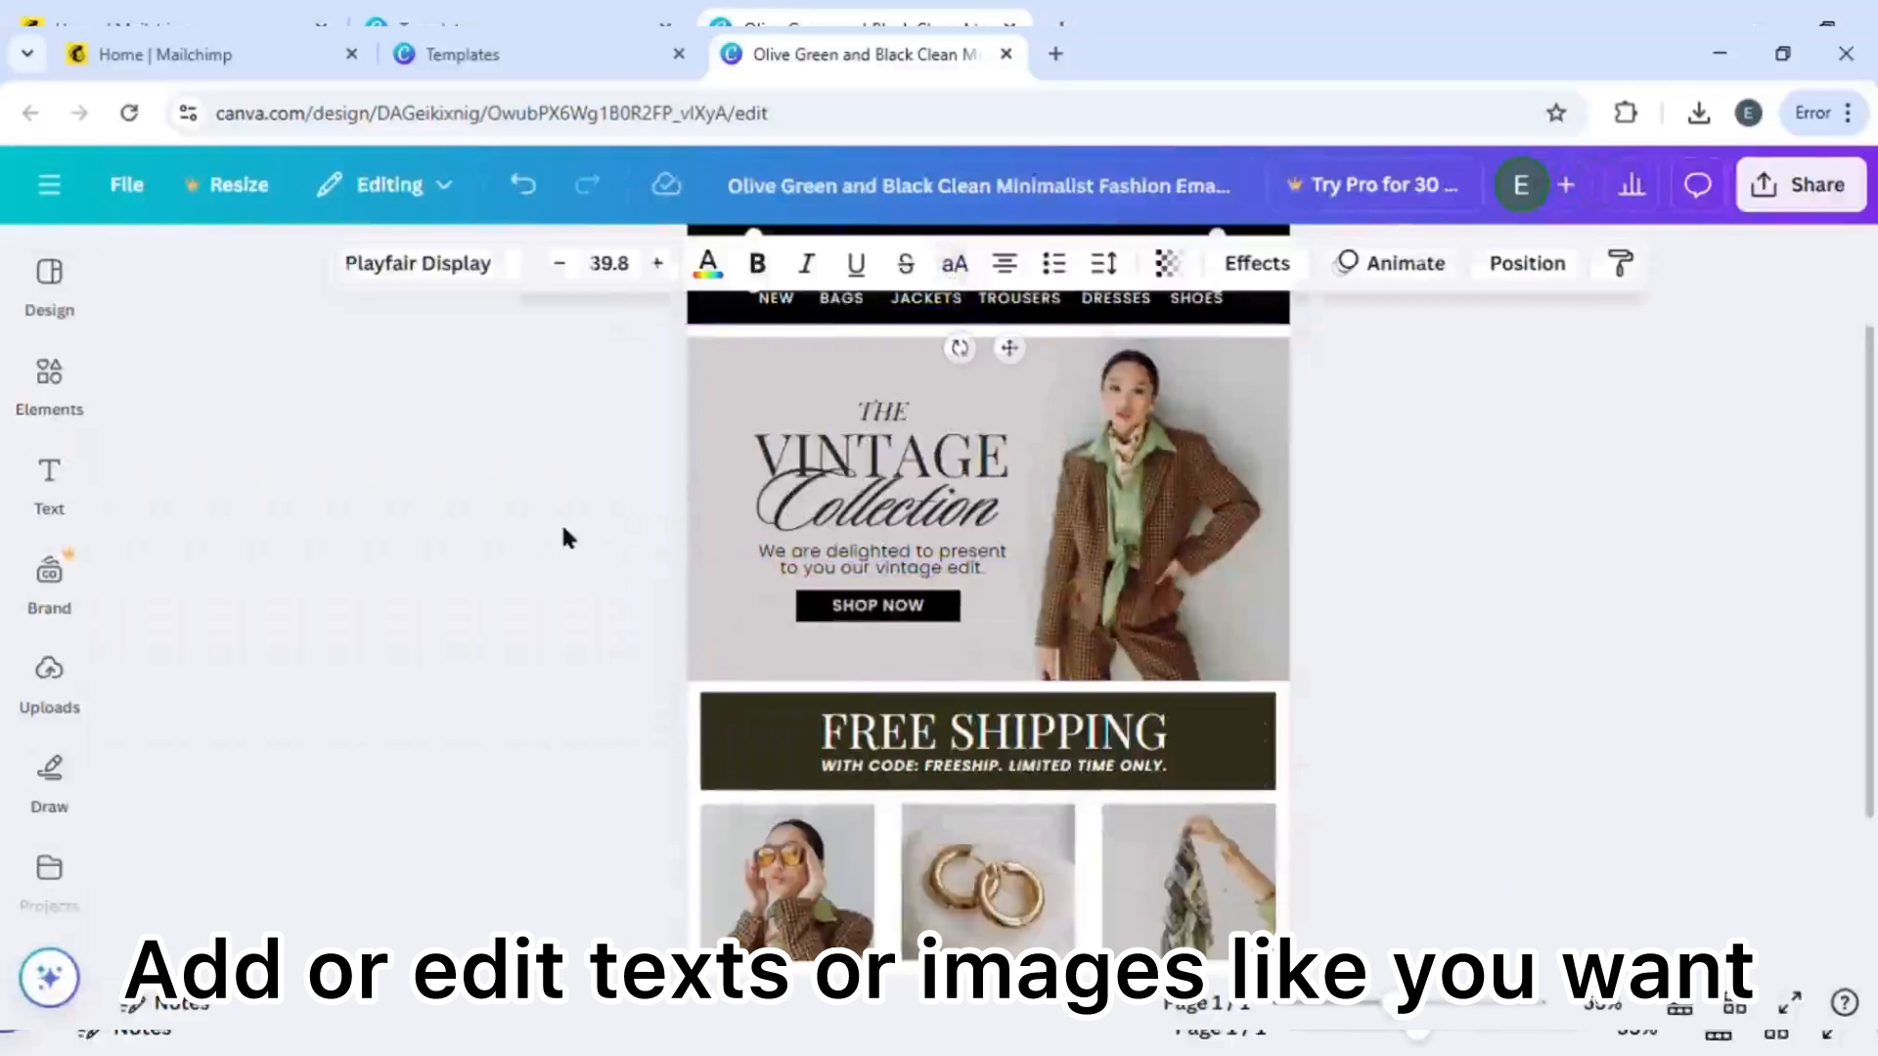
click(565, 532)
click(983, 278)
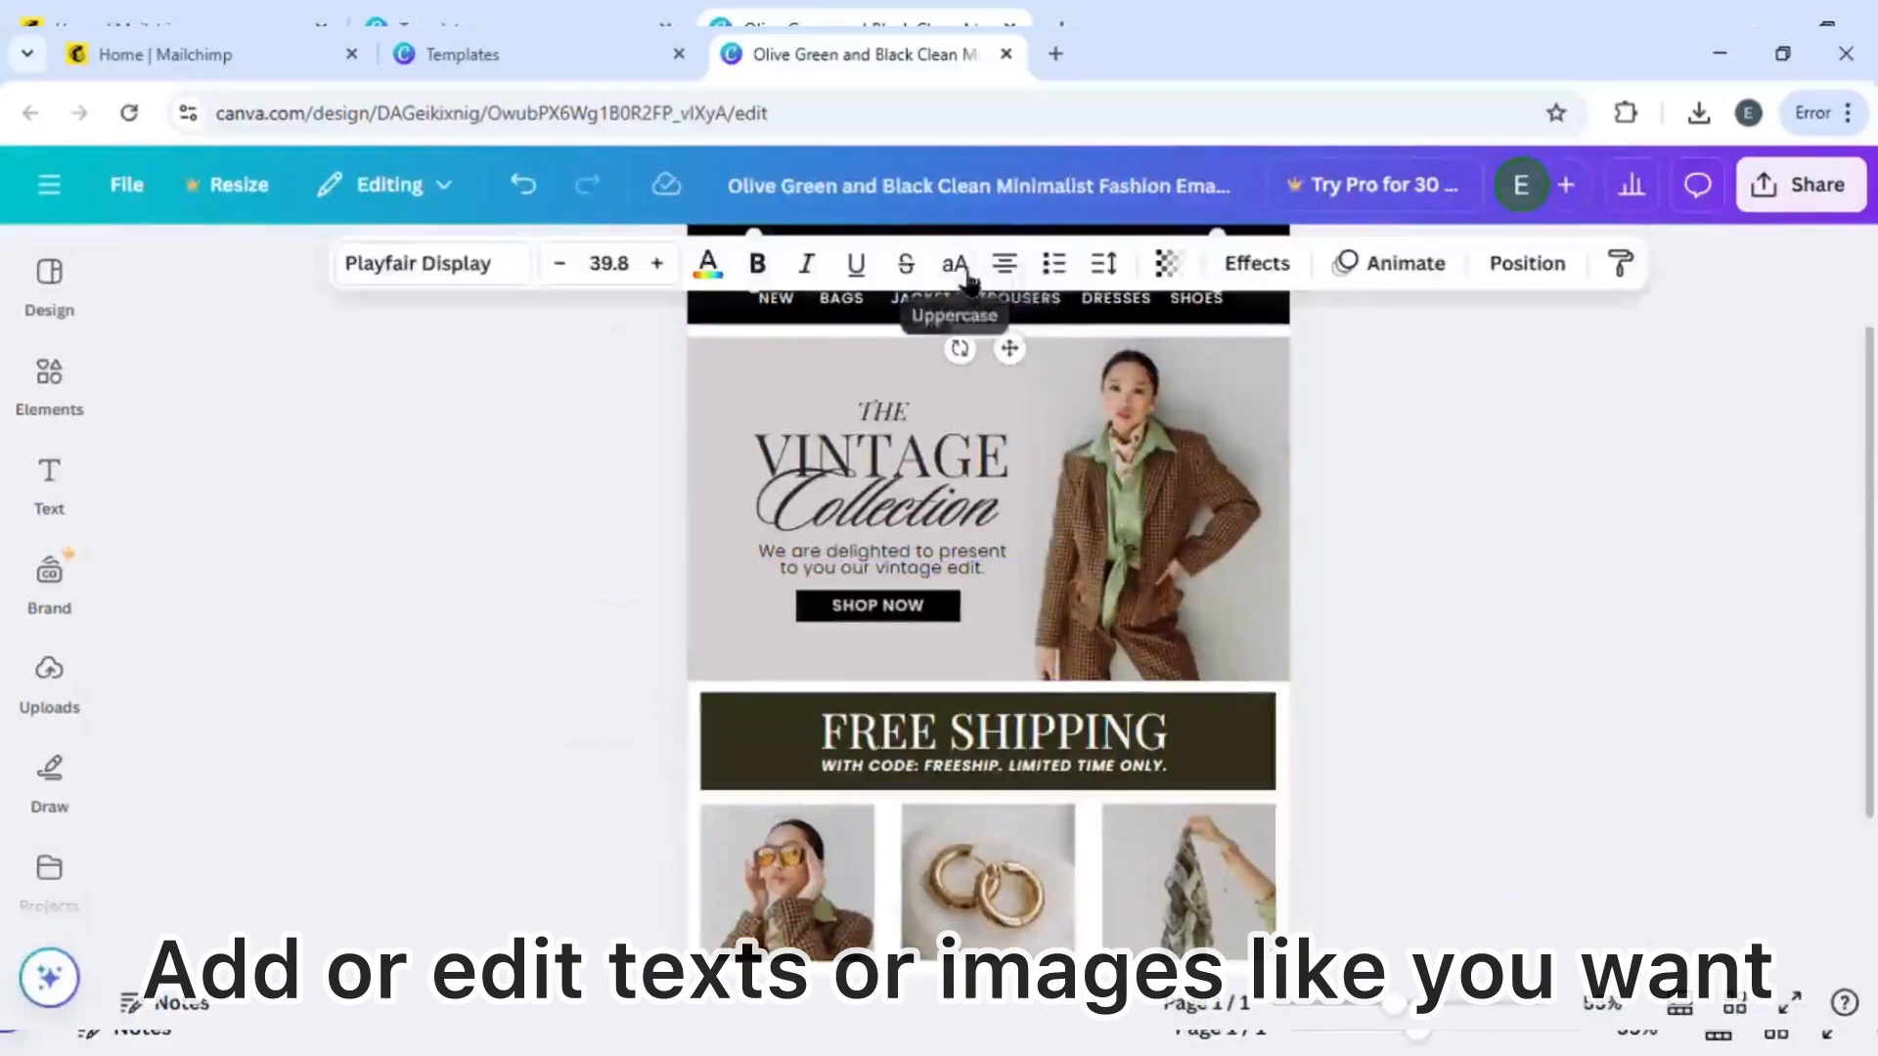
scroll(1194, 496, up, 2)
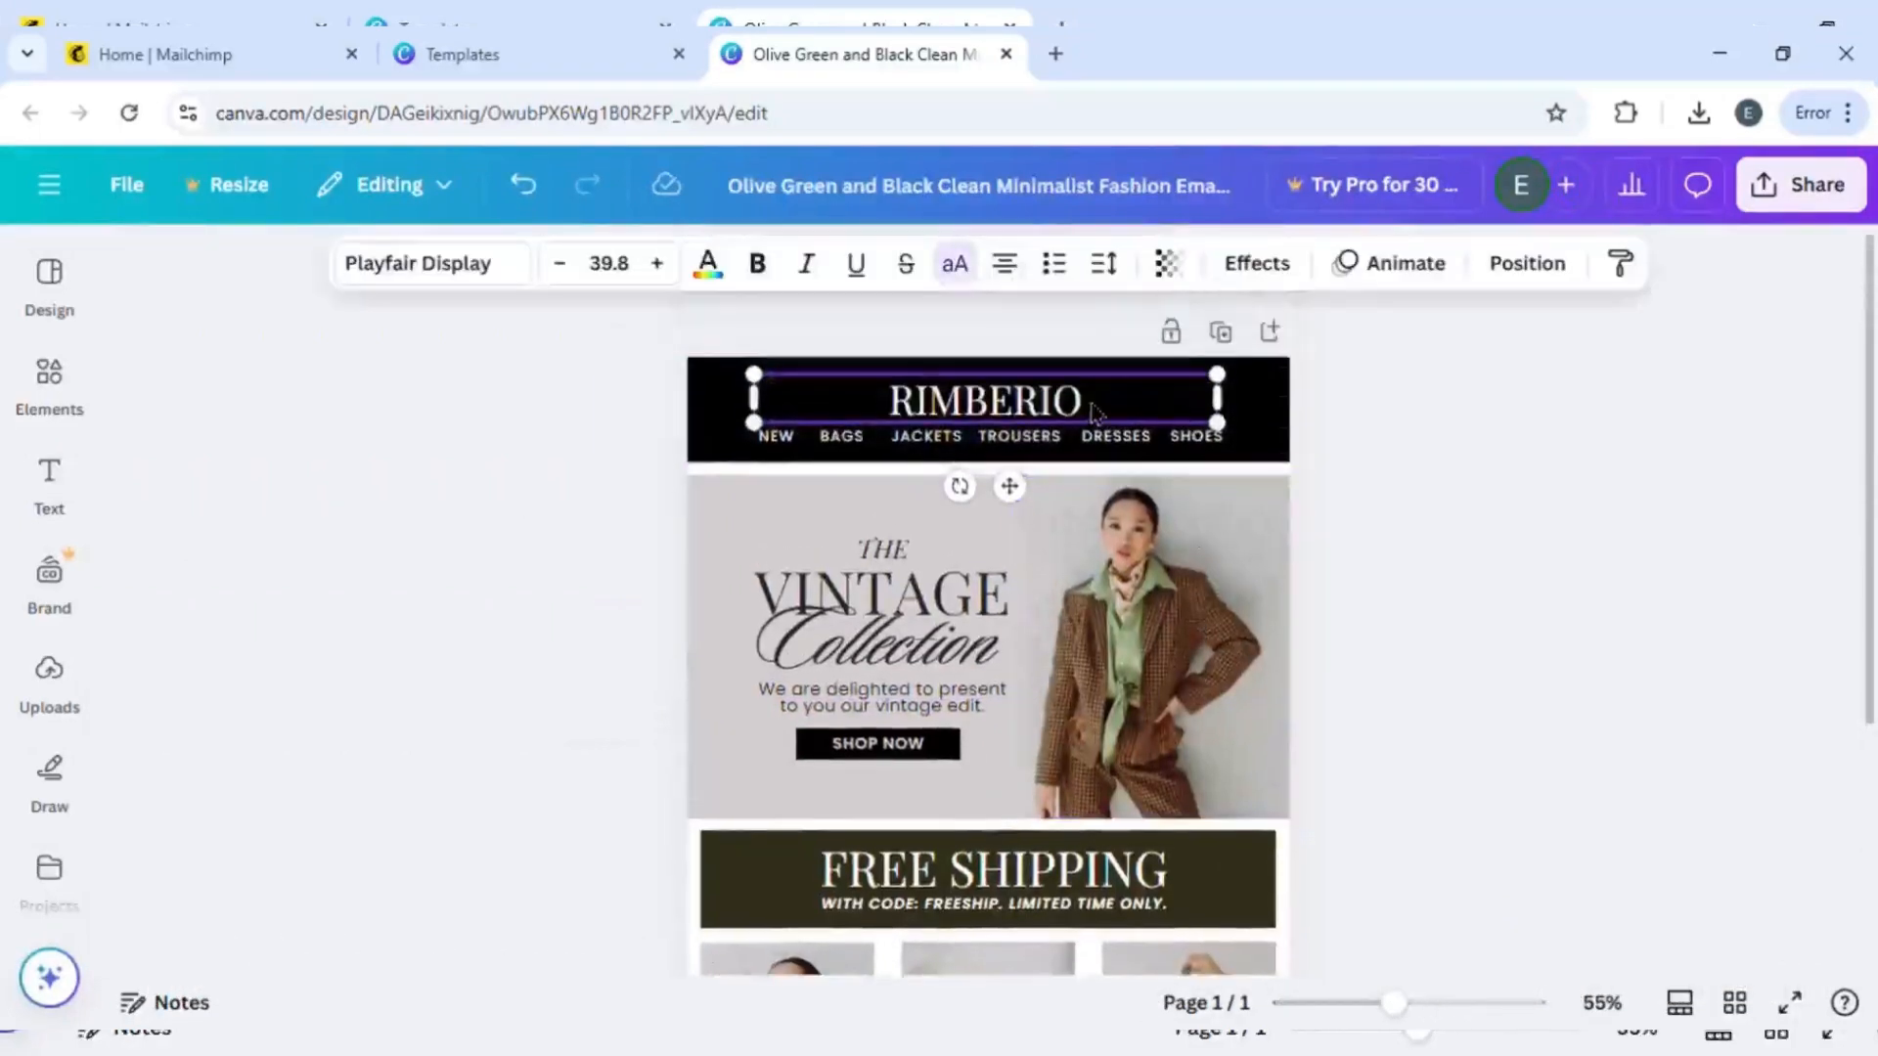
double_click(1094, 410)
key(BackSpace)
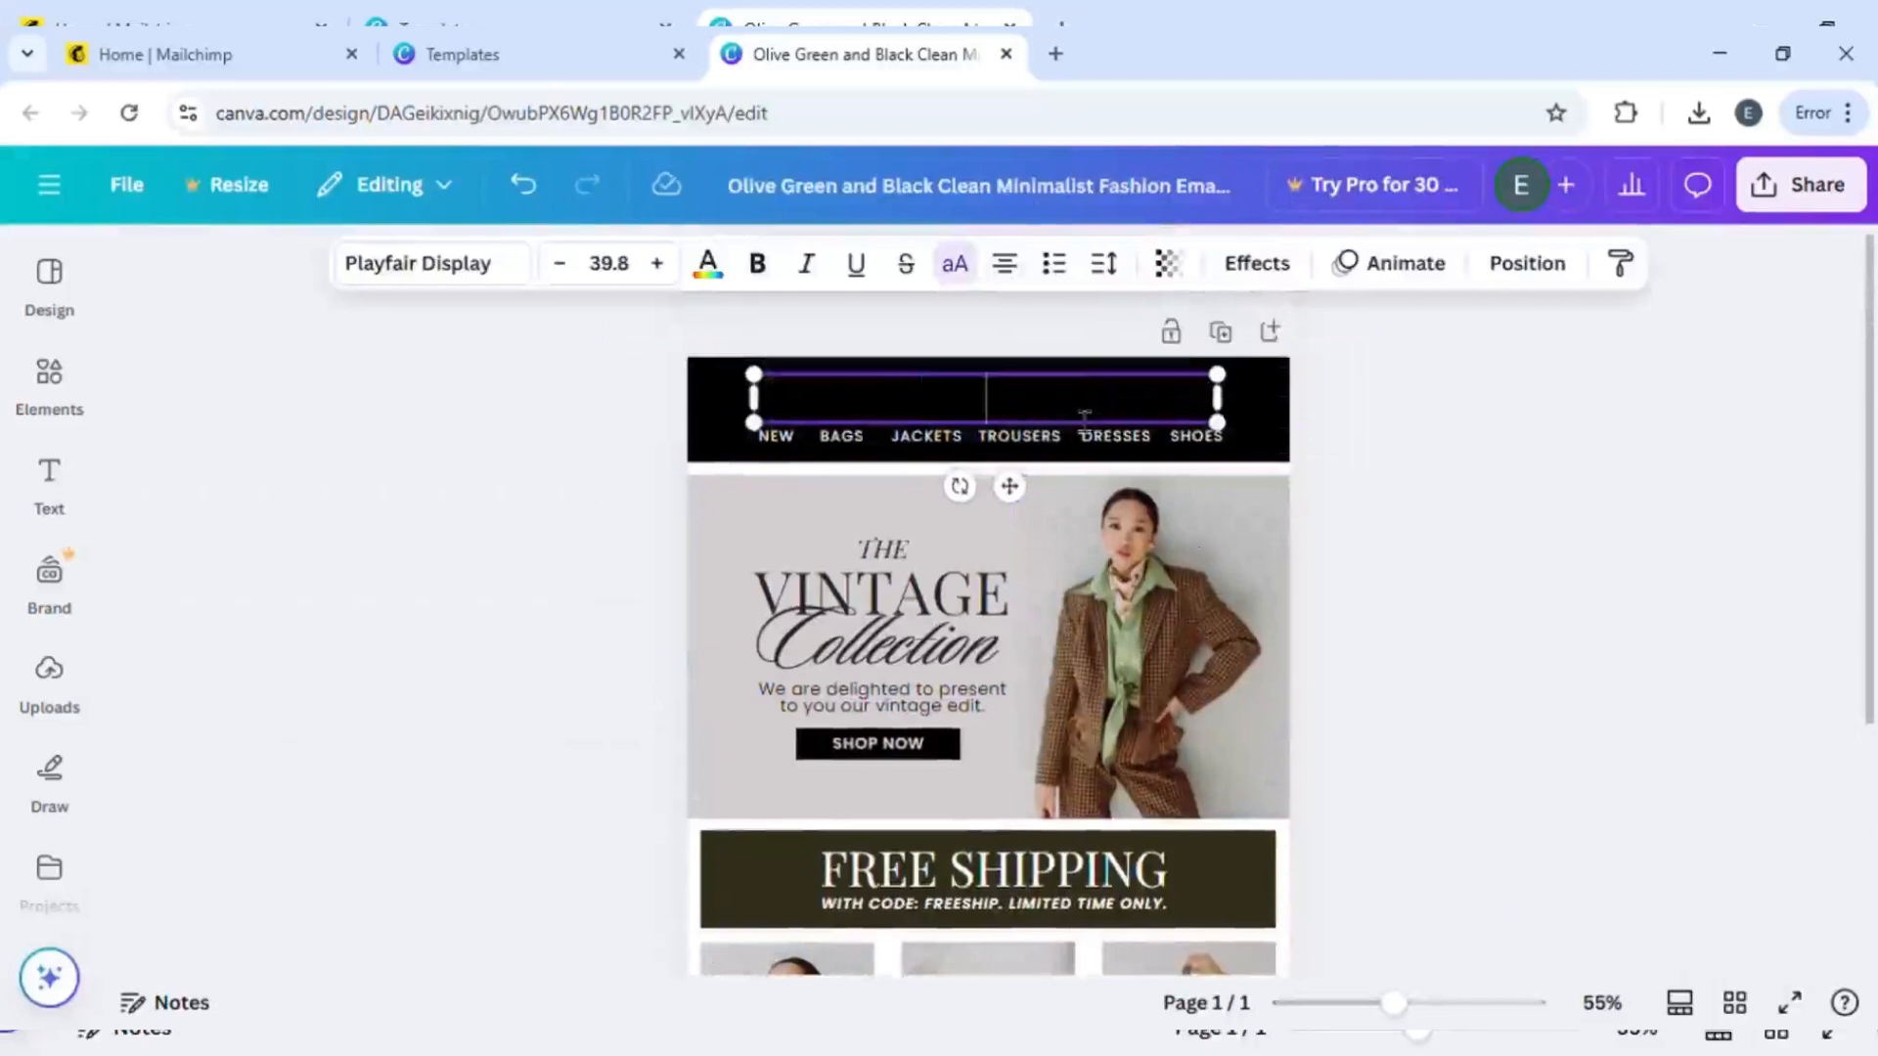
text(SARWISH)
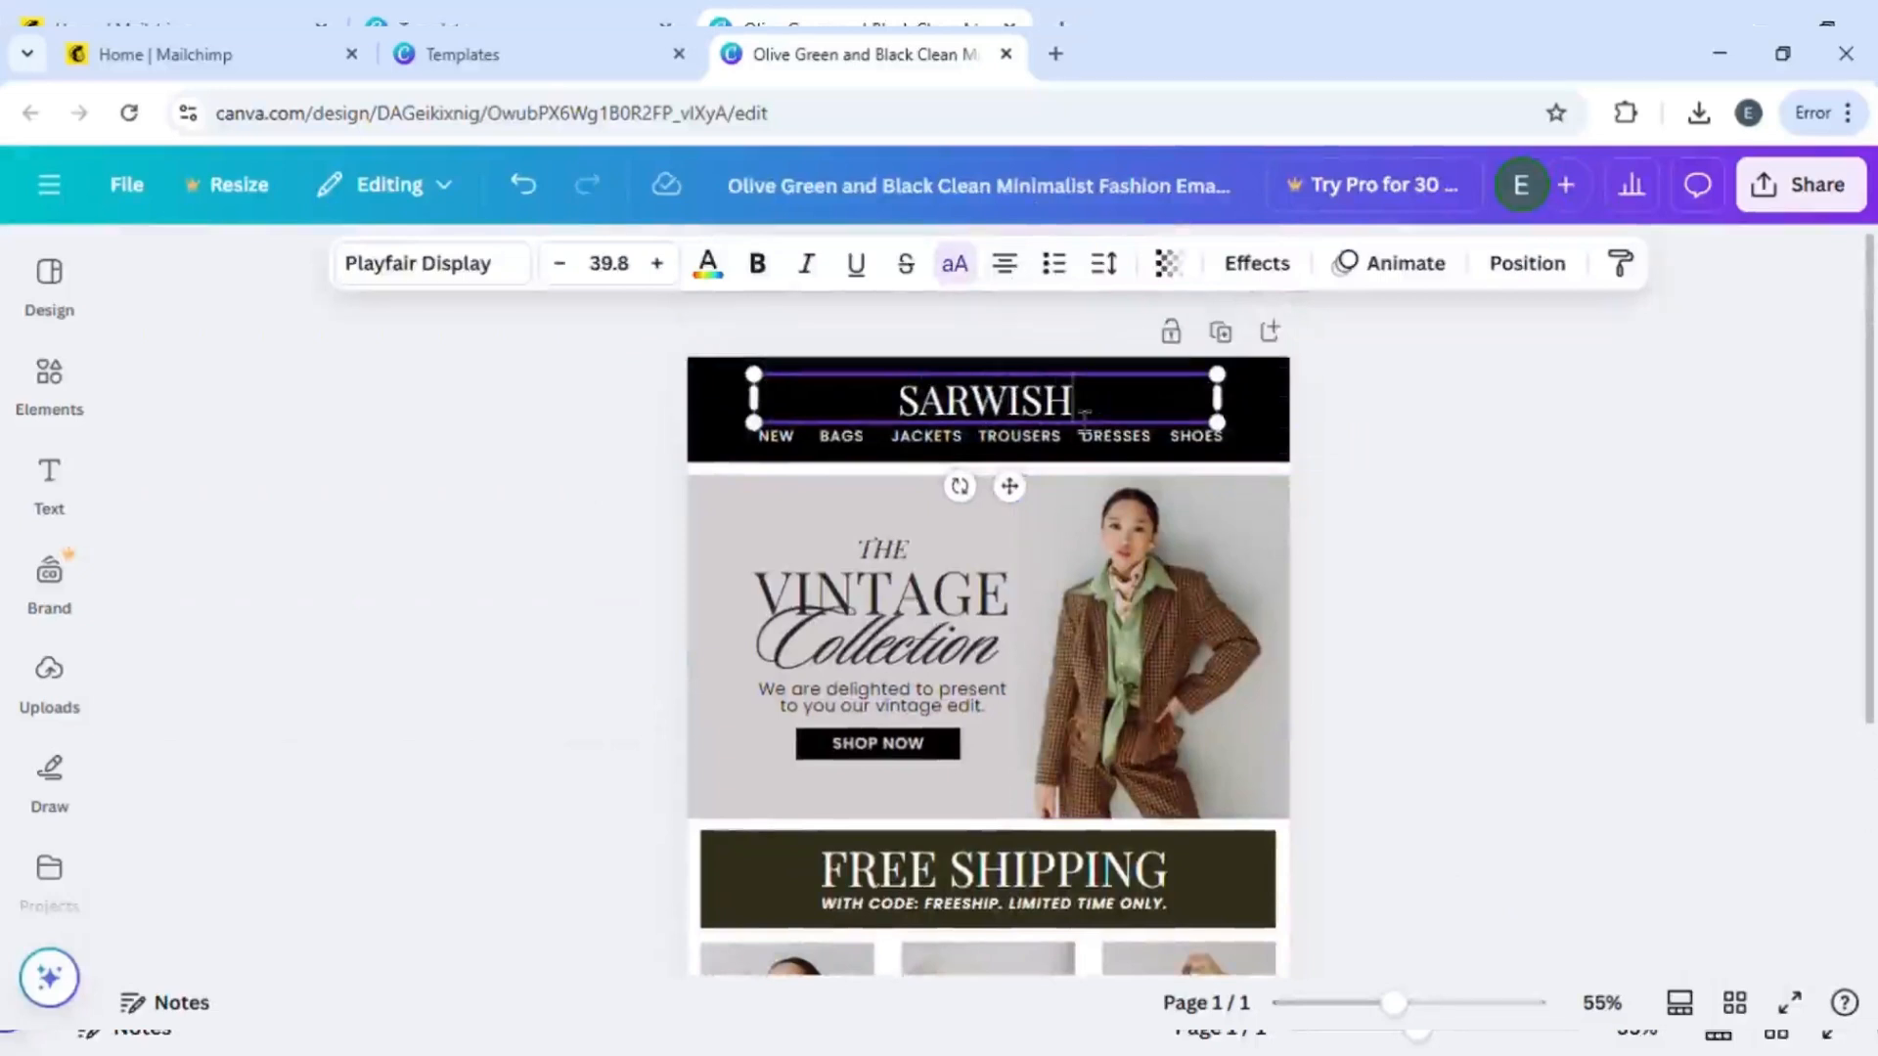
click(1593, 548)
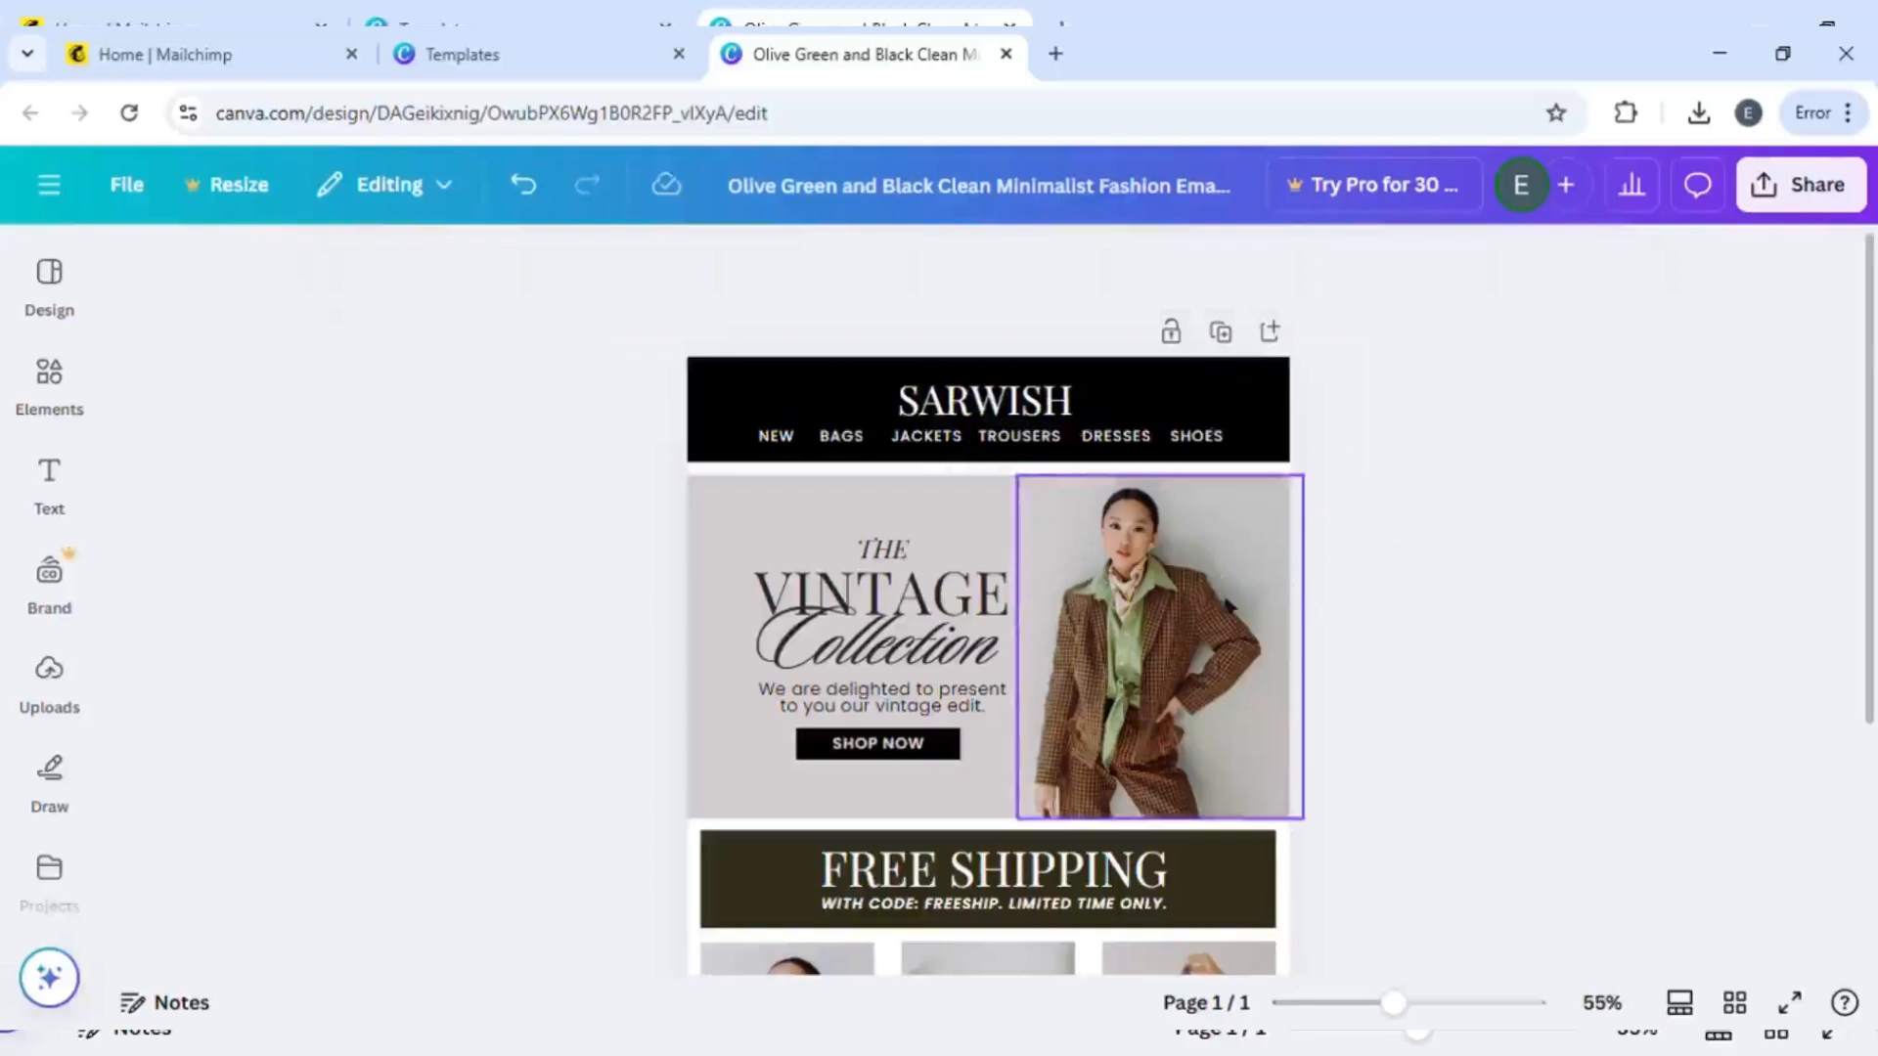
- Select the glasses photo and search uploads for "jewel" images to replace it
scroll(1369, 564, down, 3)
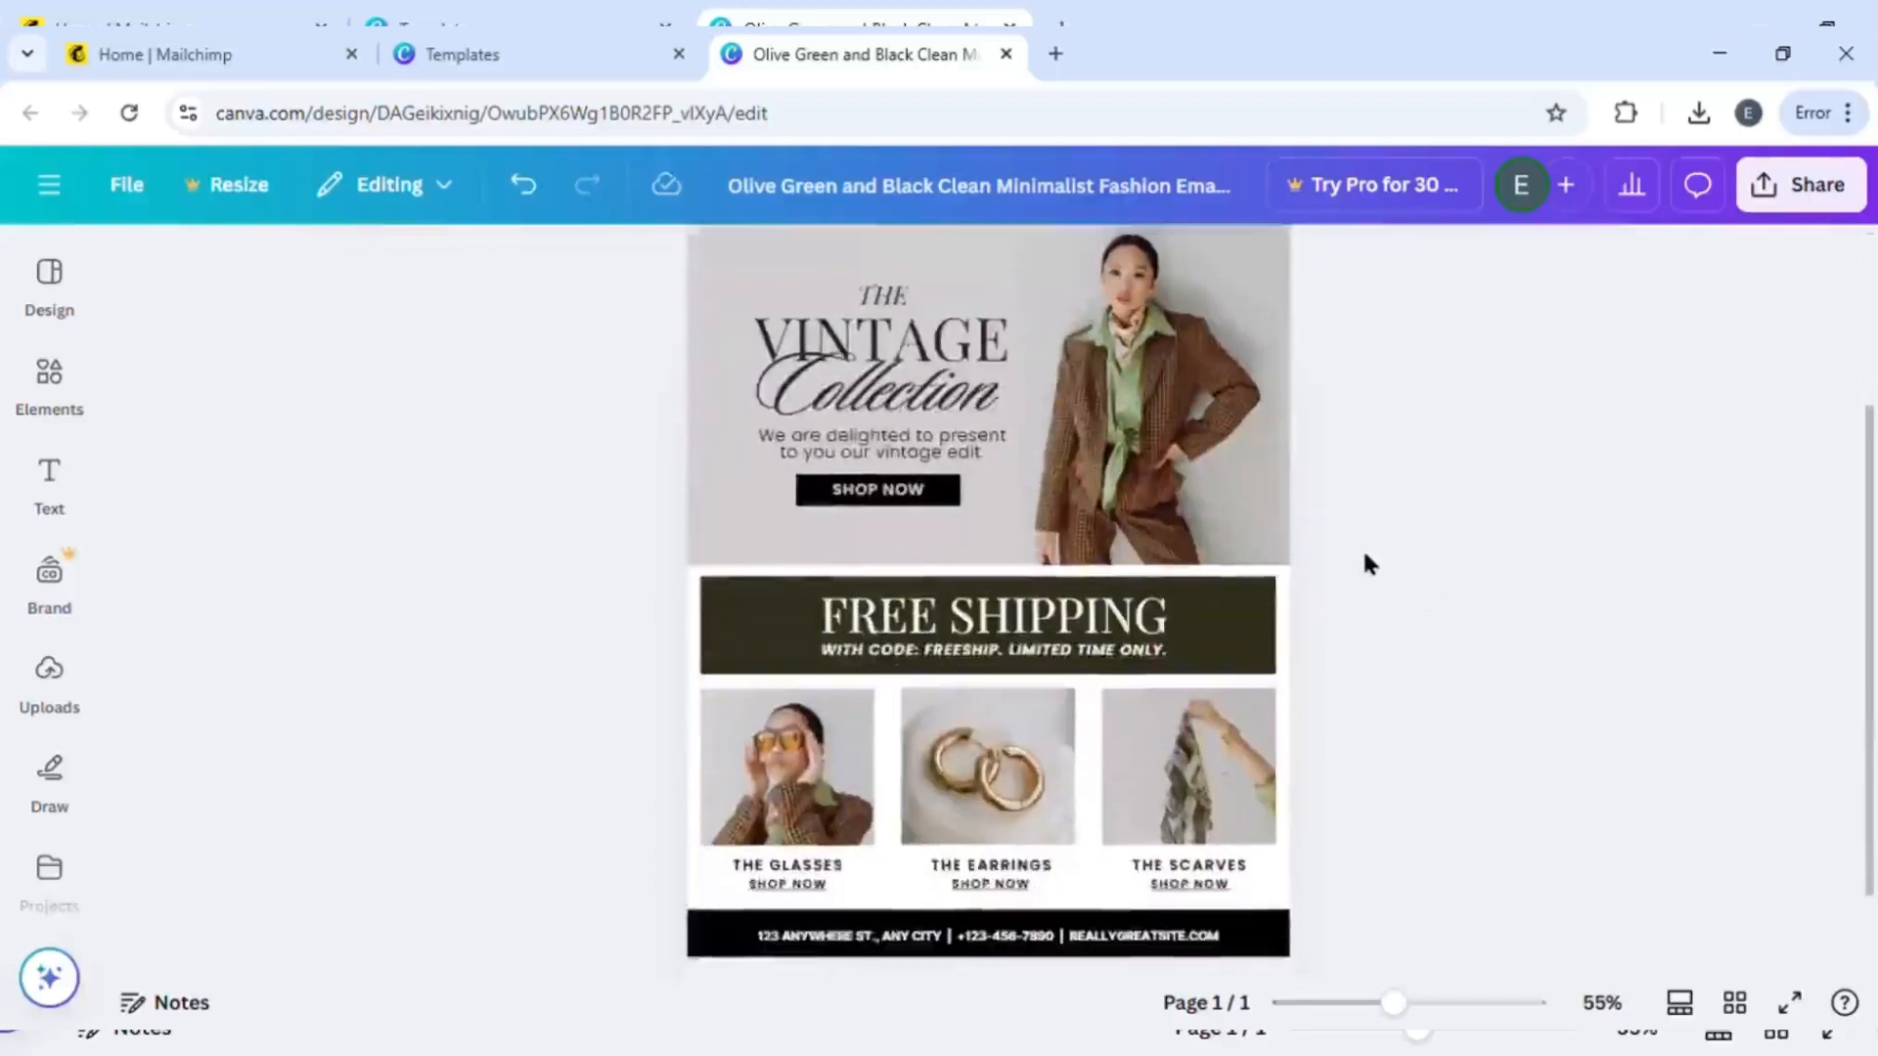
scroll(1369, 564, up, 3)
scroll(1367, 565, down, 2)
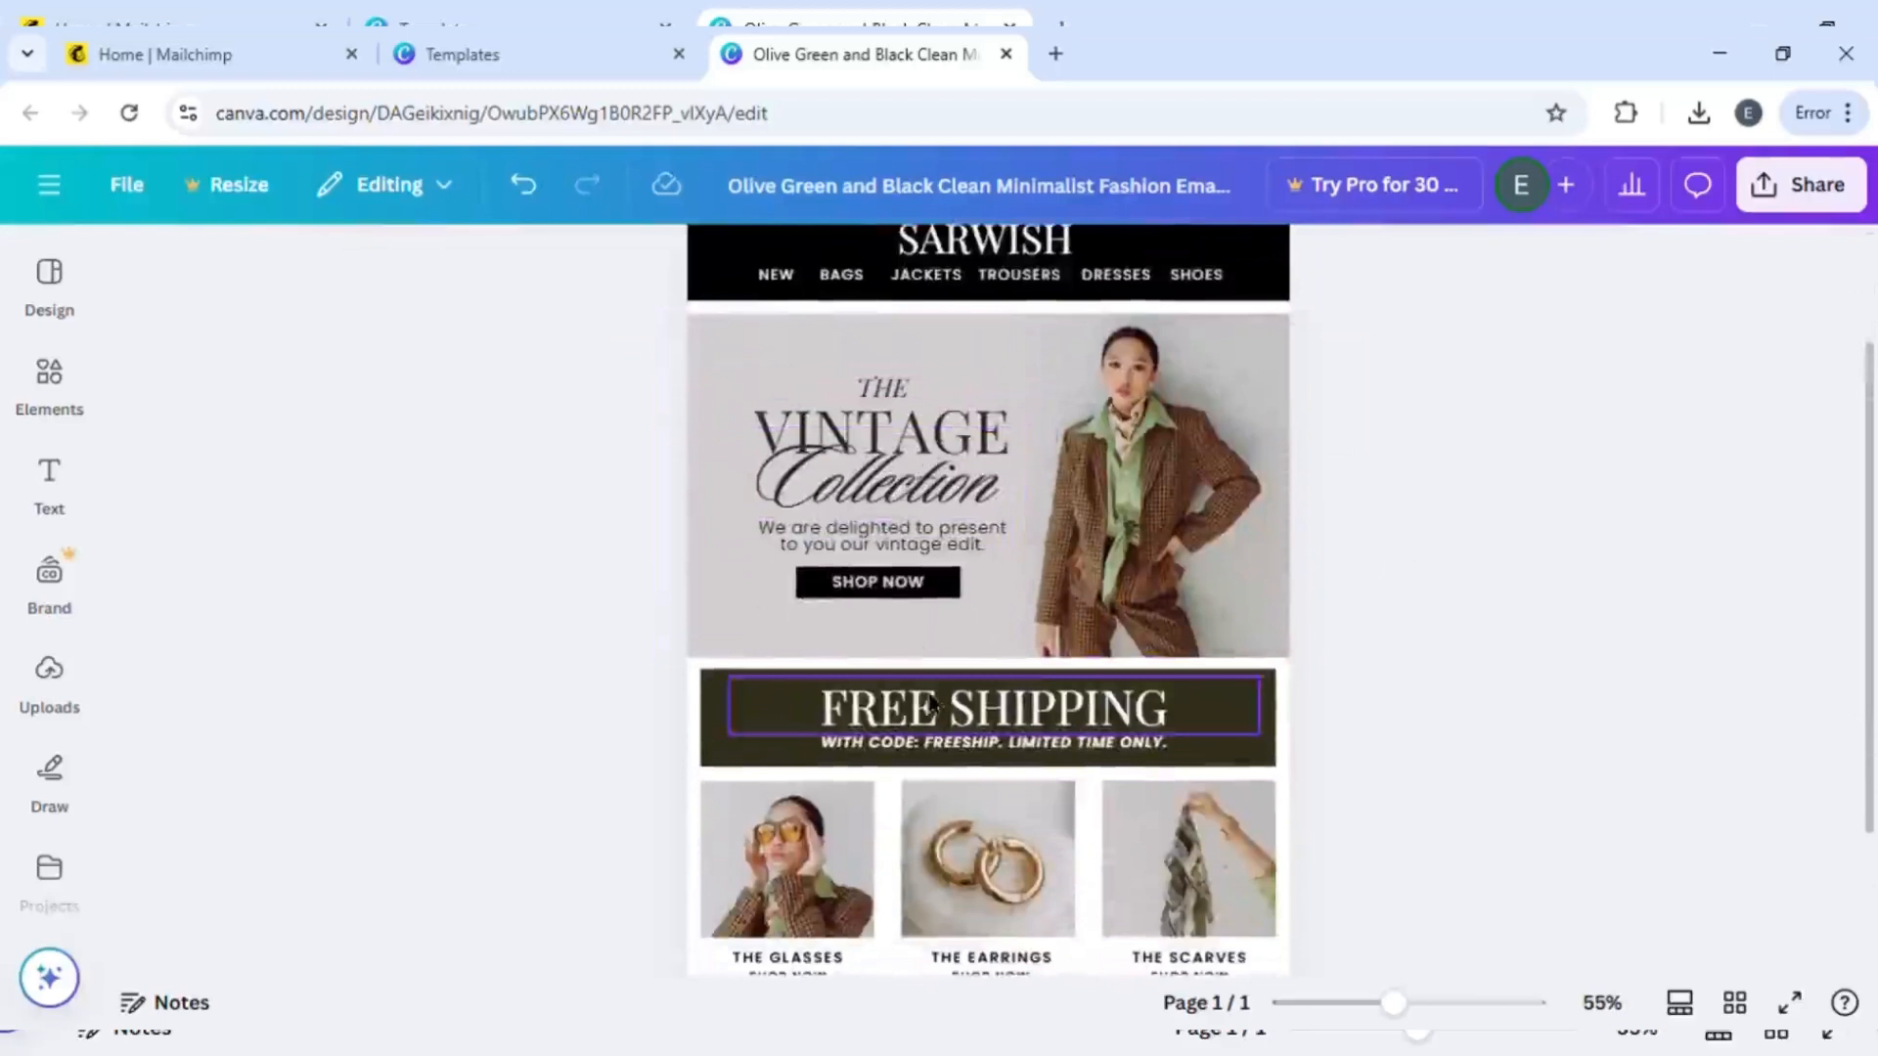
scroll(981, 698, down, 2)
click(795, 767)
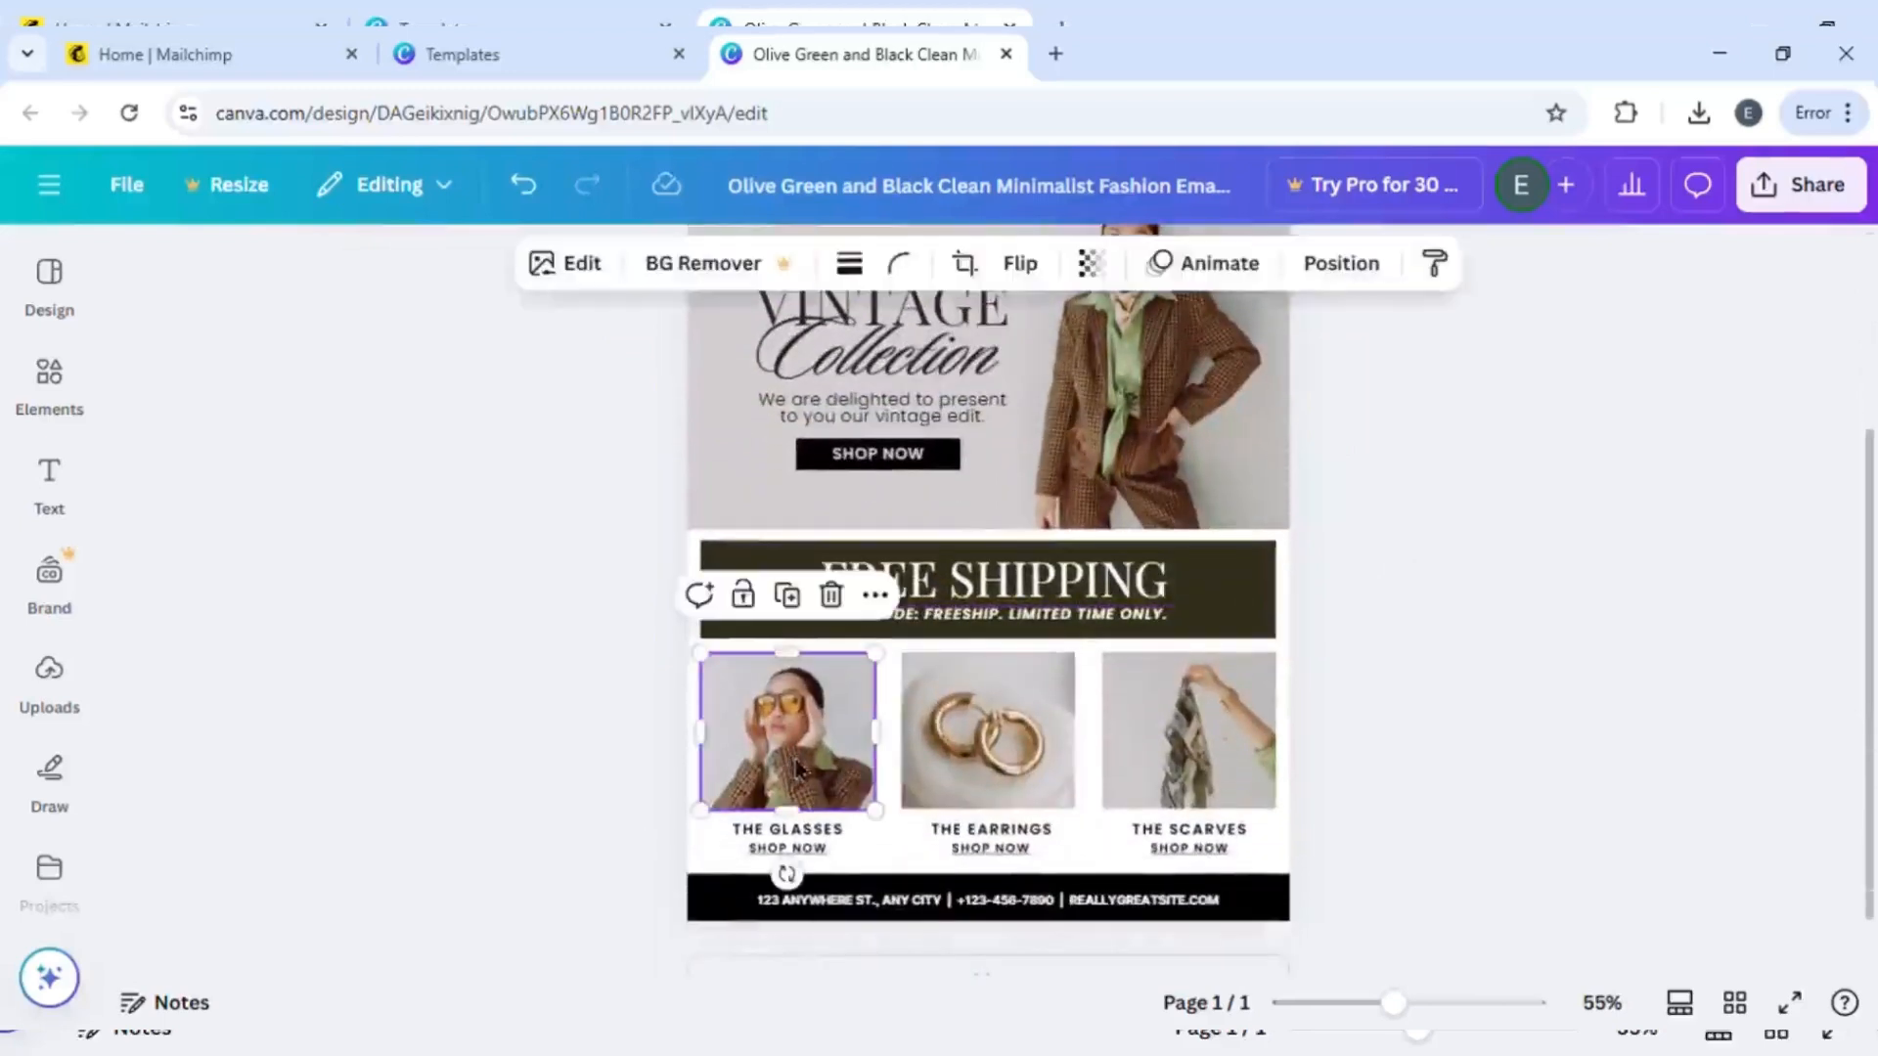
click(50, 685)
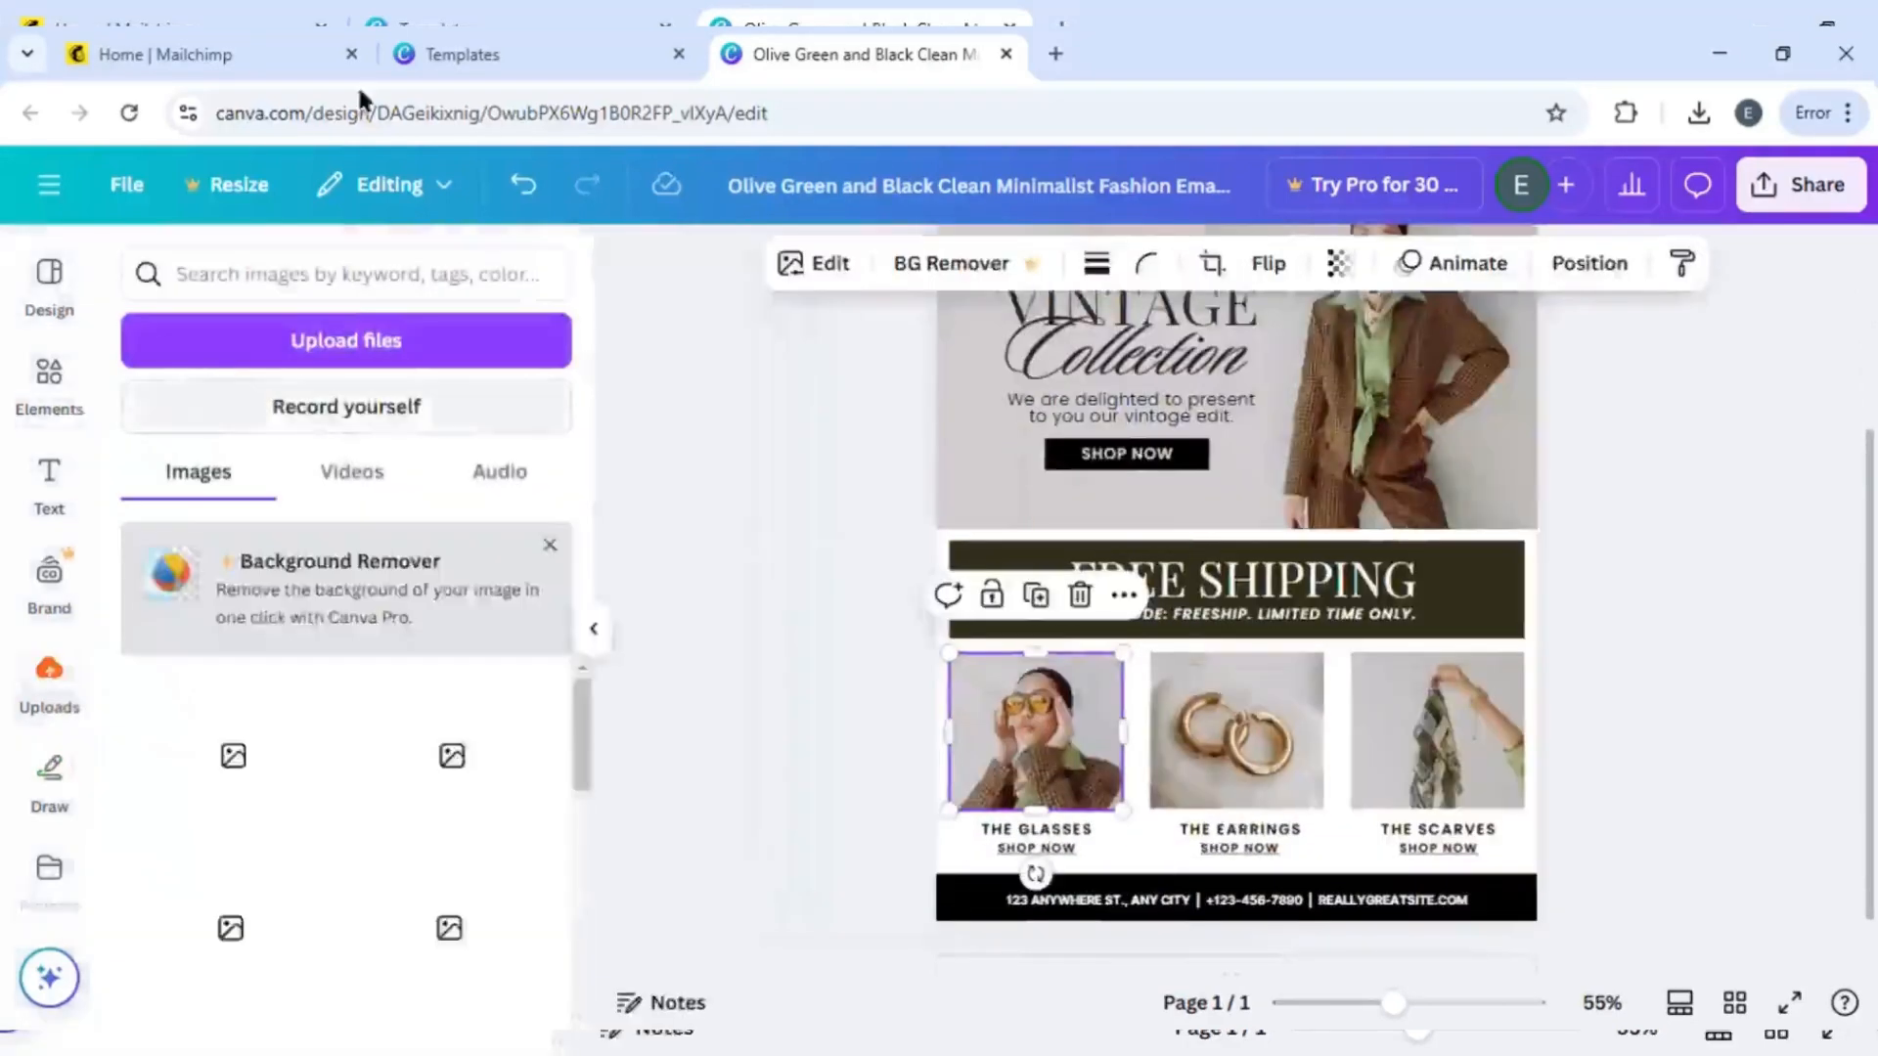
click(356, 308)
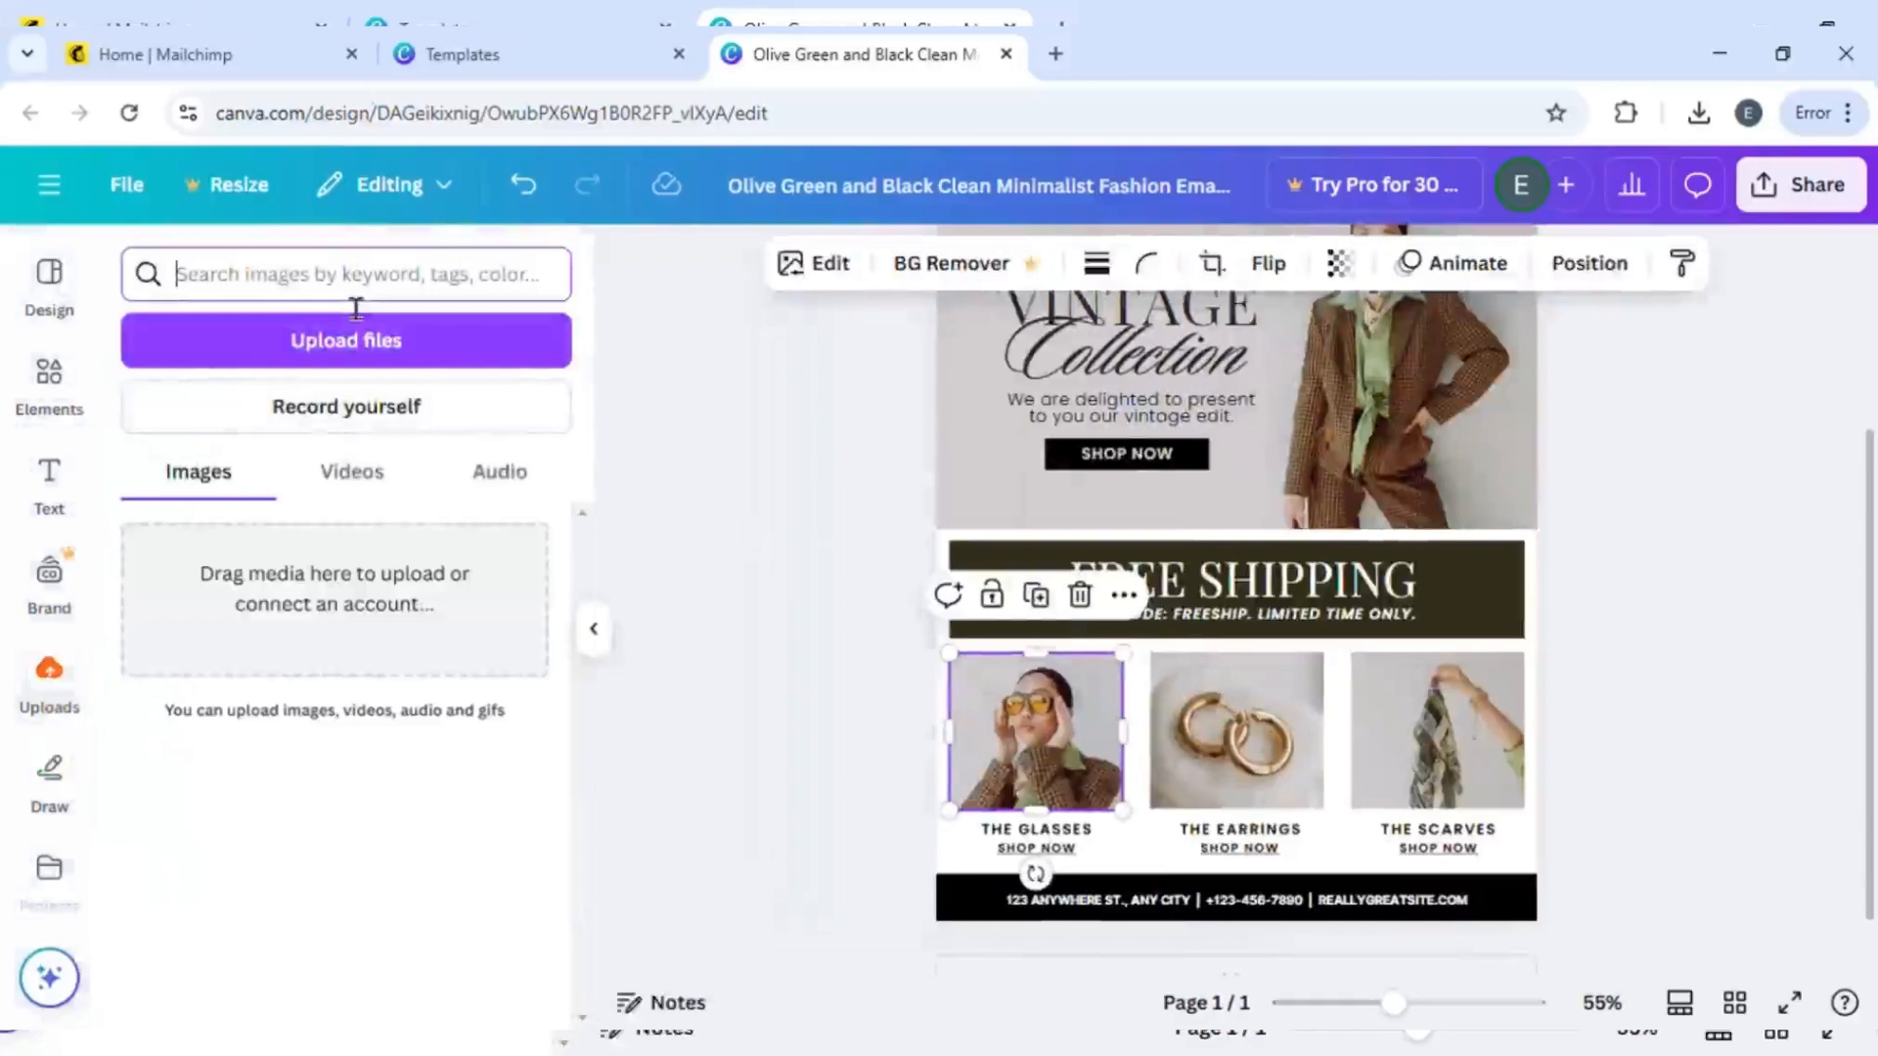
text(jewel)
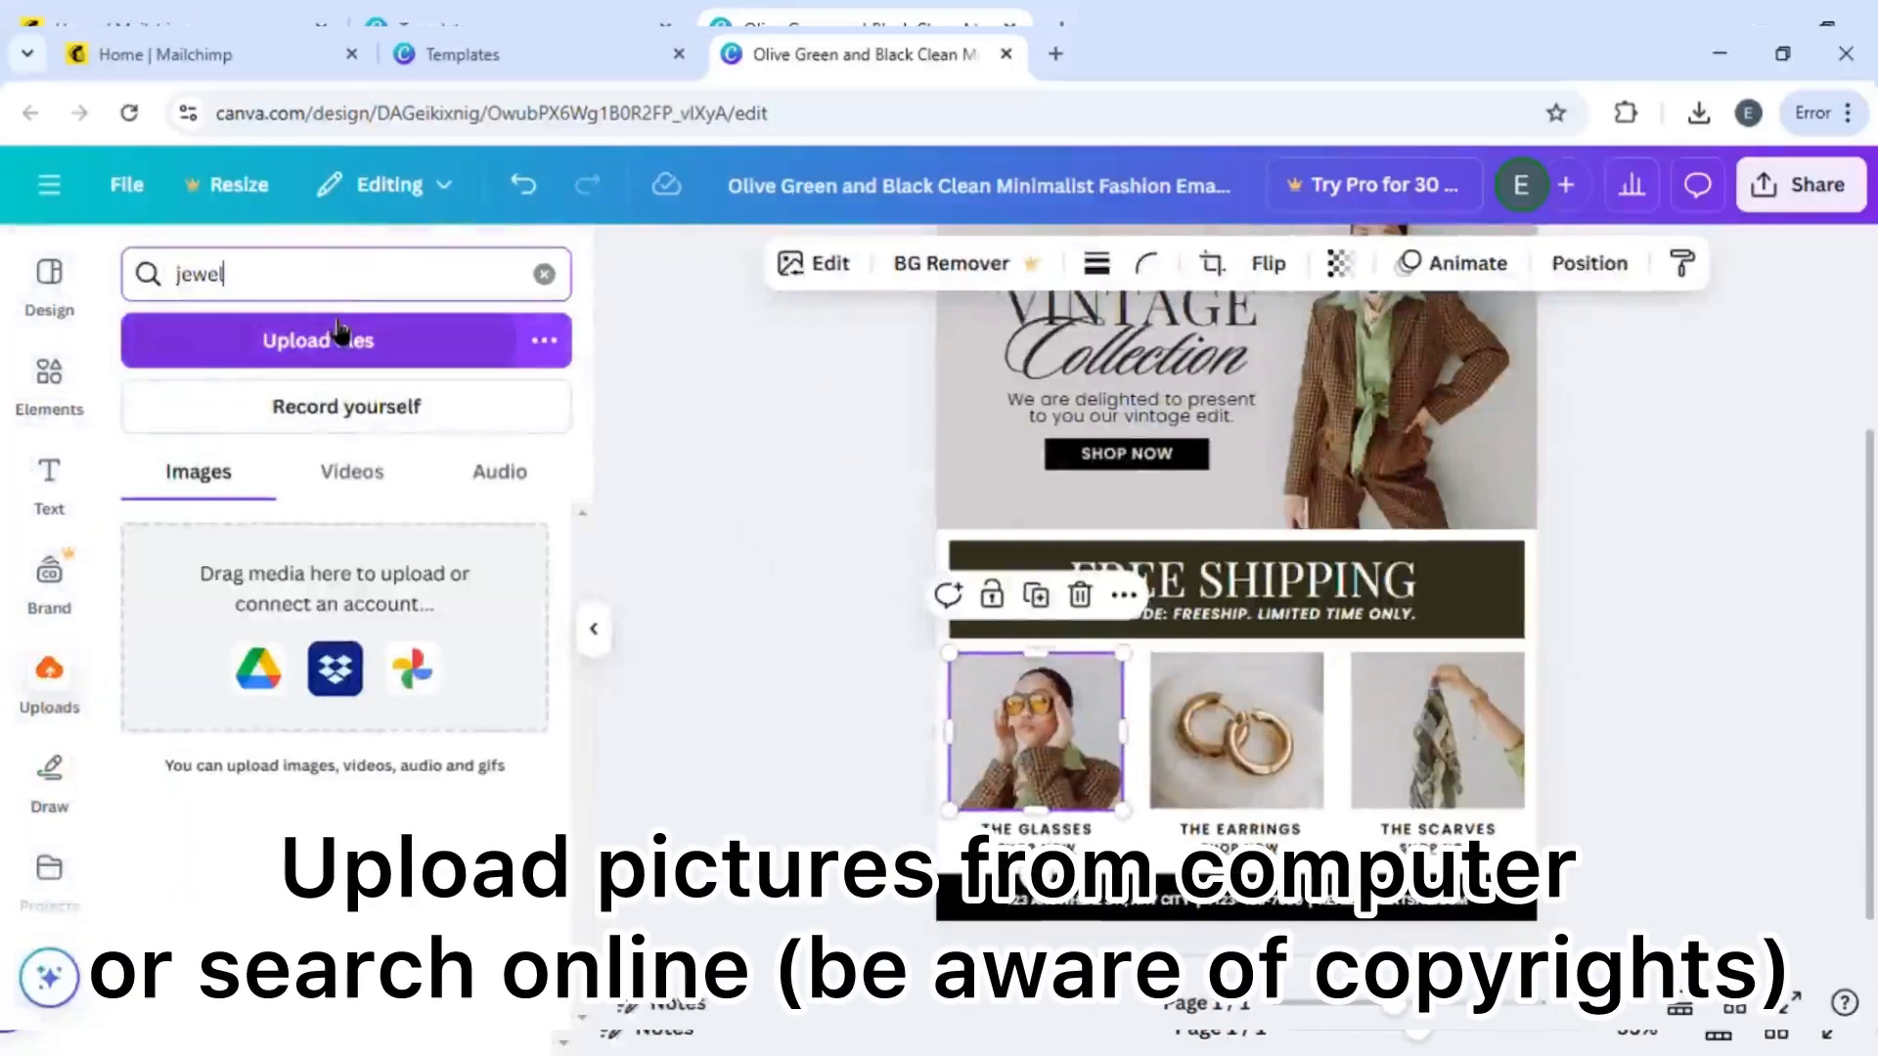
key(Return)
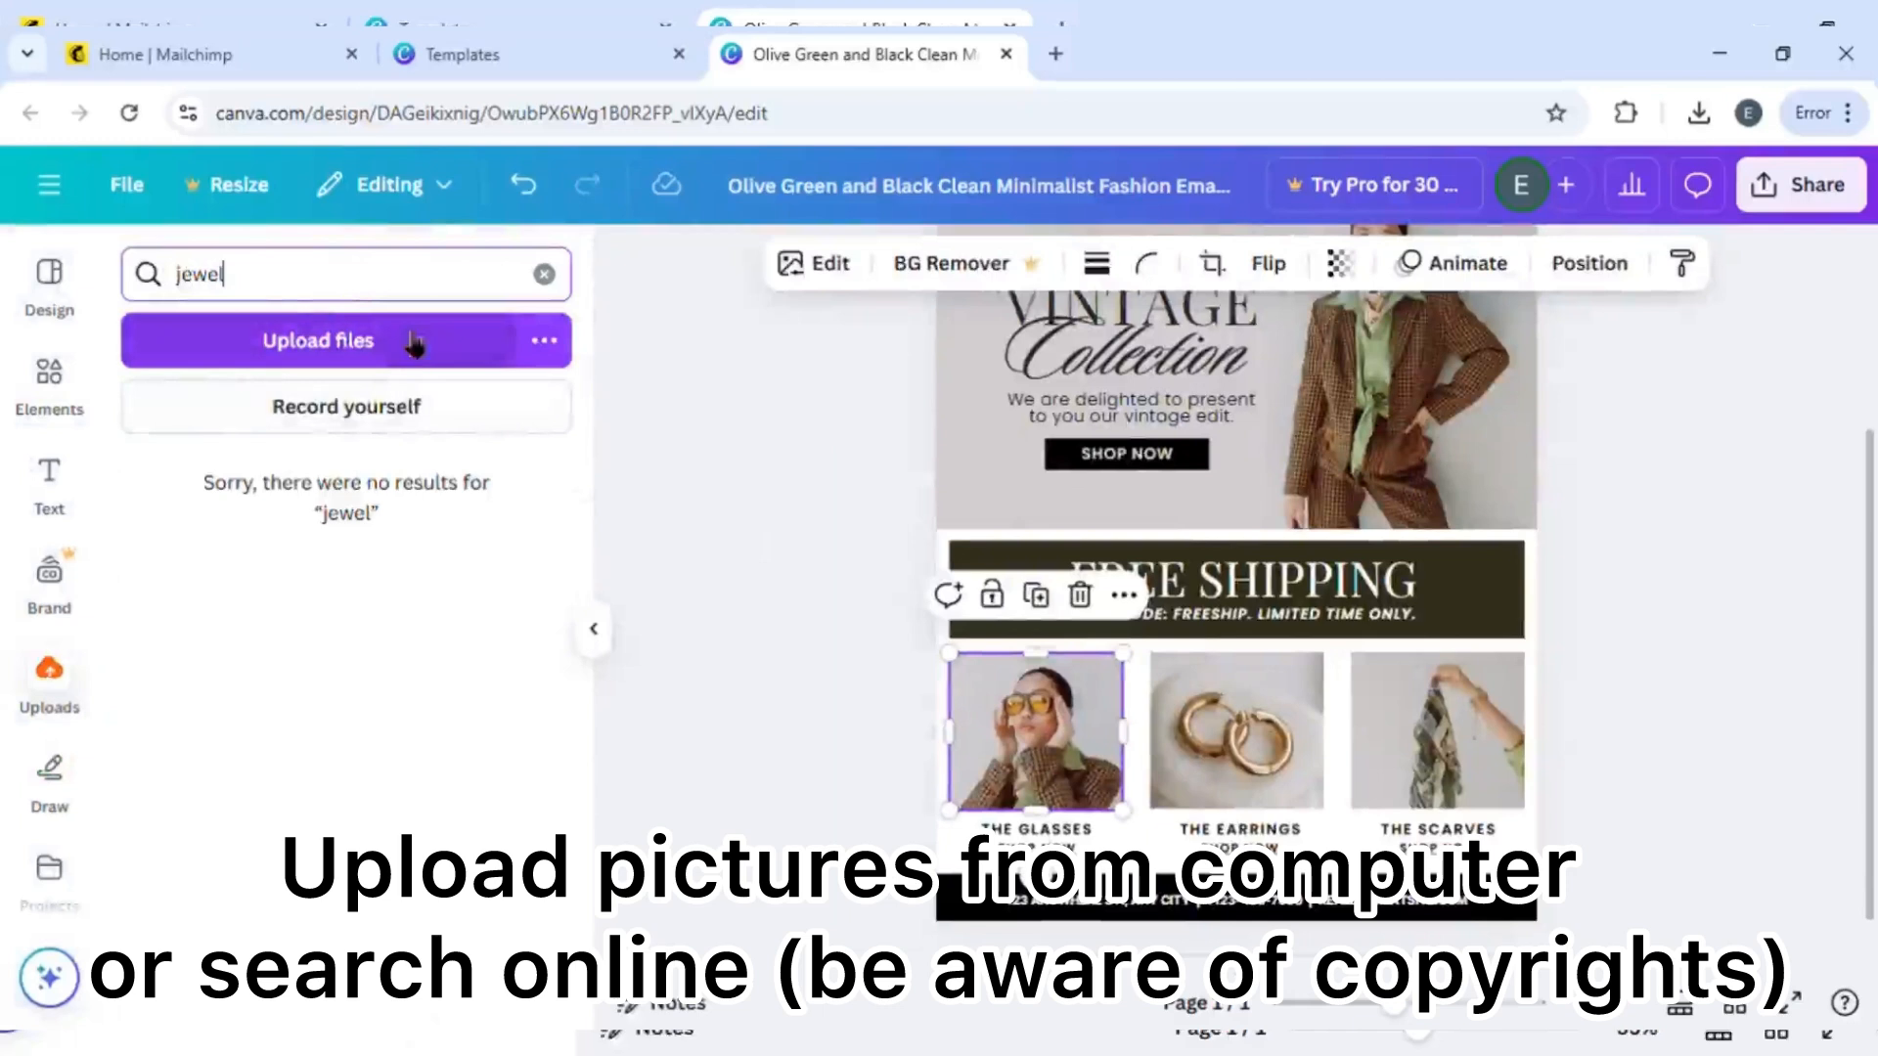
- Clear the uploads search, deselect the photo and close the uploads panel
key(ctrl+a)
key(BackSpace)
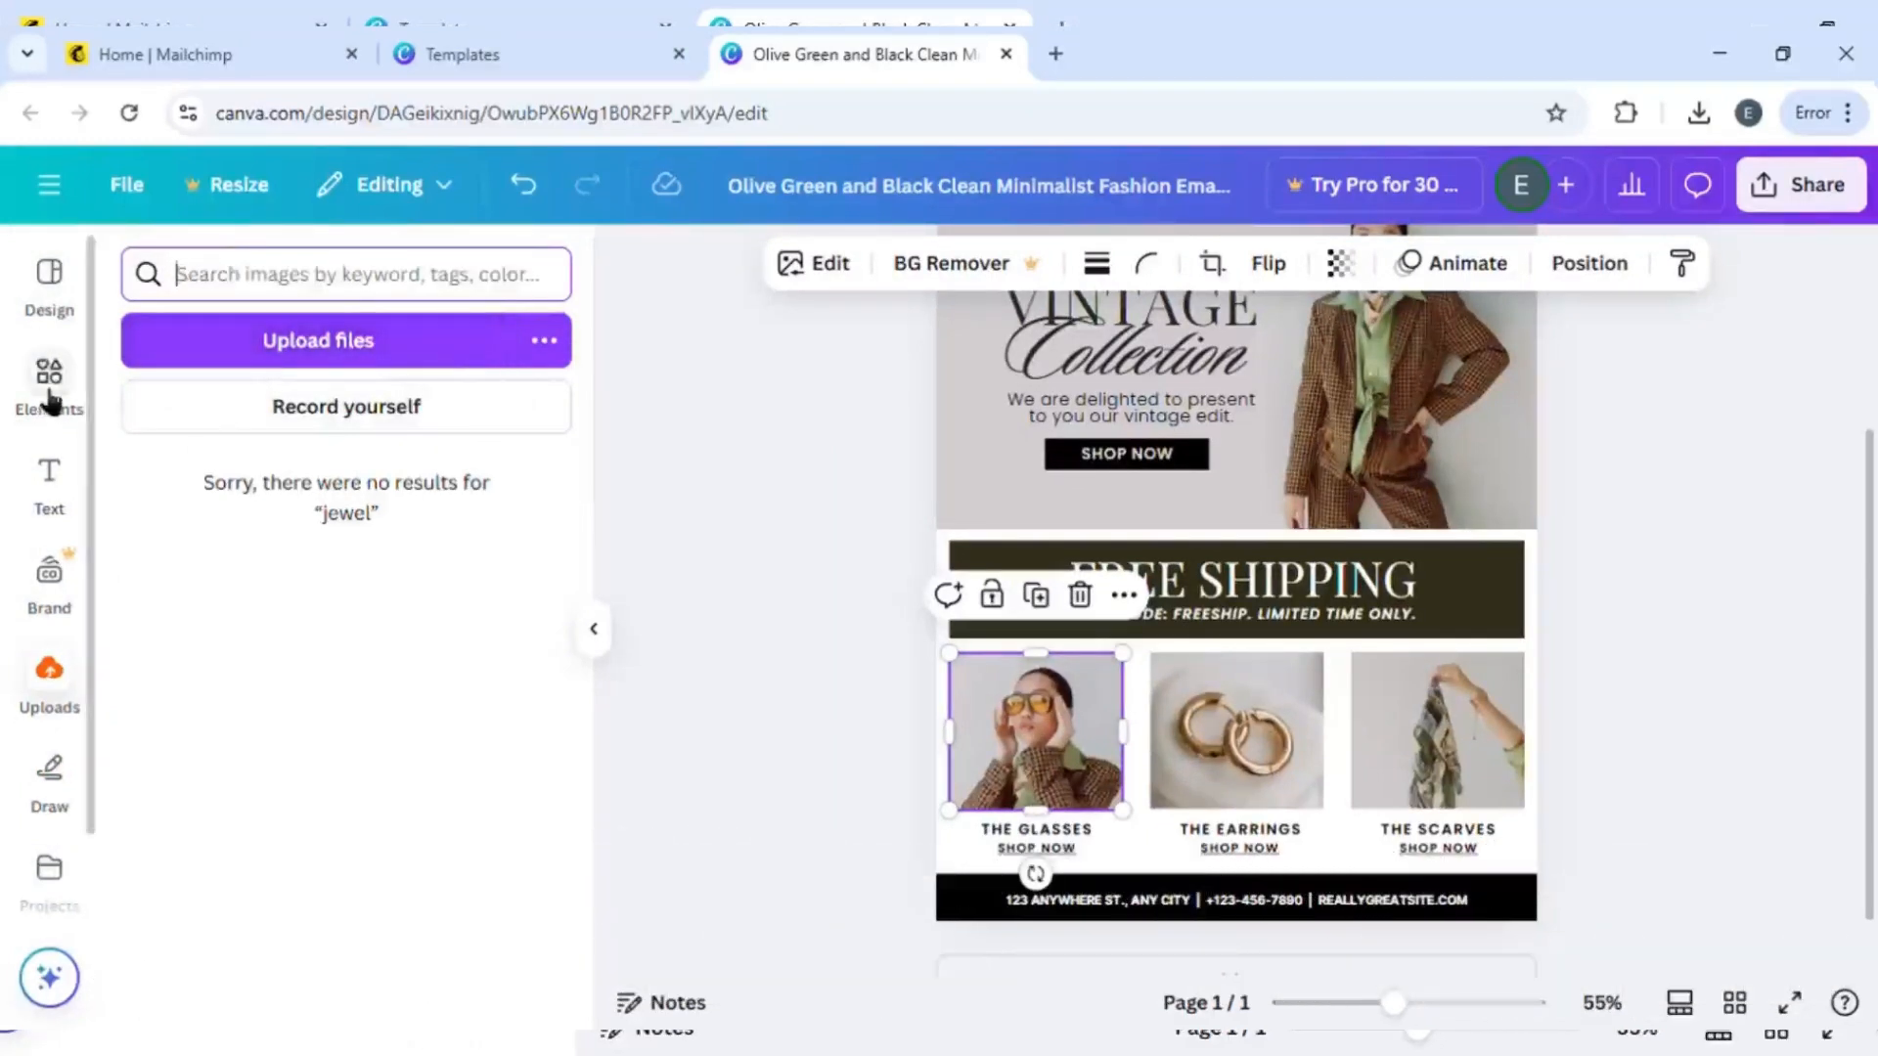
click(700, 536)
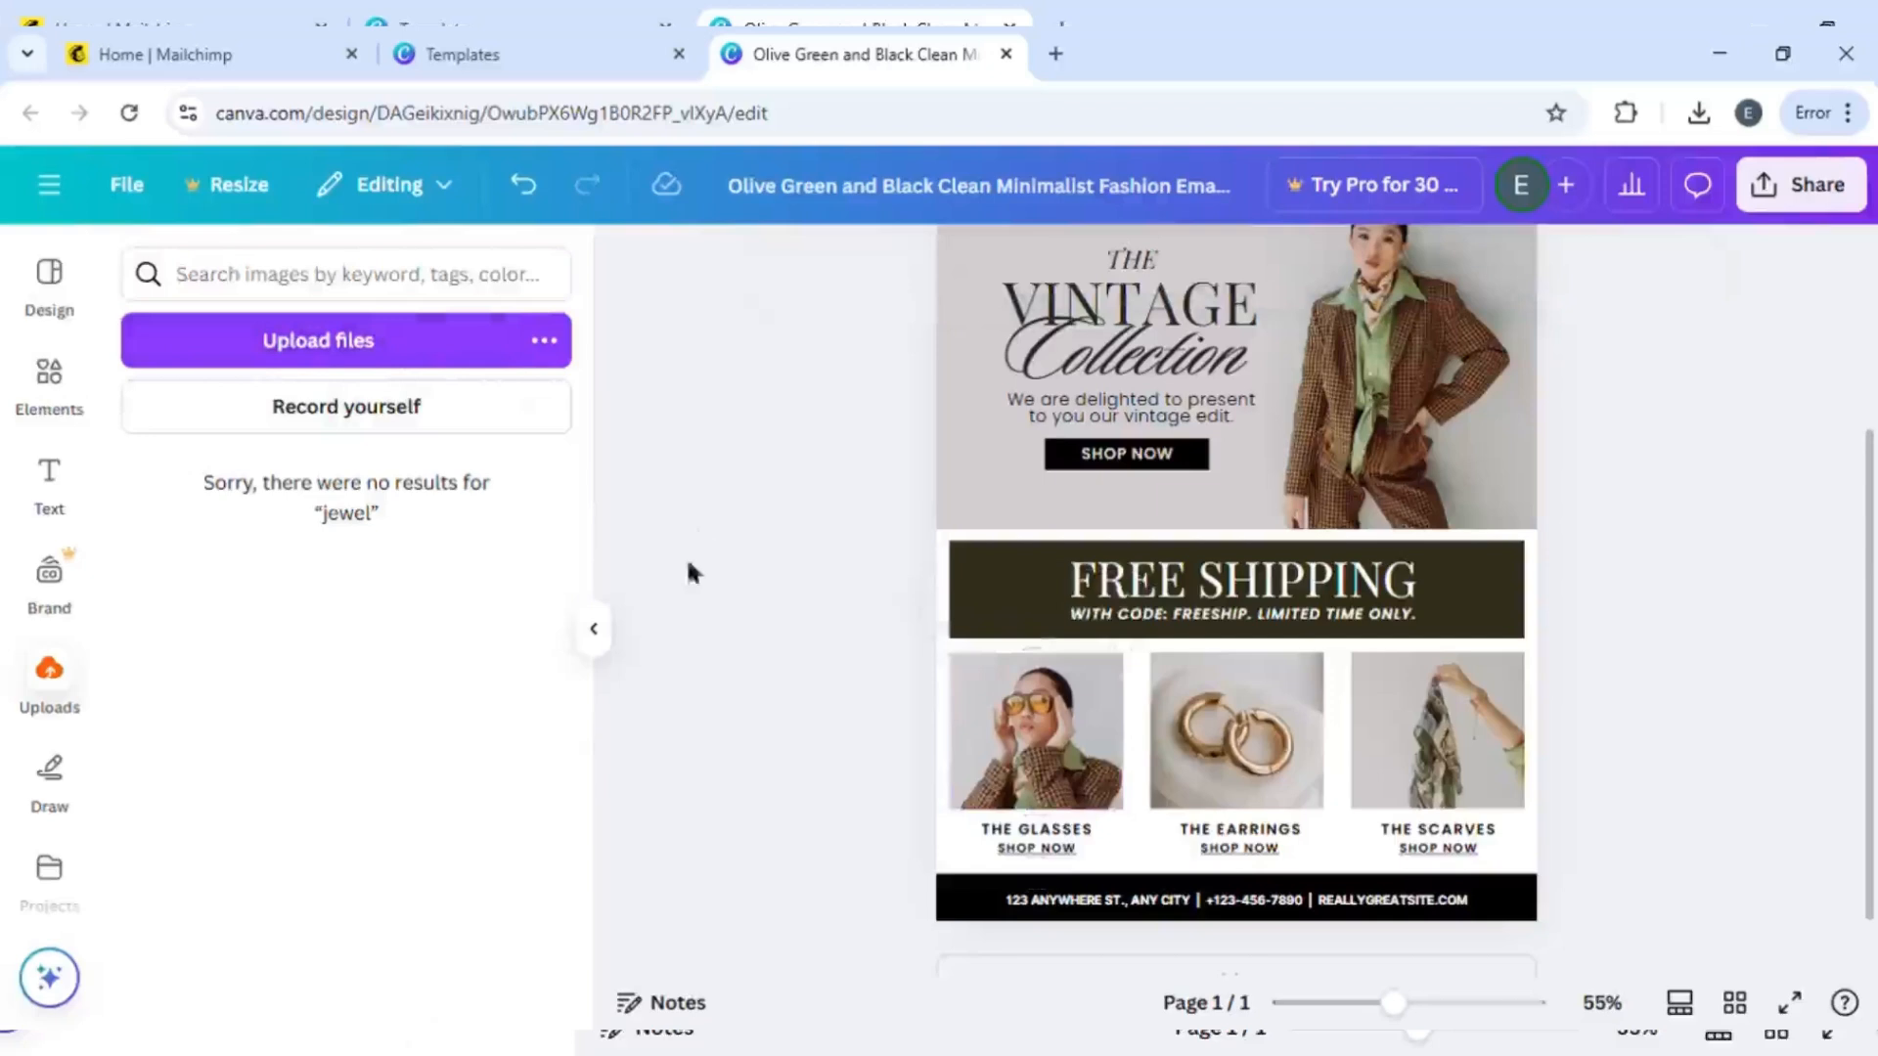
click(598, 631)
scroll(1593, 487, up, 3)
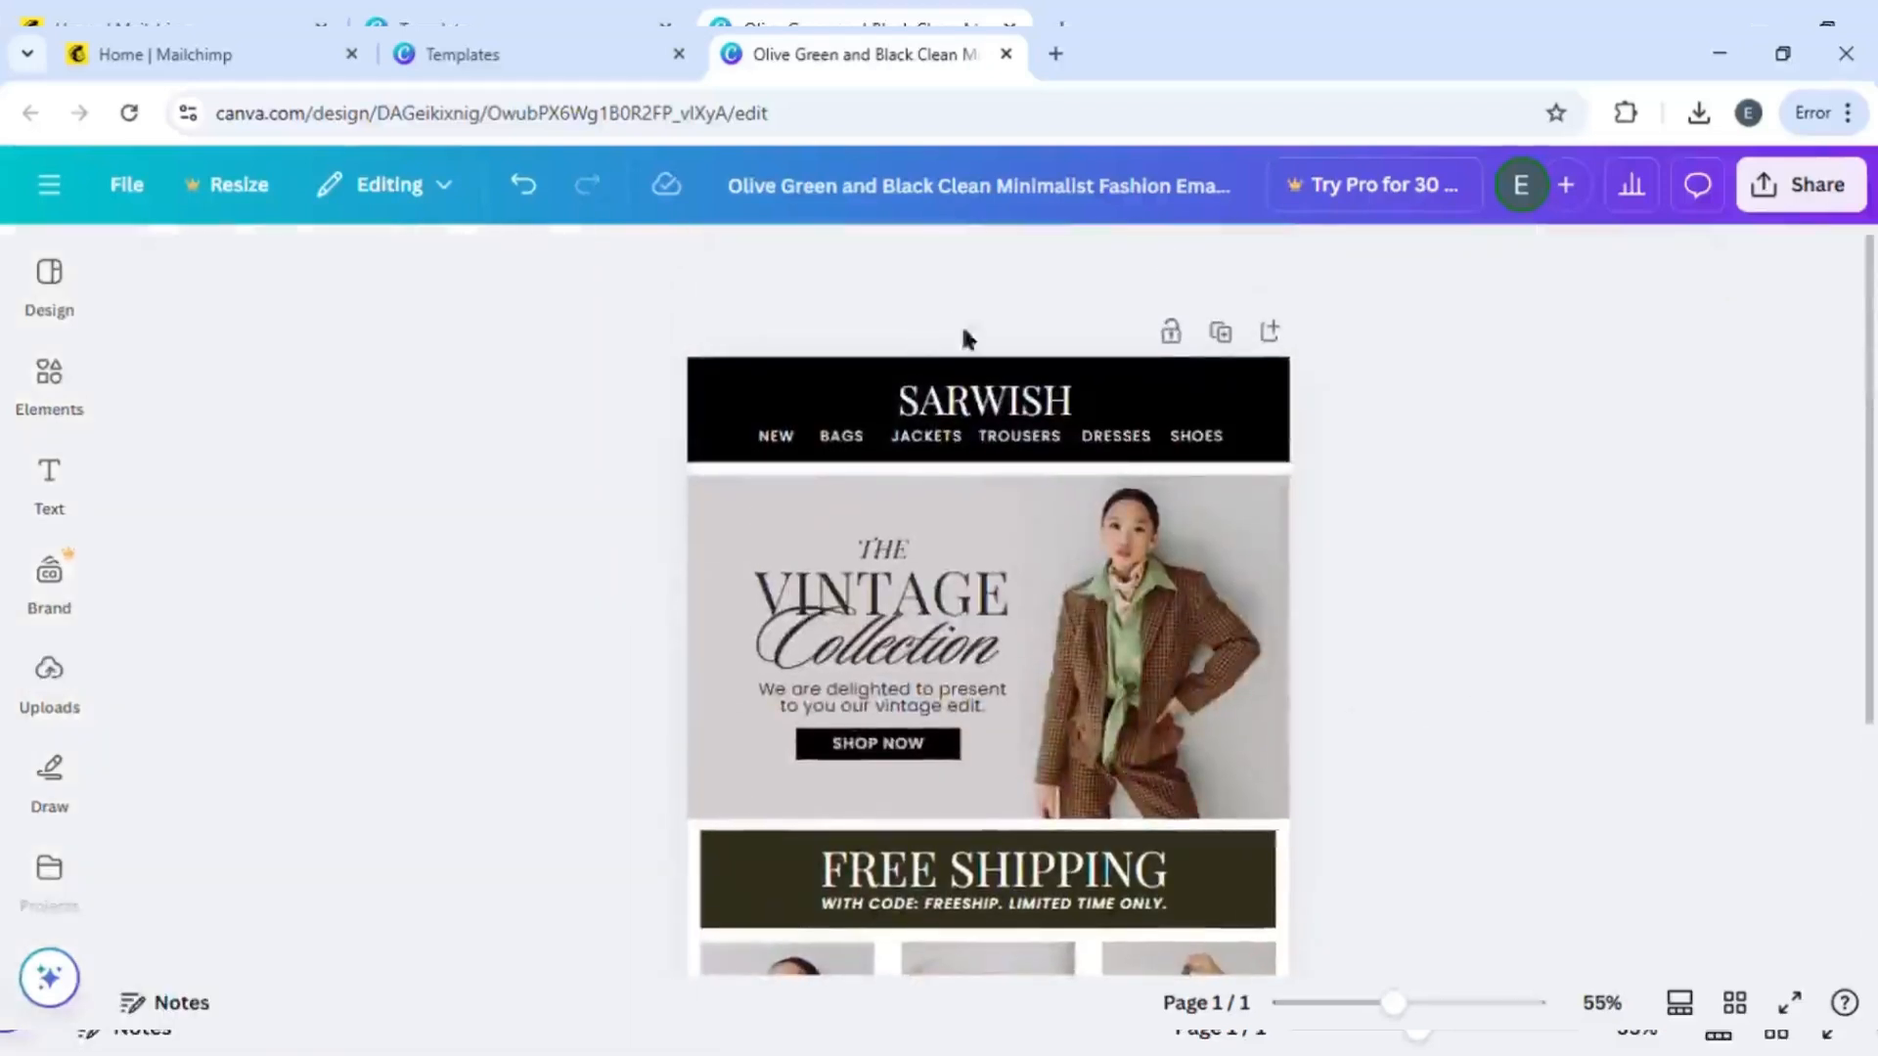
- Download the design as a PNG file
click(1833, 184)
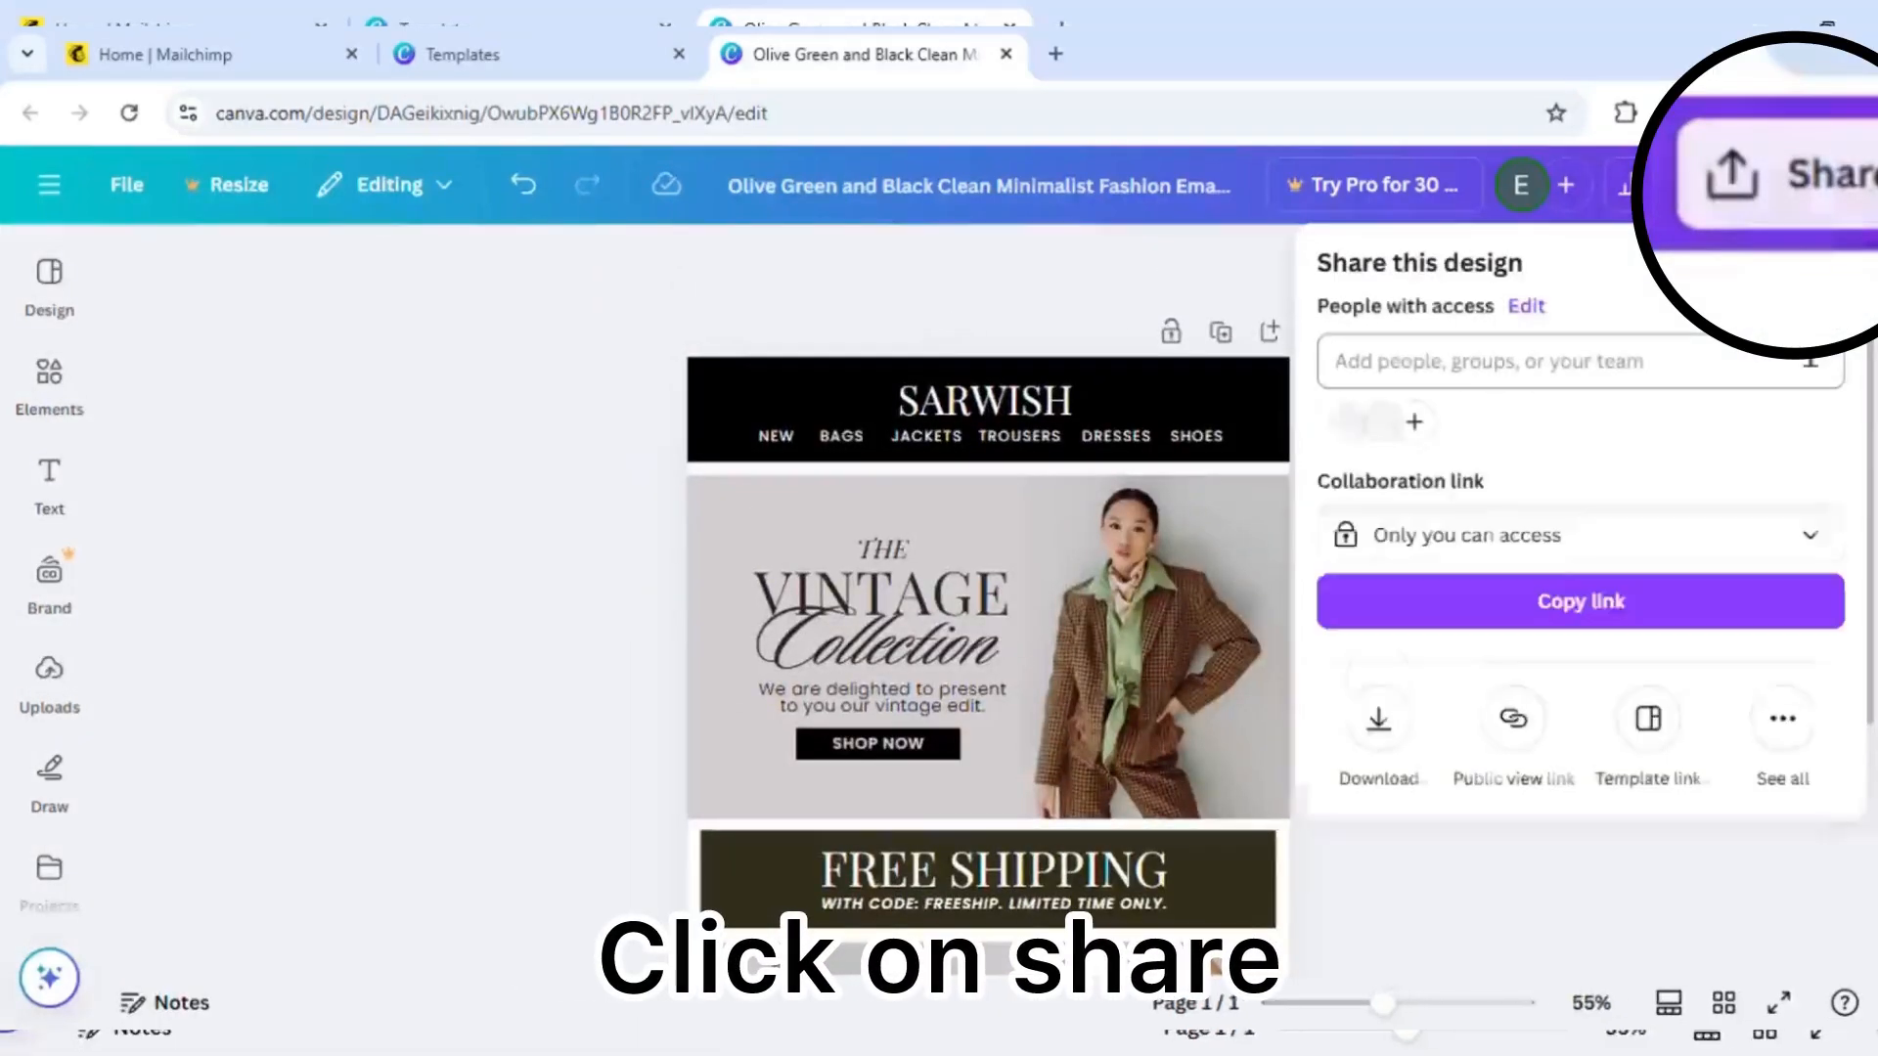
click(1378, 719)
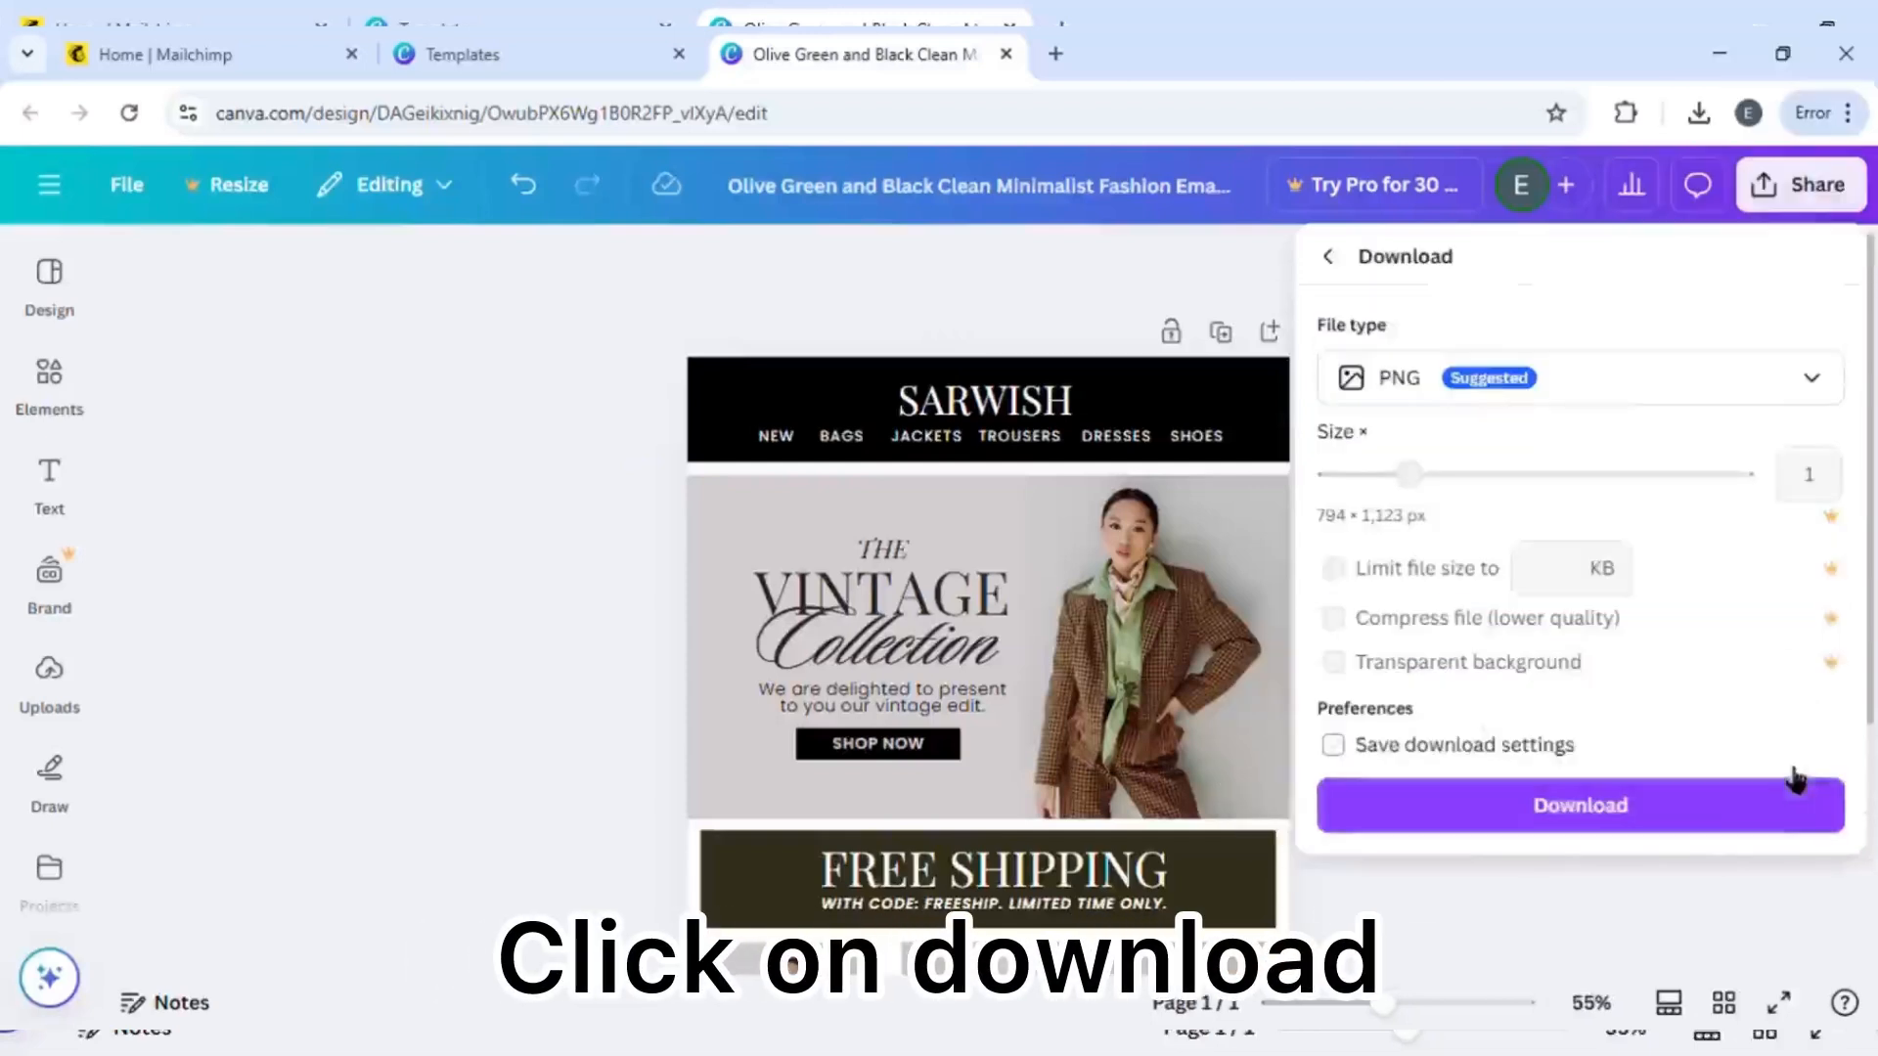
click(1747, 820)
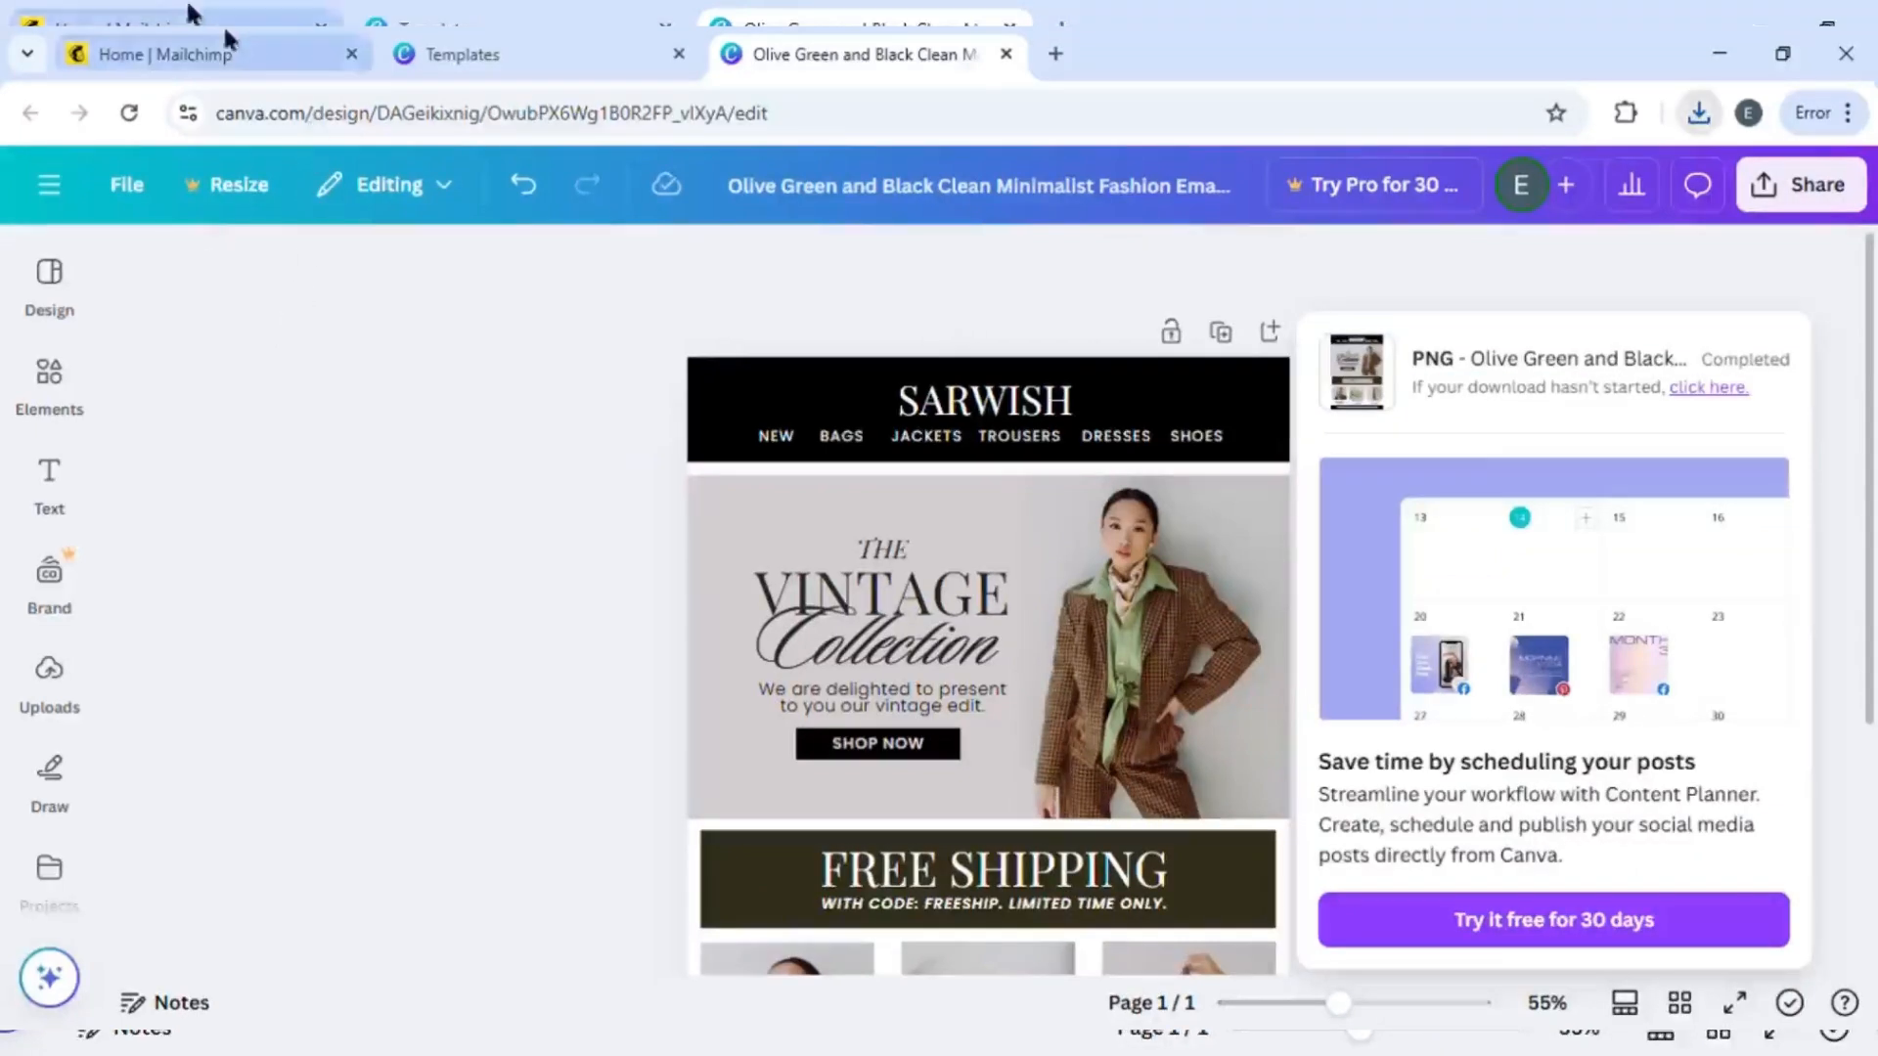
- Switch to Mailchimp and open the All campaigns list
click(184, 54)
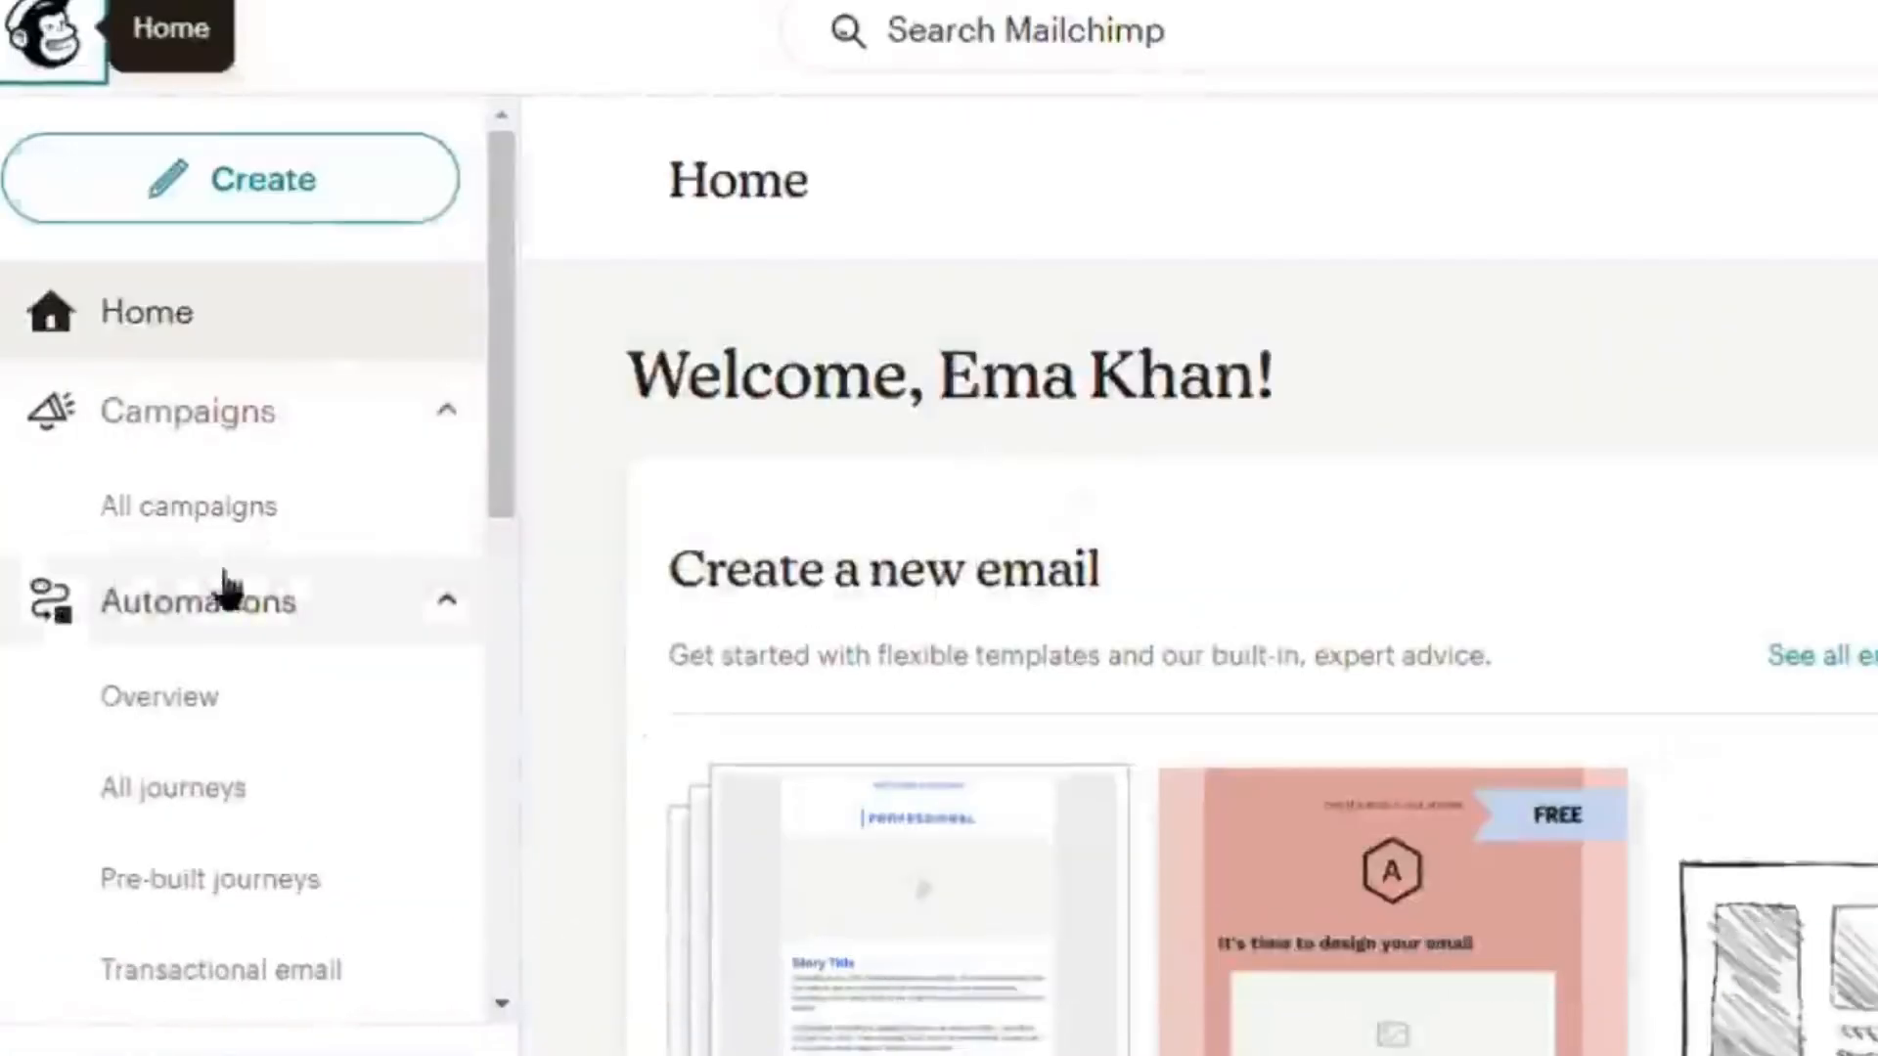
click(117, 428)
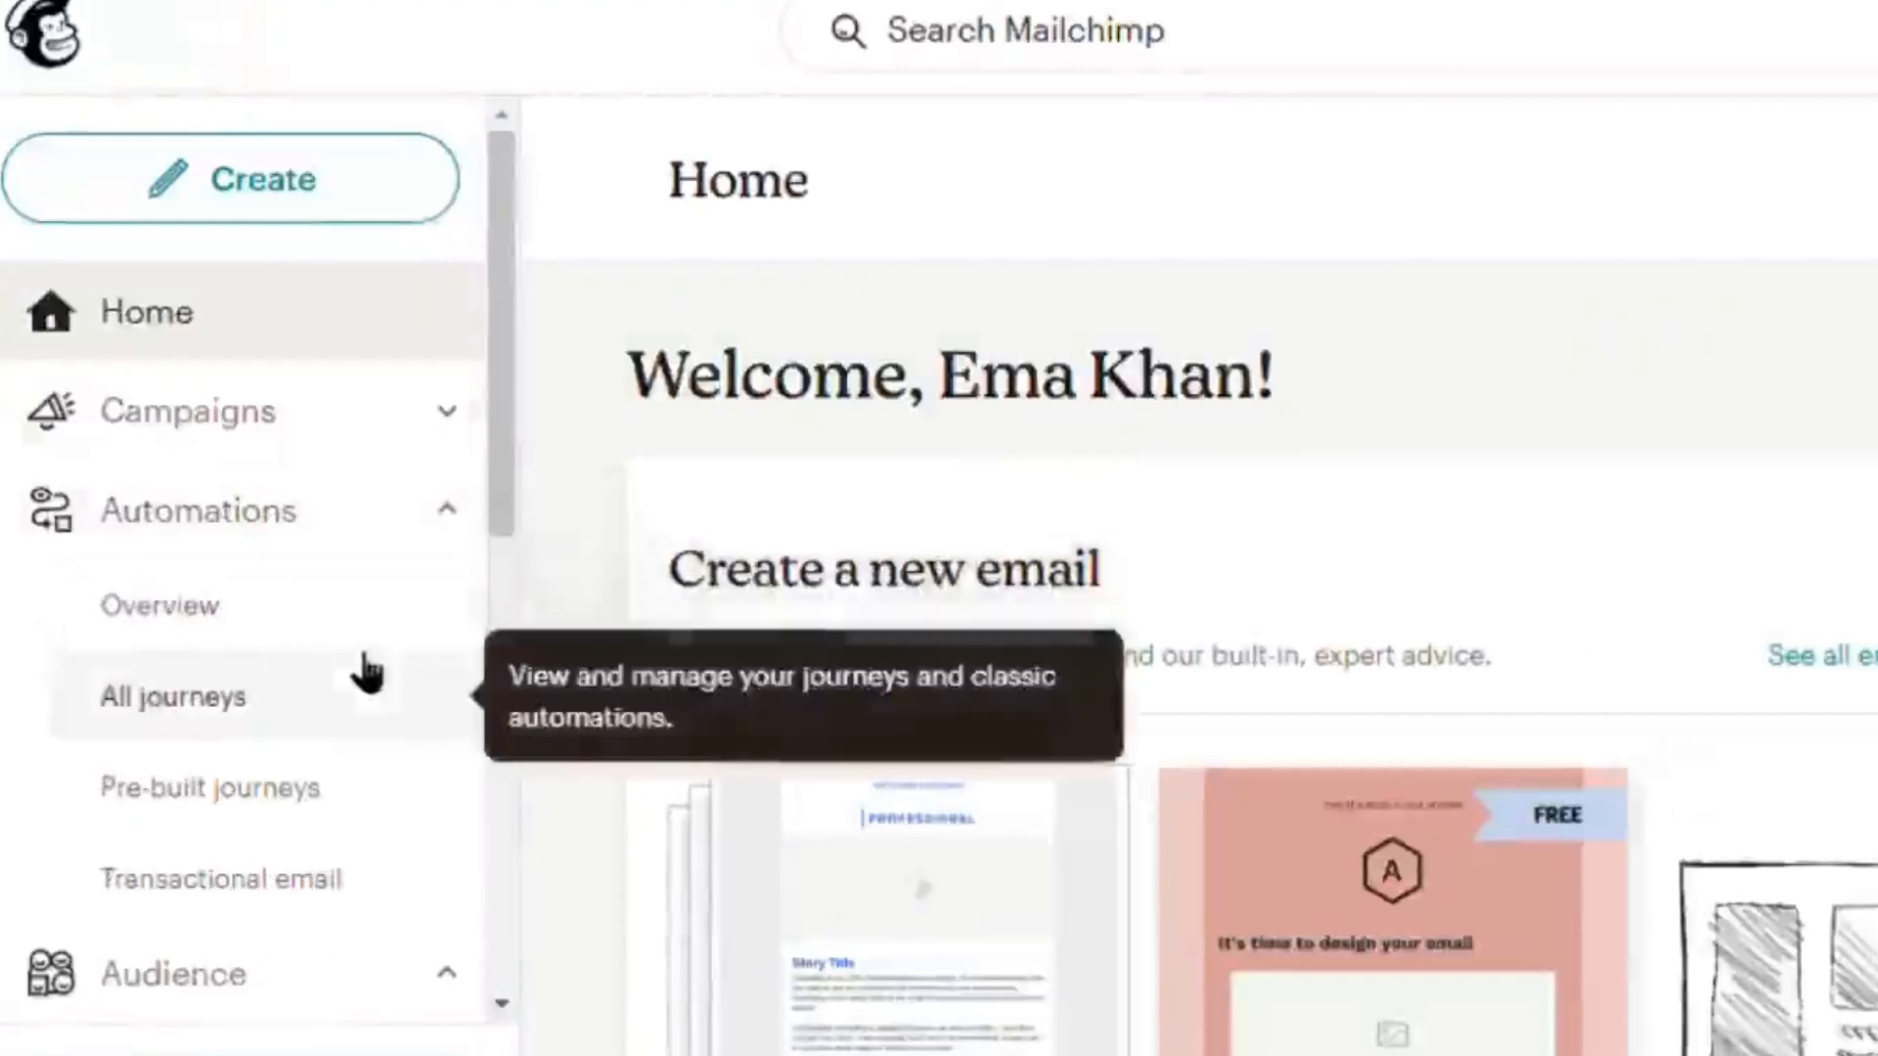
click(360, 411)
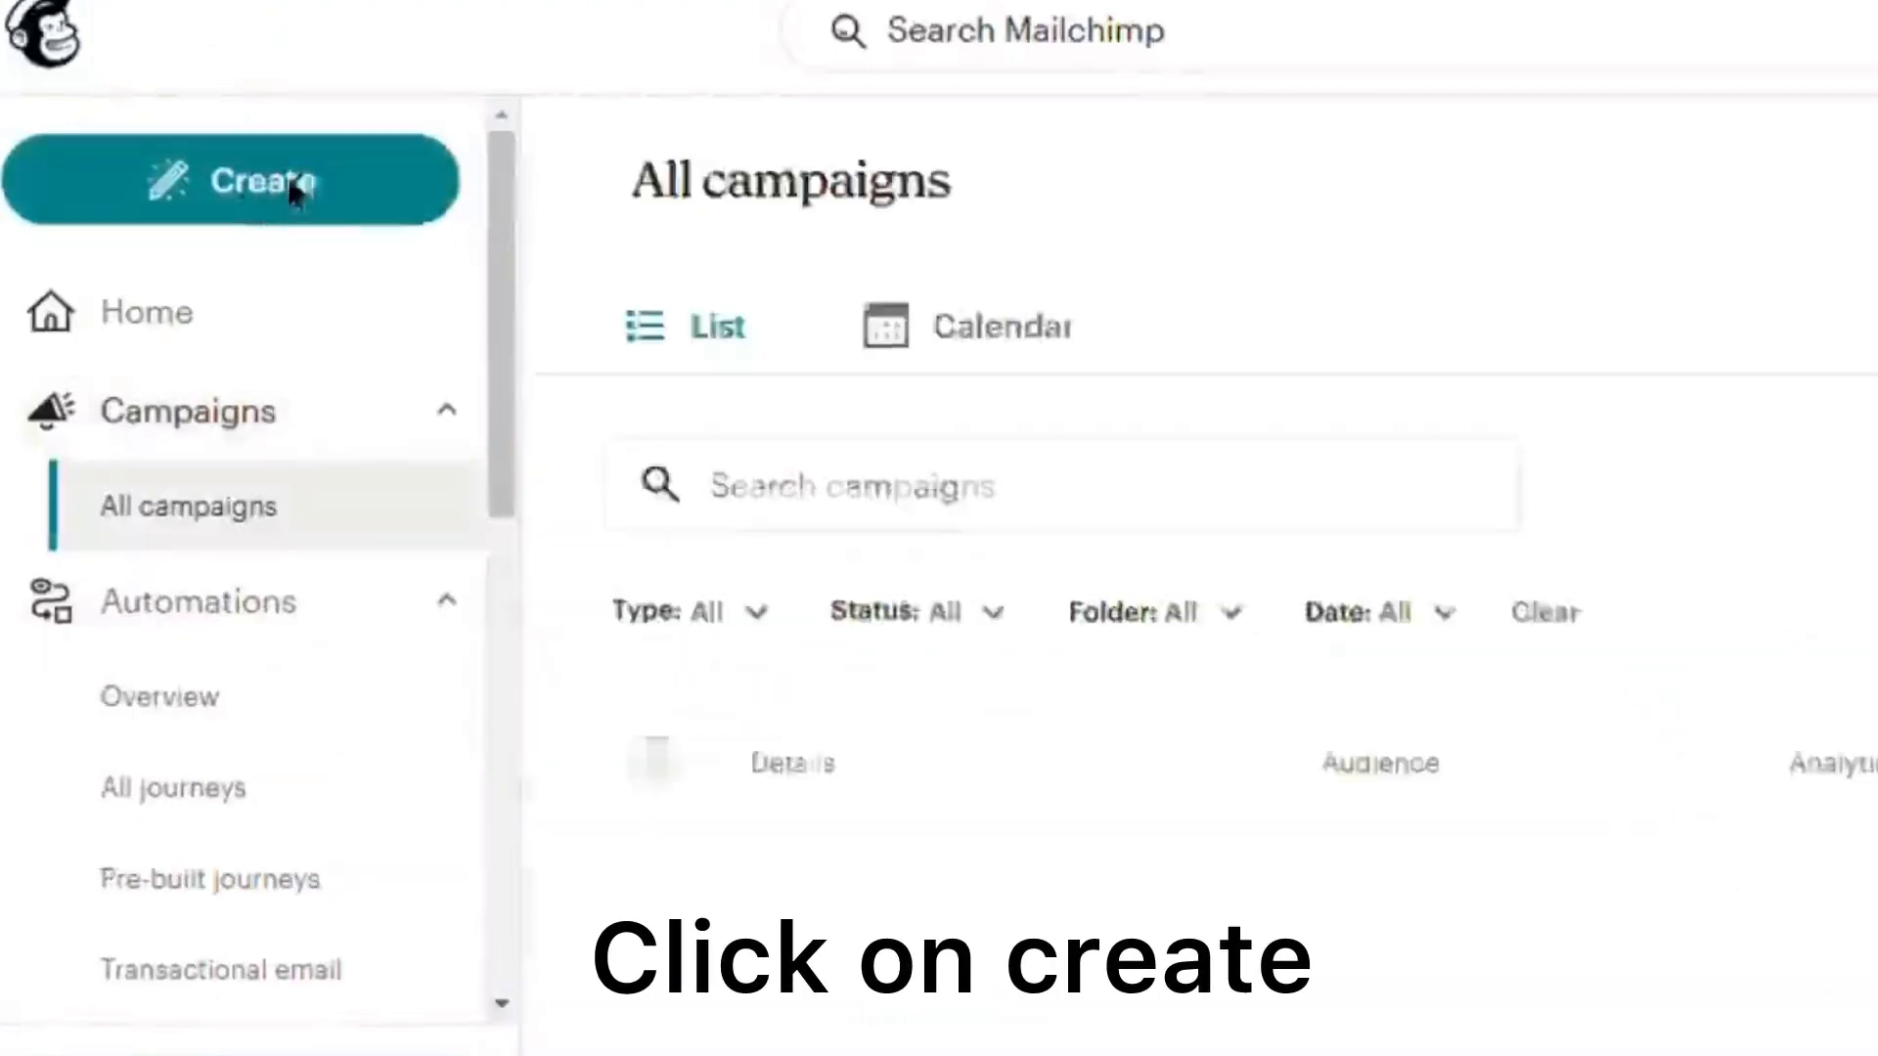
- Start creating a new Plain text email
click(303, 193)
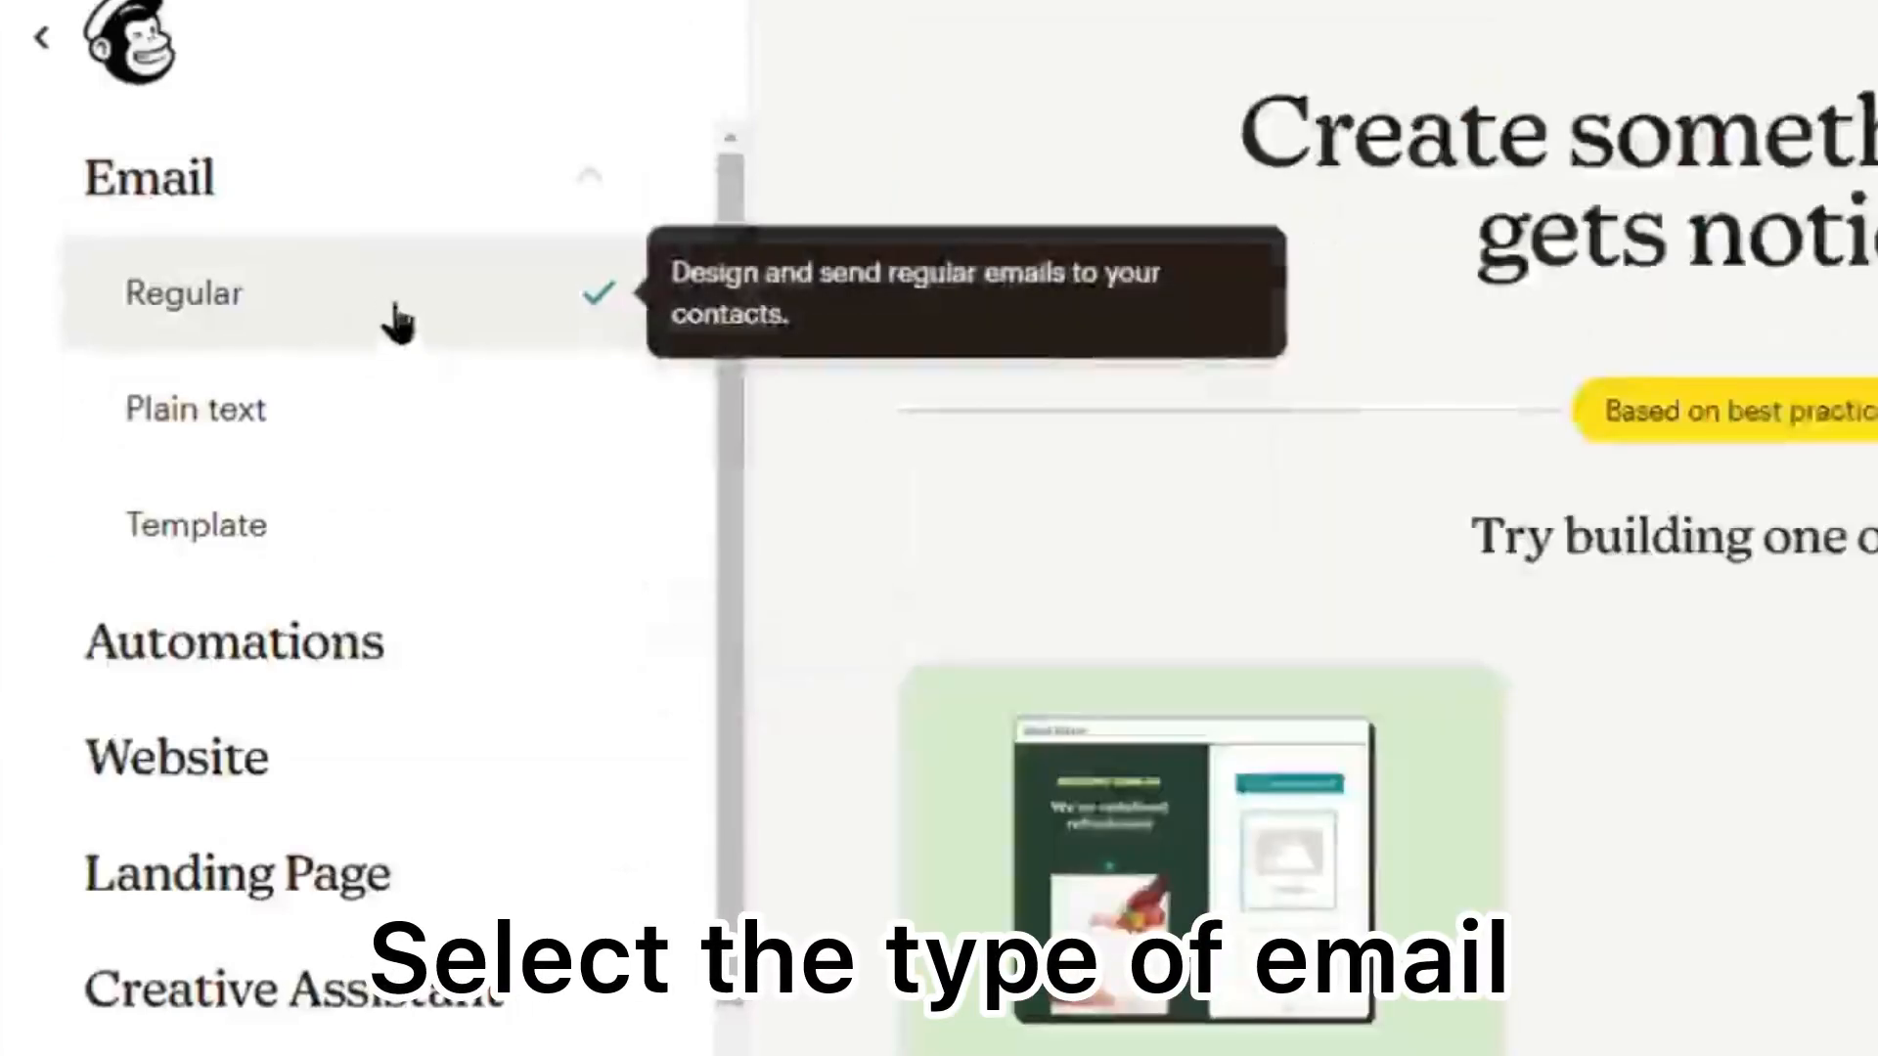
click(432, 403)
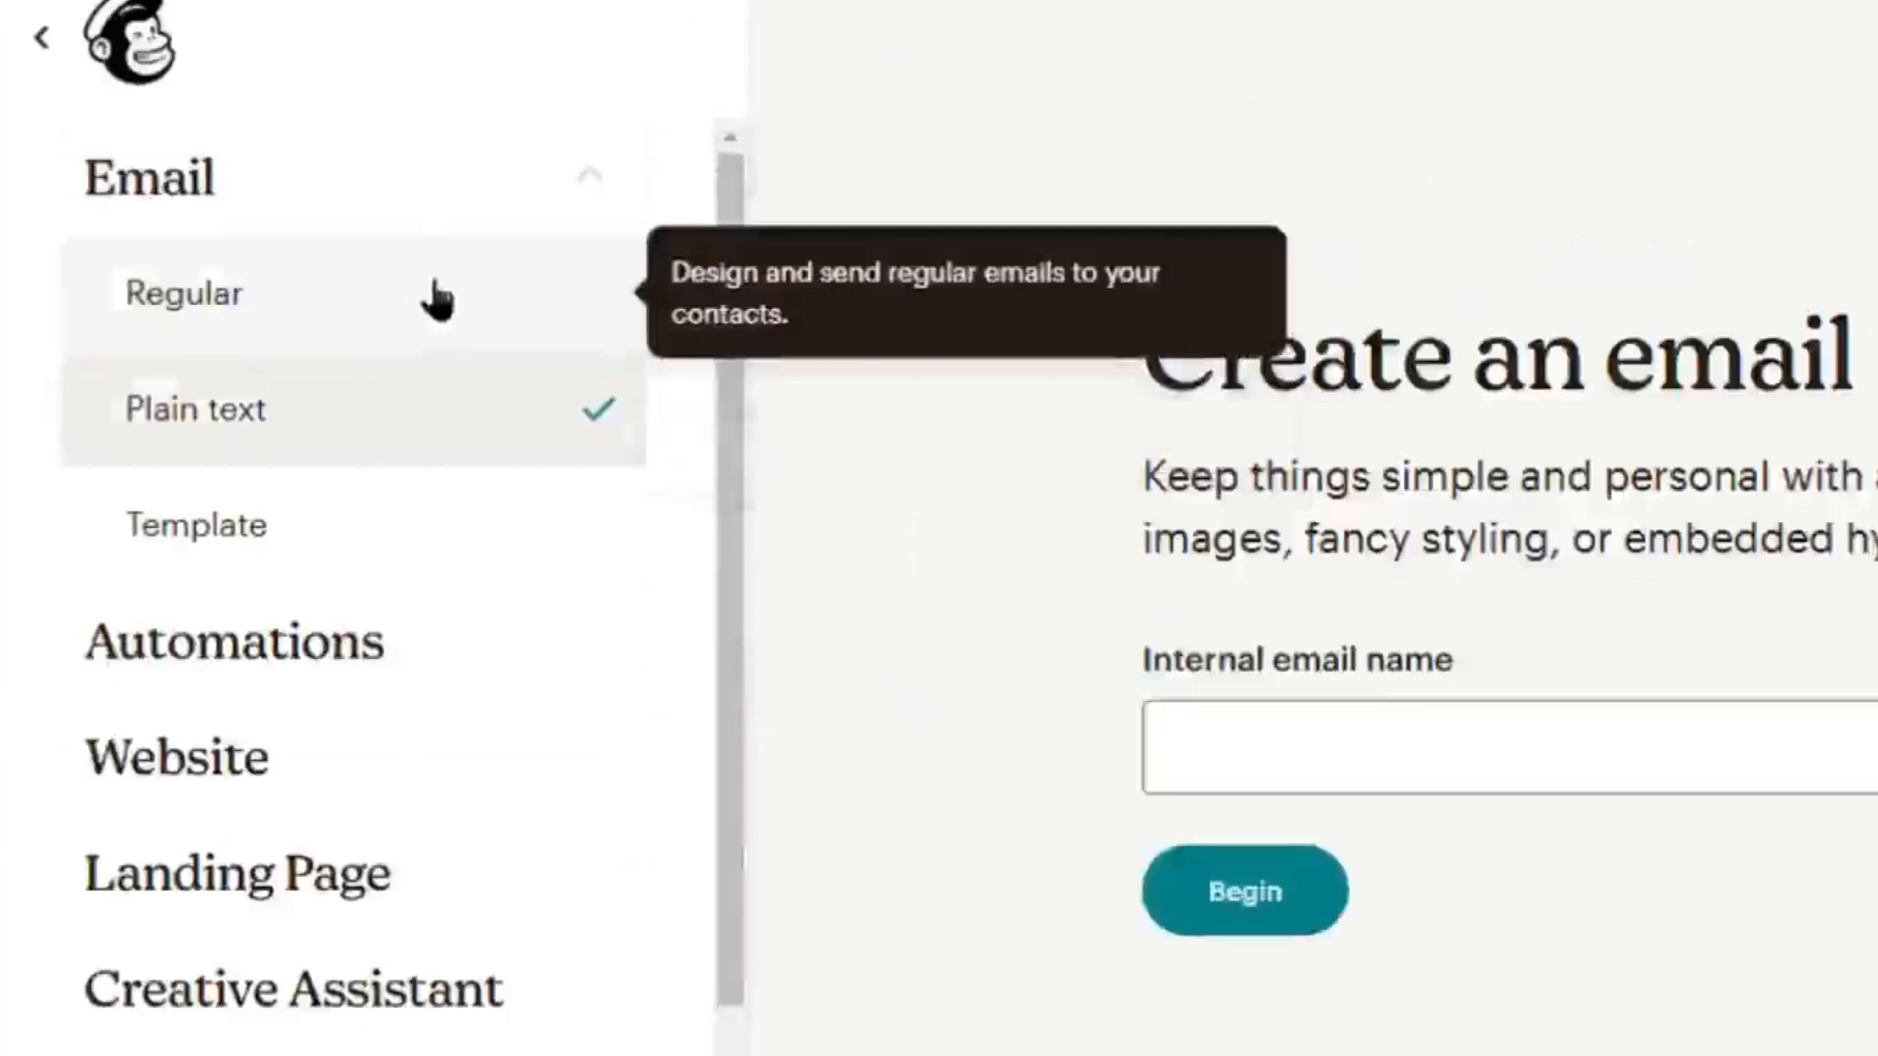
- Begin a Regular email campaign instead of plain text and dismiss the design-choice dialog
click(437, 300)
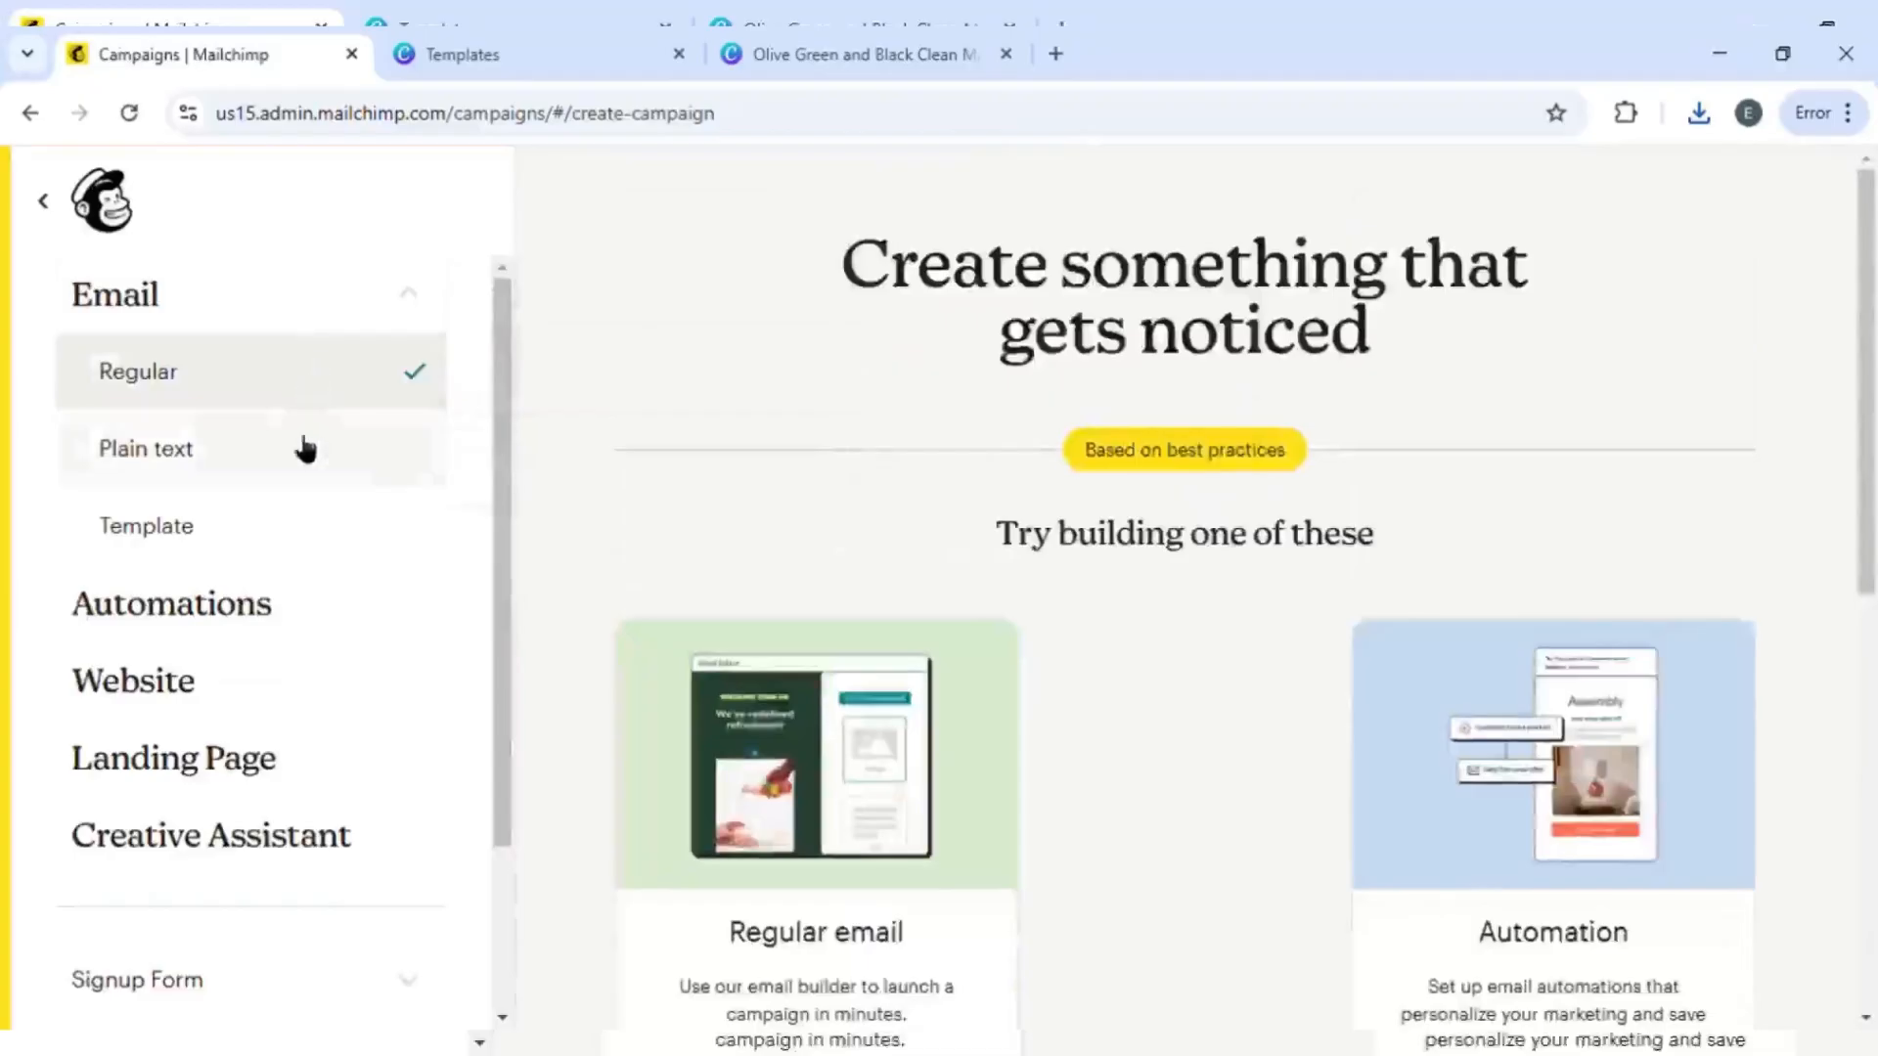
scroll(731, 555, down, 2)
scroll(732, 555, down, 5)
scroll(730, 558, up, 3)
click(825, 598)
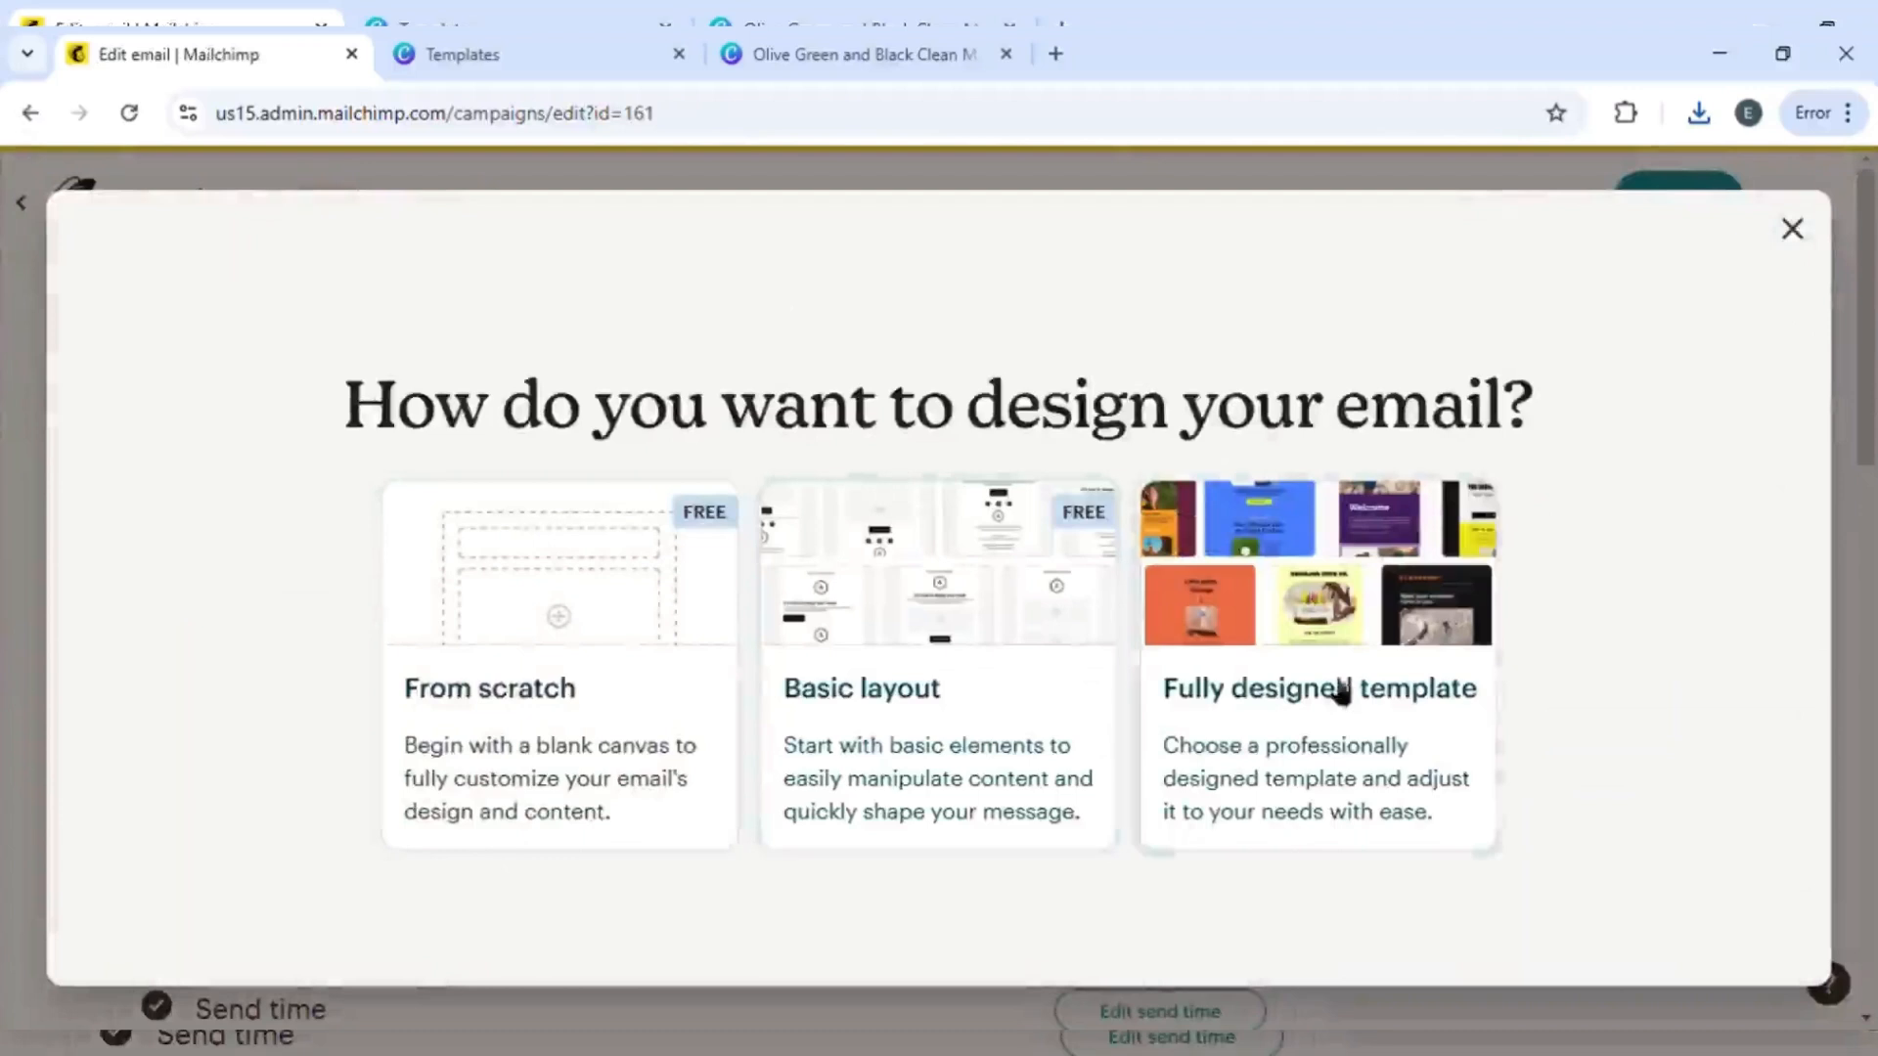
click(1796, 233)
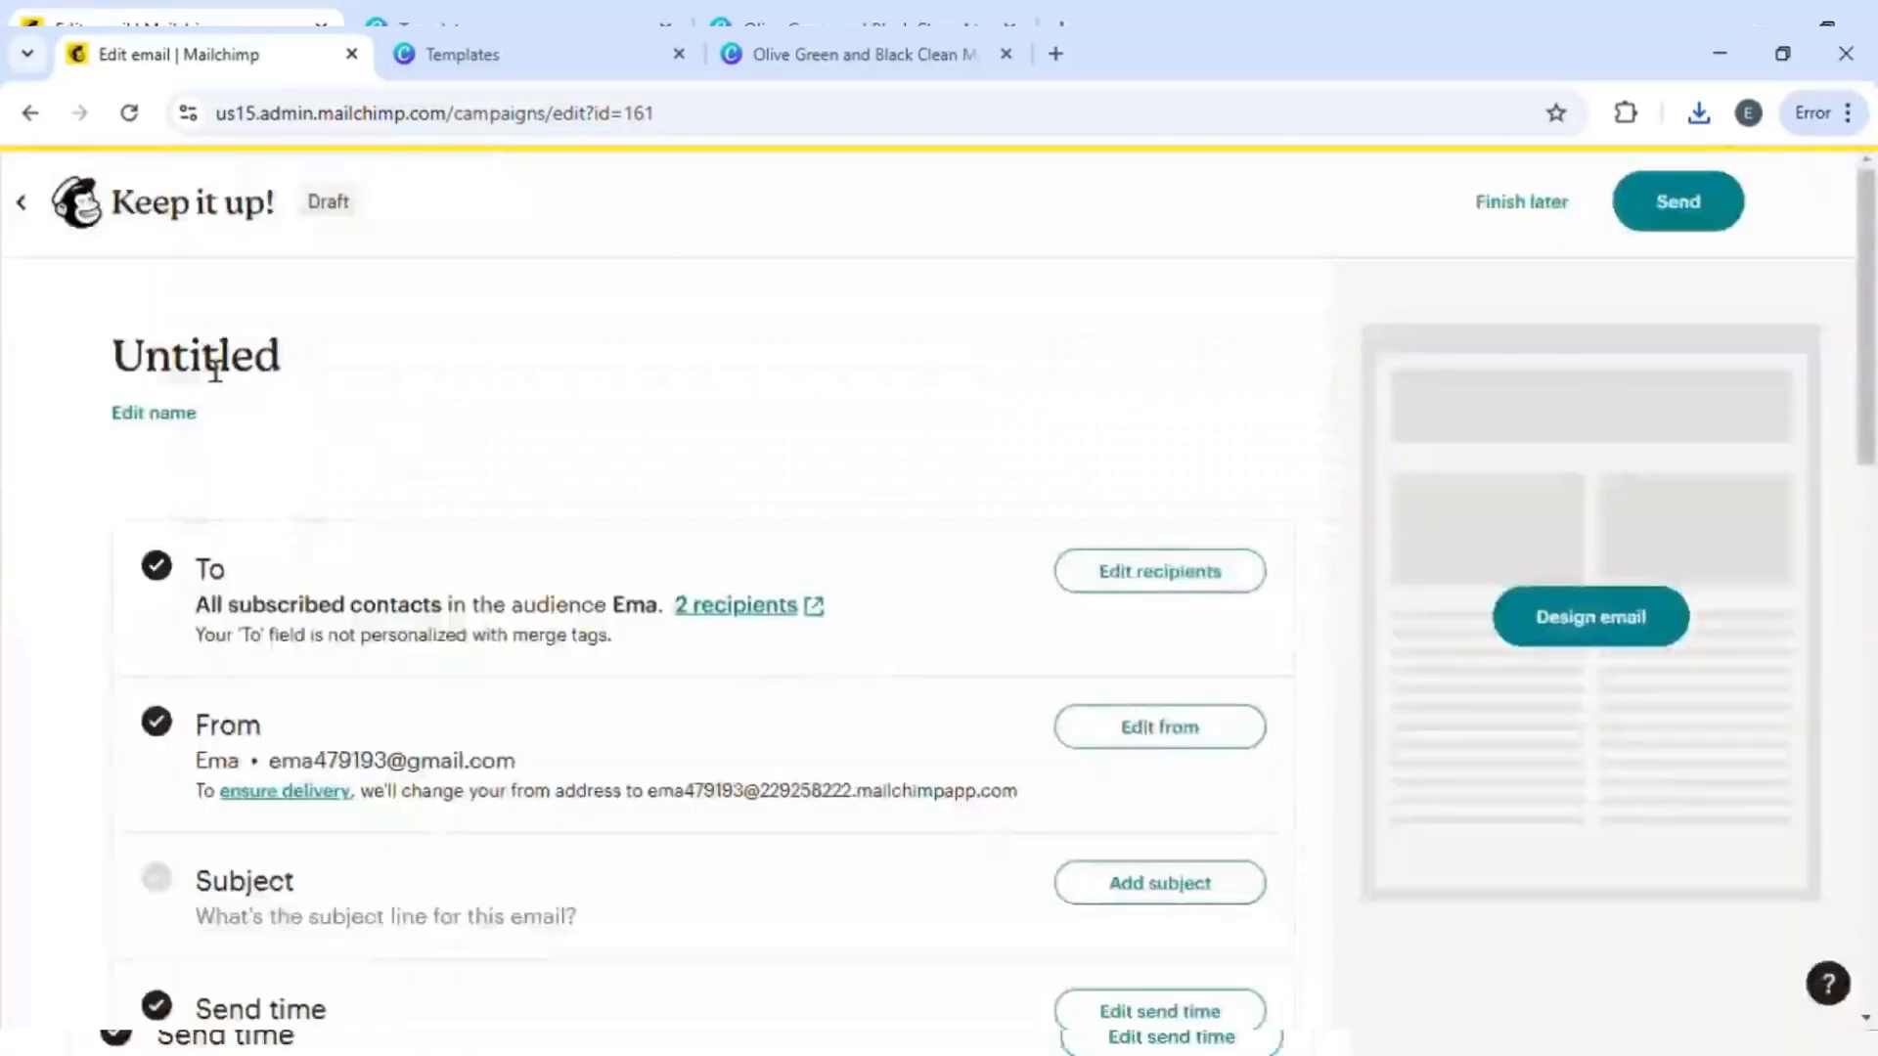
- Name the email campaign Sarwish and save the name
scroll(134, 693, down, 4)
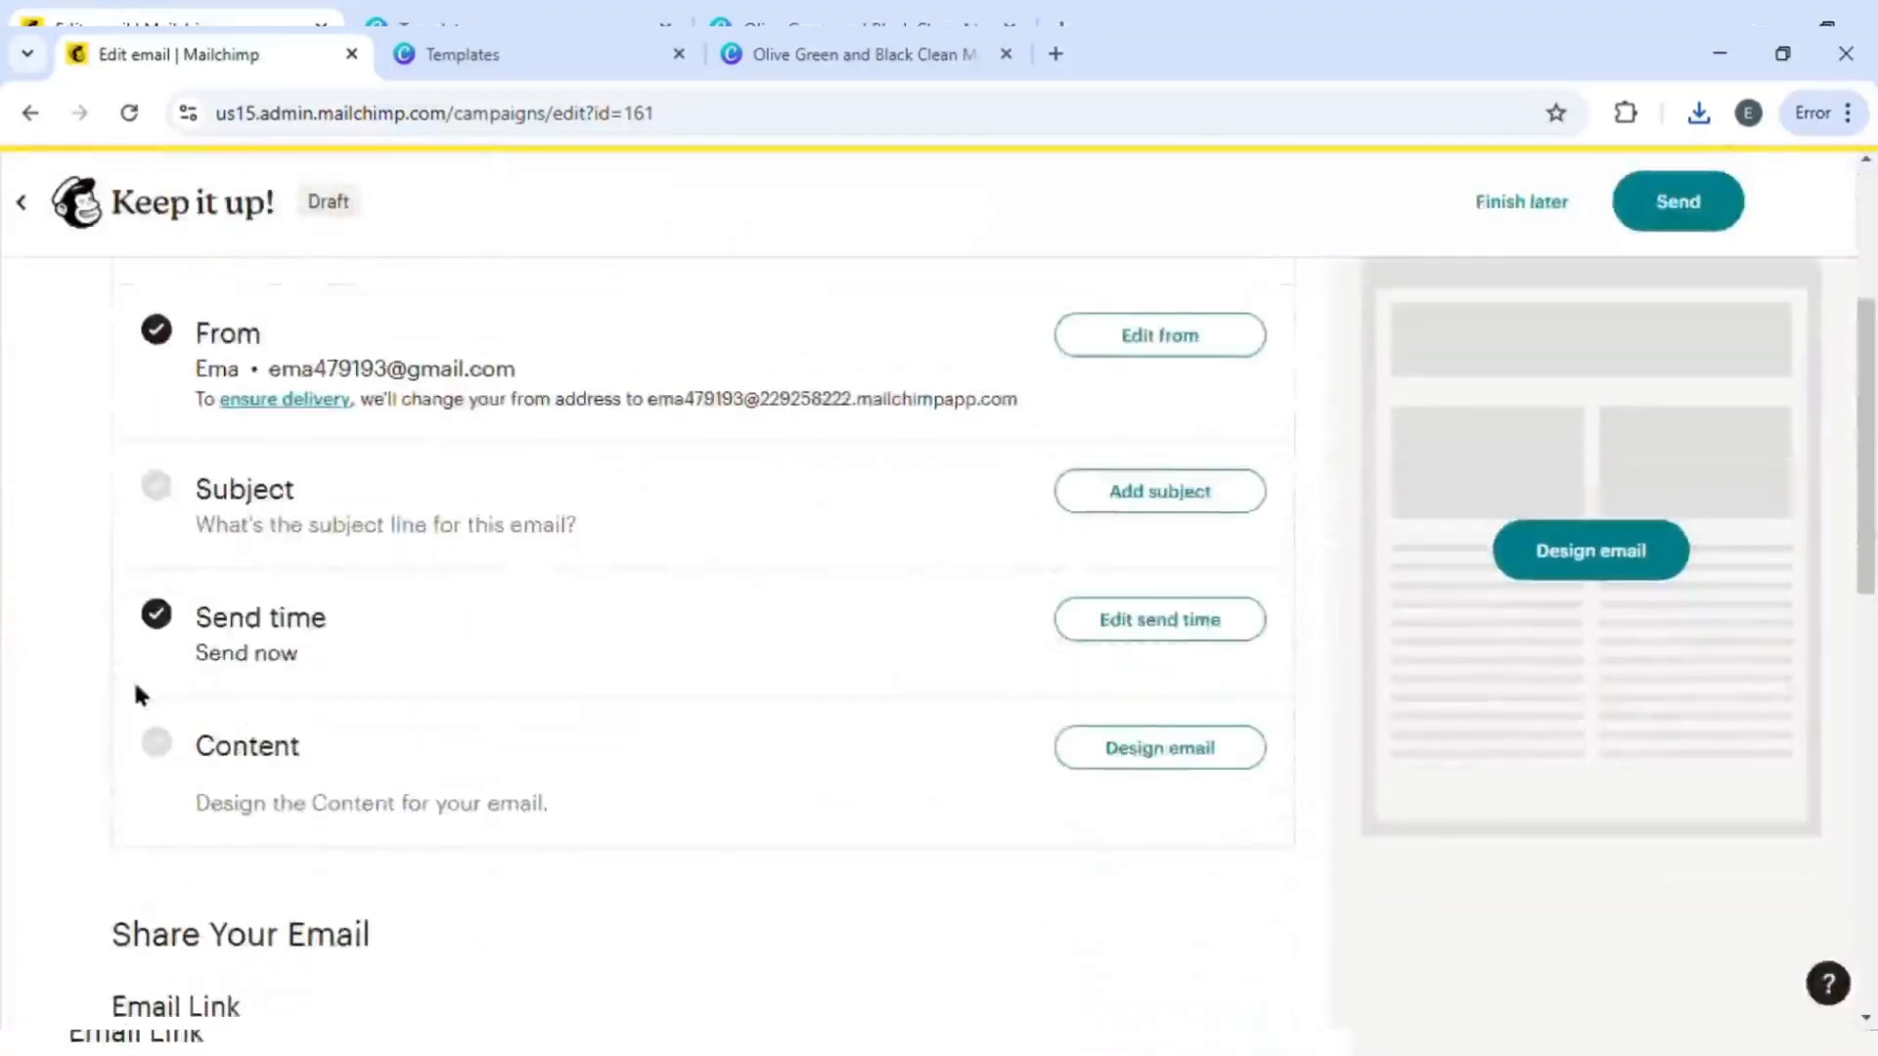
scroll(134, 692, up, 4)
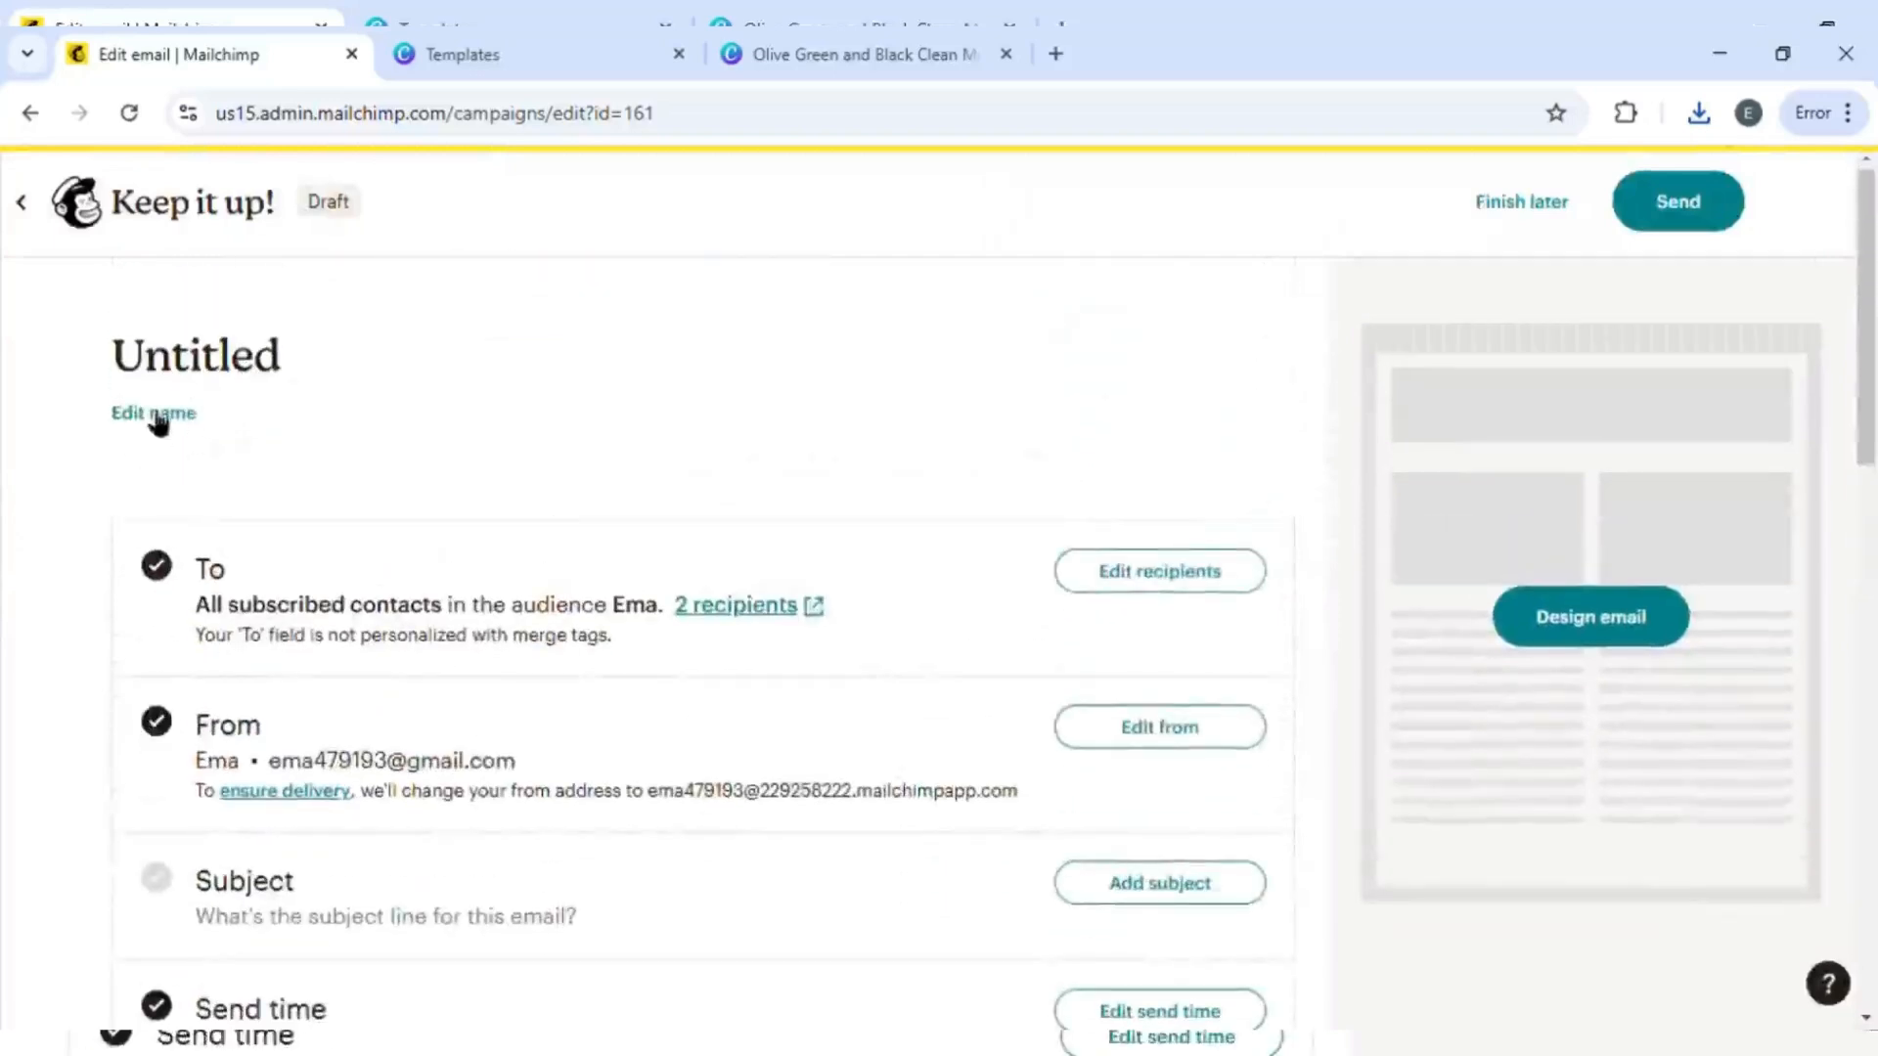
click(156, 419)
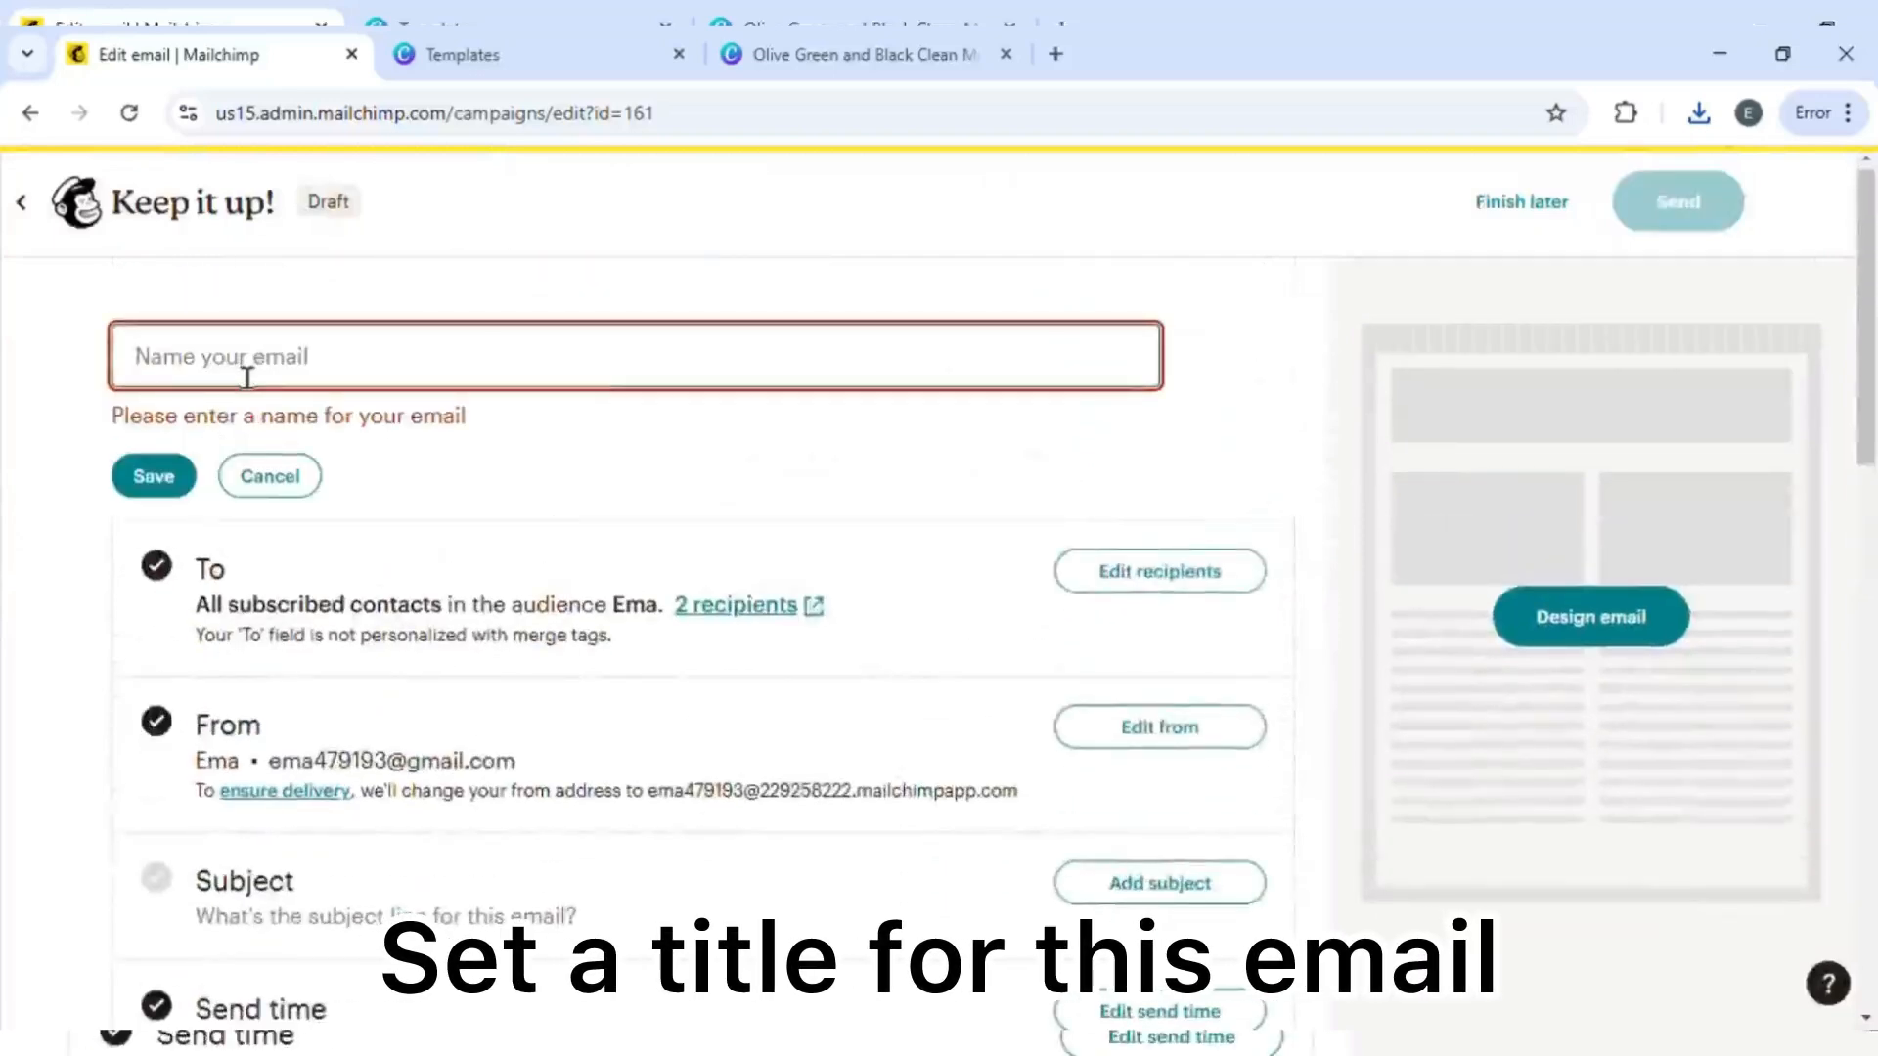
text(Sarwish)
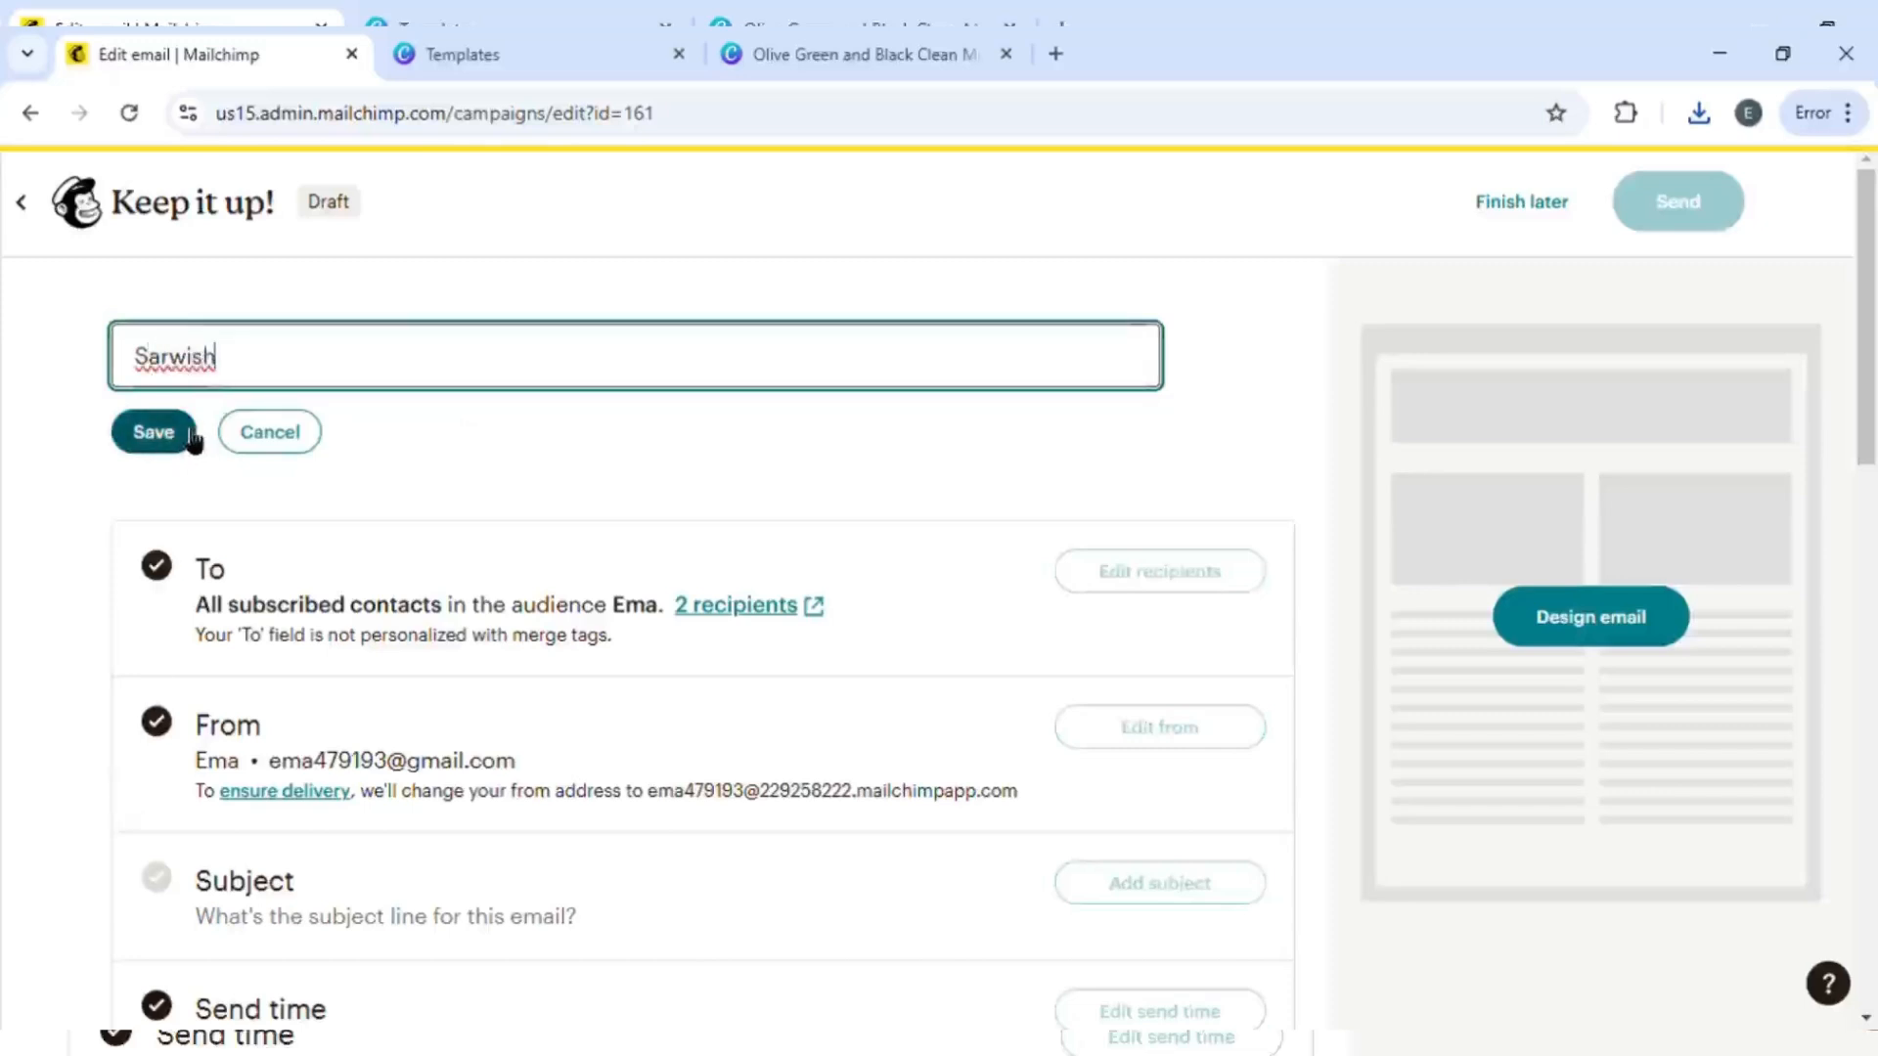
click(190, 435)
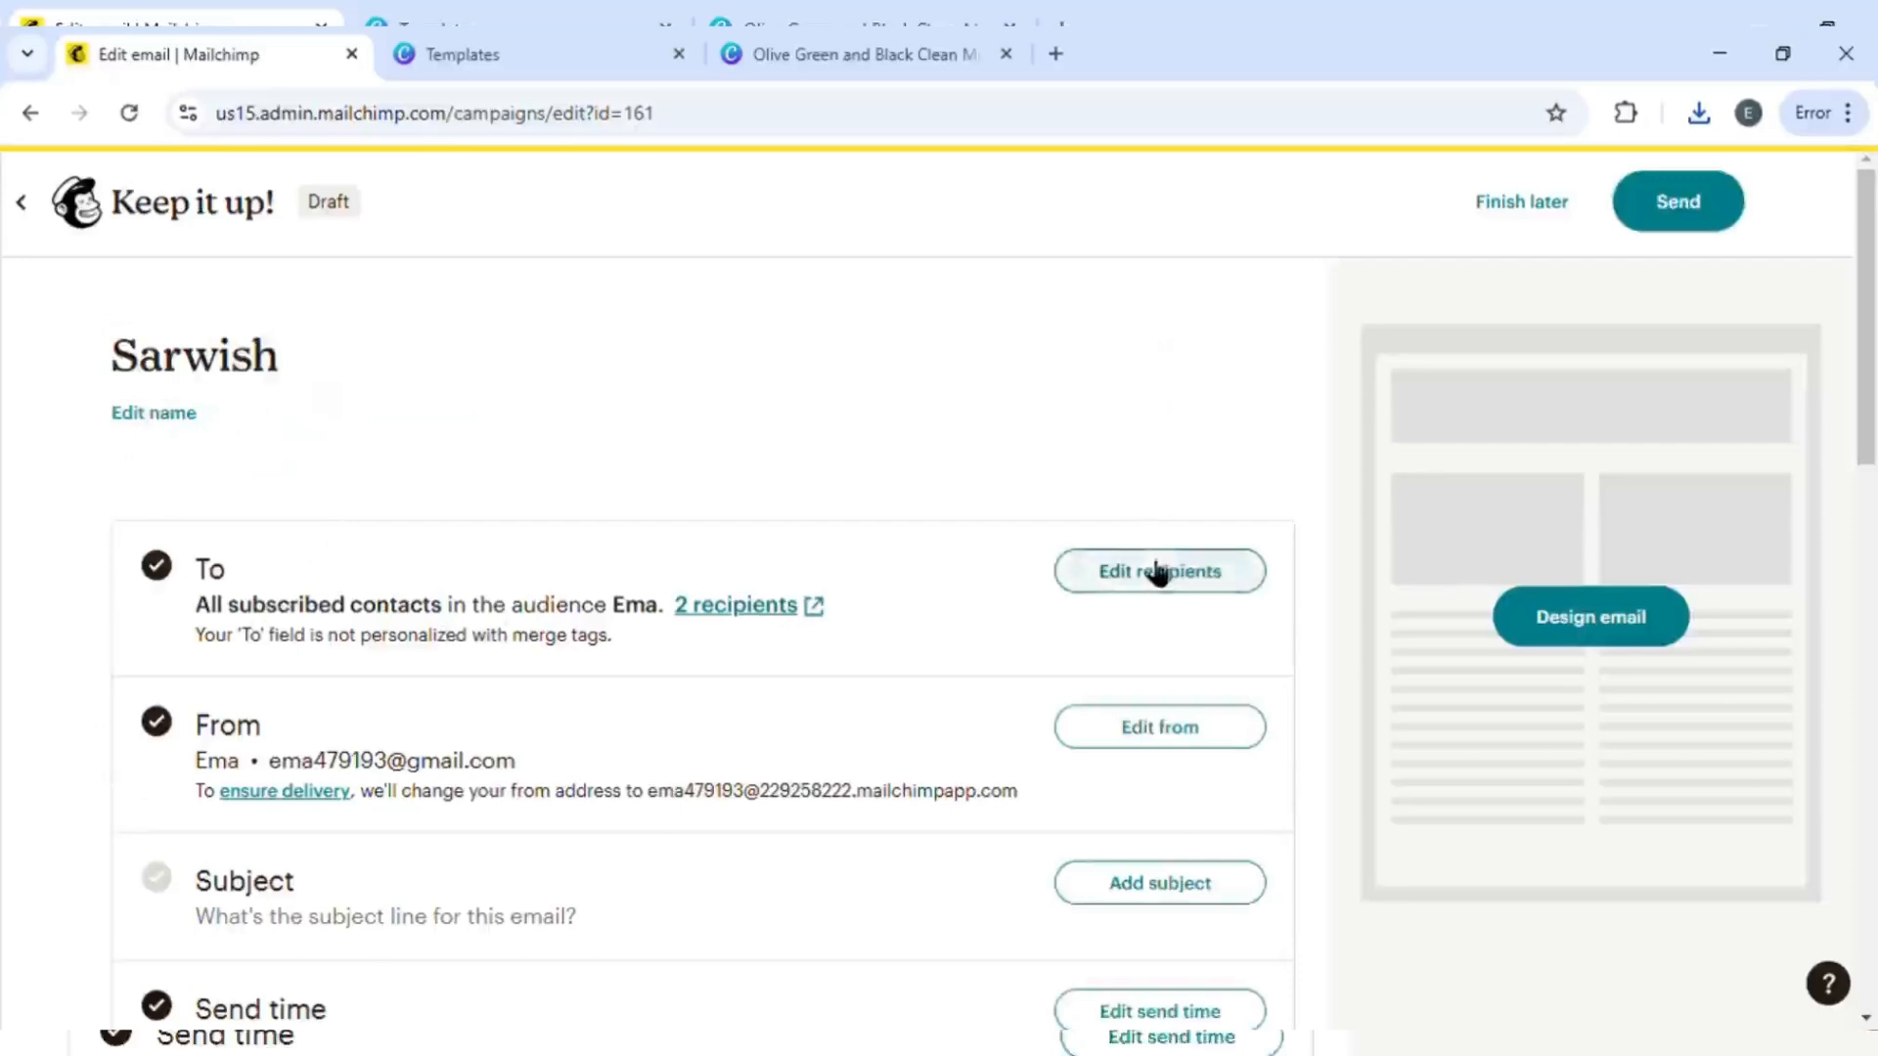
drag(270, 763, 583, 753)
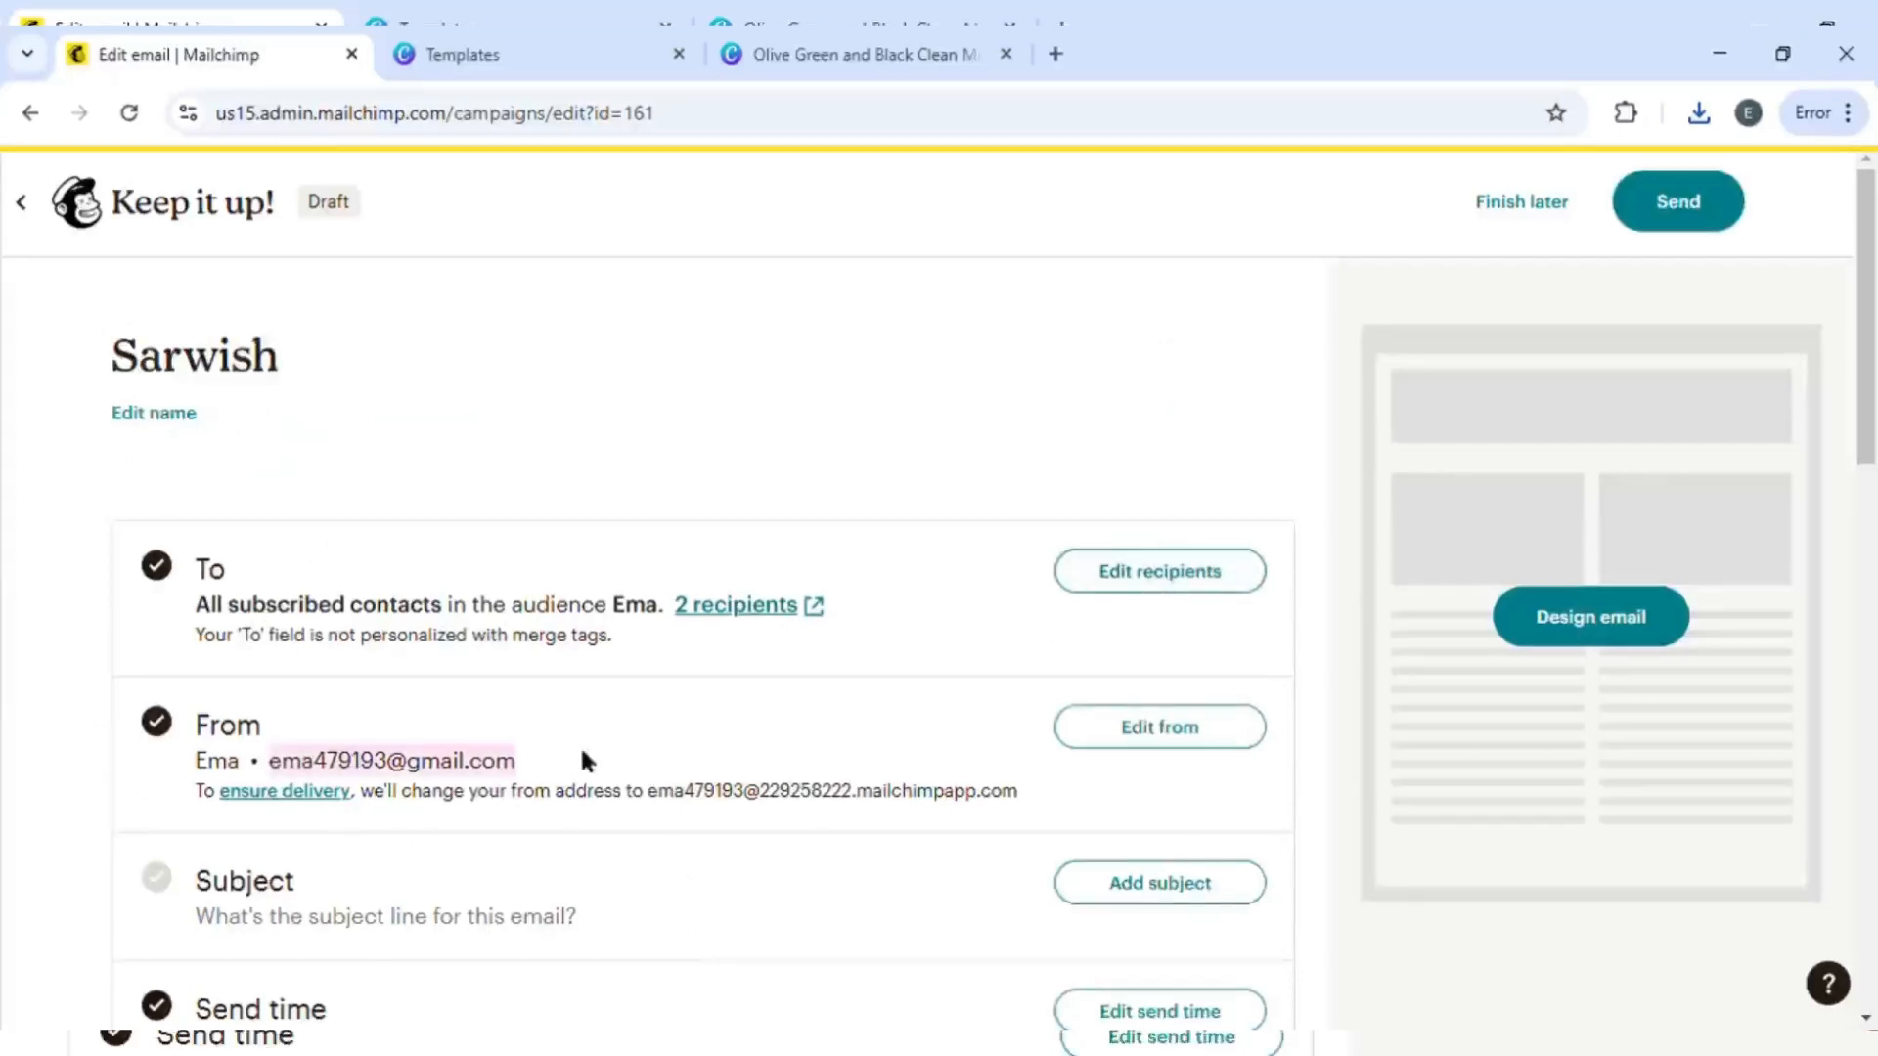
scroll(108, 772, down, 3)
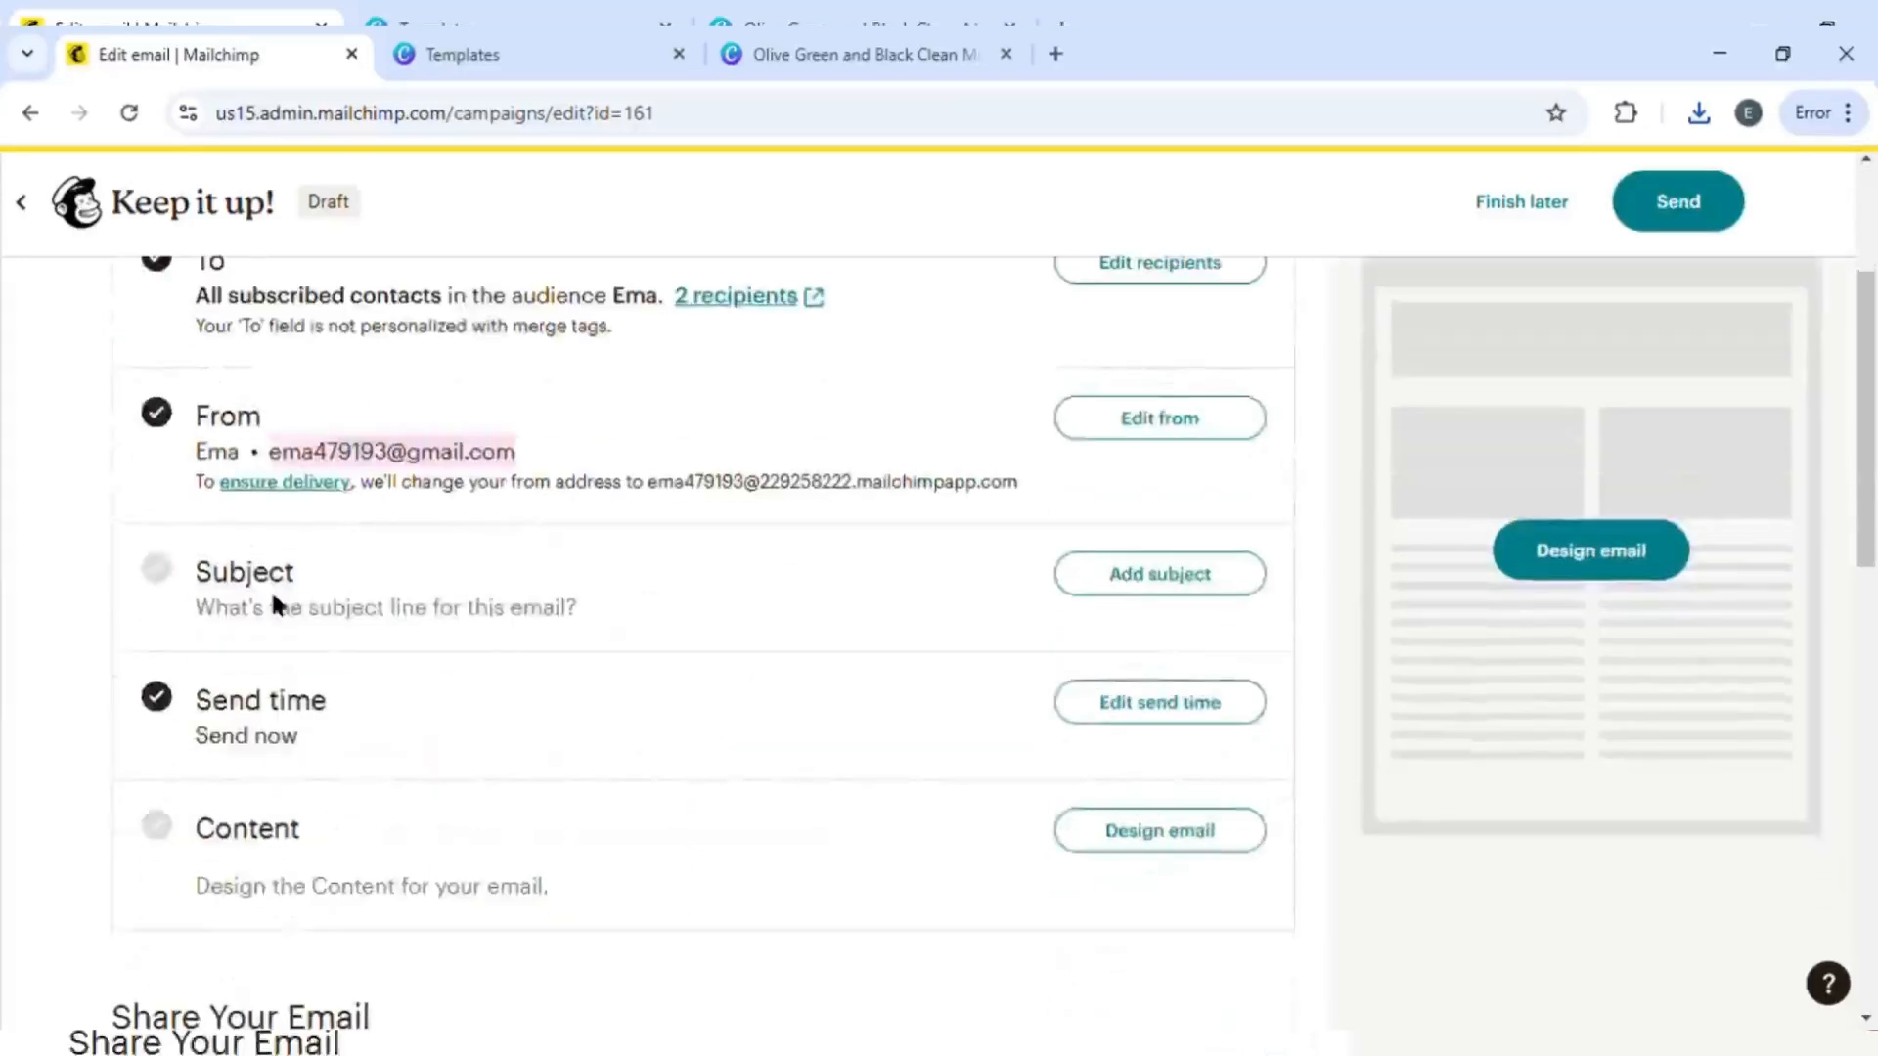
click(1125, 575)
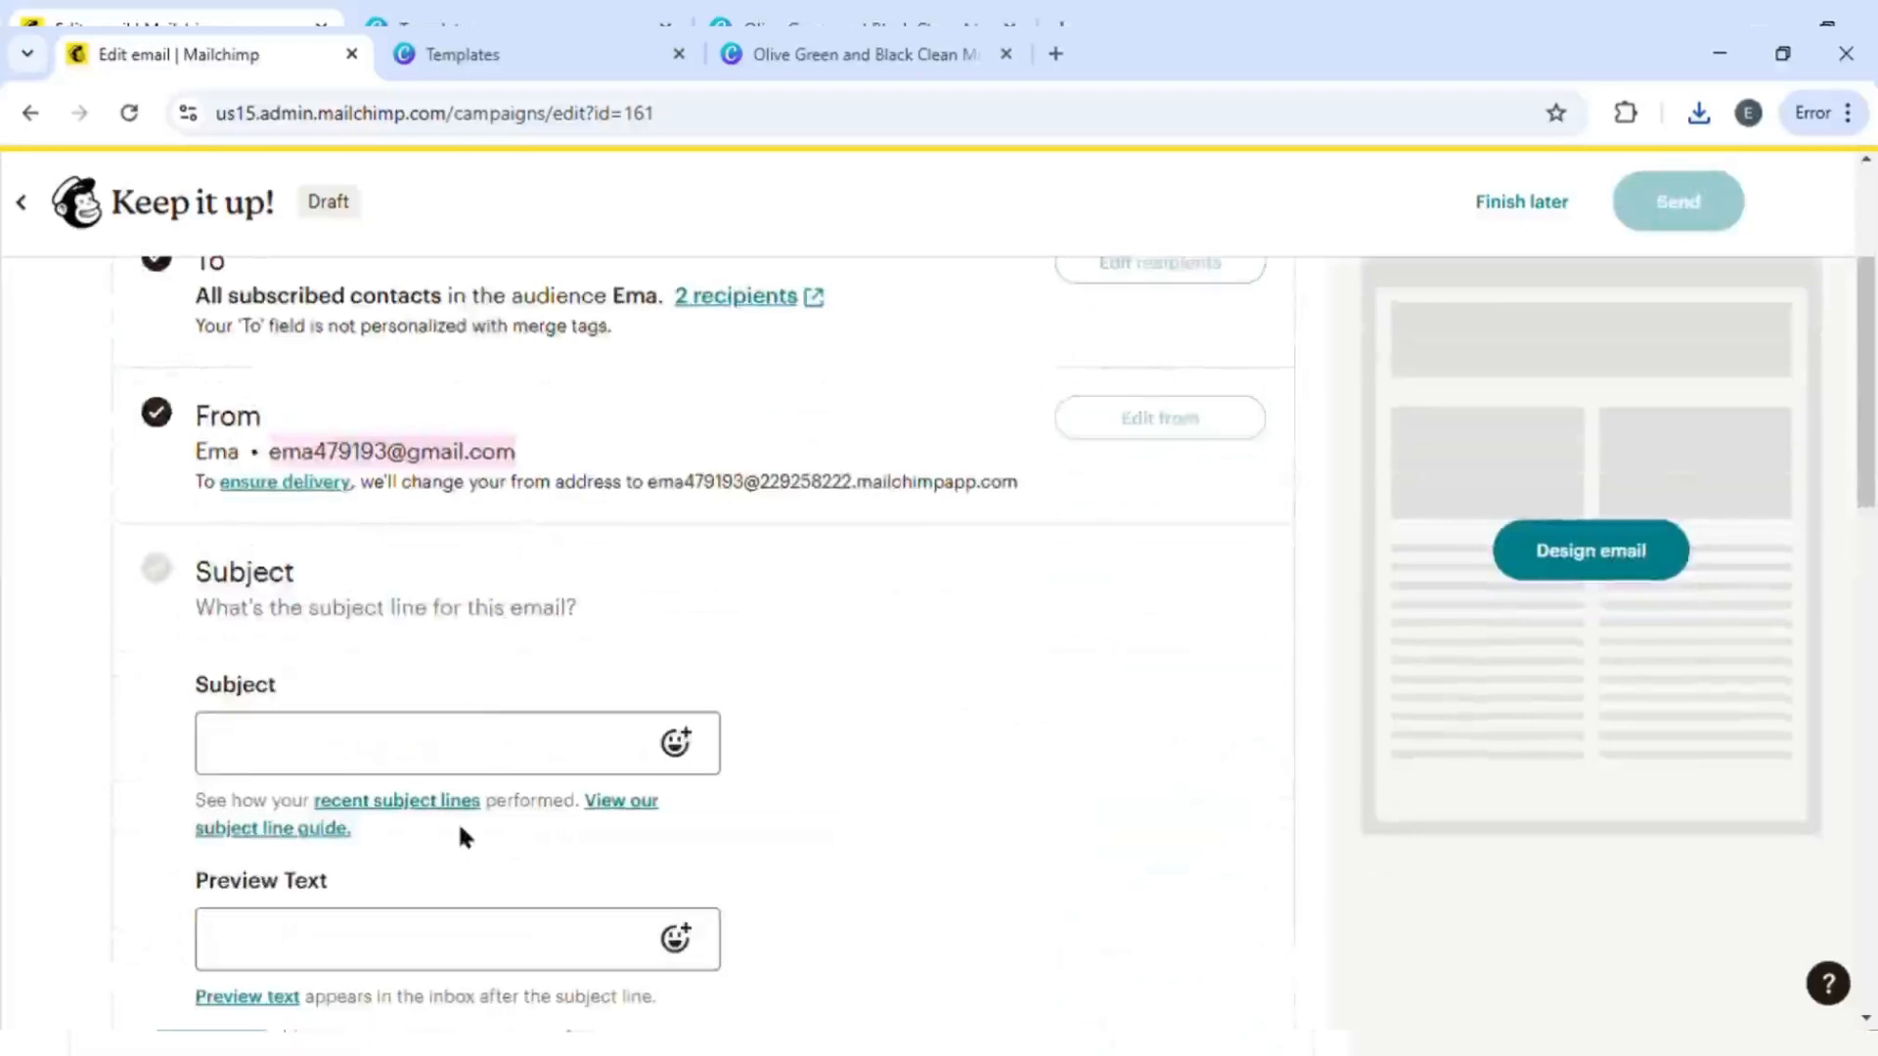
scroll(458, 821, down, 2)
click(367, 841)
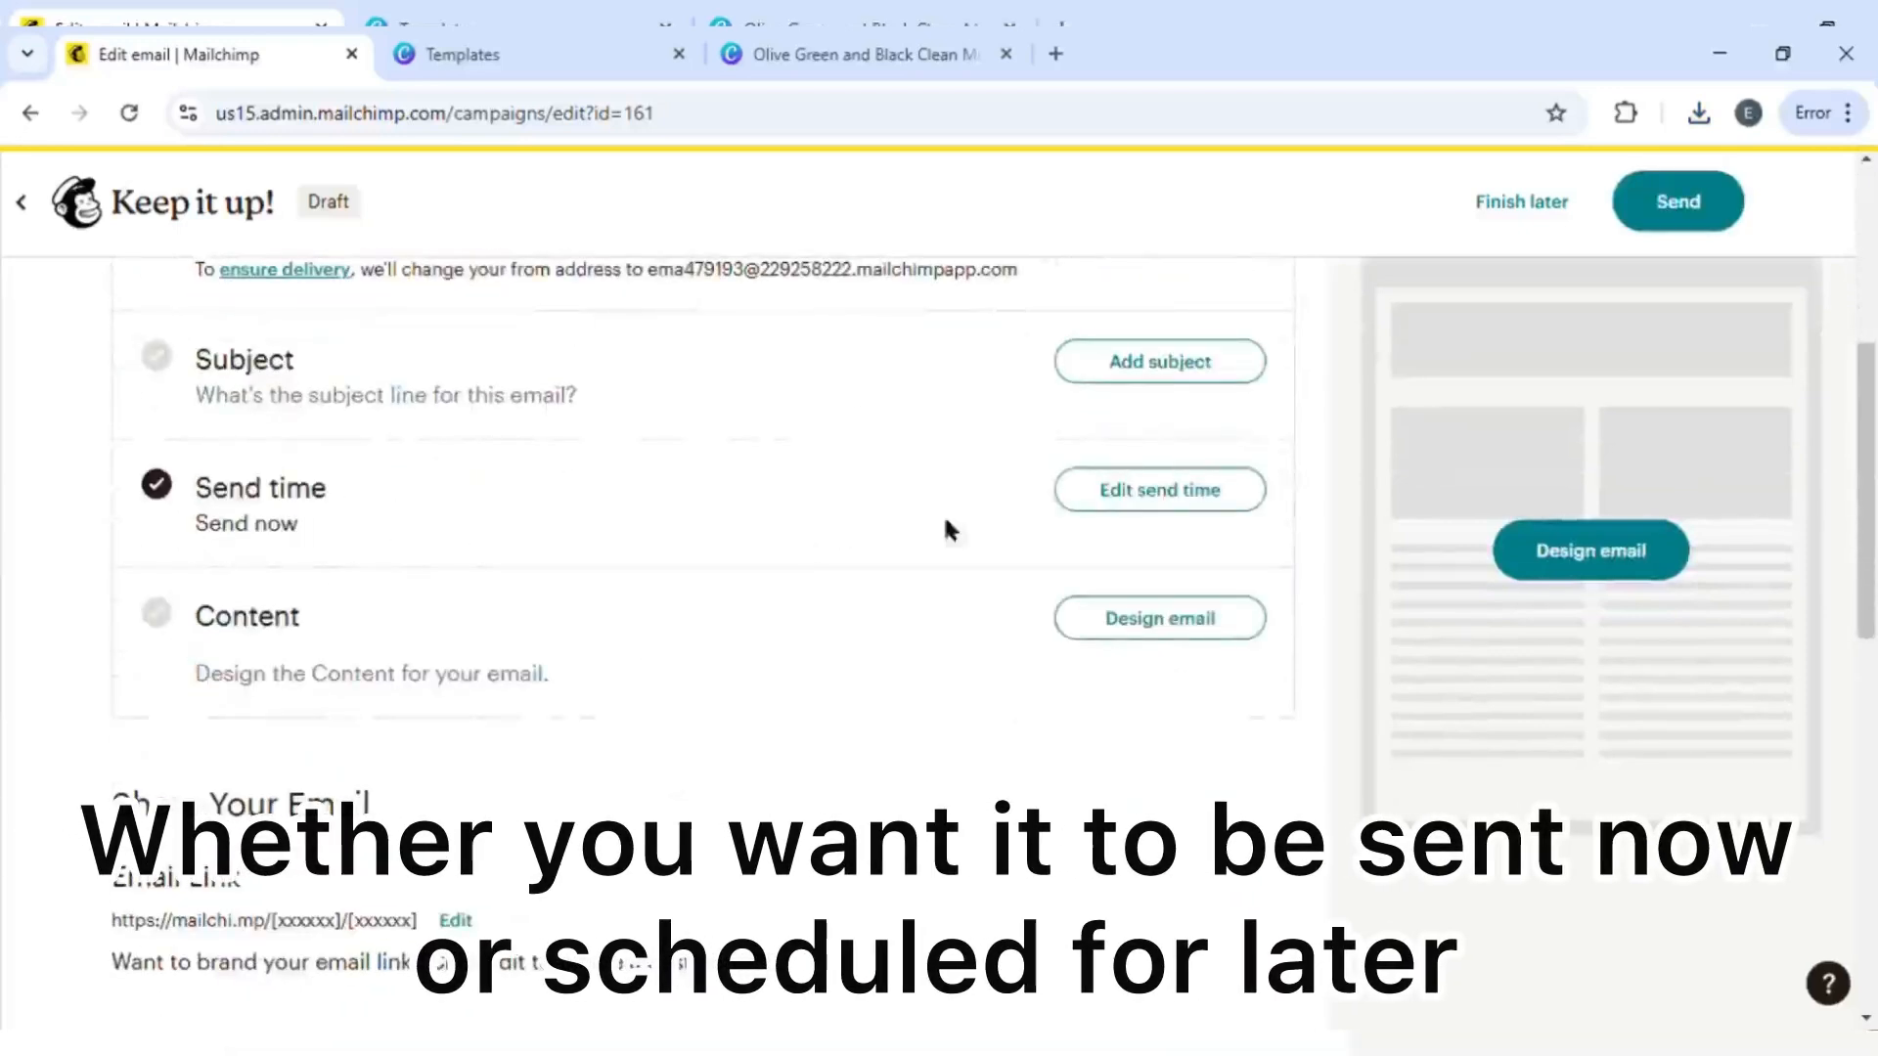
- Save the send time as Send now
click(1163, 490)
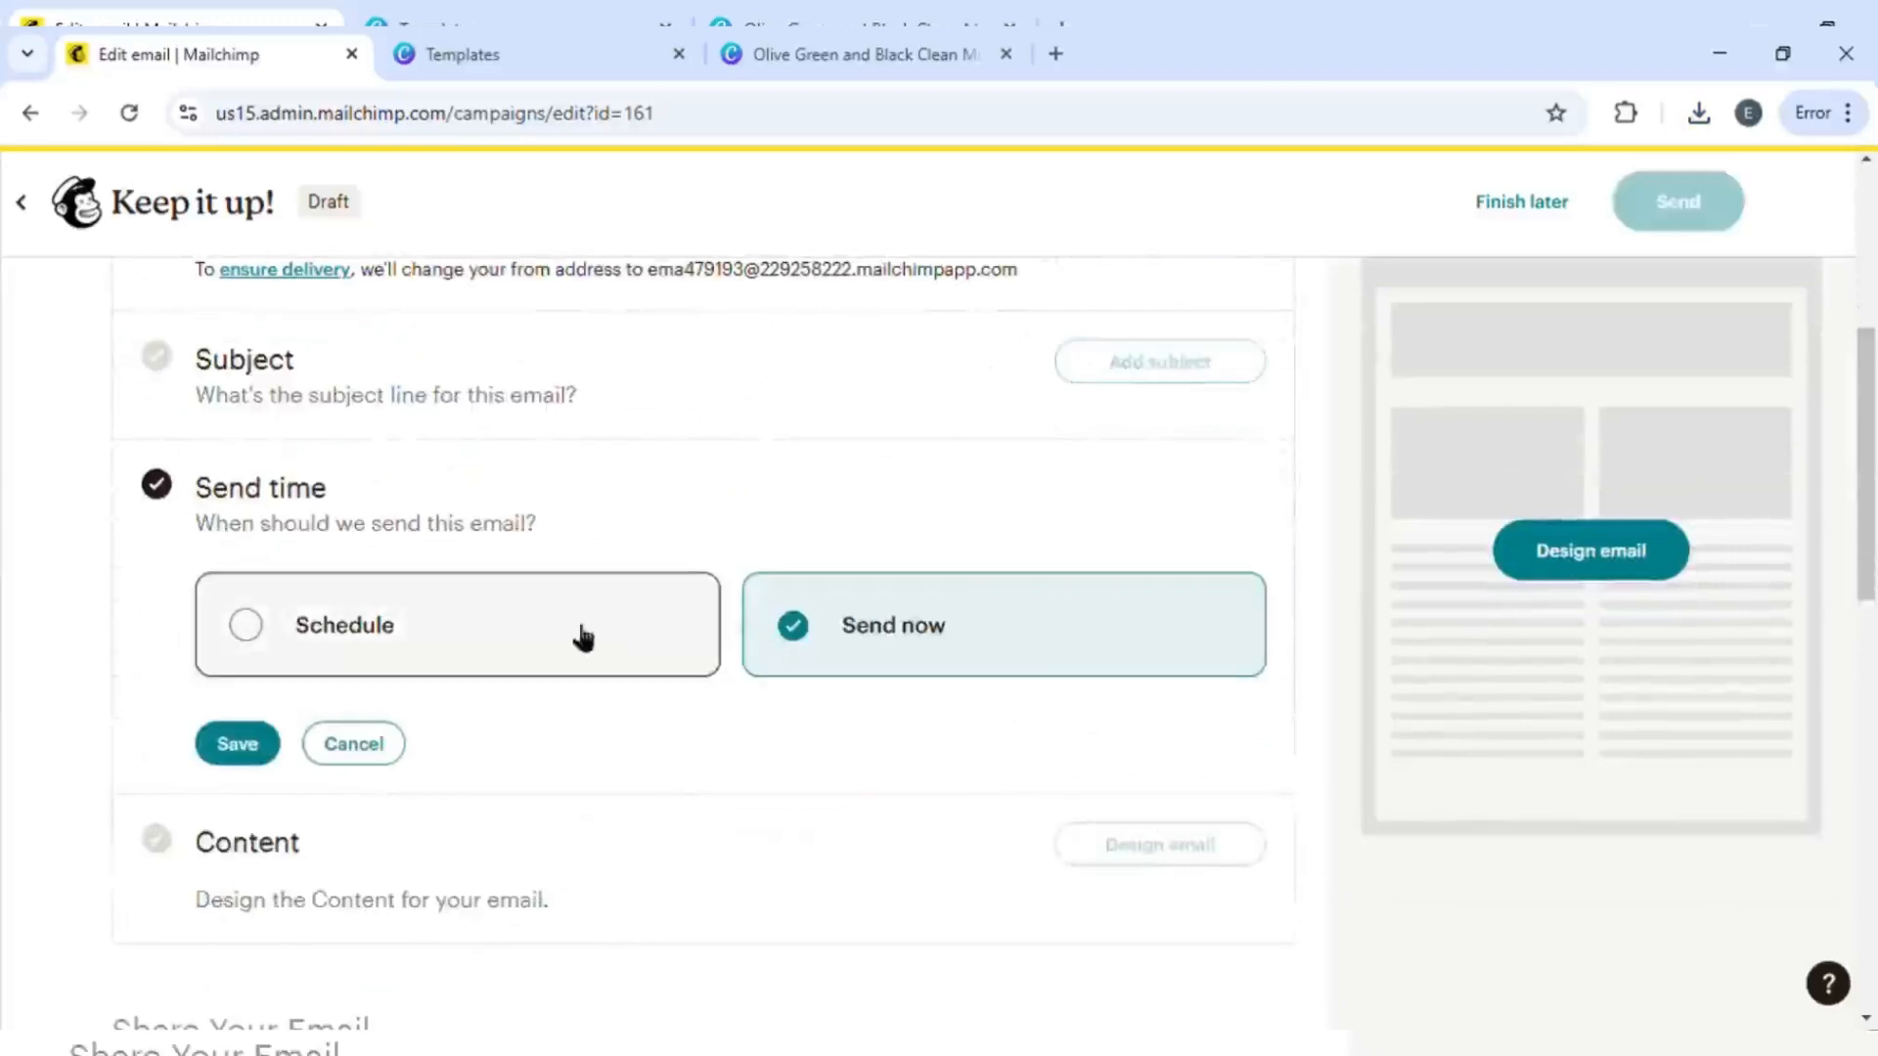
click(274, 753)
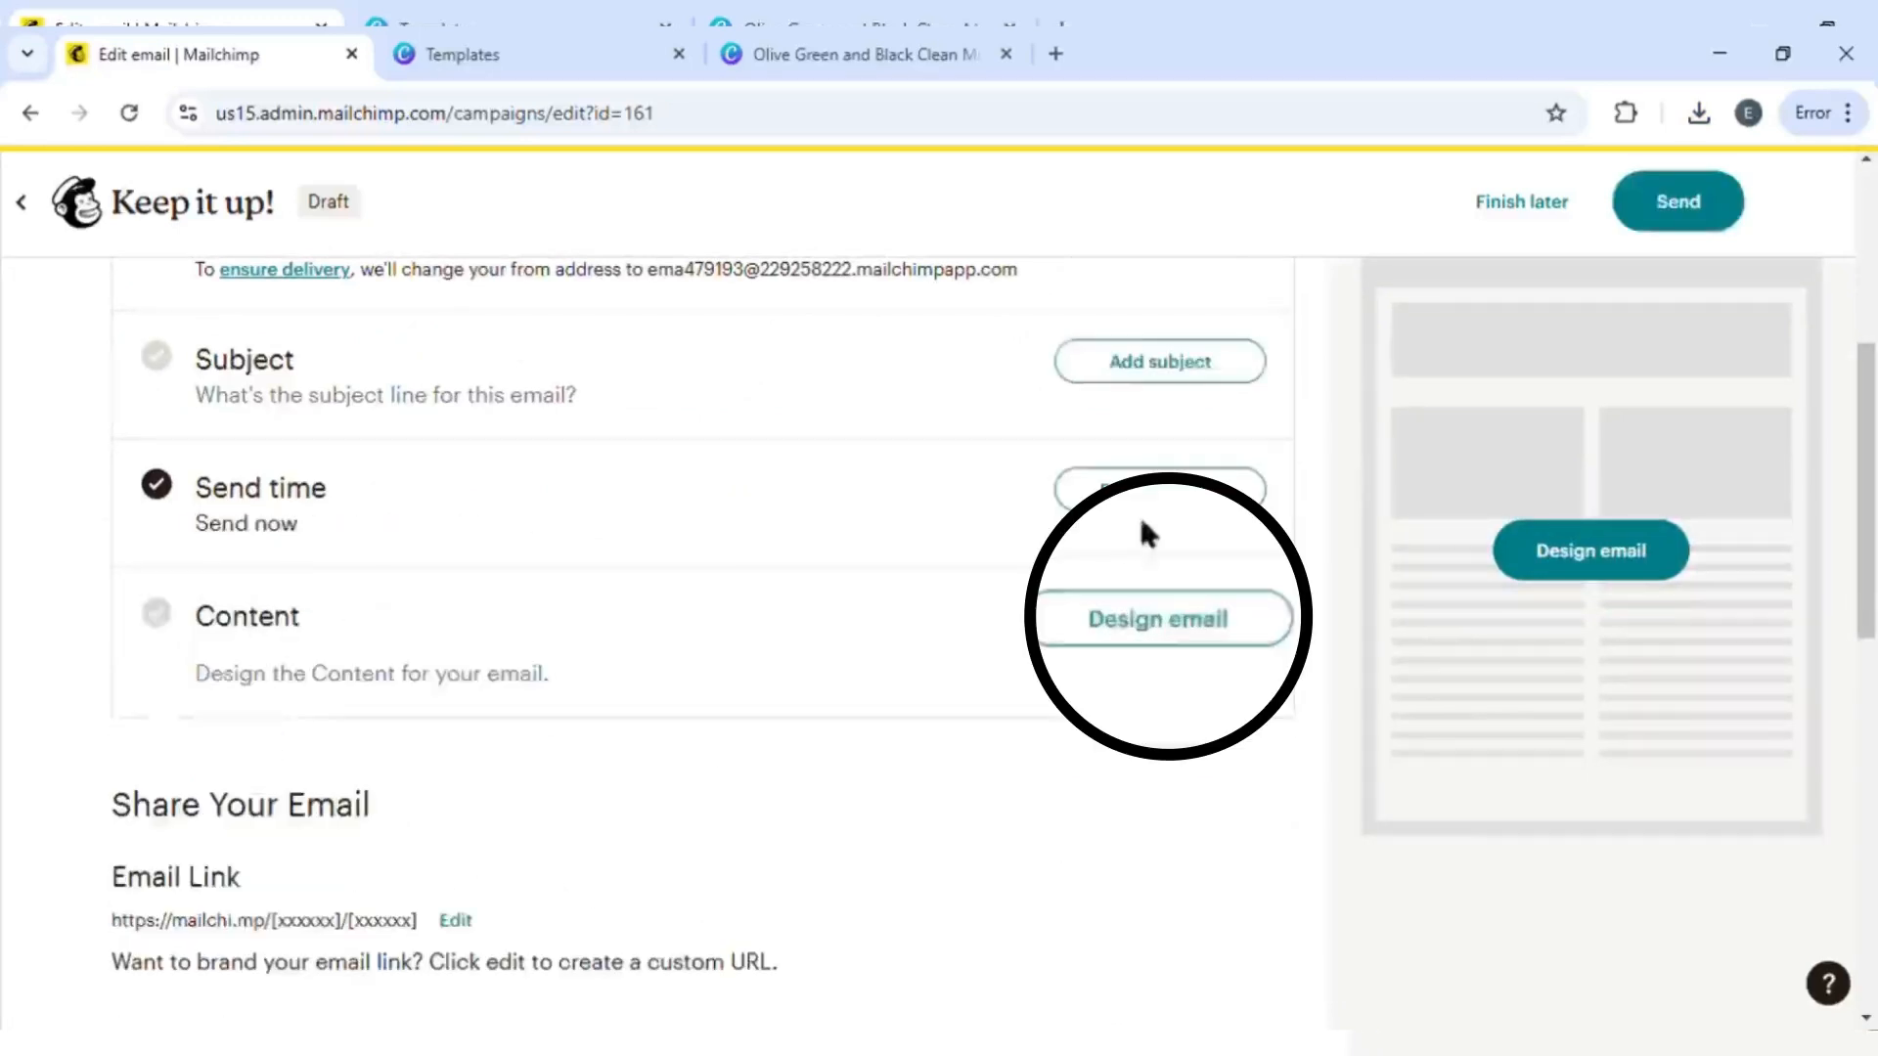
- Open the email designer, start from scratch and dismiss the content tip
click(1158, 621)
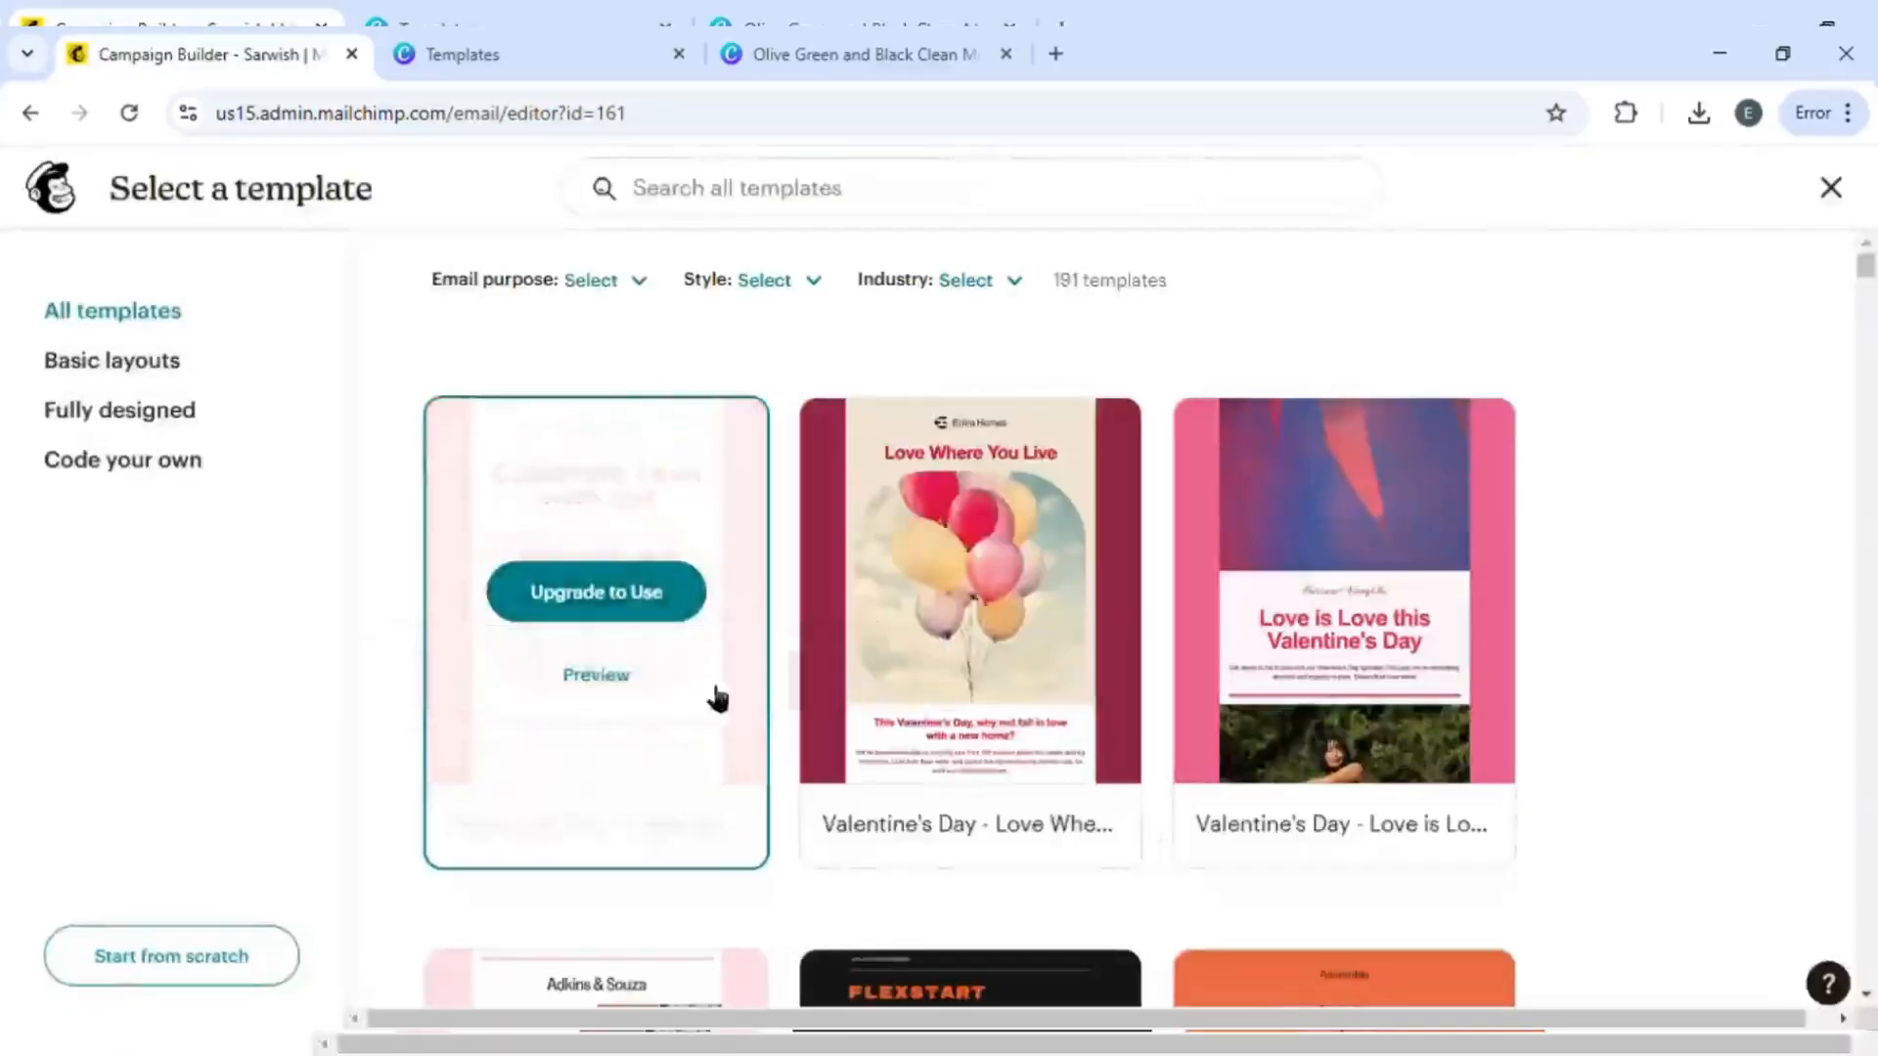
scroll(1557, 719, down, 3)
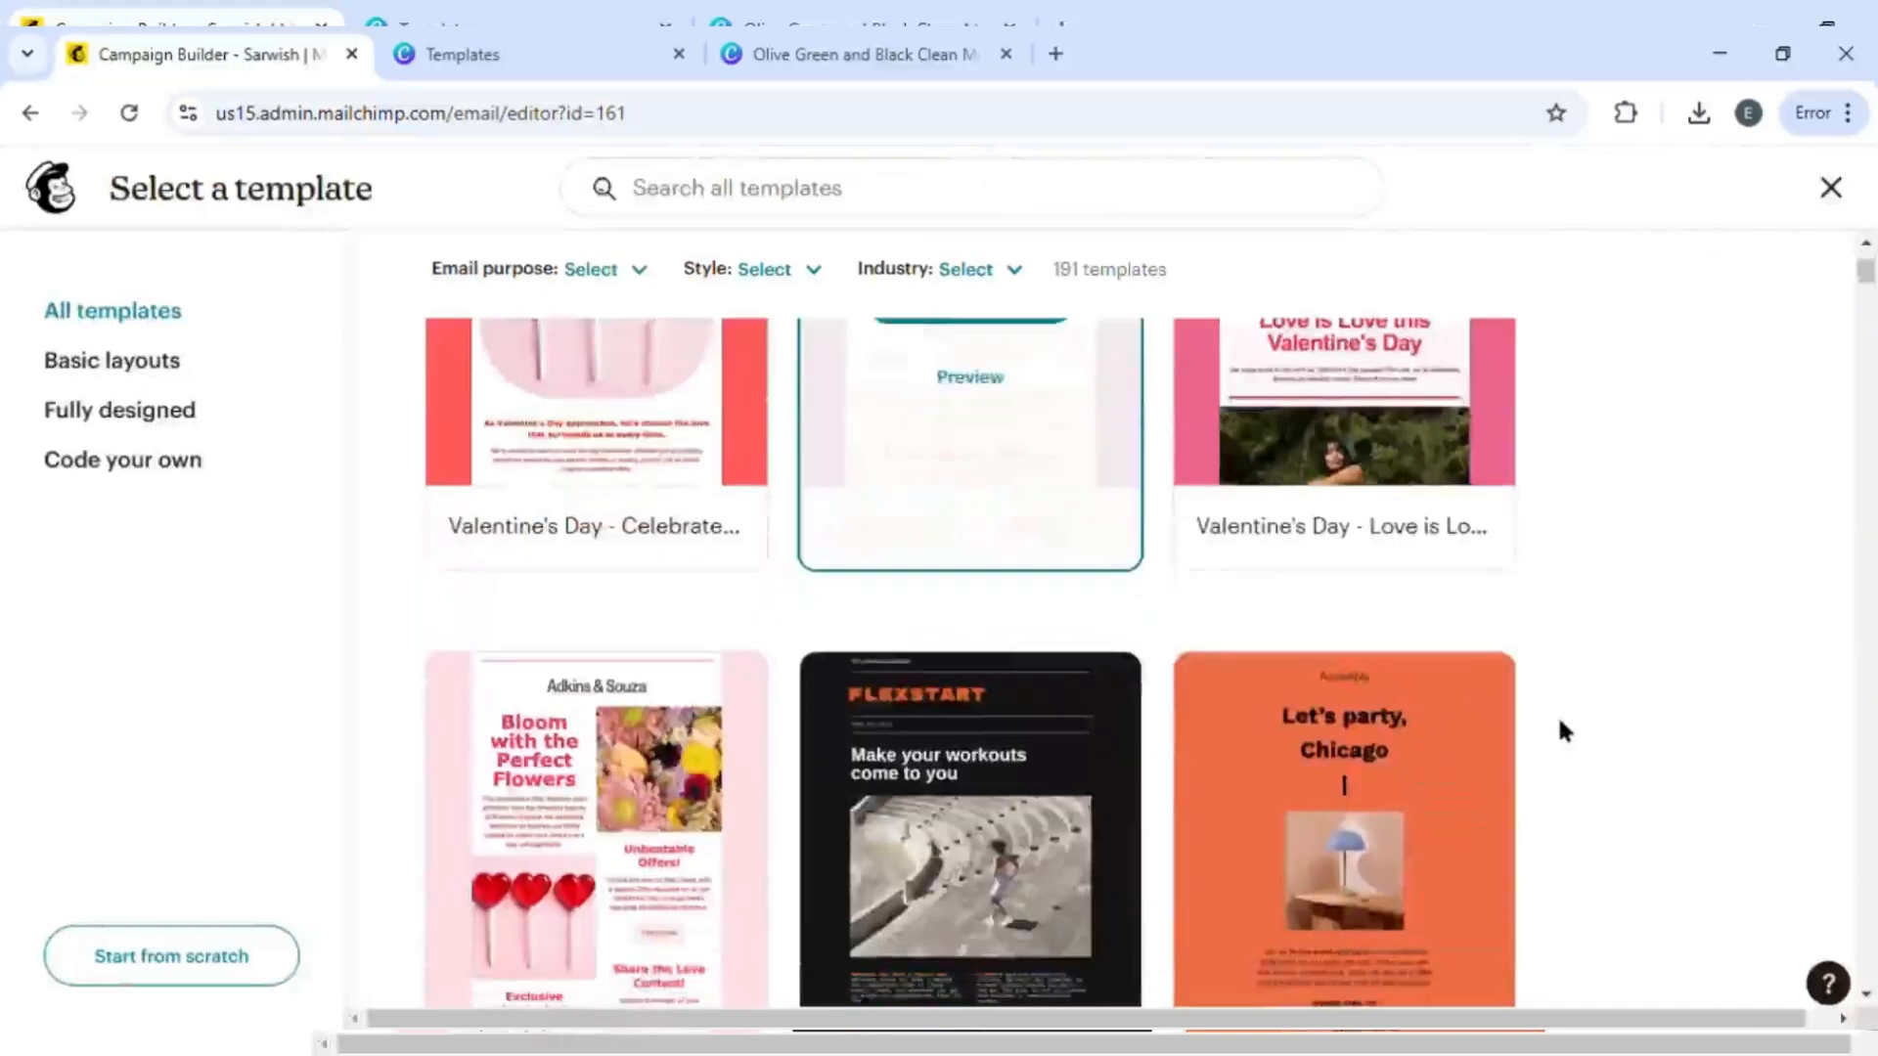
scroll(1557, 719, down, 3)
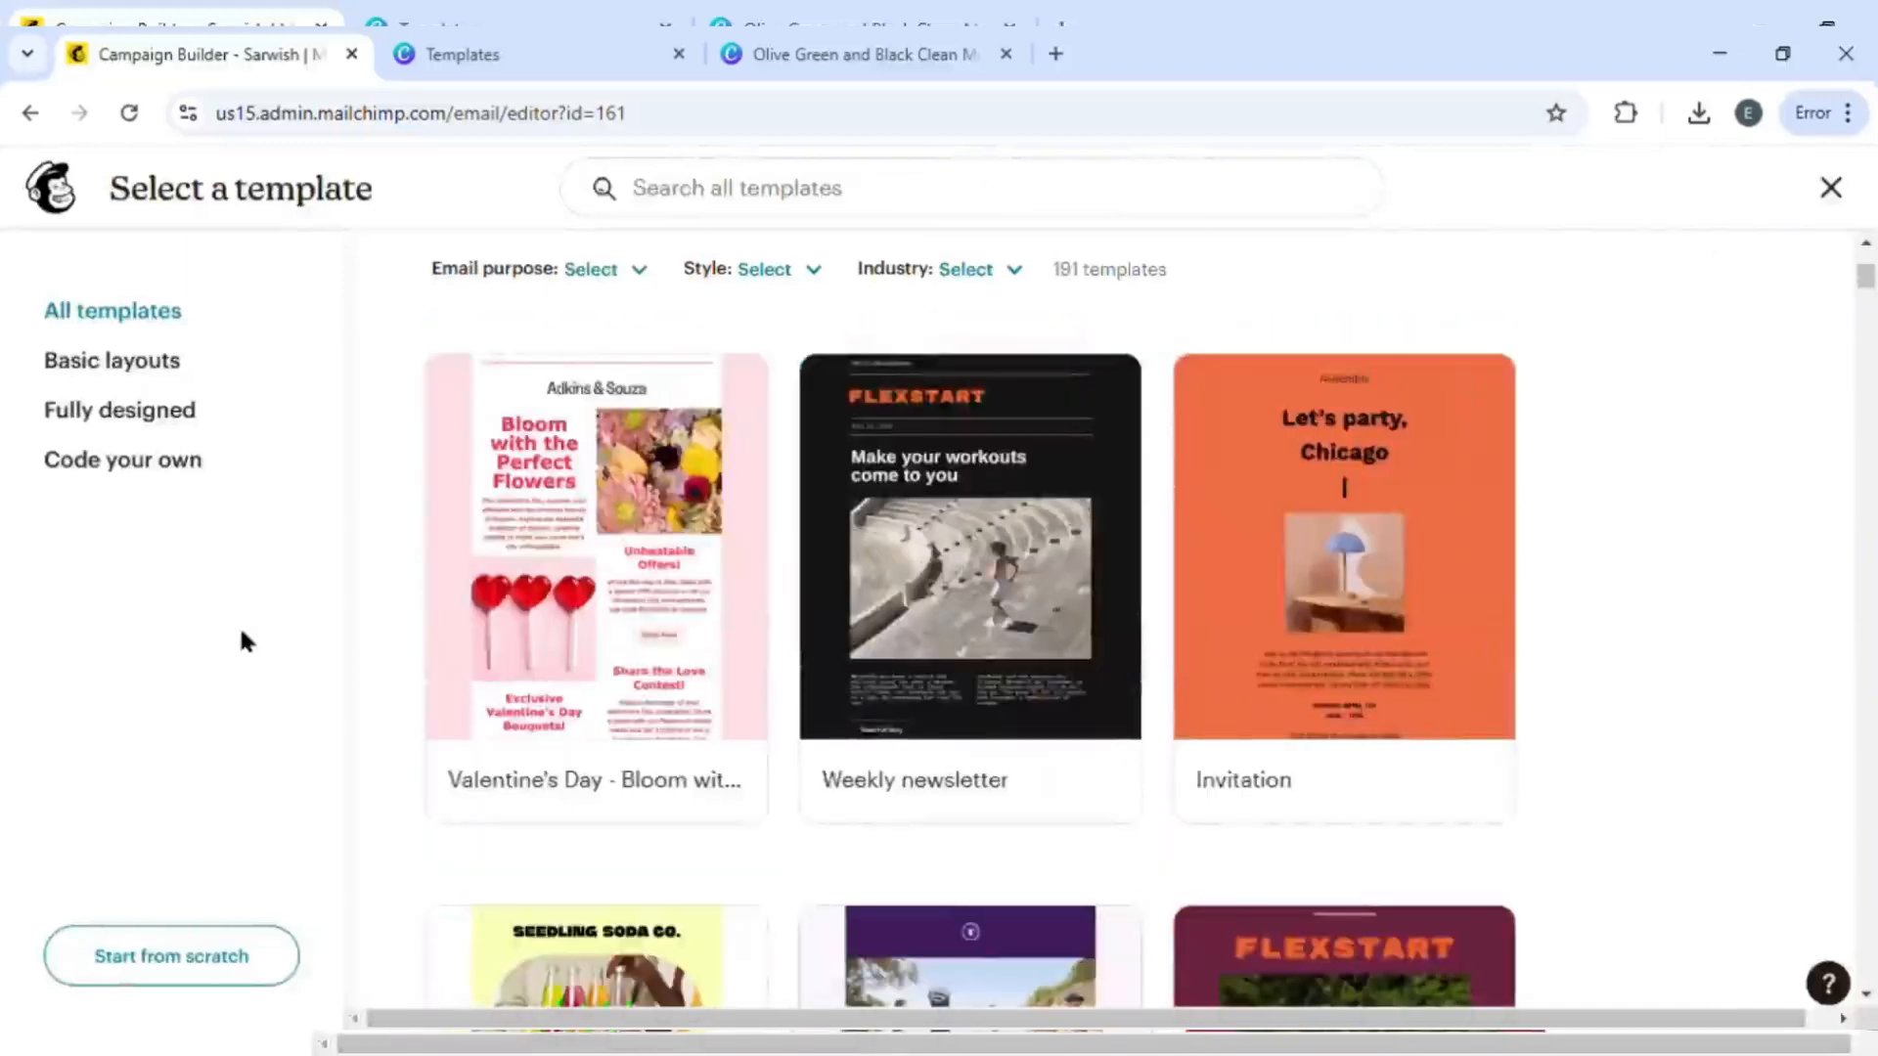
click(181, 953)
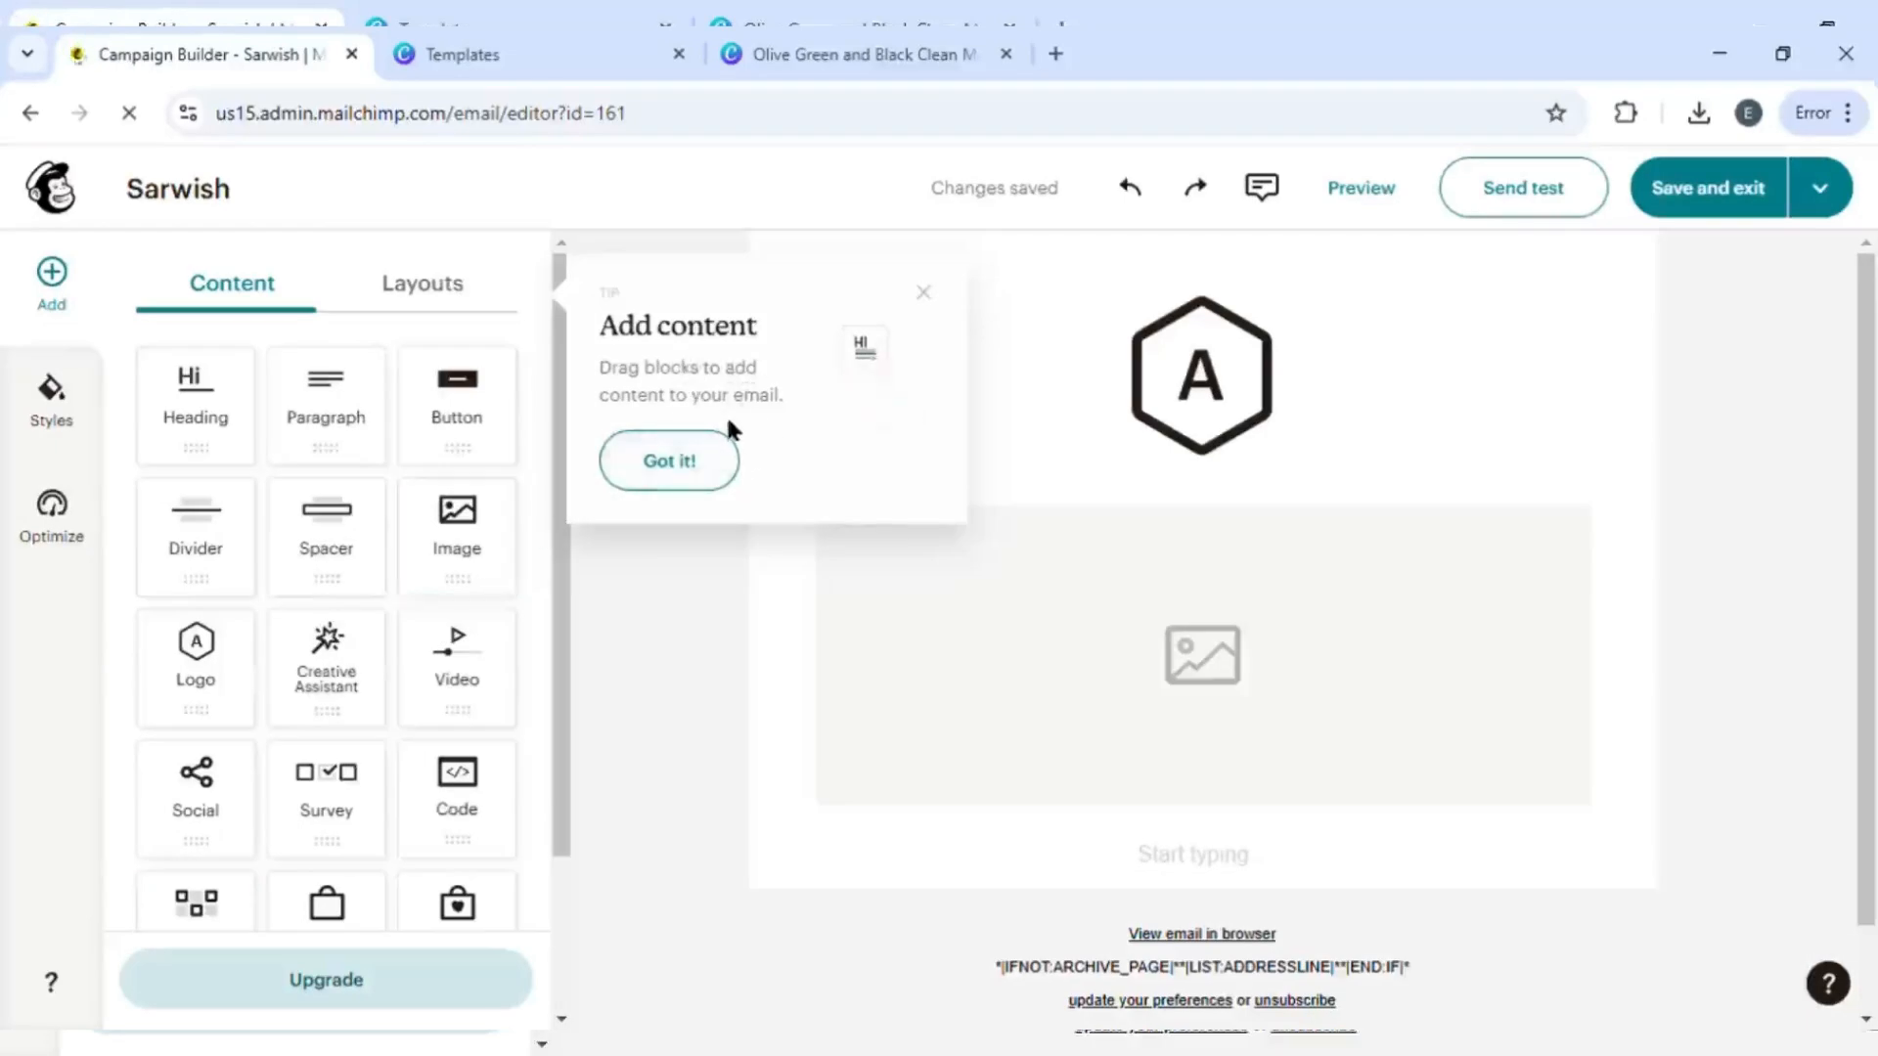
click(670, 464)
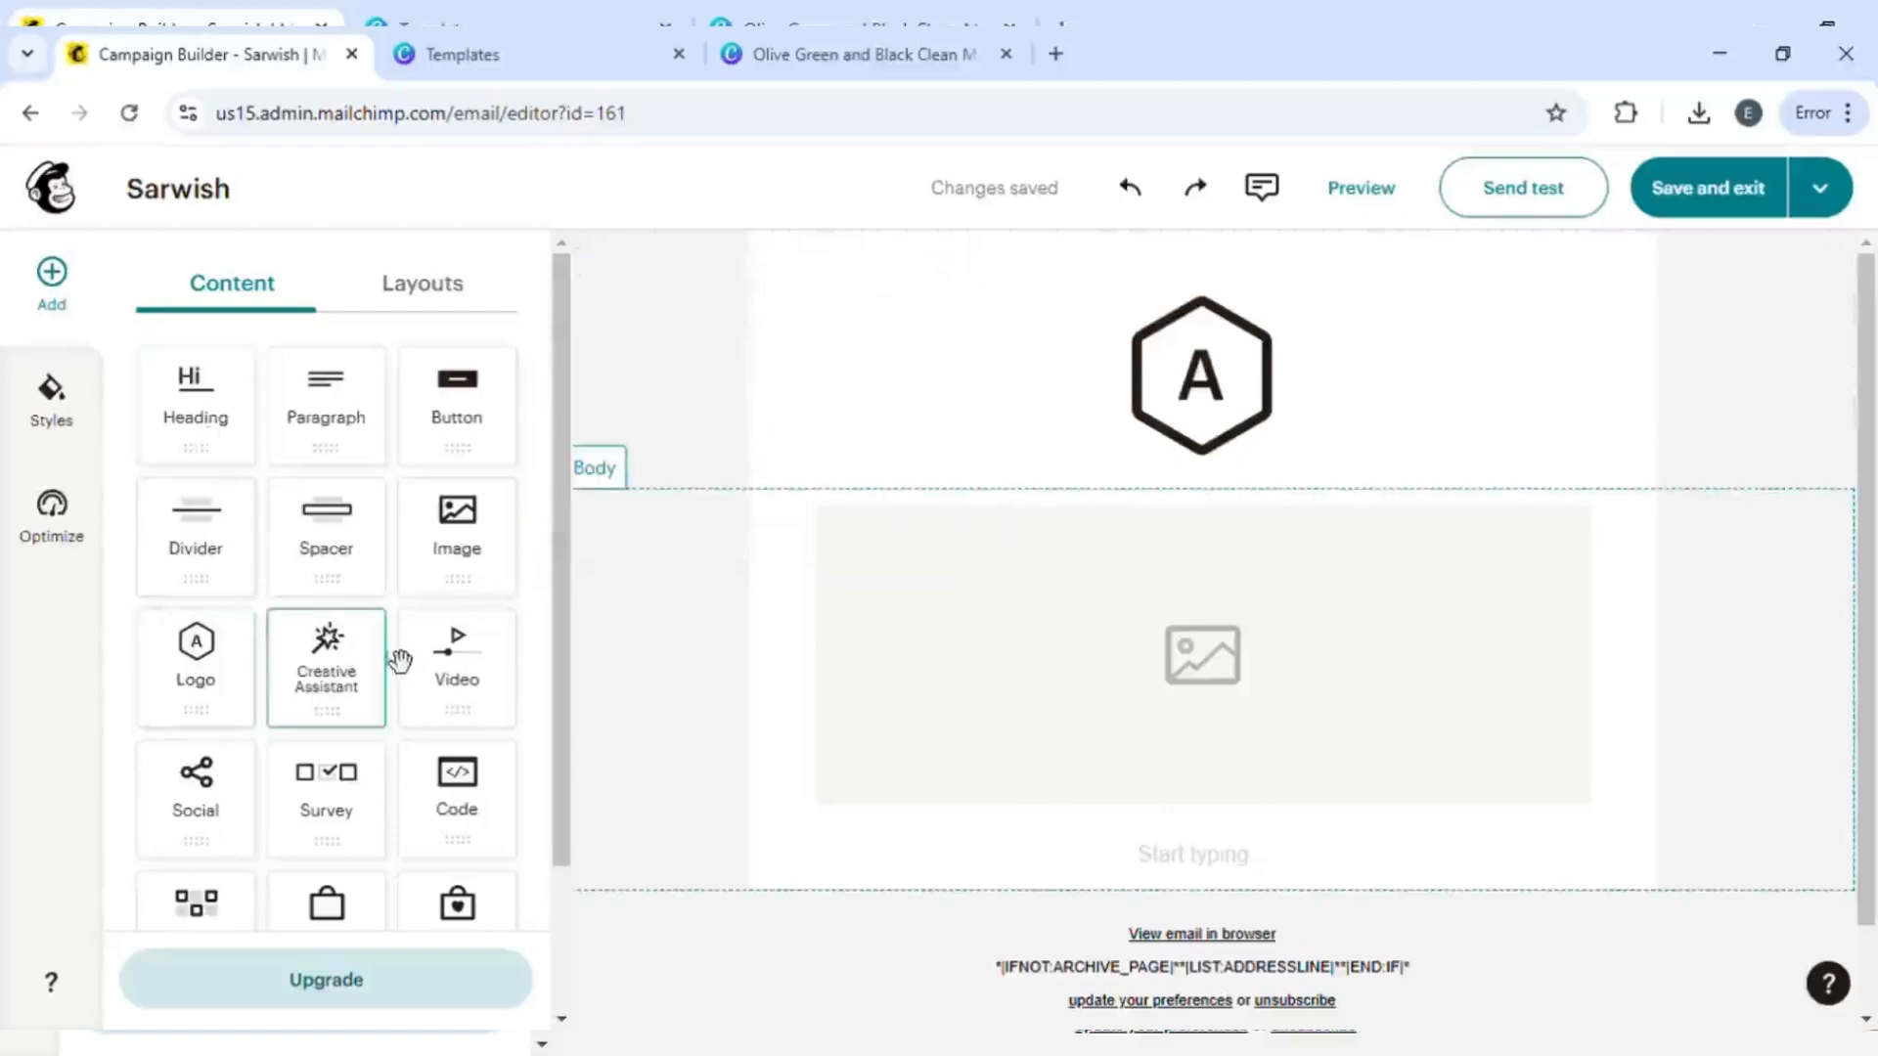
- Add an Image block below the logo and insert the downloaded Sarwish newsletter design into it
click(927, 431)
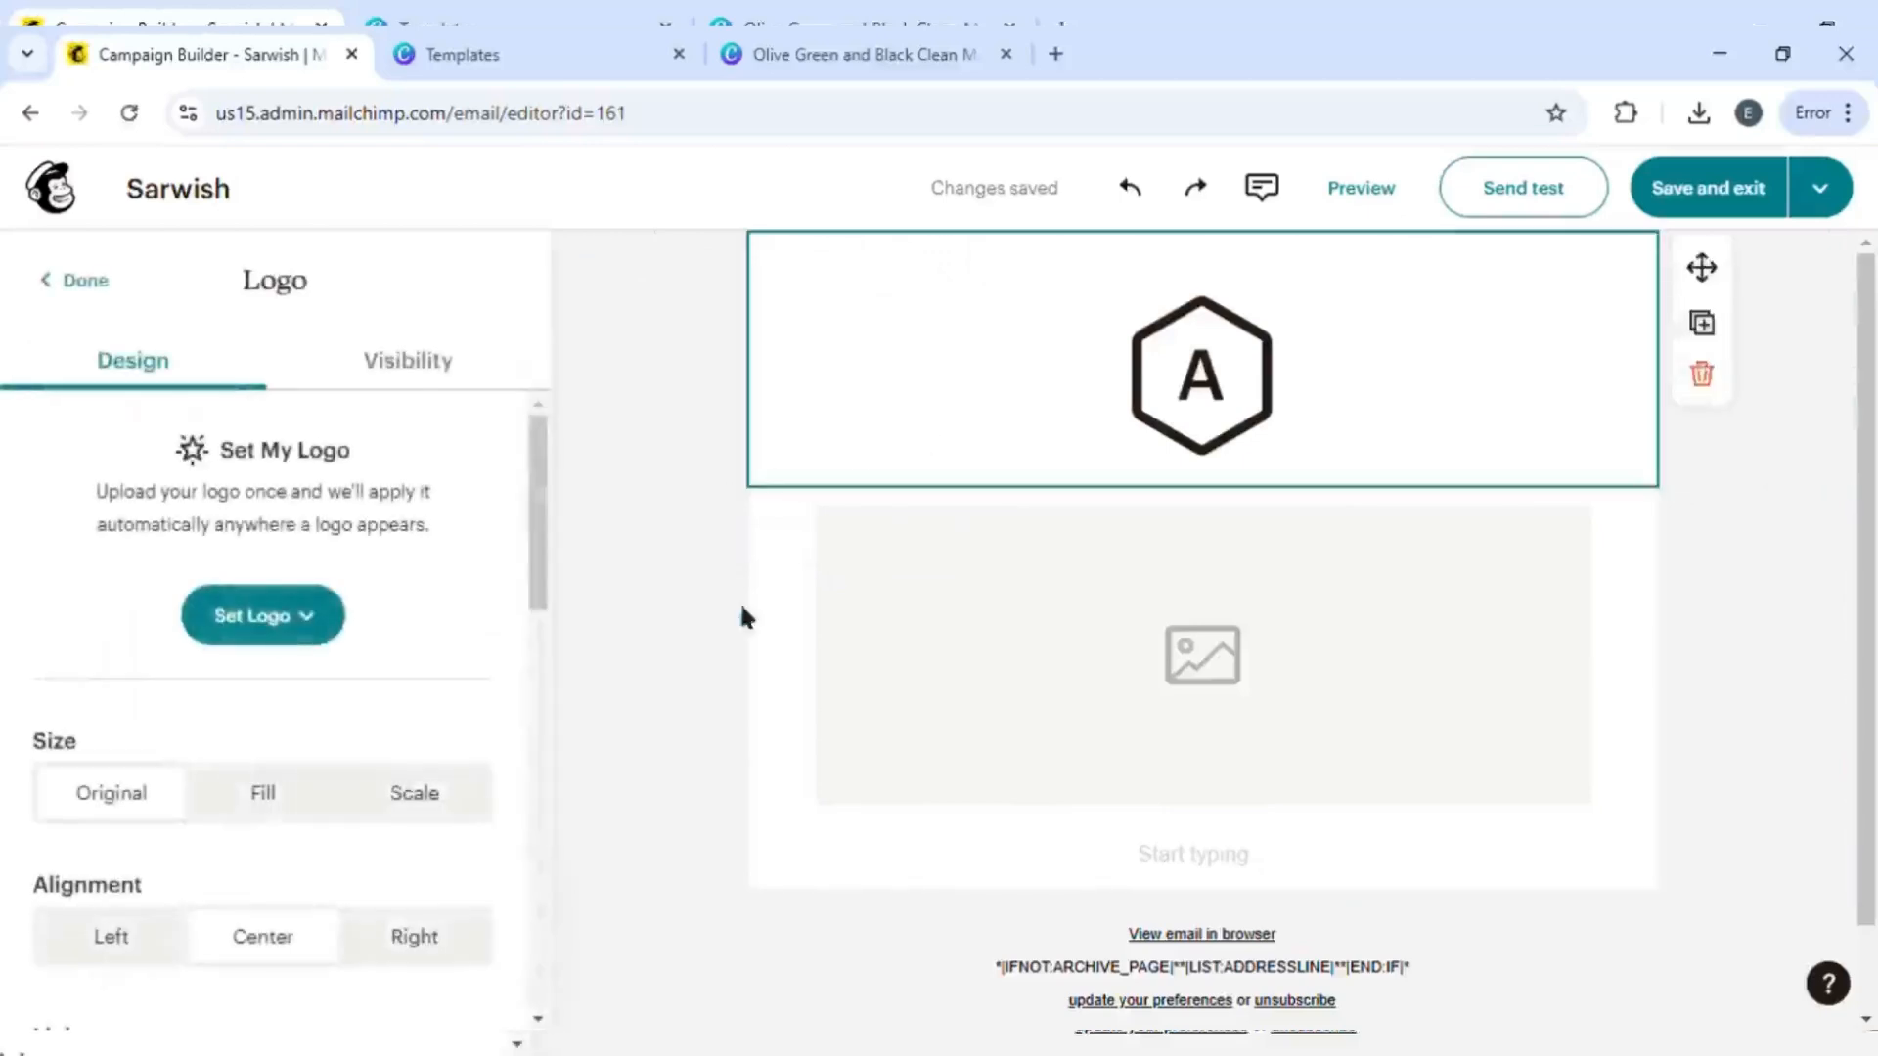
click(75, 281)
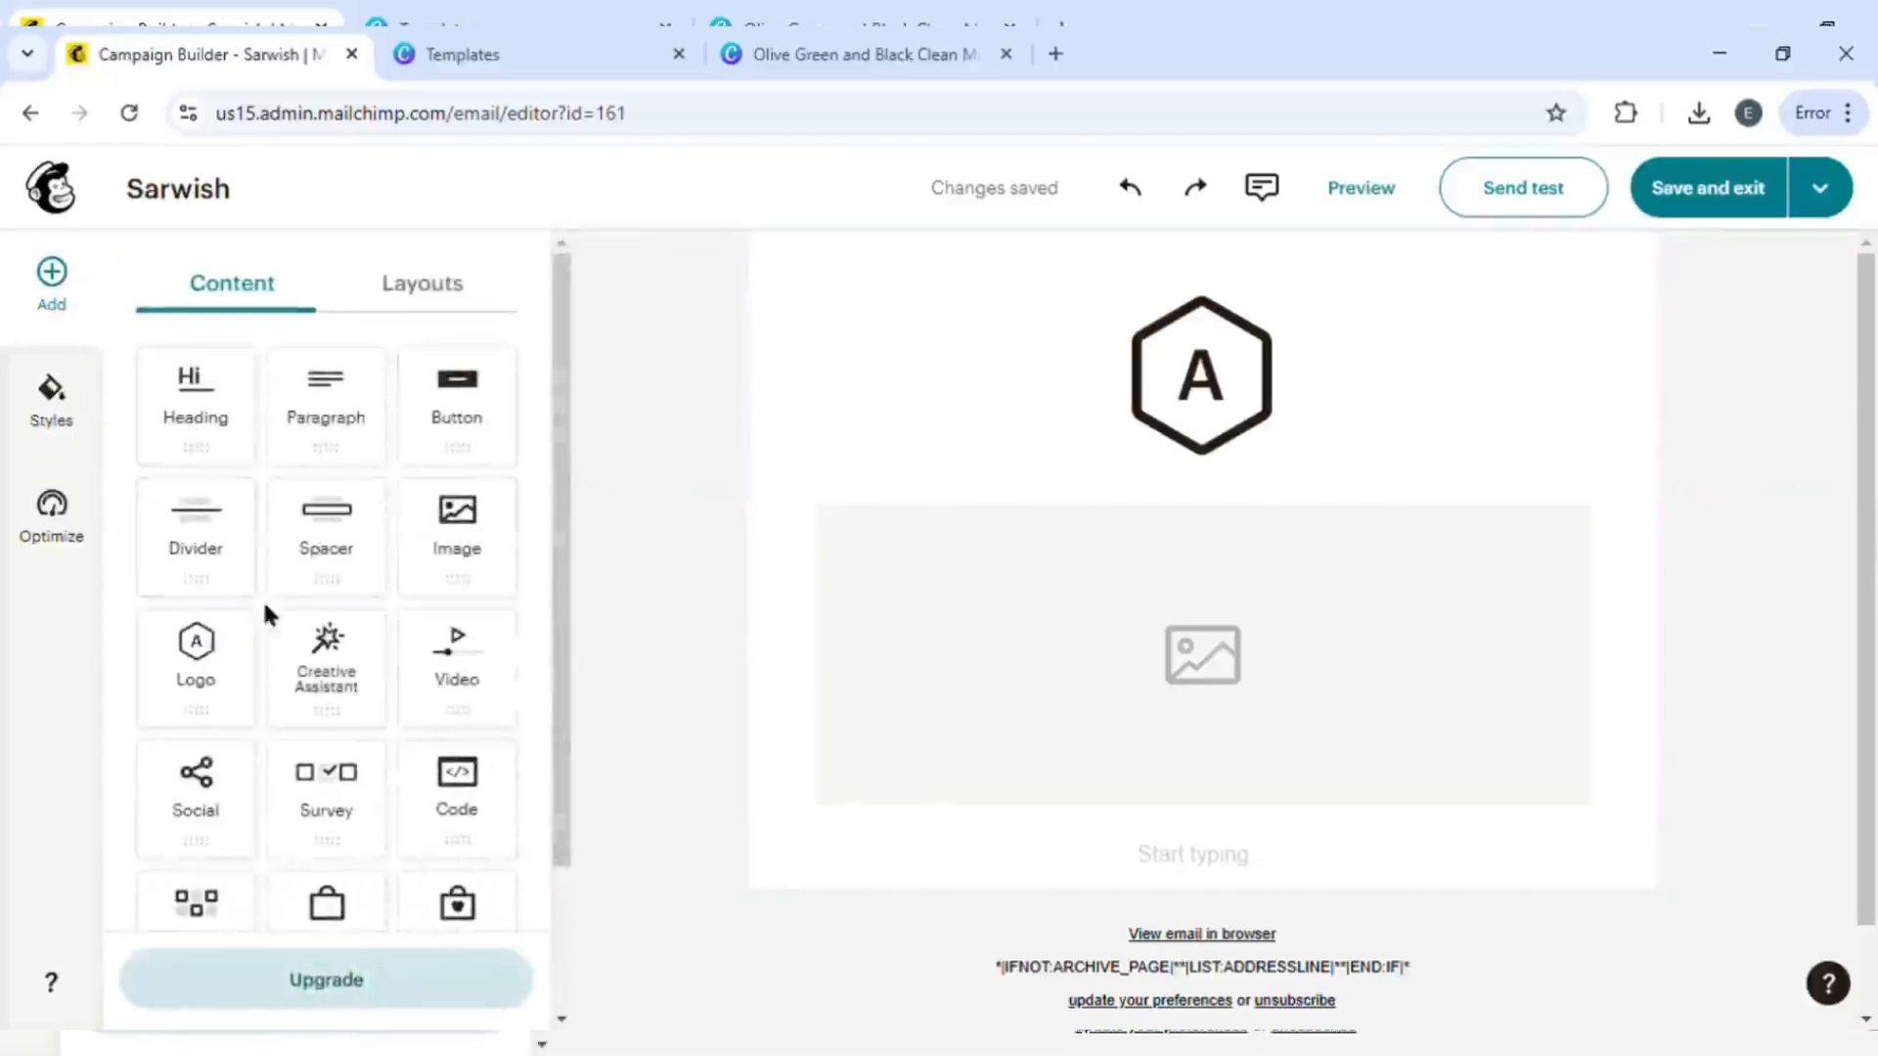
scroll(849, 880, down, 2)
scroll(851, 880, up, 2)
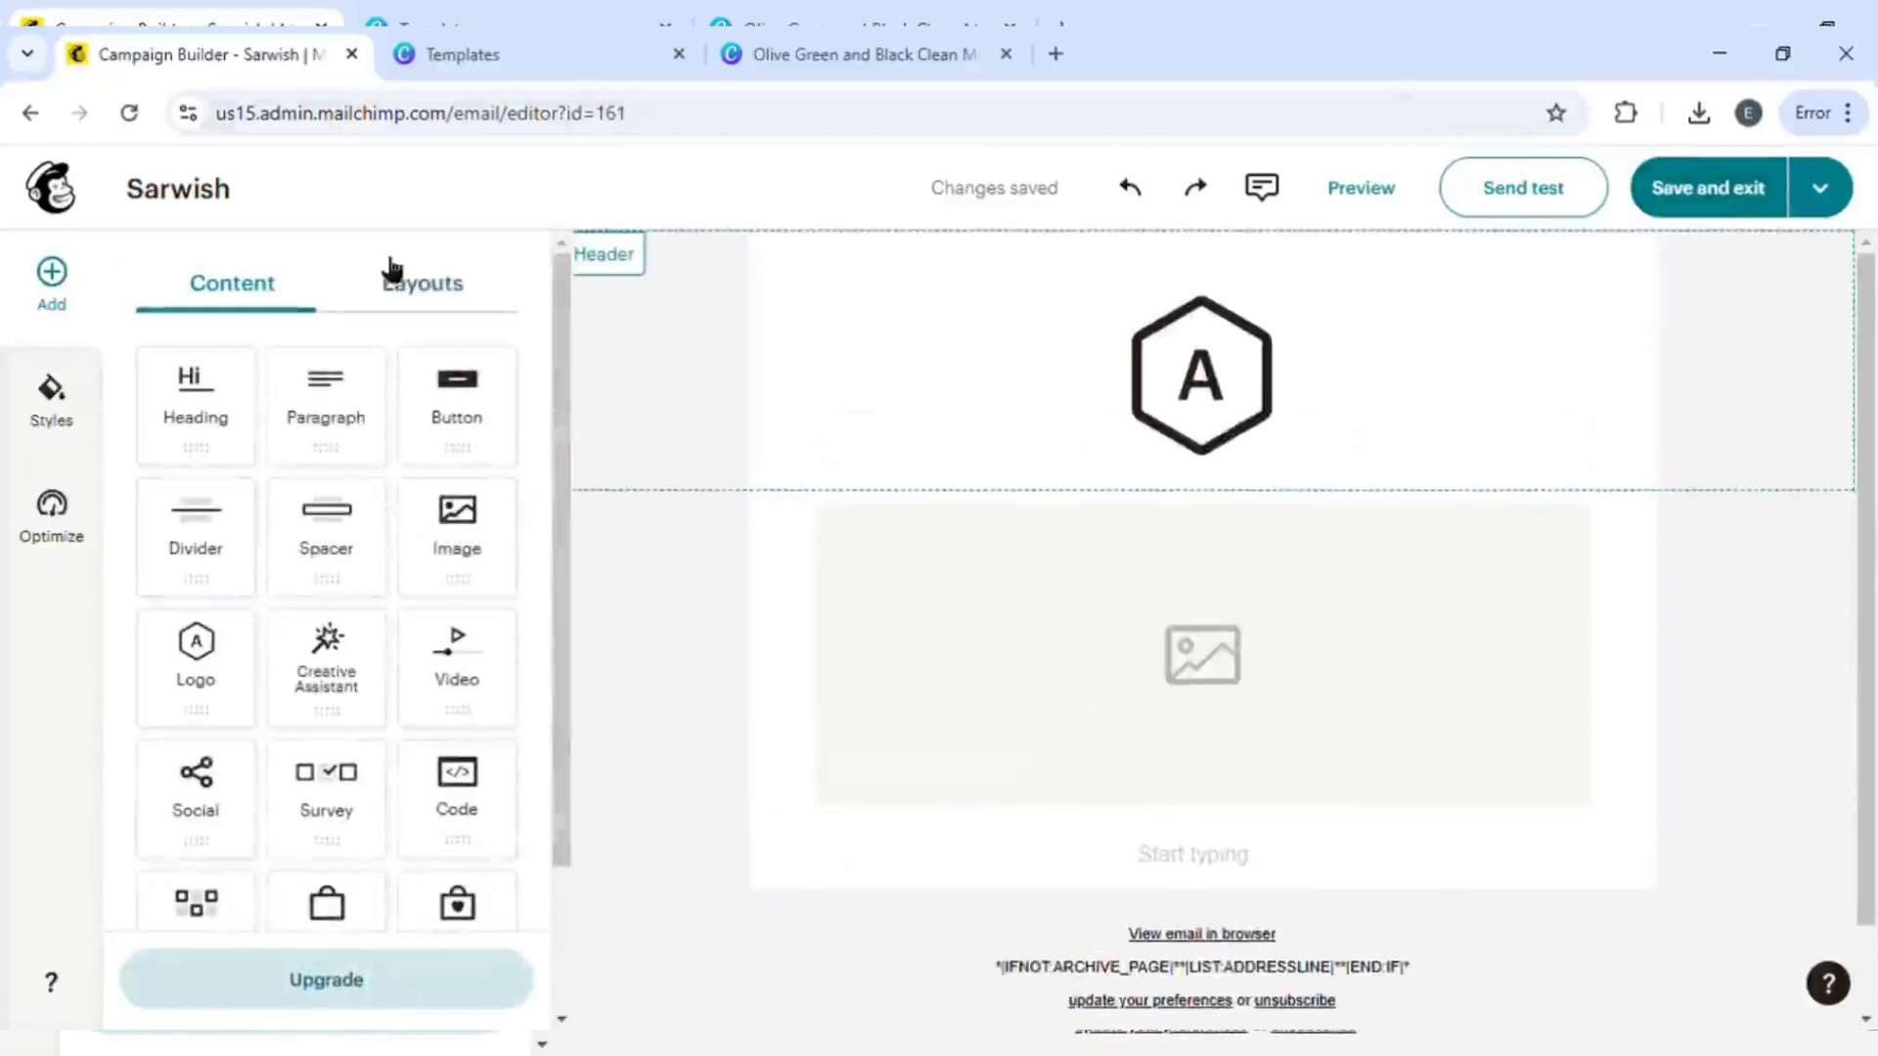
scroll(391, 694, down, 2)
scroll(390, 694, up, 2)
drag(499, 594, 1108, 583)
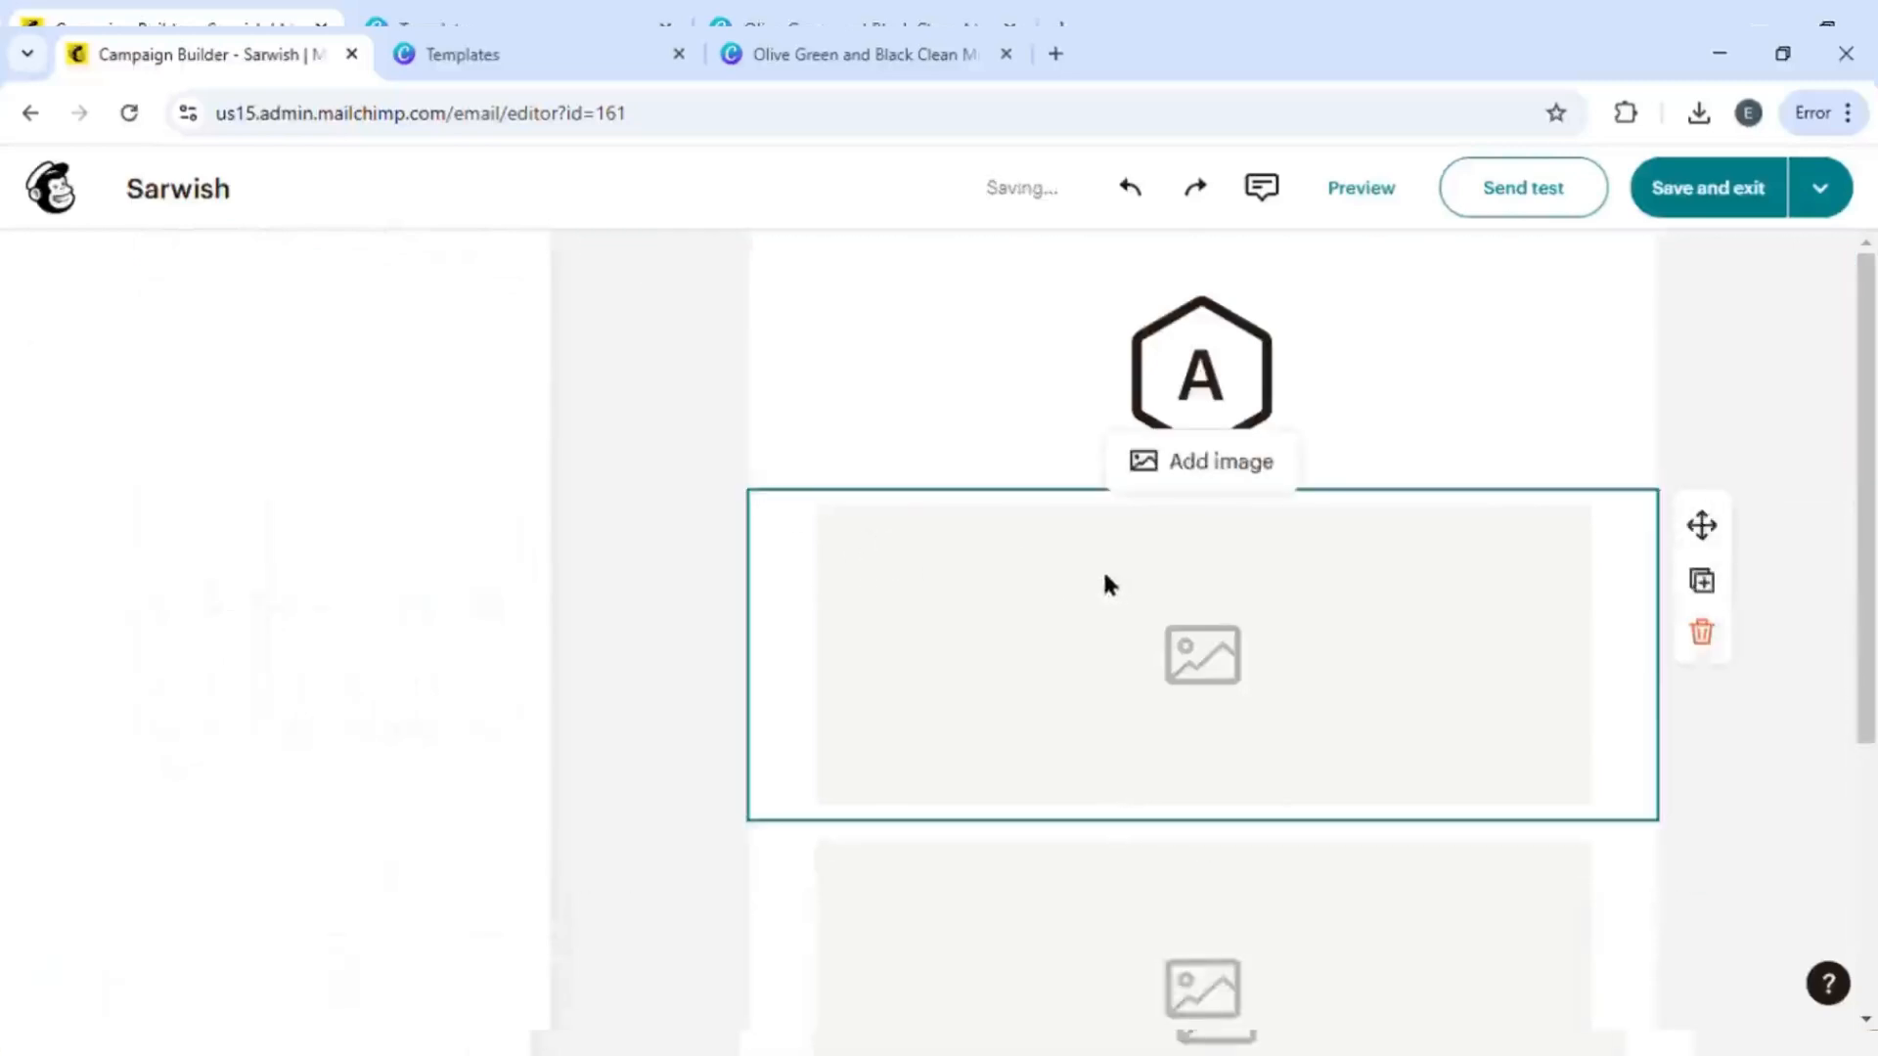
click(1186, 465)
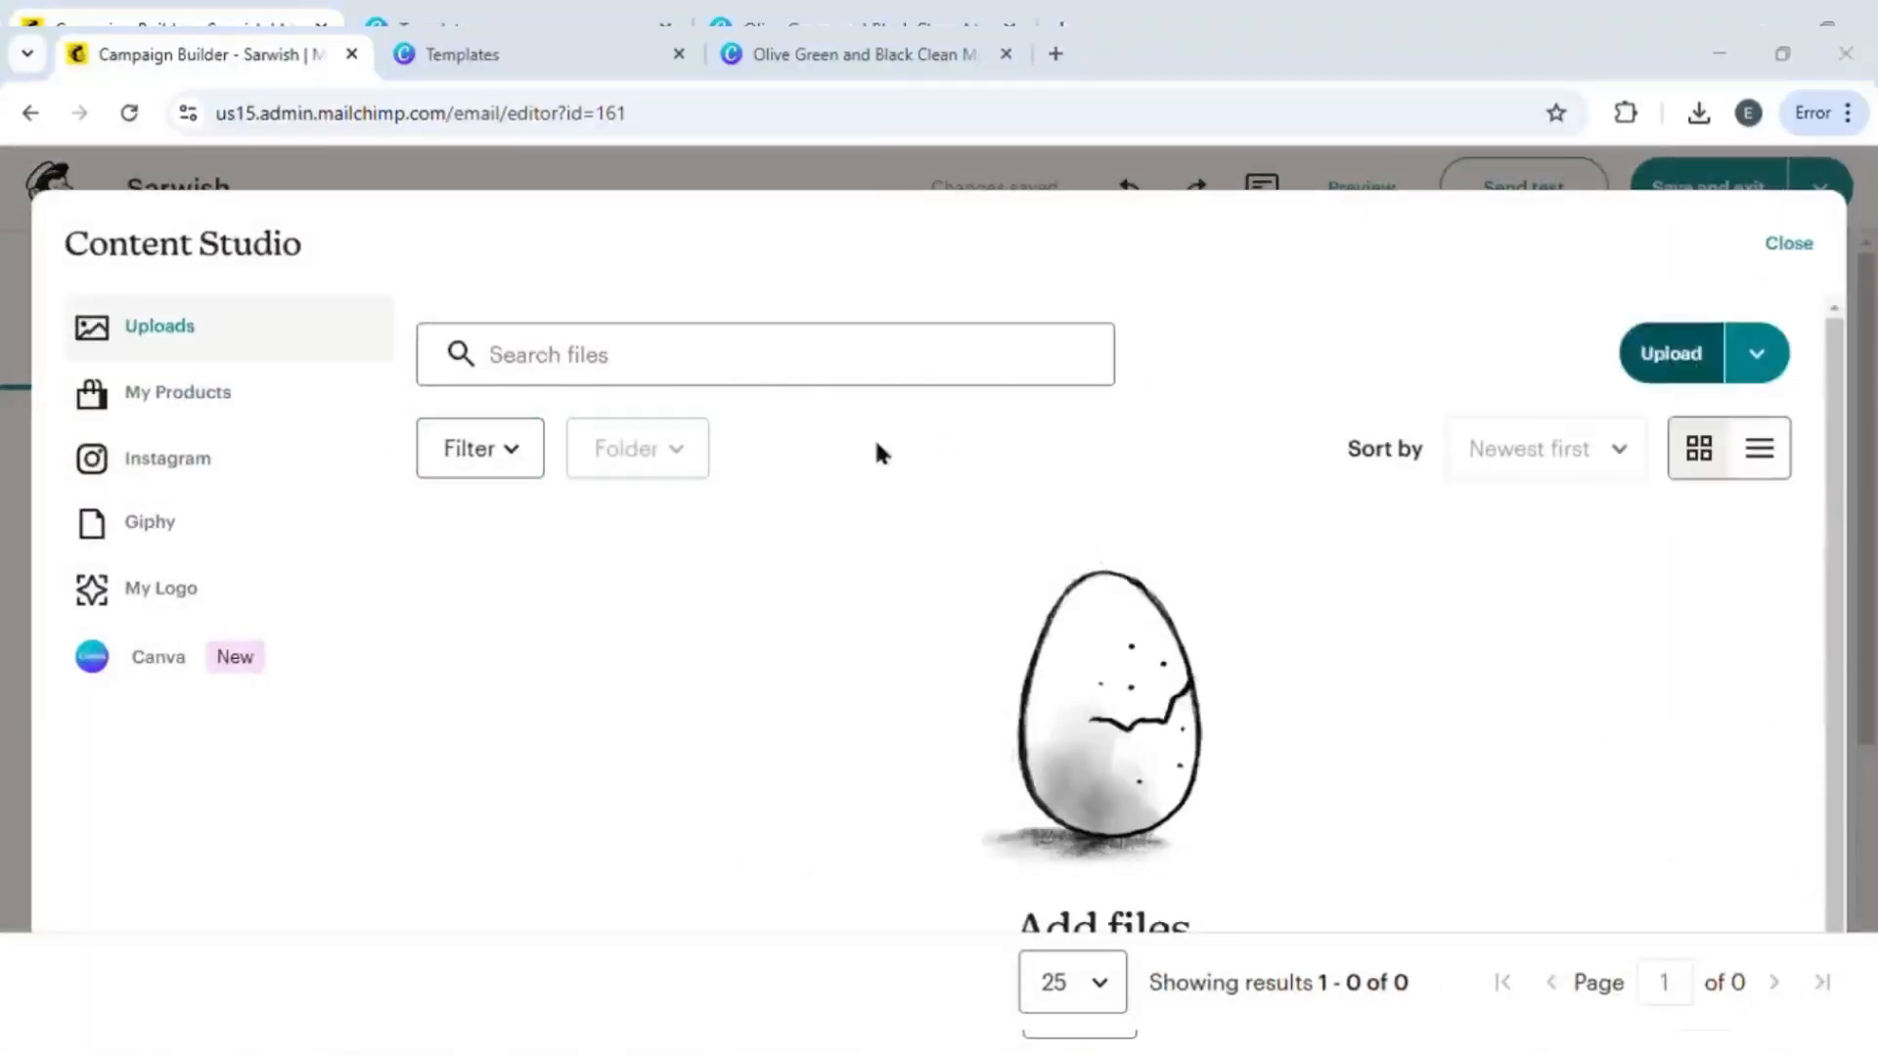
double_click(1005, 344)
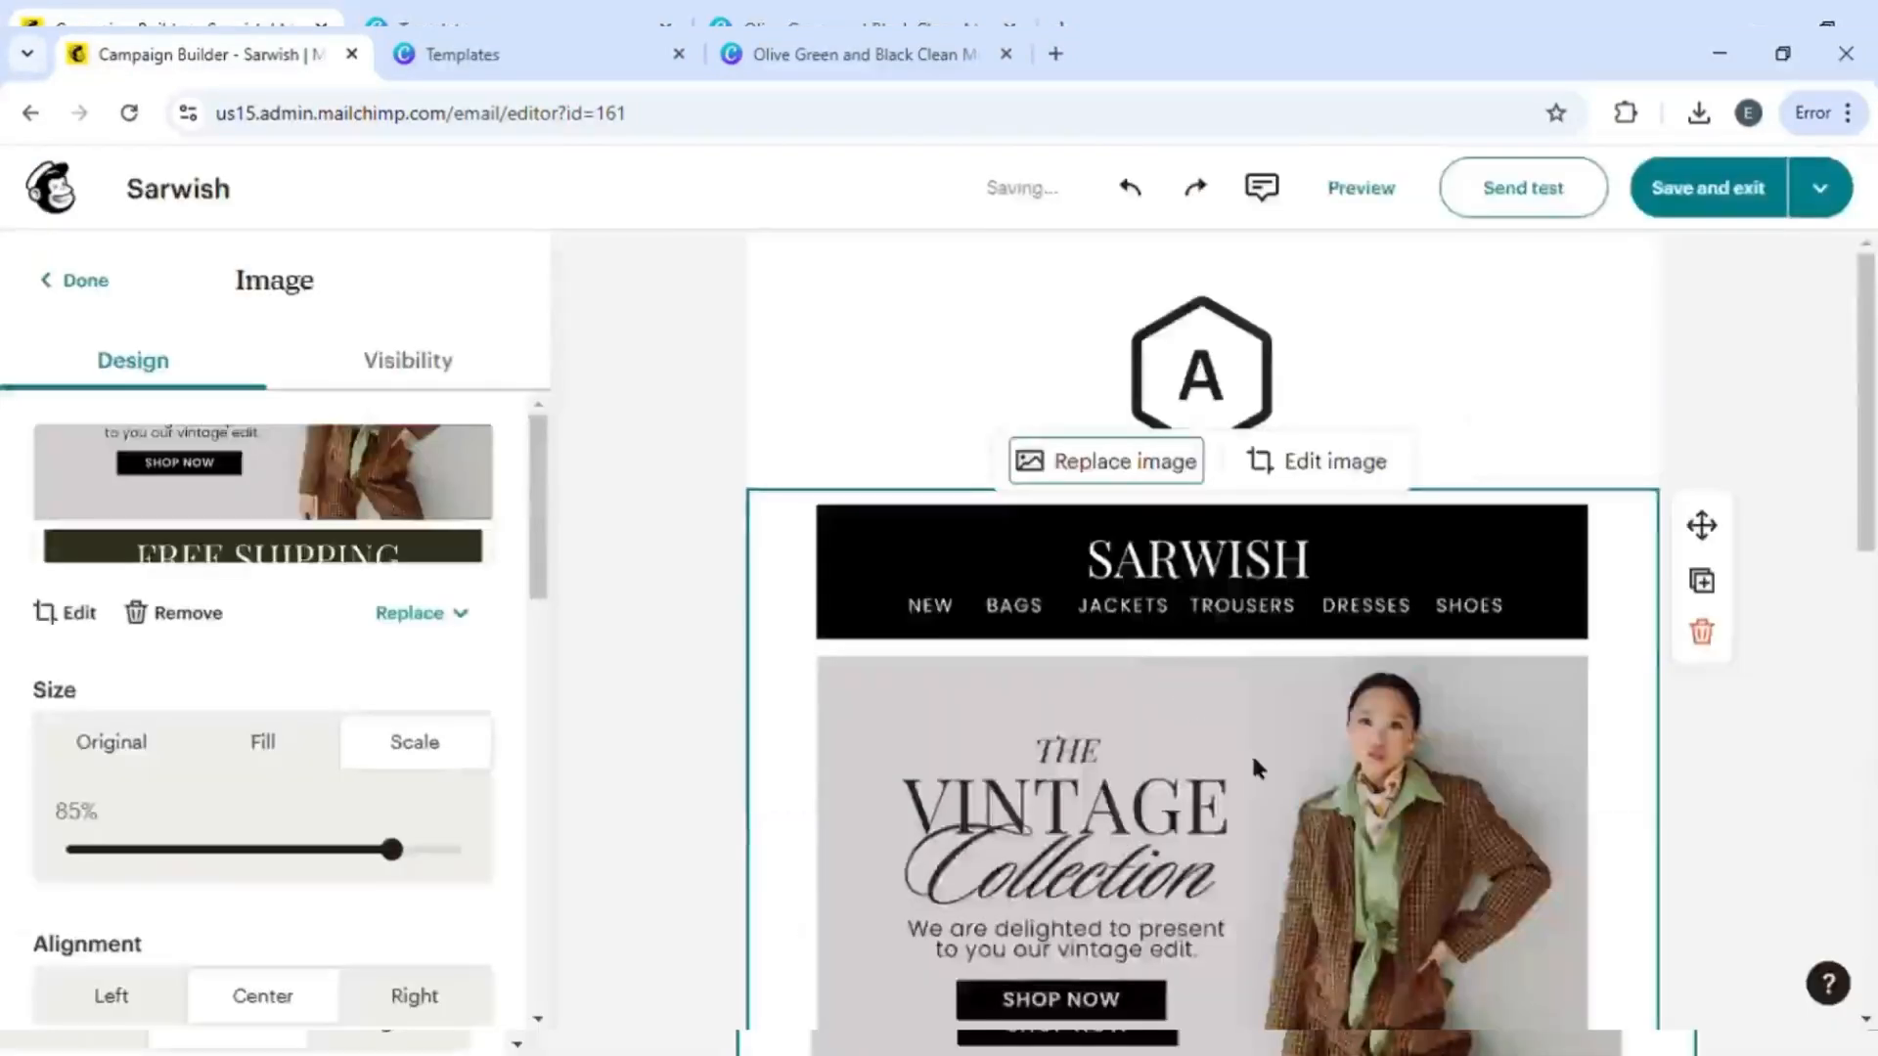
- Scroll through the inserted newsletter image to review it in the email
scroll(1252, 753, down, 10)
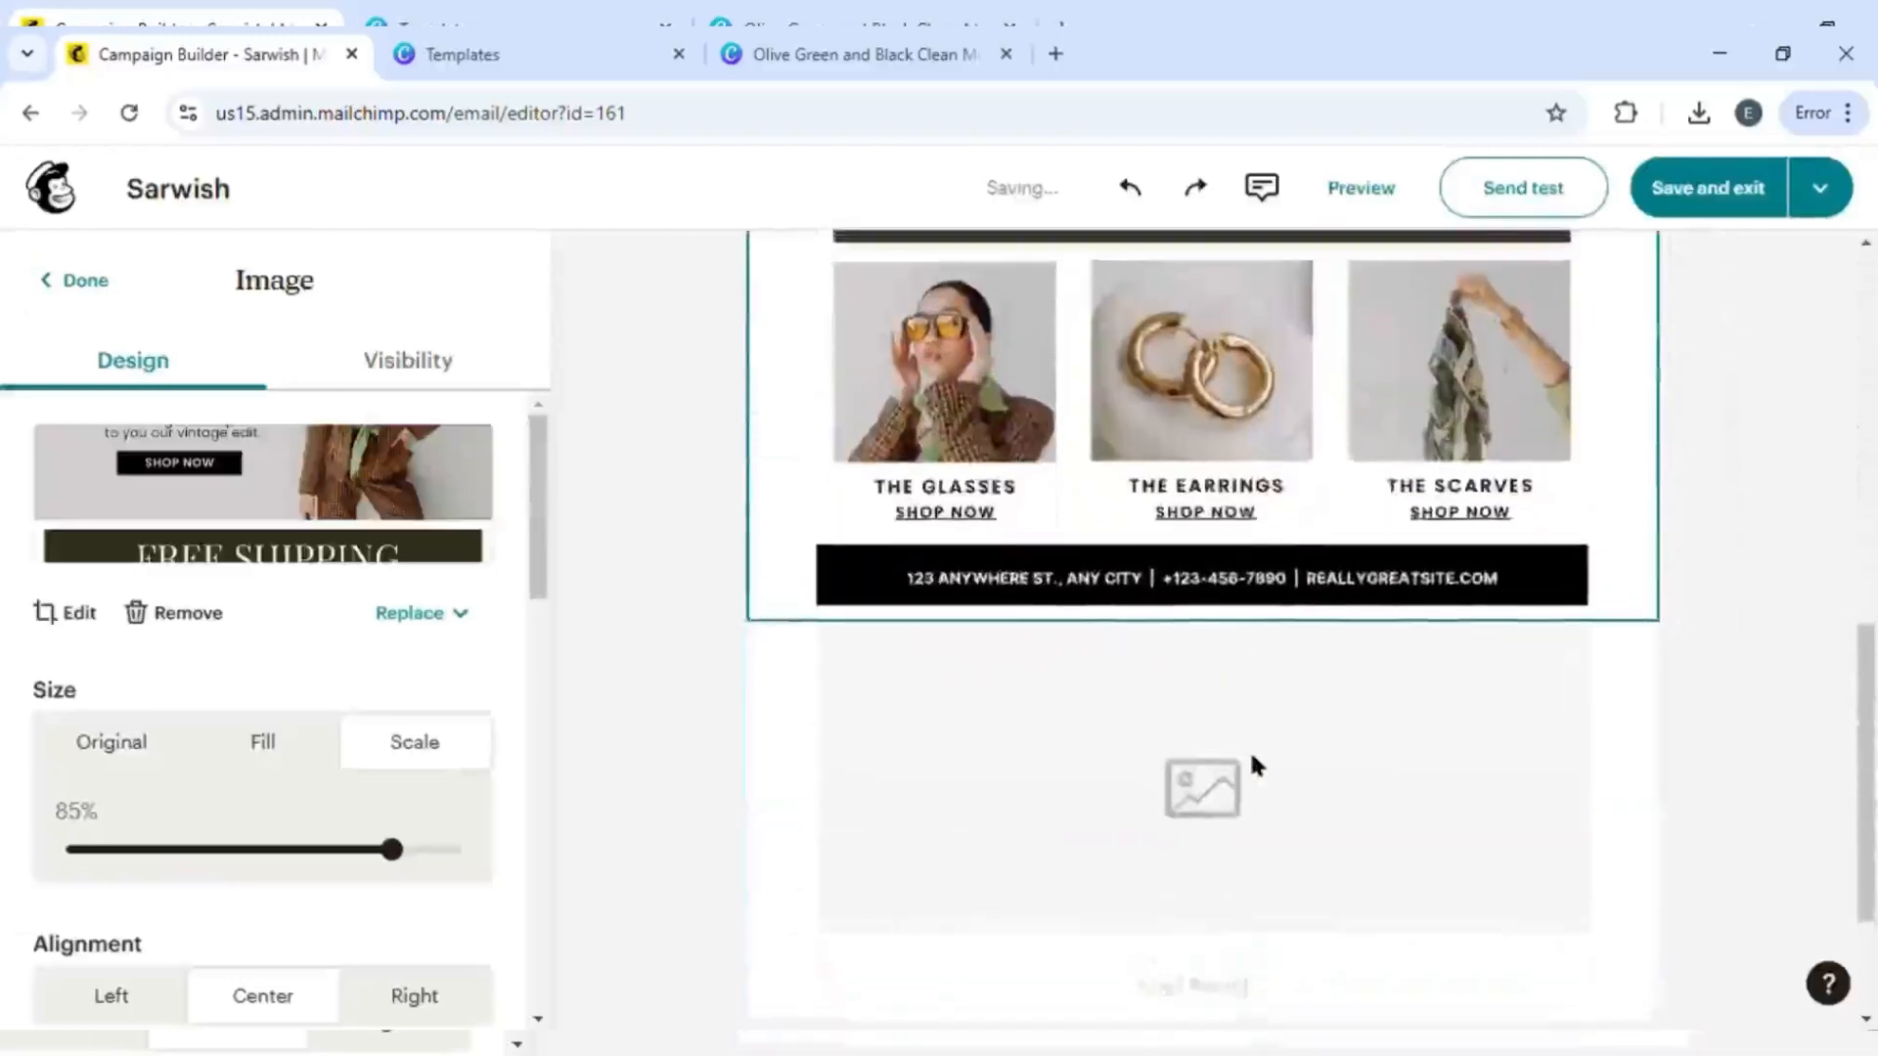
scroll(1165, 695, up, 15)
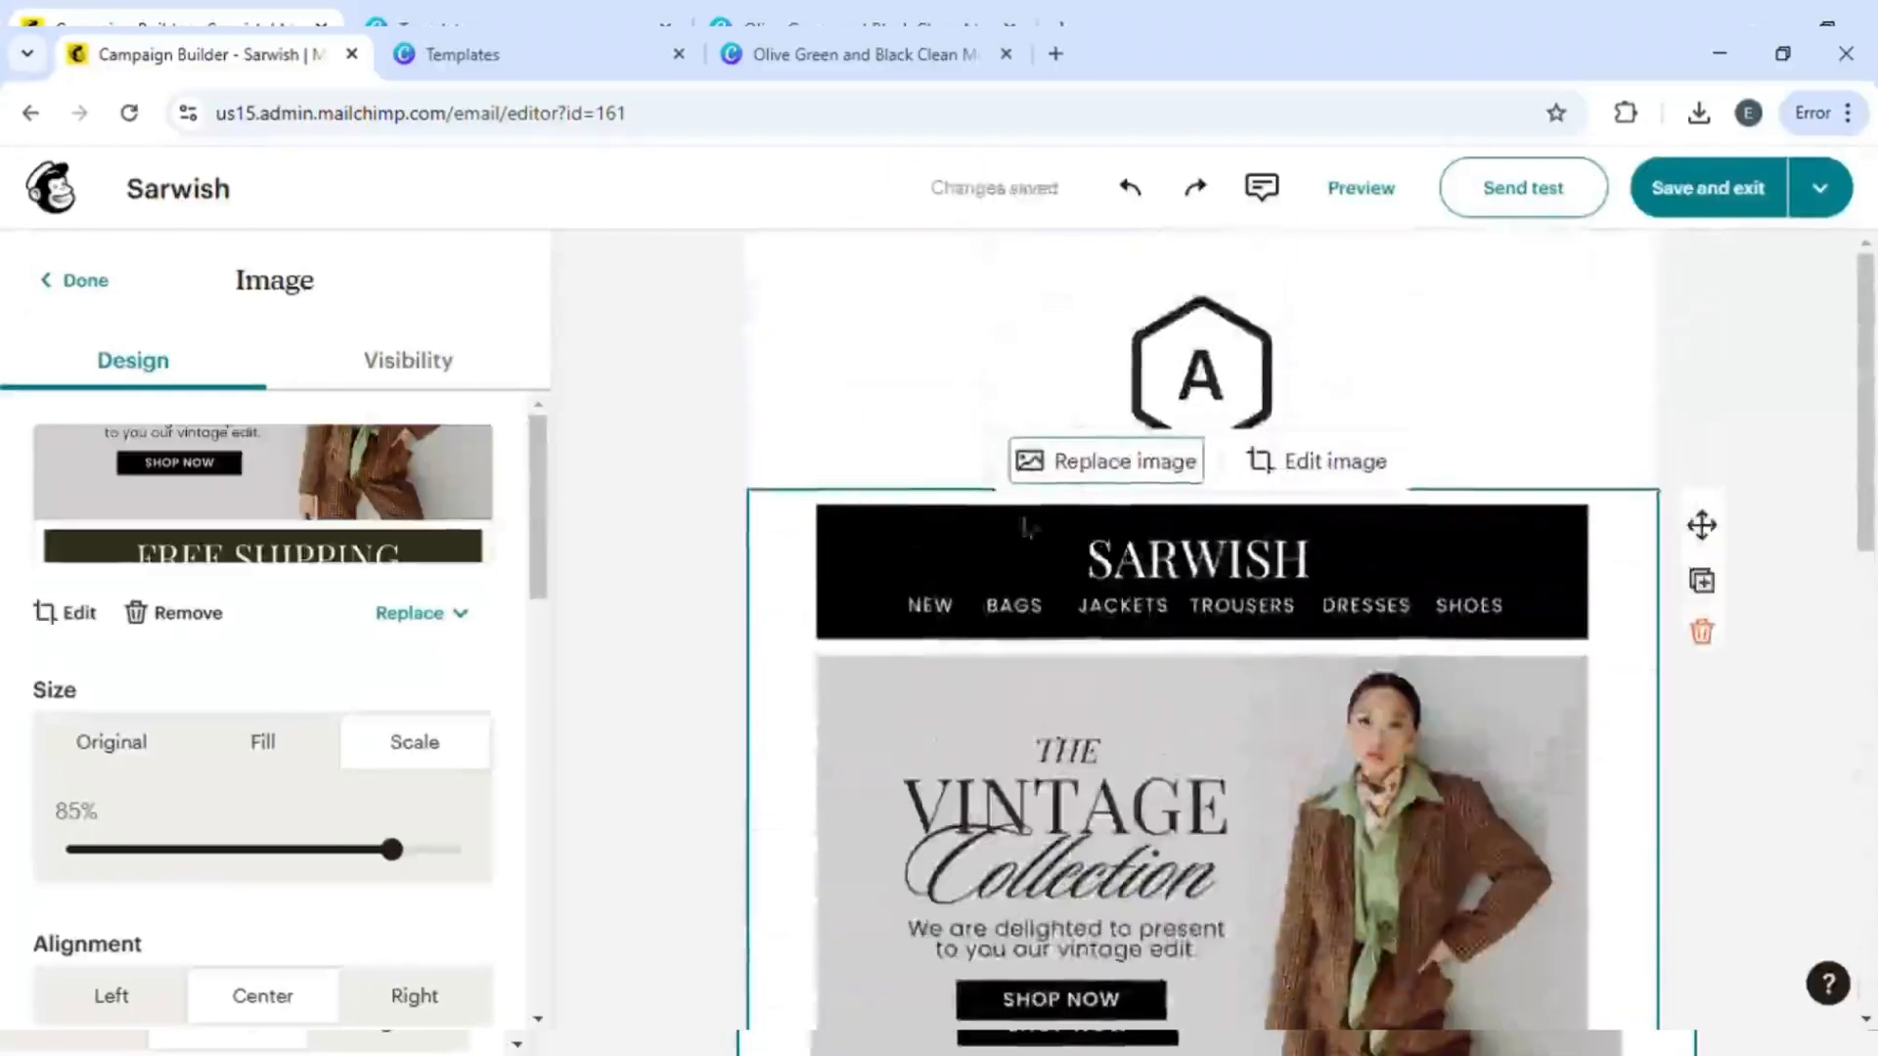
scroll(1189, 638, down, 3)
scroll(1193, 646, up, 3)
scroll(1197, 659, down, 2)
scroll(1197, 658, up, 2)
scroll(1136, 753, down, 6)
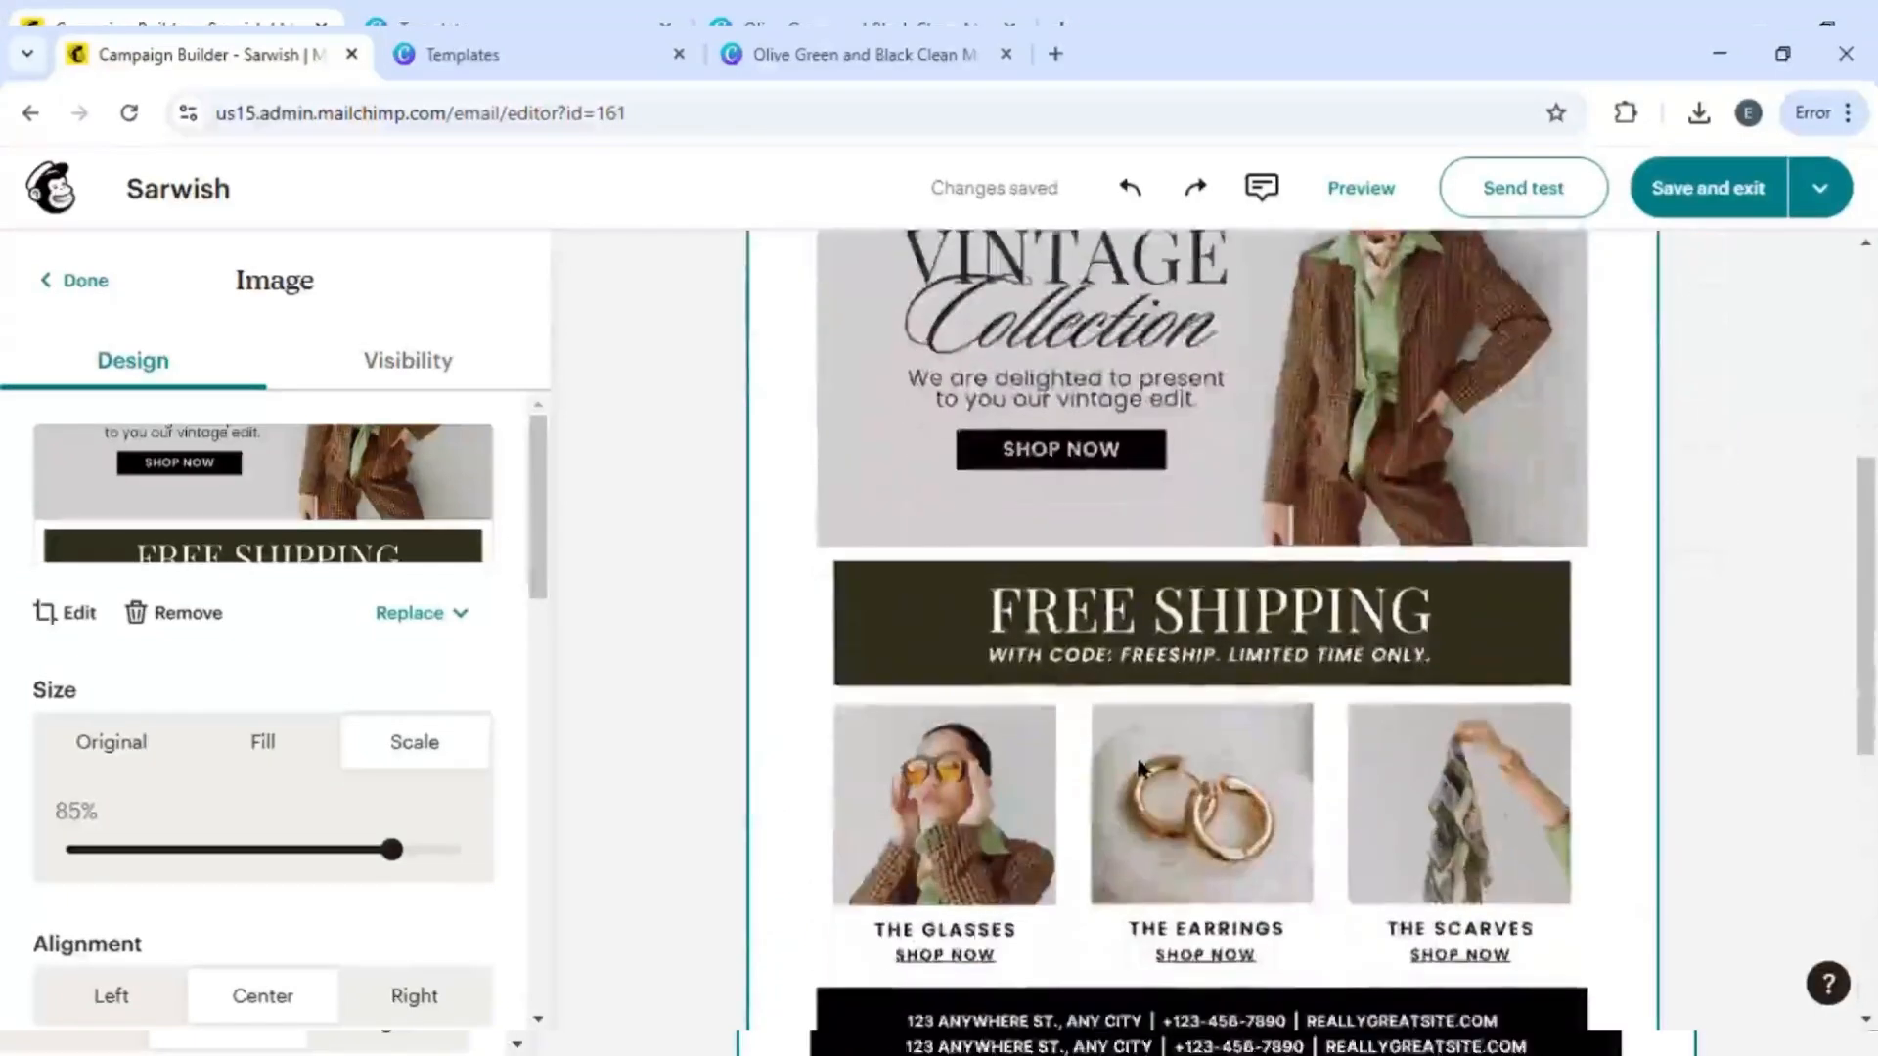
scroll(1139, 768, down, 3)
scroll(1252, 626, up, 3)
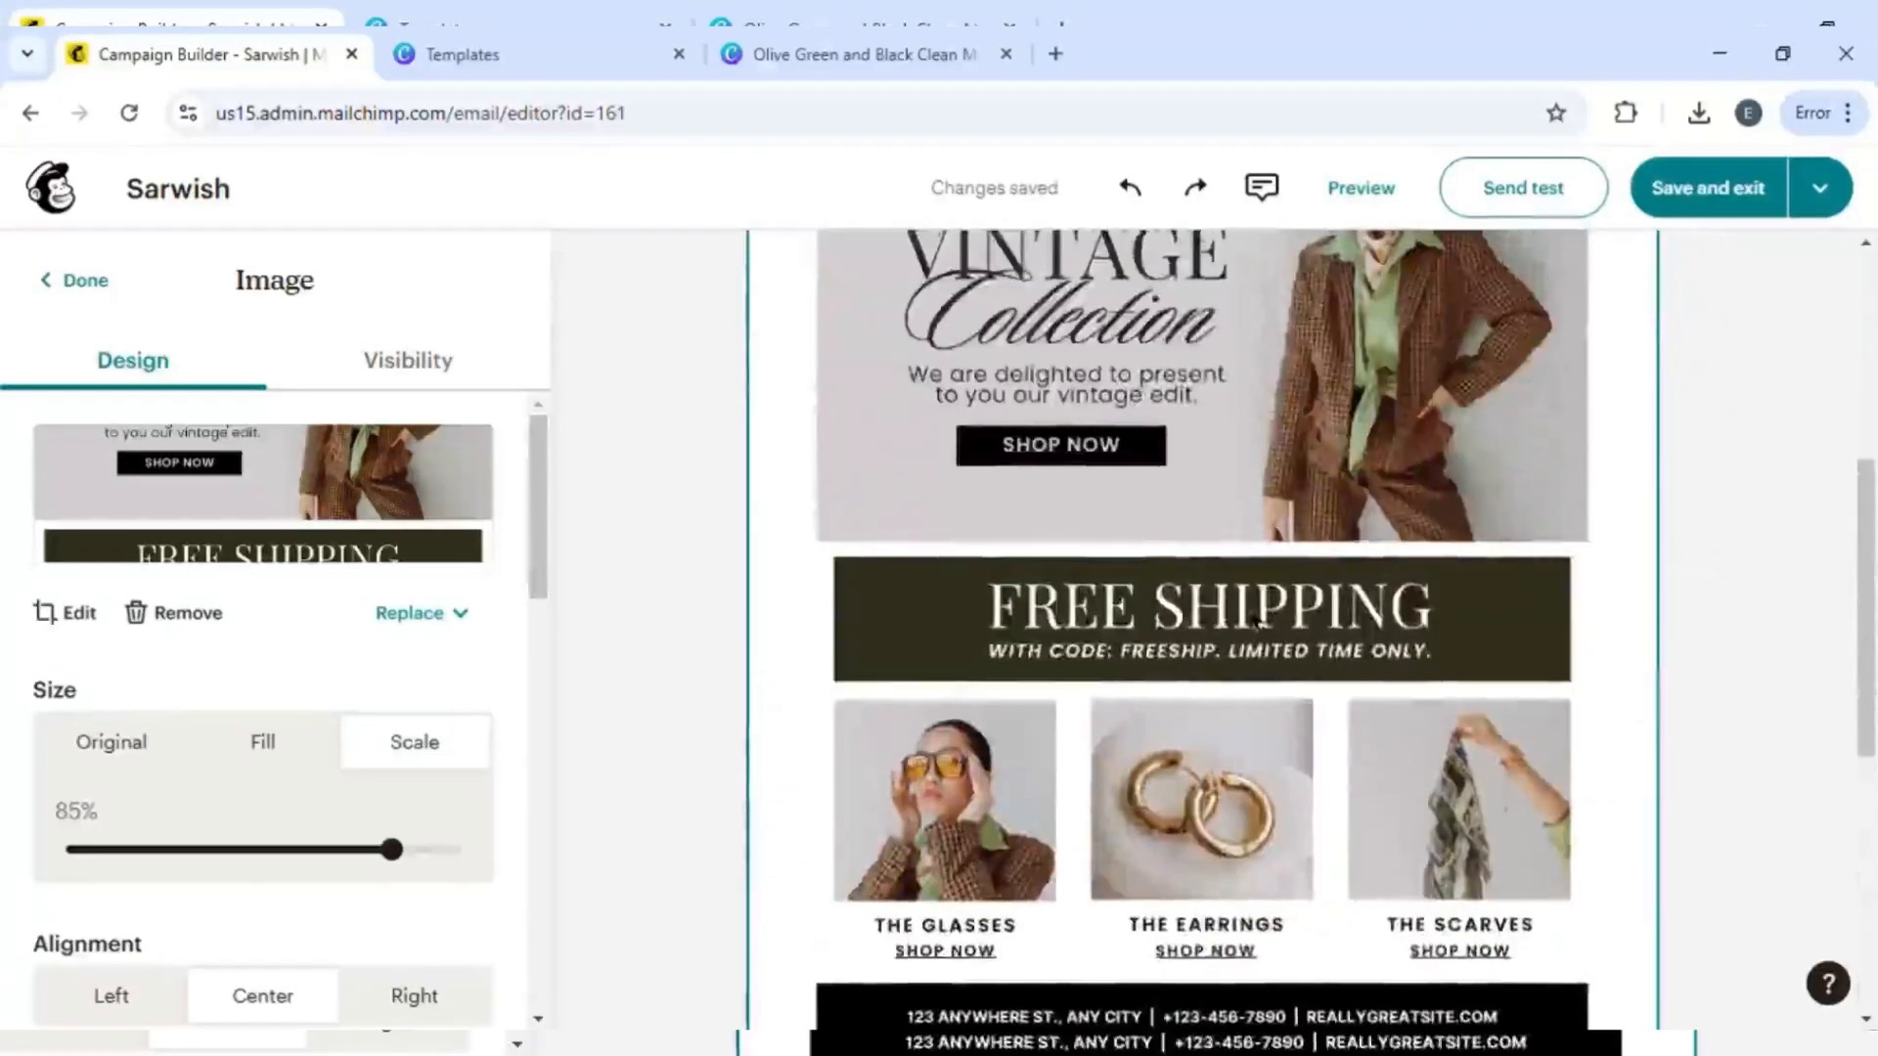
scroll(1269, 684, down, 3)
scroll(1269, 684, up, 6)
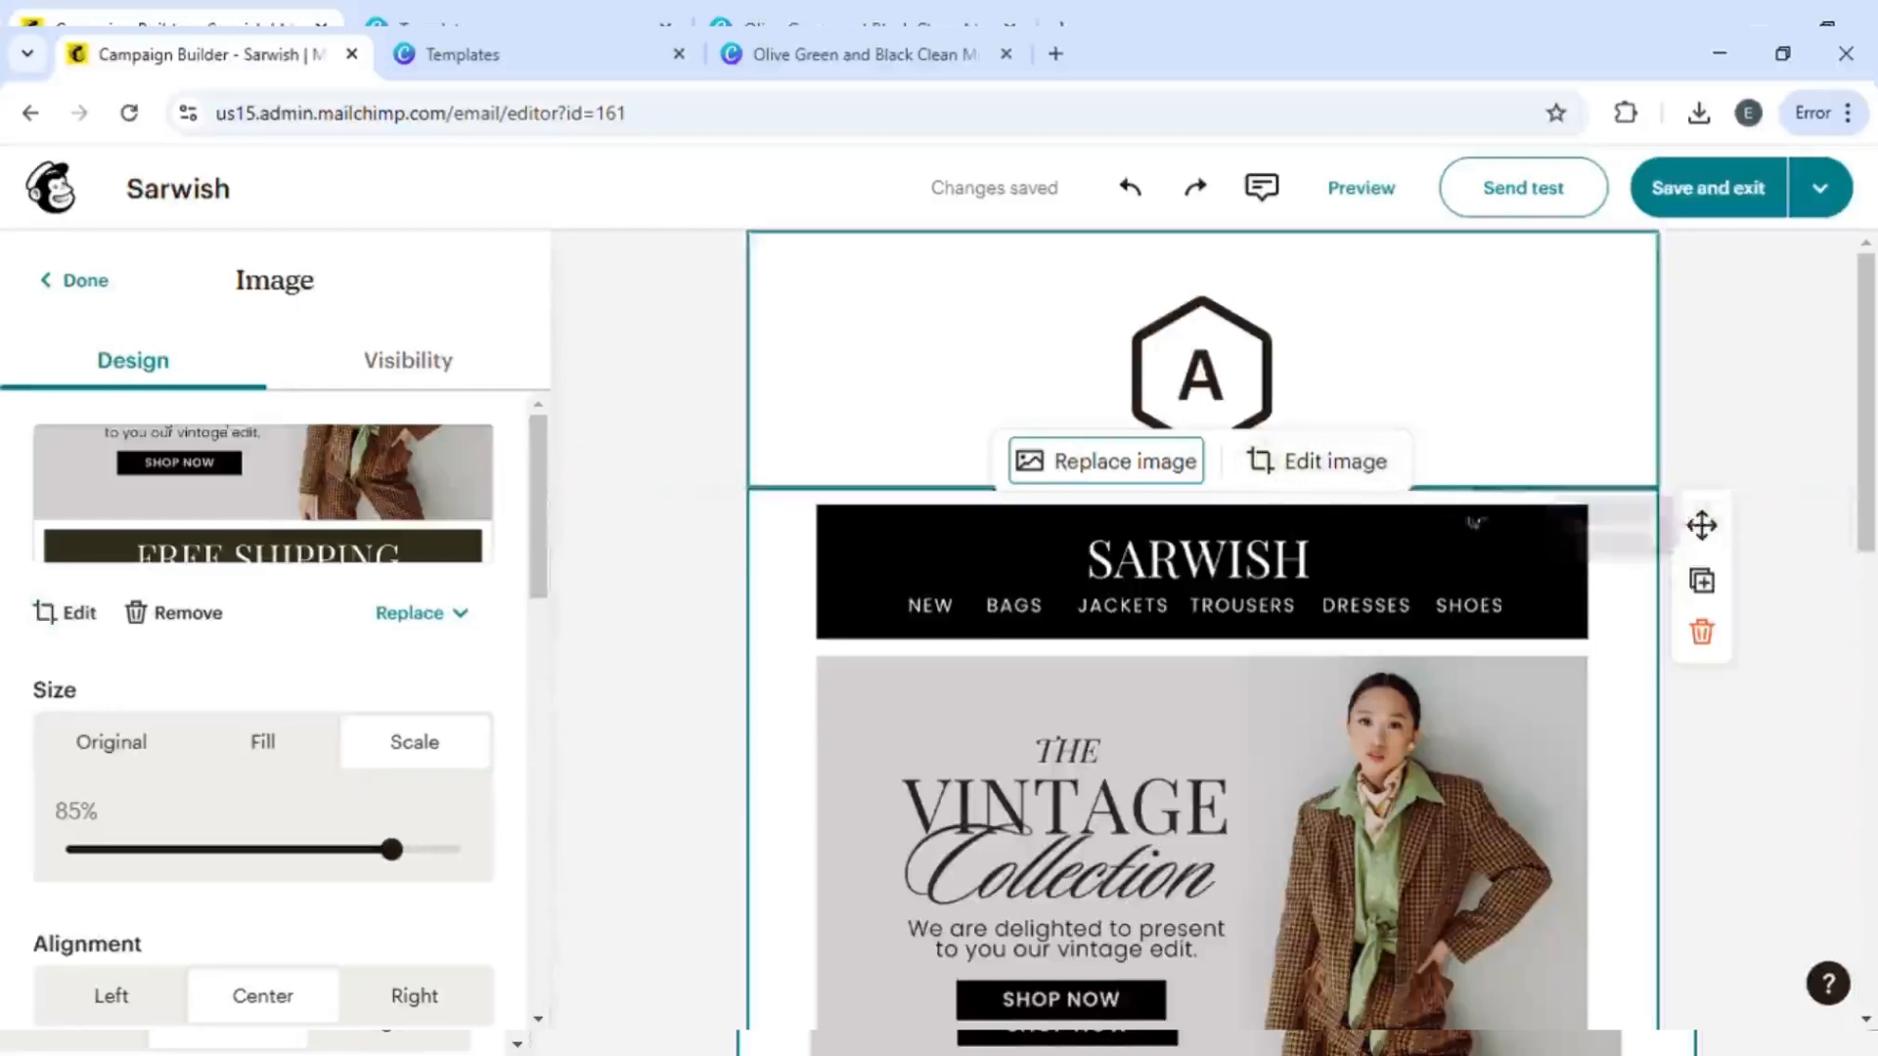
- Duplicate the newsletter image block
click(1705, 582)
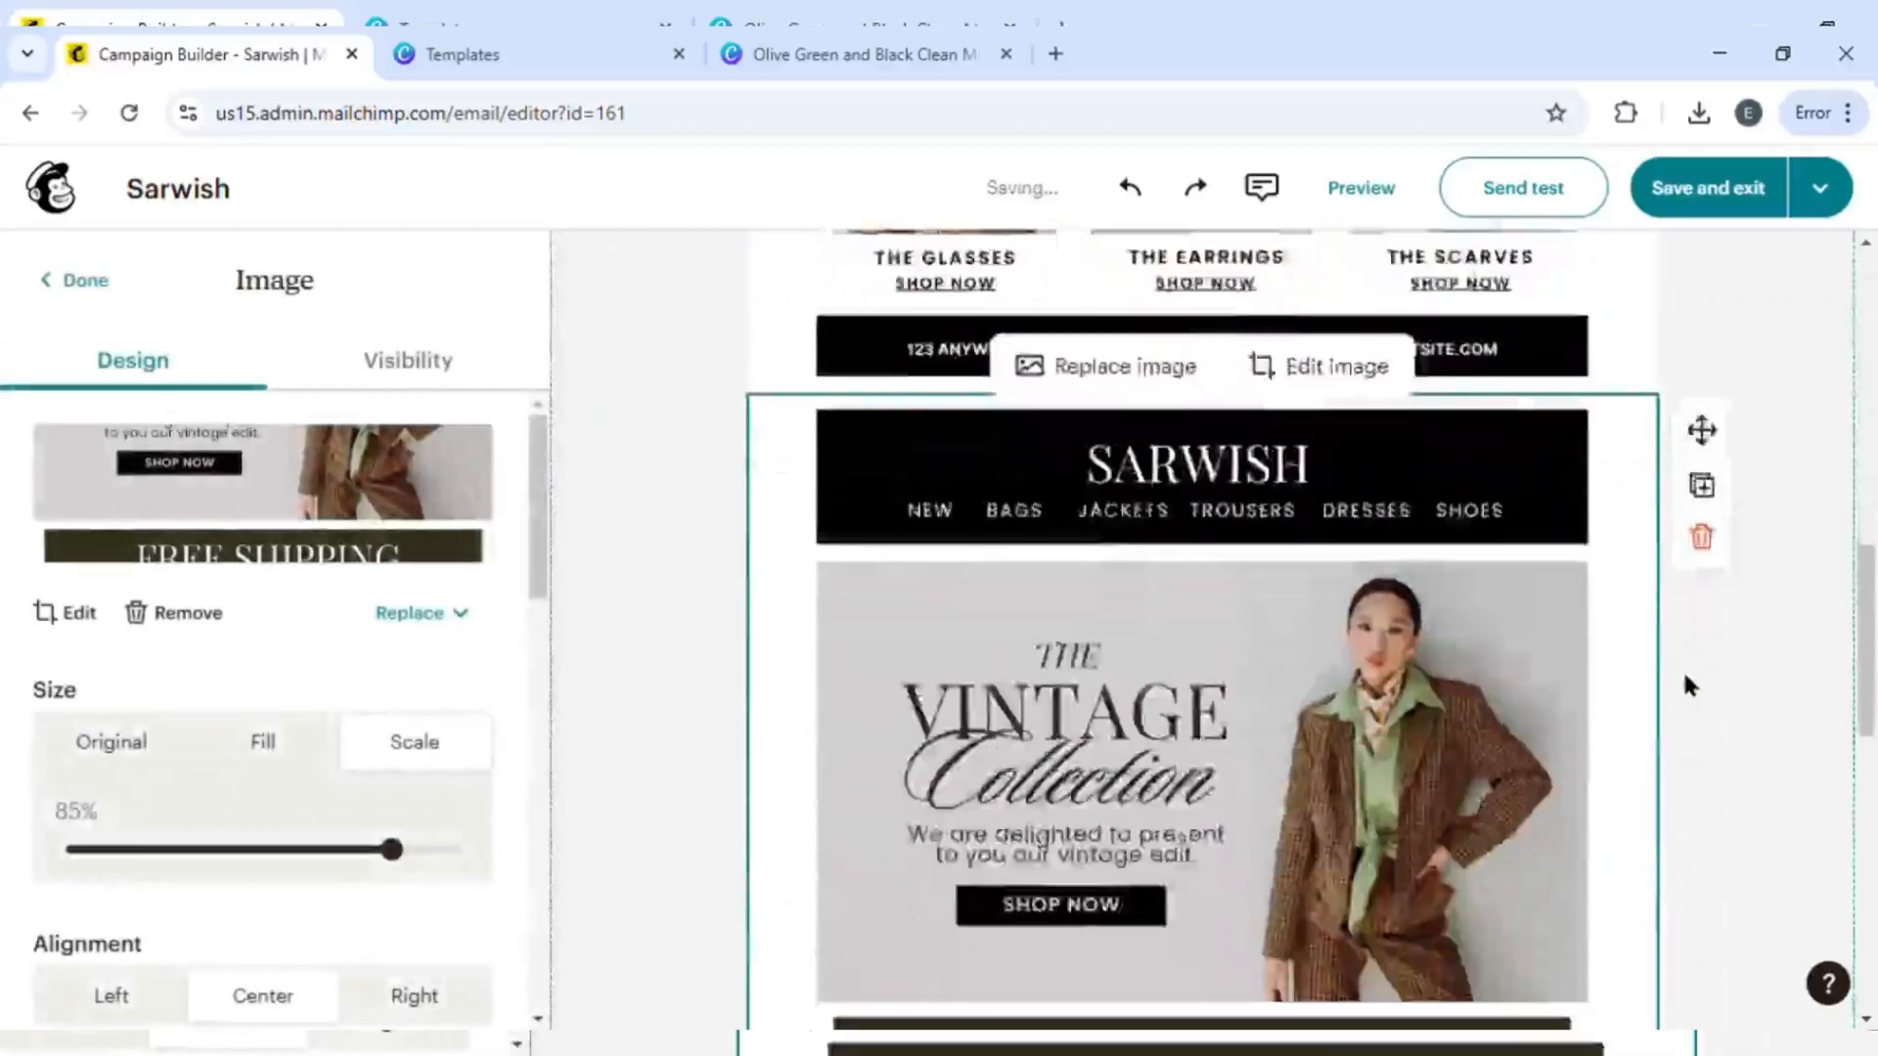
scroll(1448, 614, up, 10)
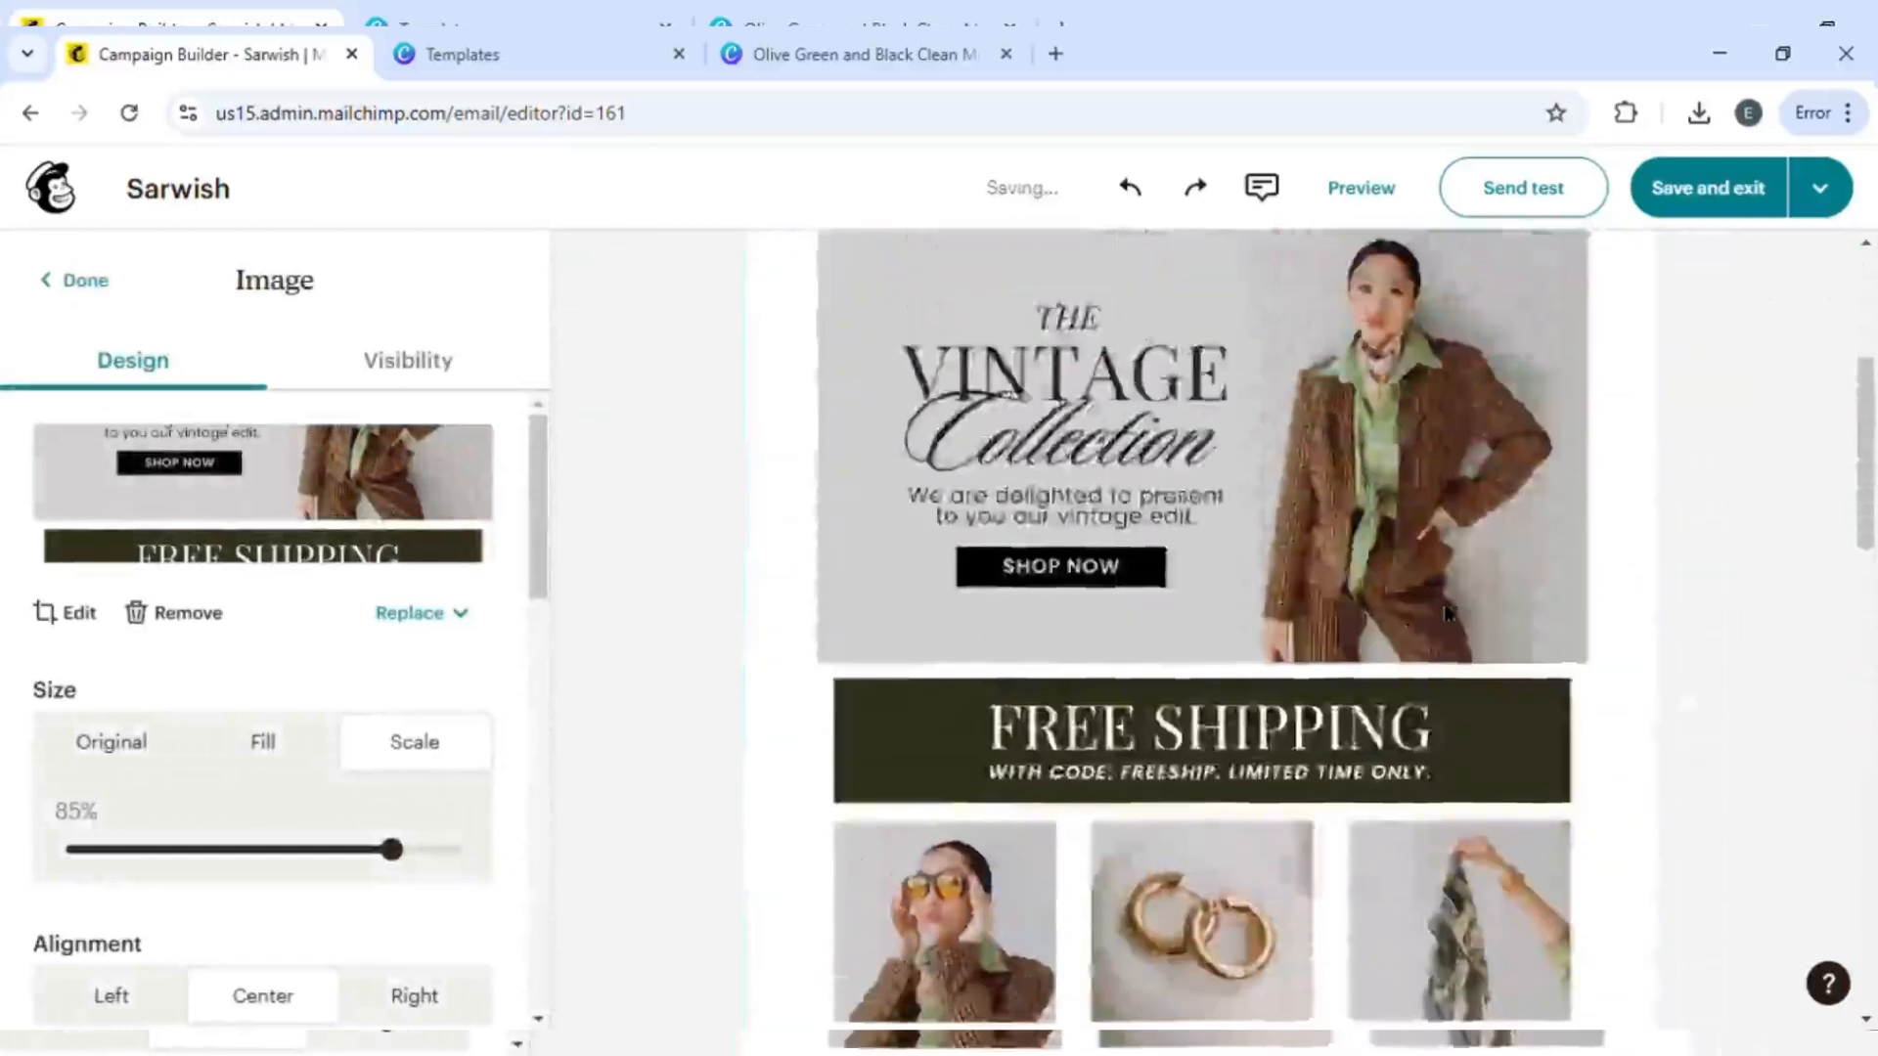
click(1313, 592)
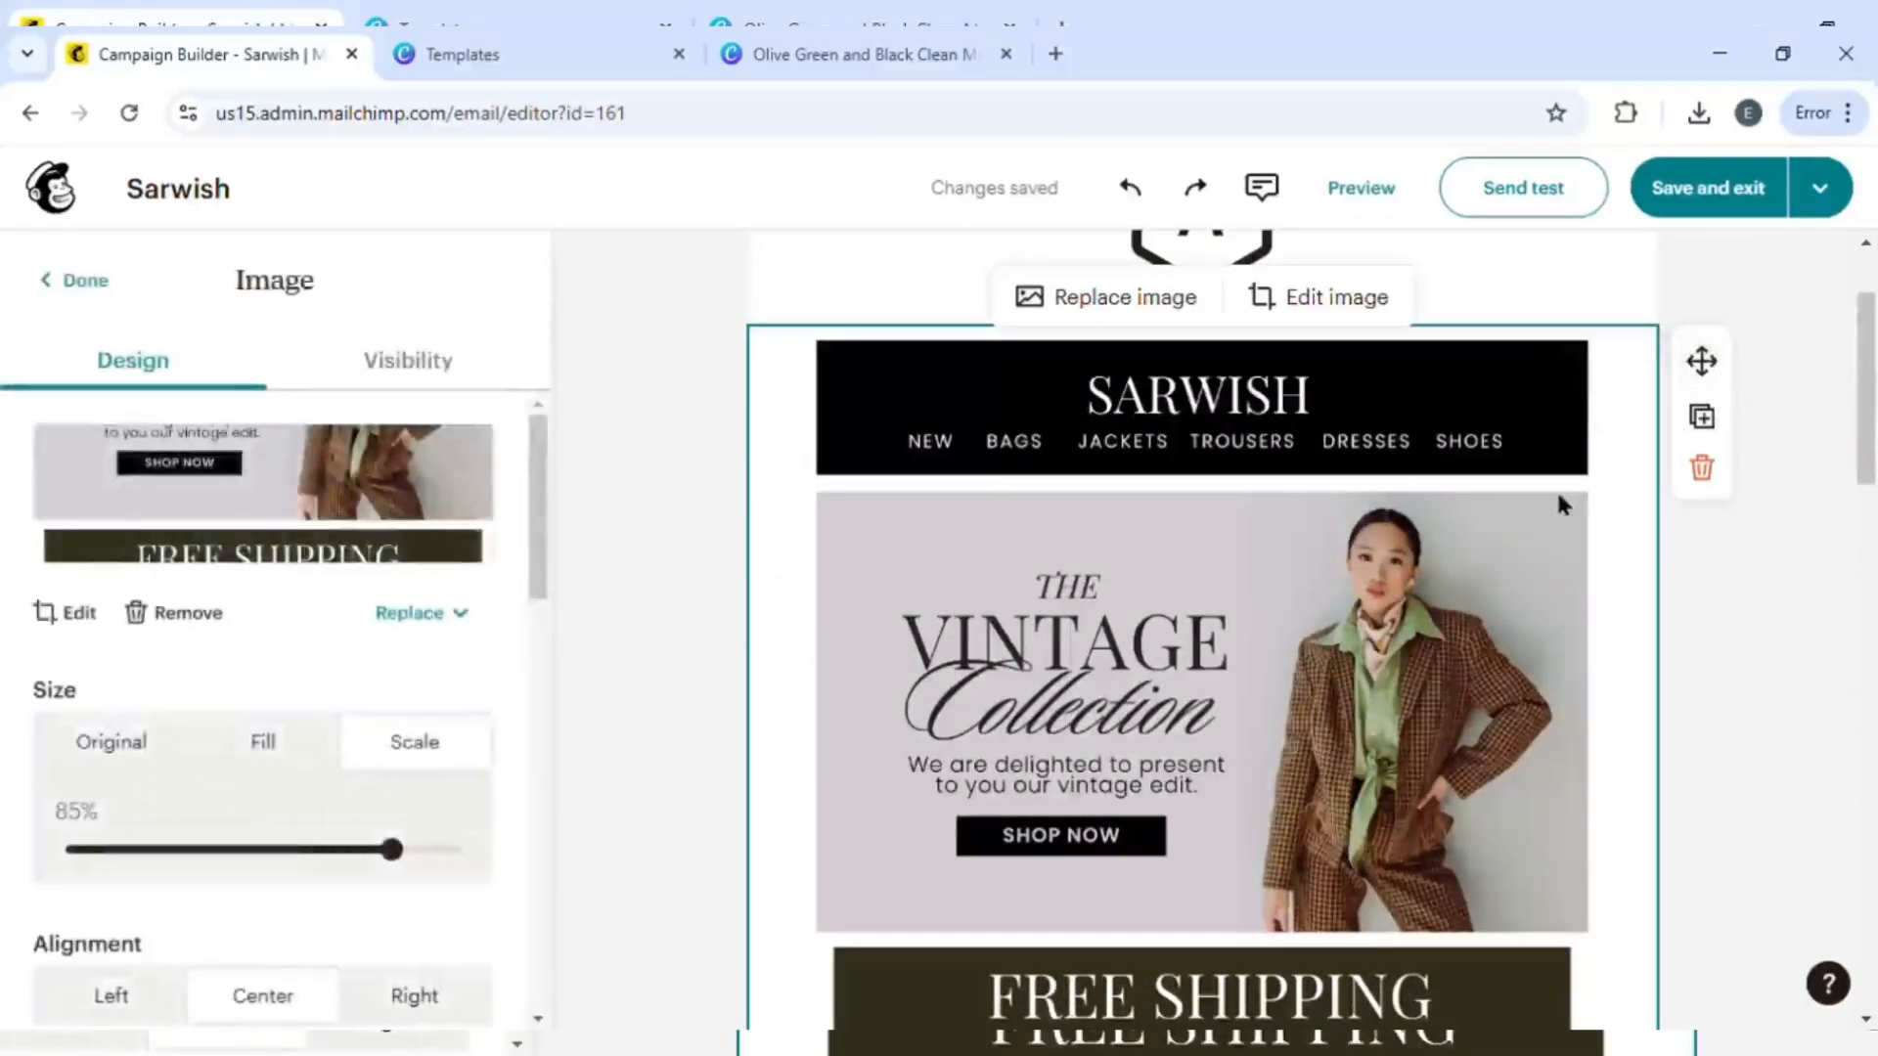
- Try to move the newsletter image block above the logo block
click(1536, 293)
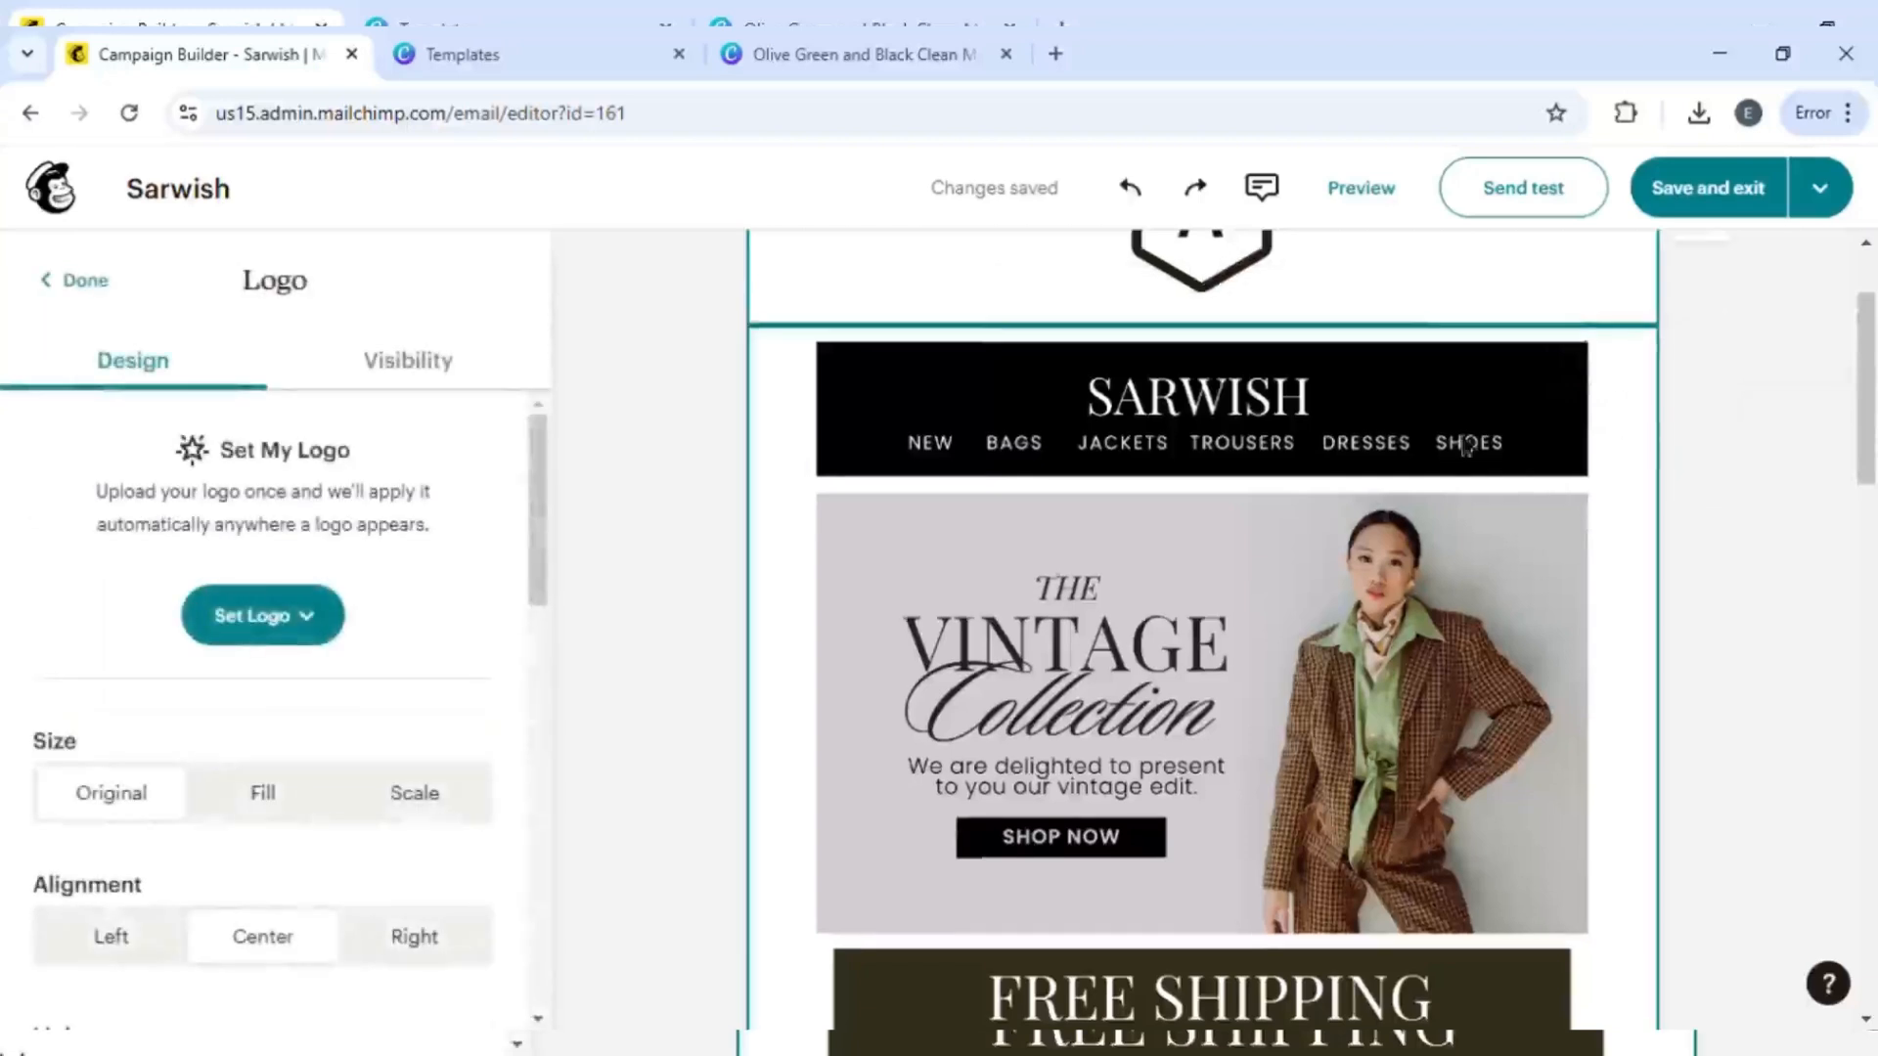
scroll(1641, 424, up, 2)
click(1562, 620)
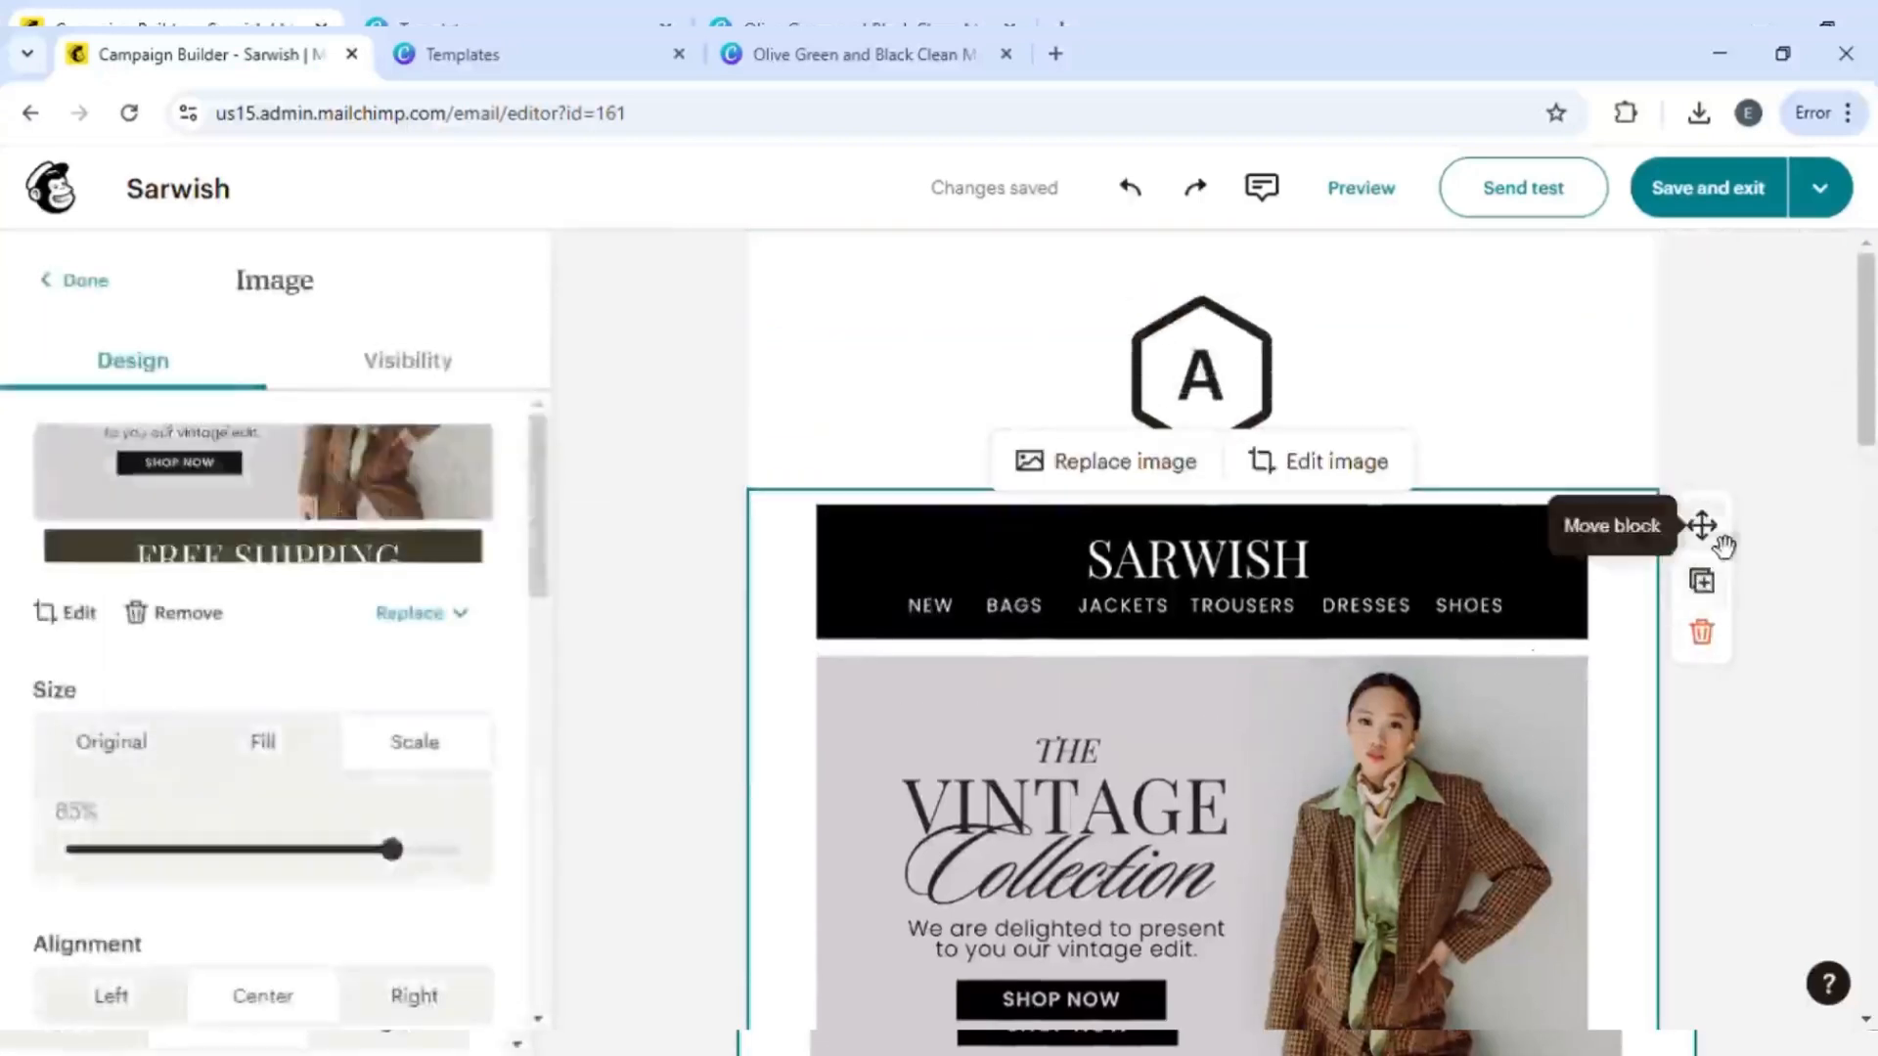
click(1715, 534)
click(1332, 316)
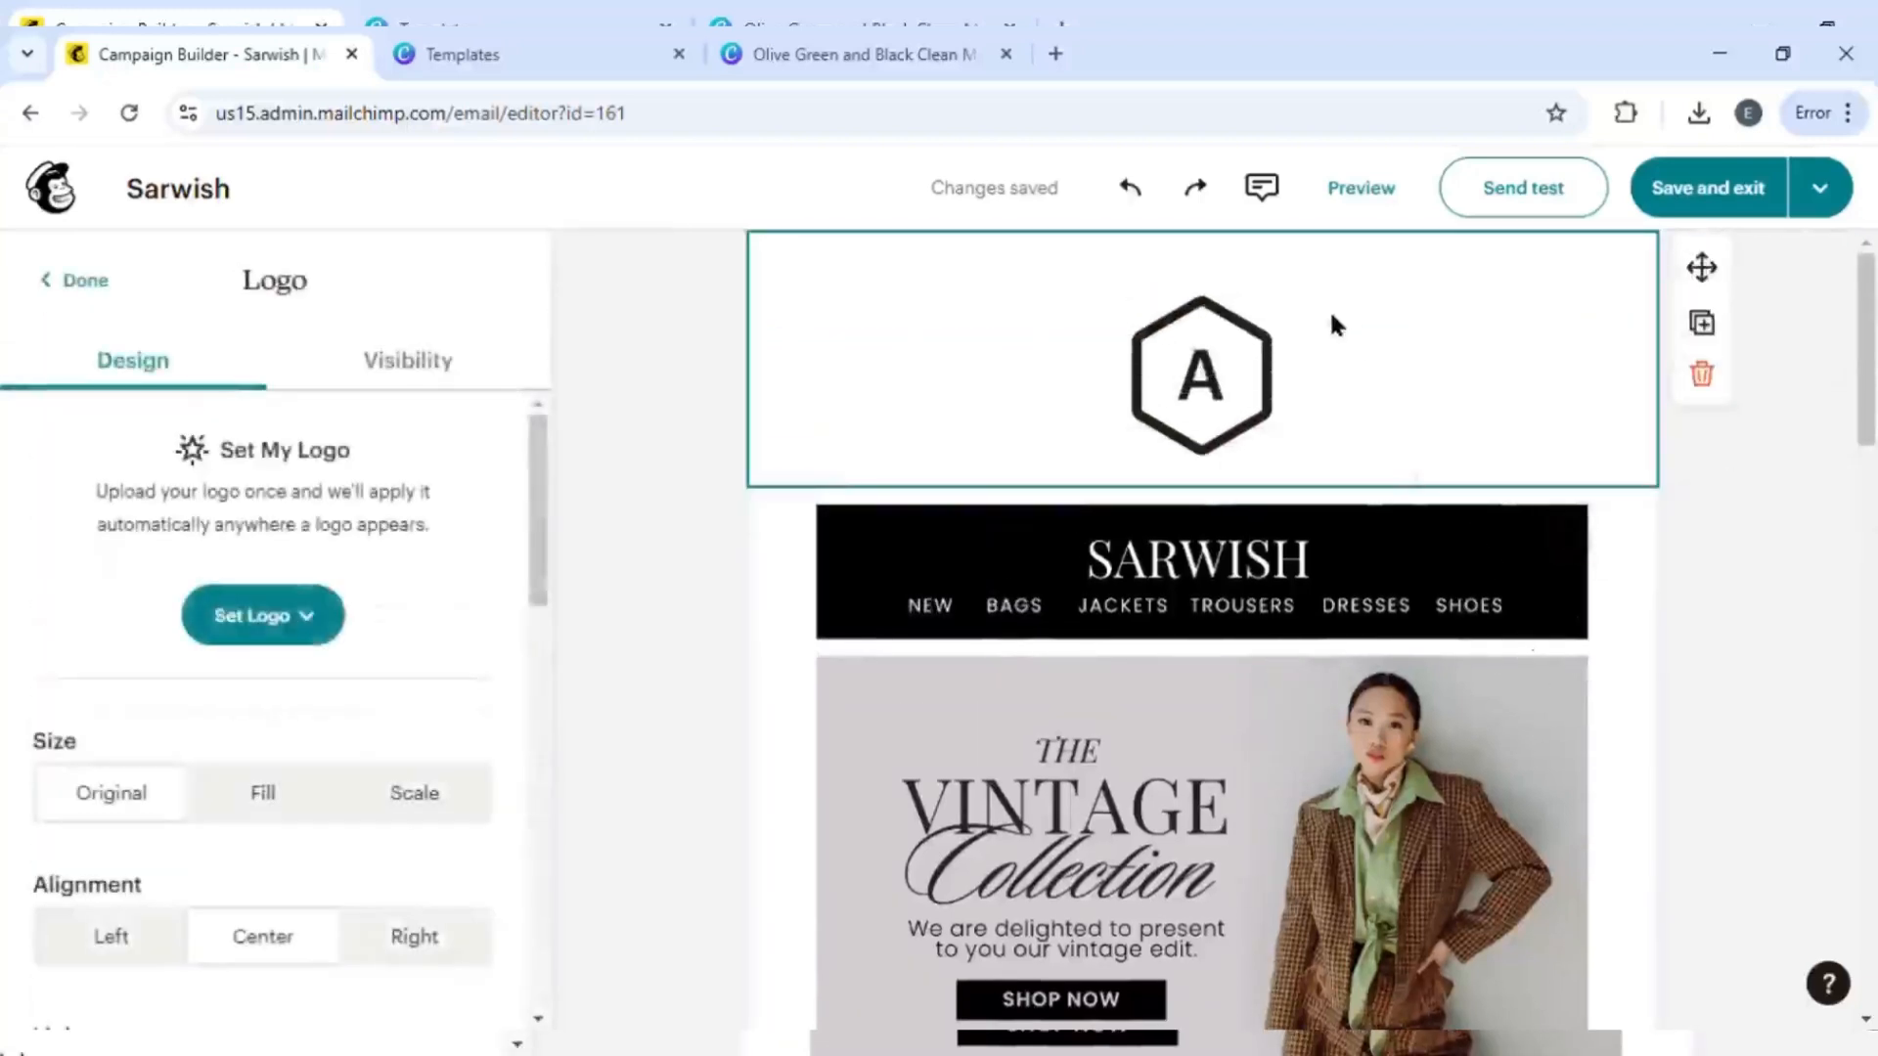
click(1253, 696)
click(1719, 530)
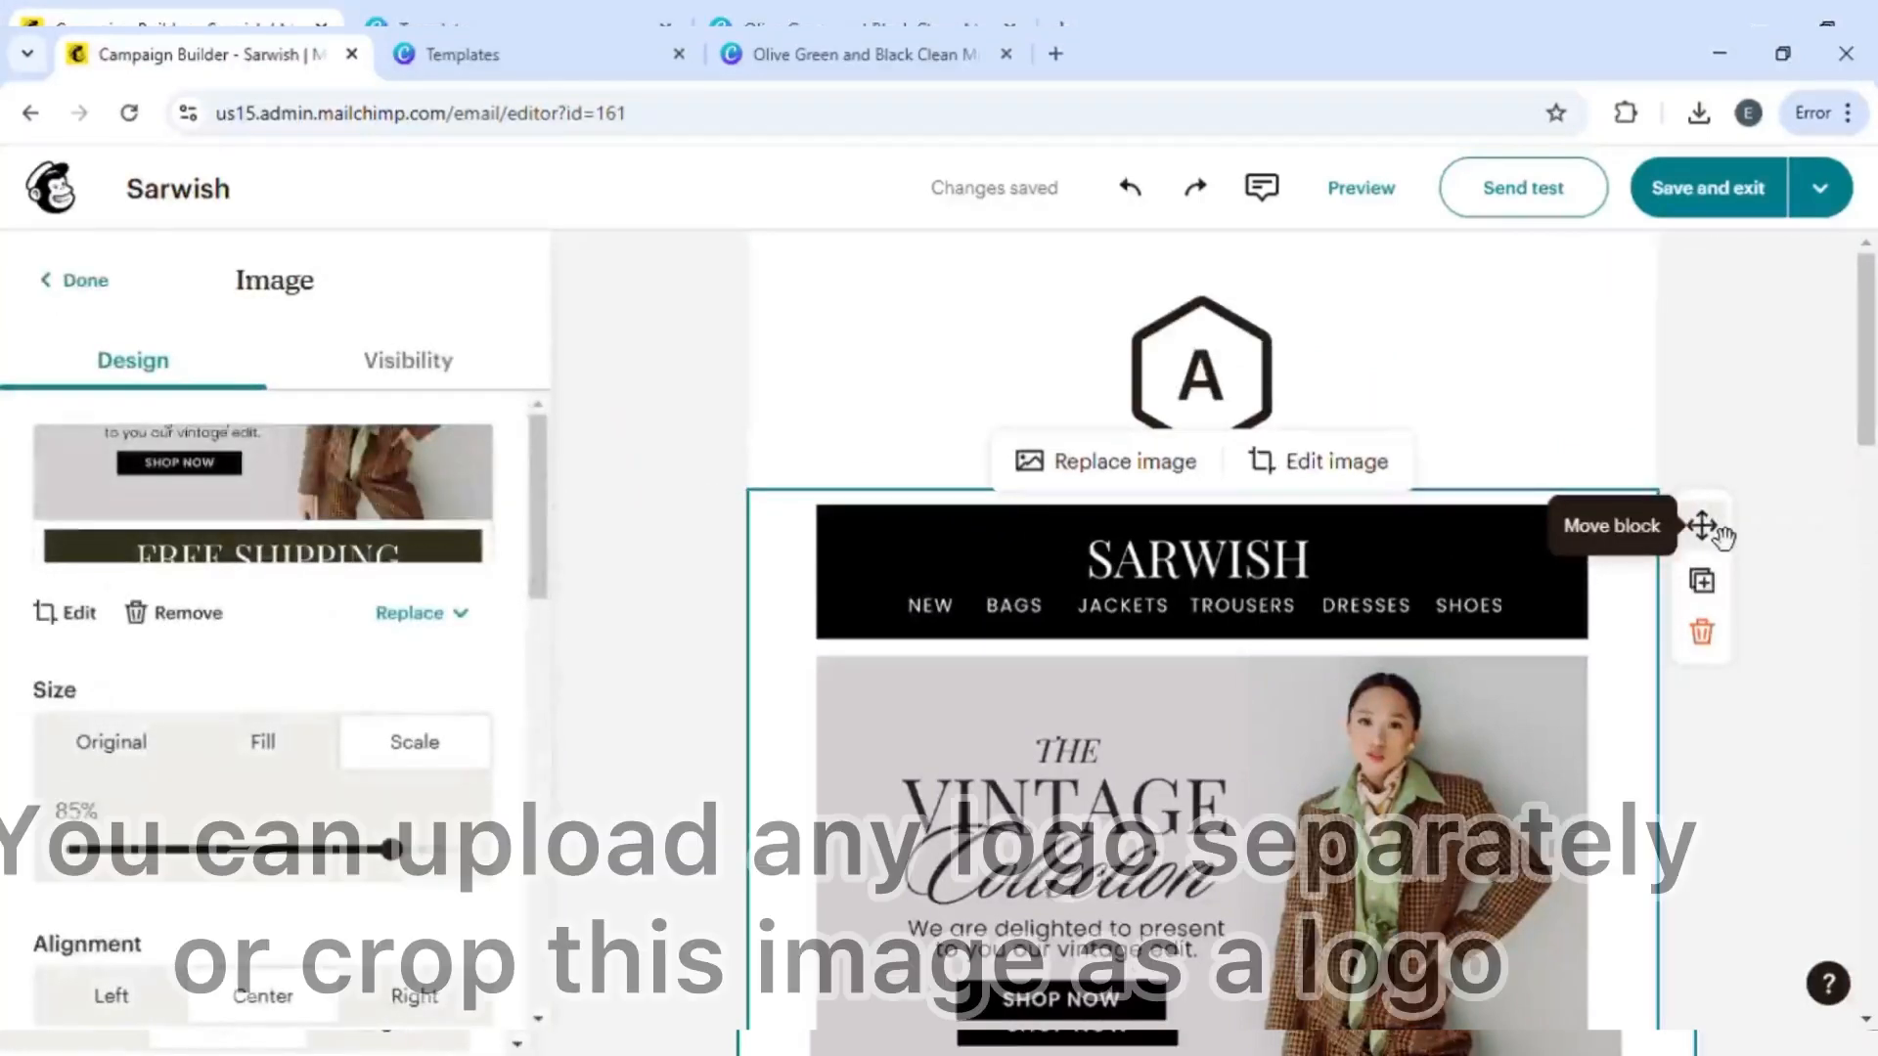
click(1484, 458)
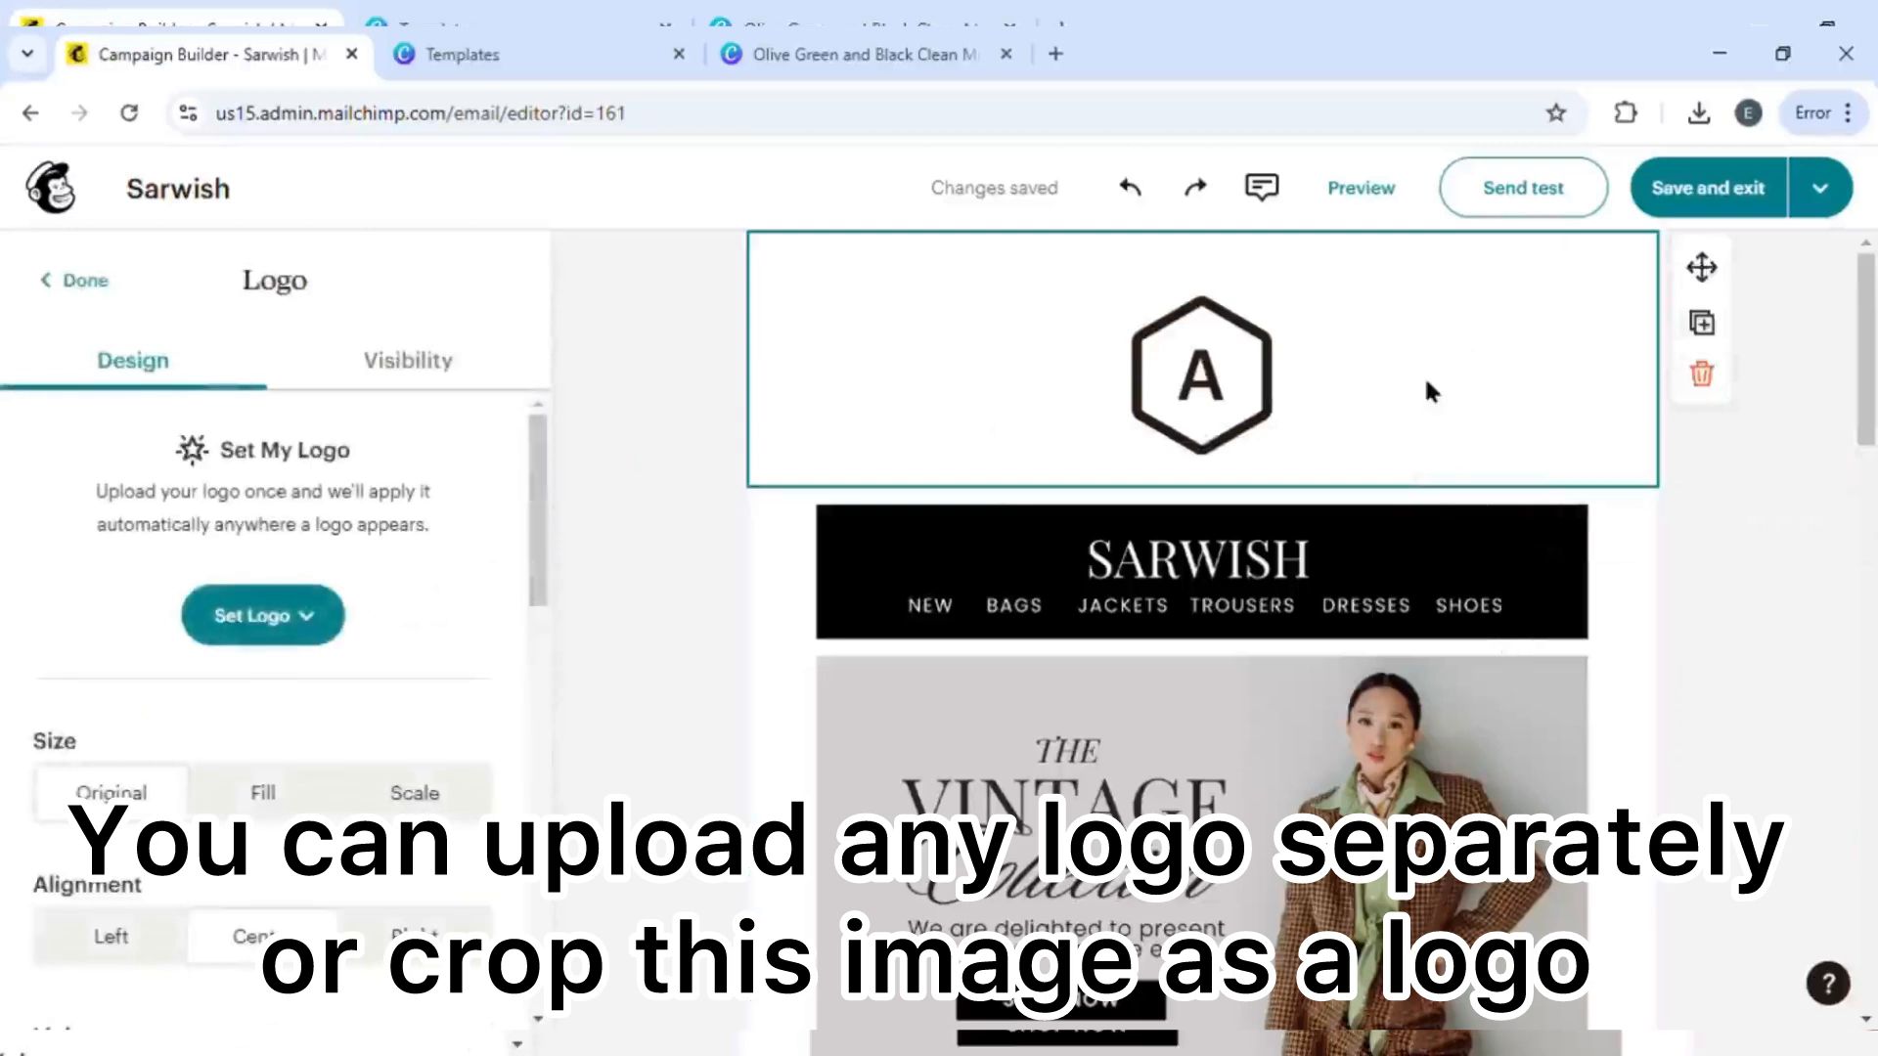
click(1453, 688)
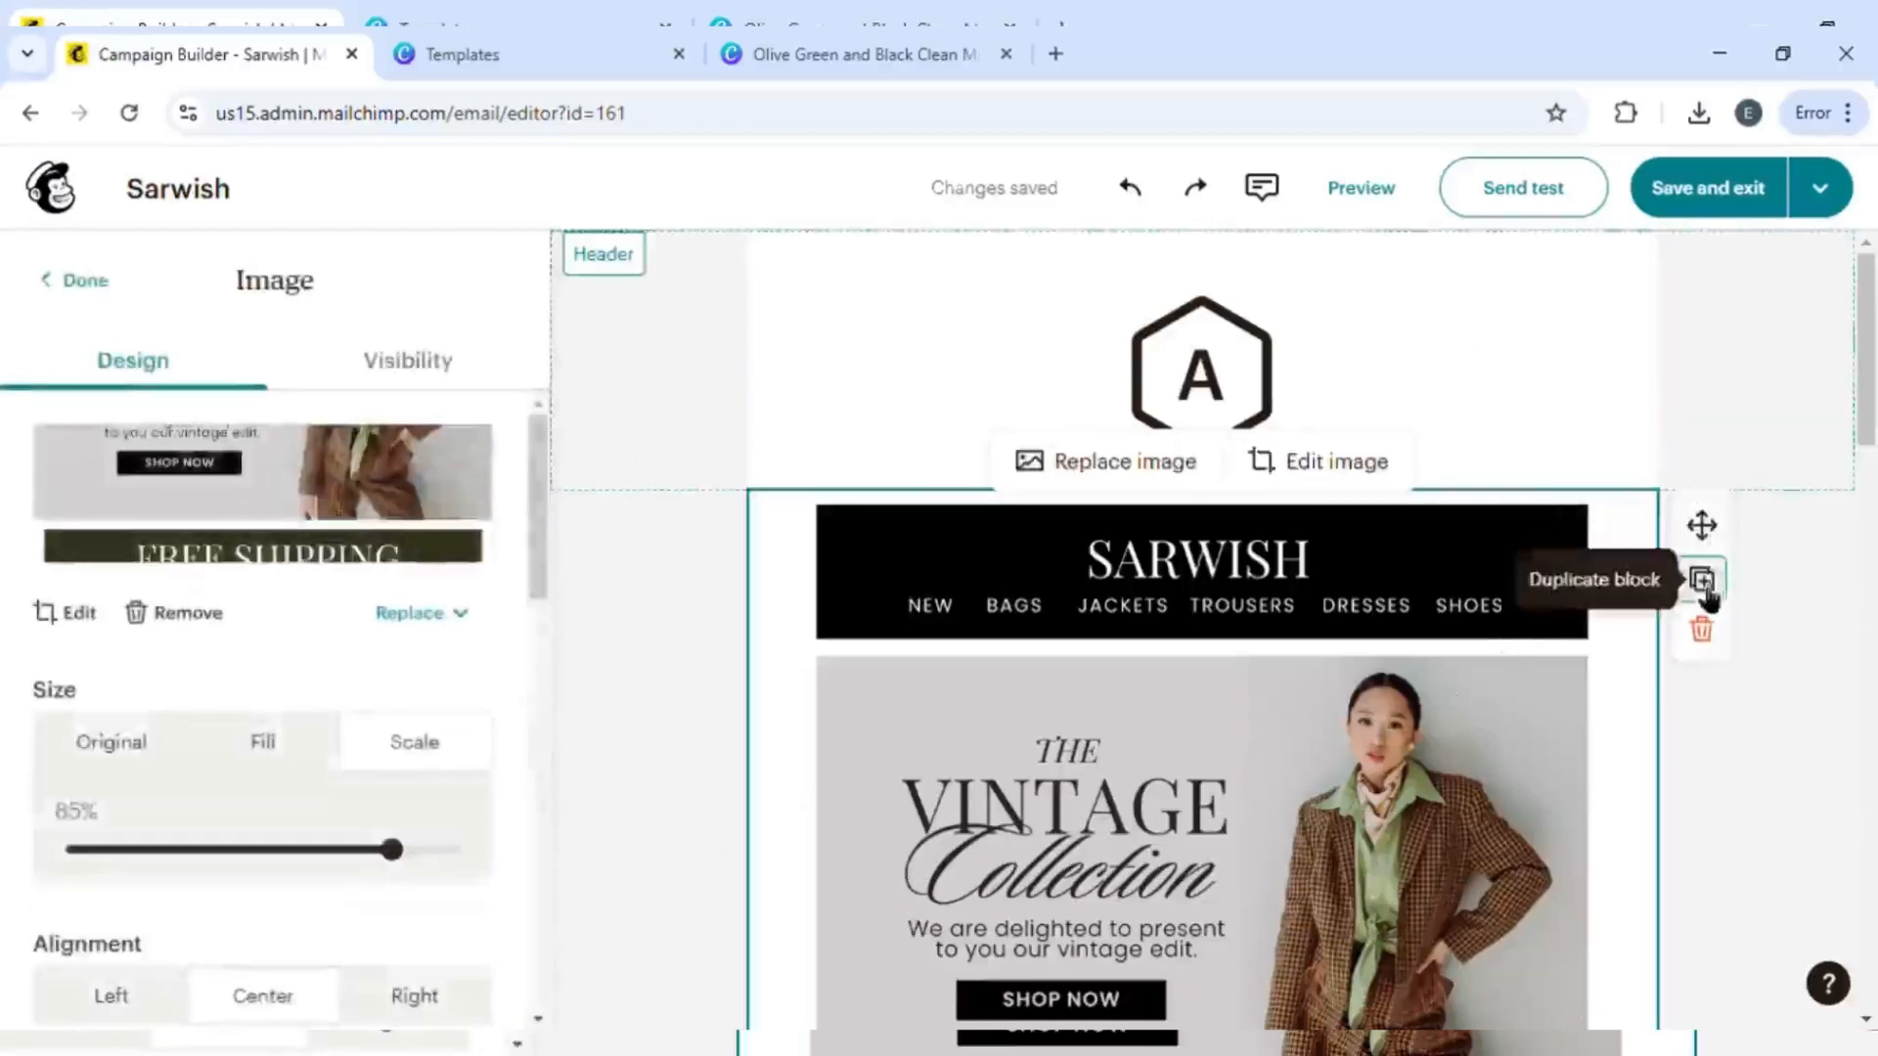
click(1704, 587)
- Delete the logo block and undo the deletion
scroll(1534, 665, up, 10)
click(1007, 319)
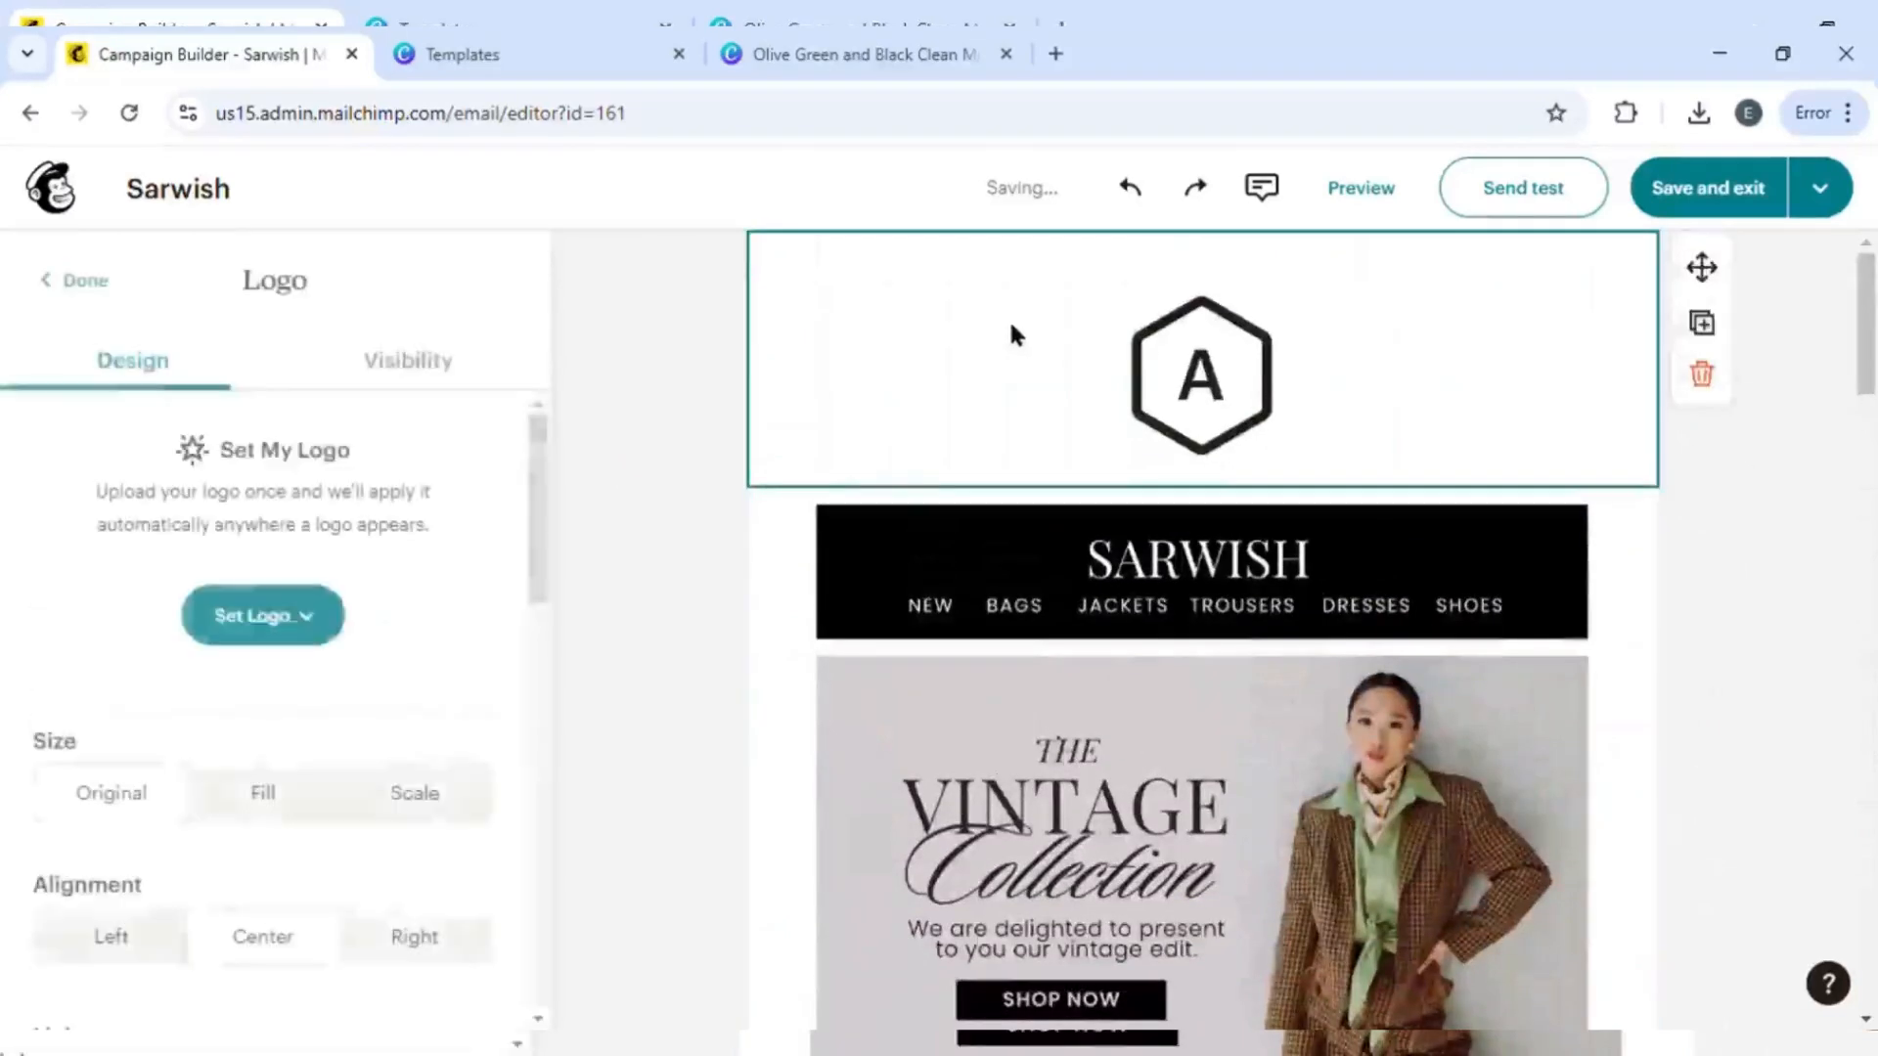
click(1701, 374)
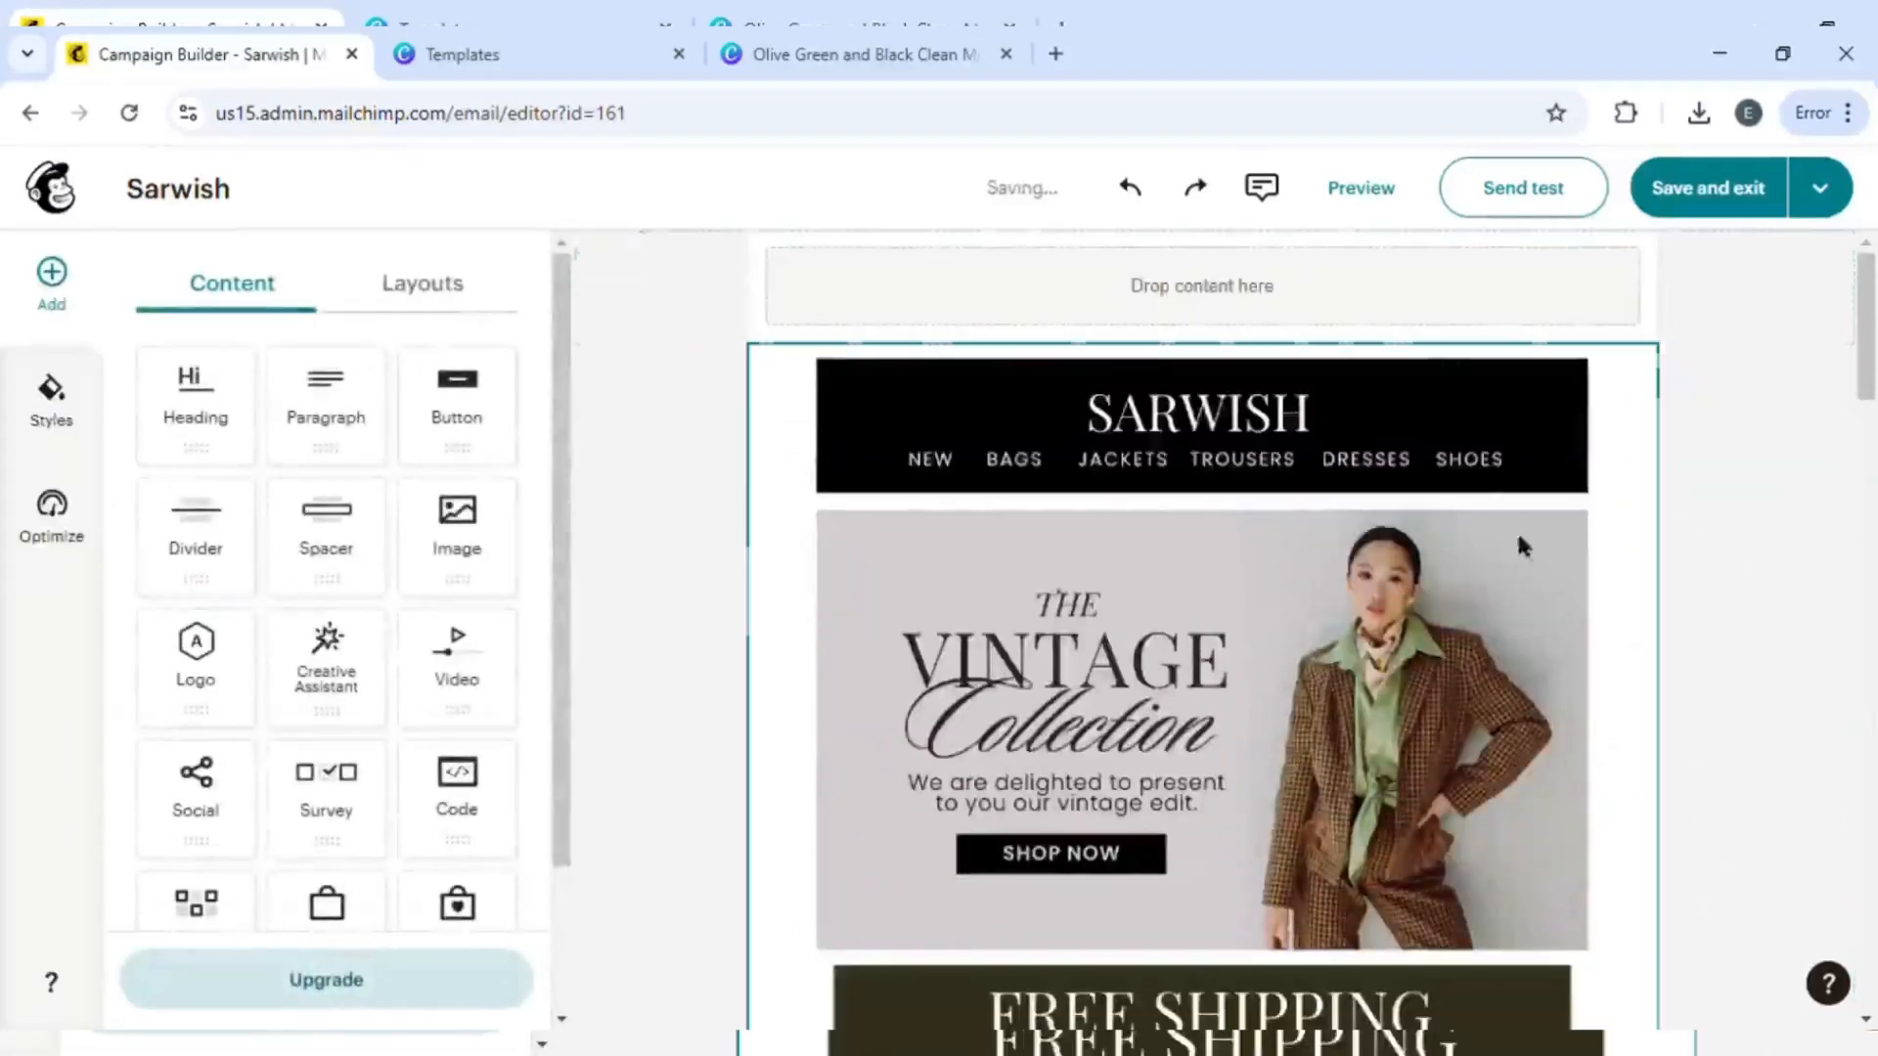
key(ctrl+z)
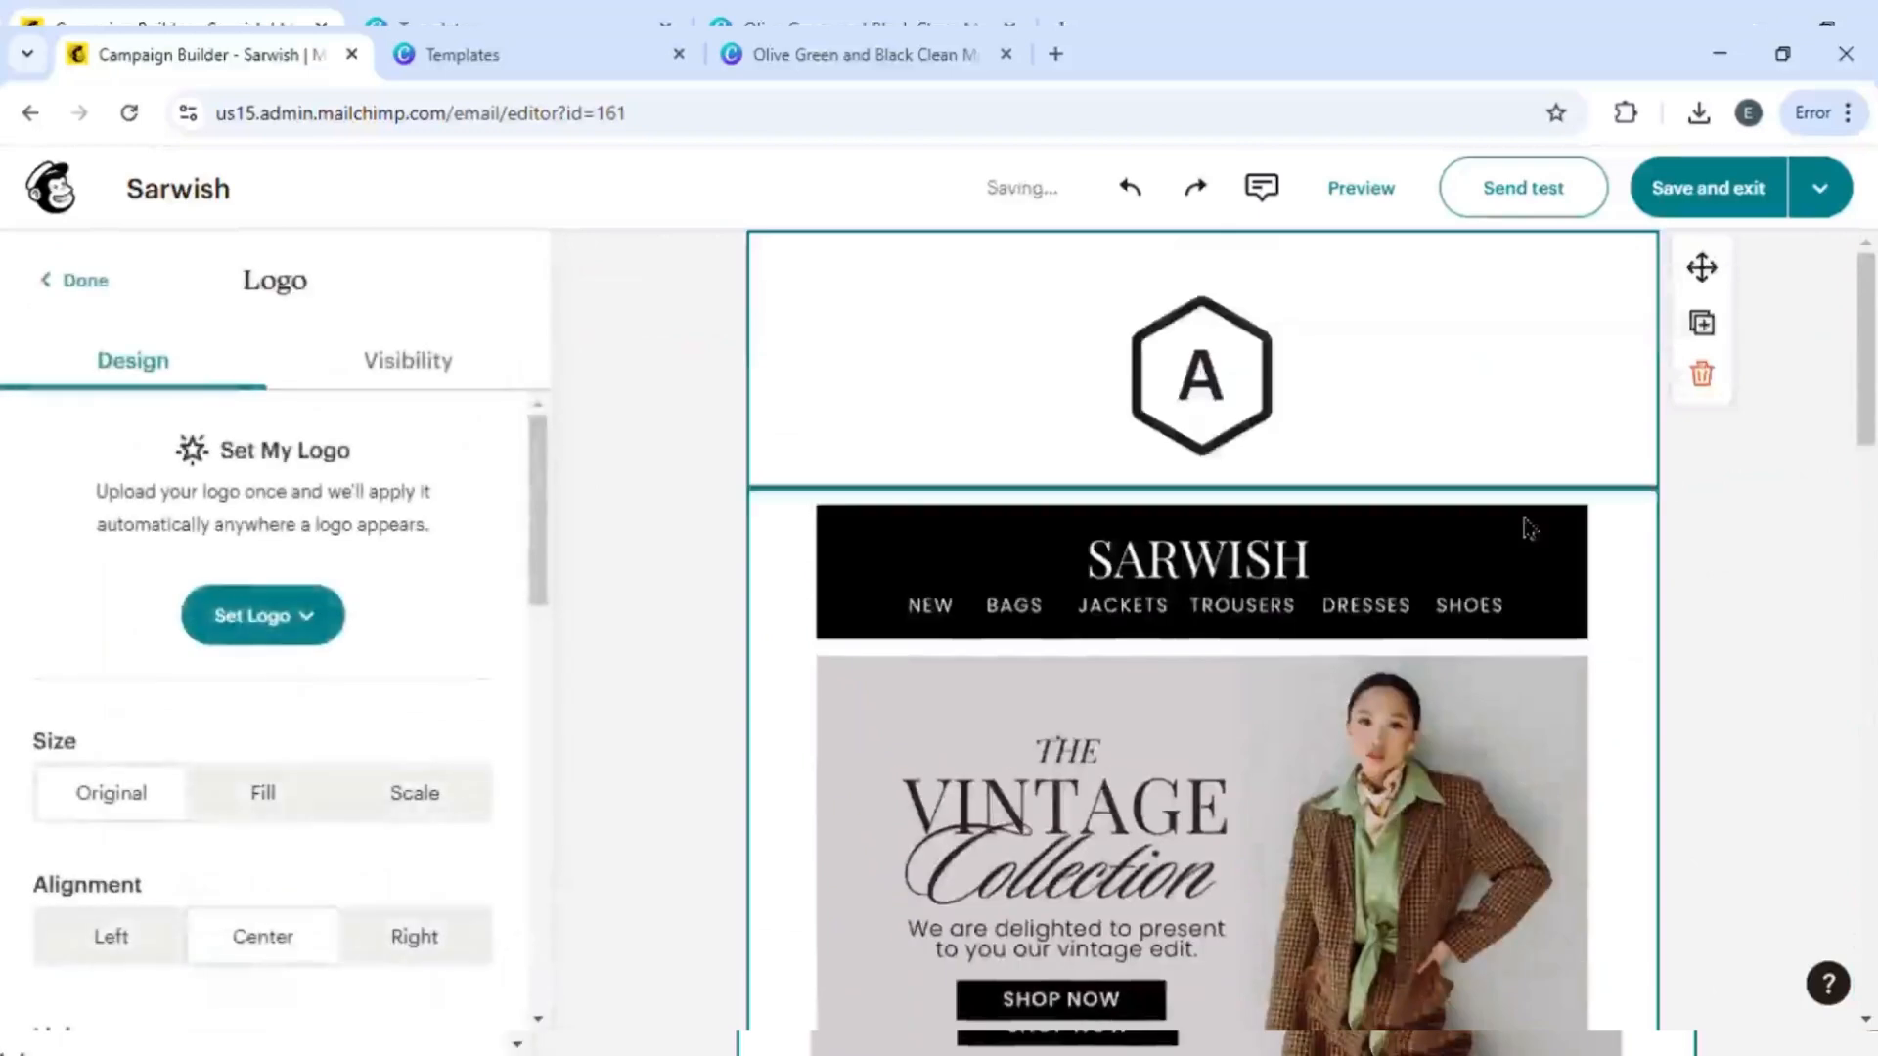
- Delete the empty image block at the bottom of the email, above the footer
scroll(1253, 889, down, 16)
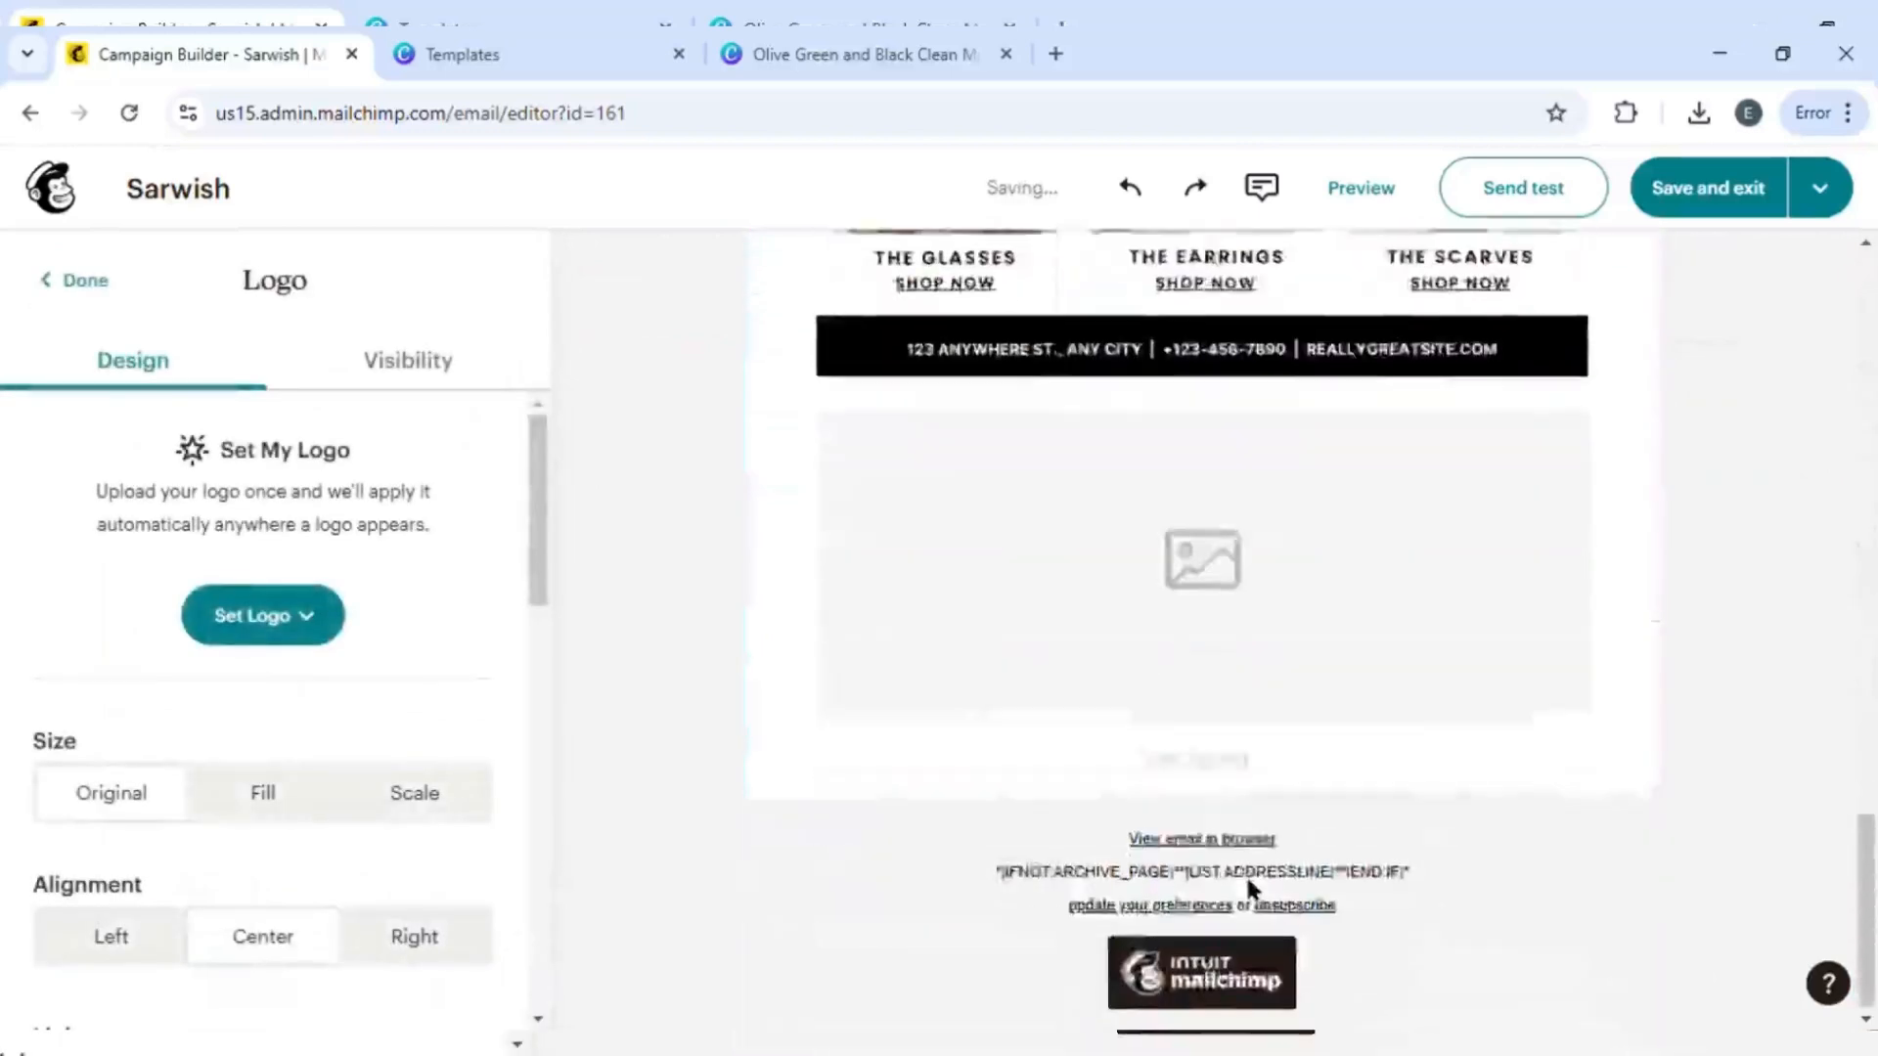
scroll(1253, 889, up, 9)
scroll(1247, 880, up, 7)
scroll(1248, 880, down, 16)
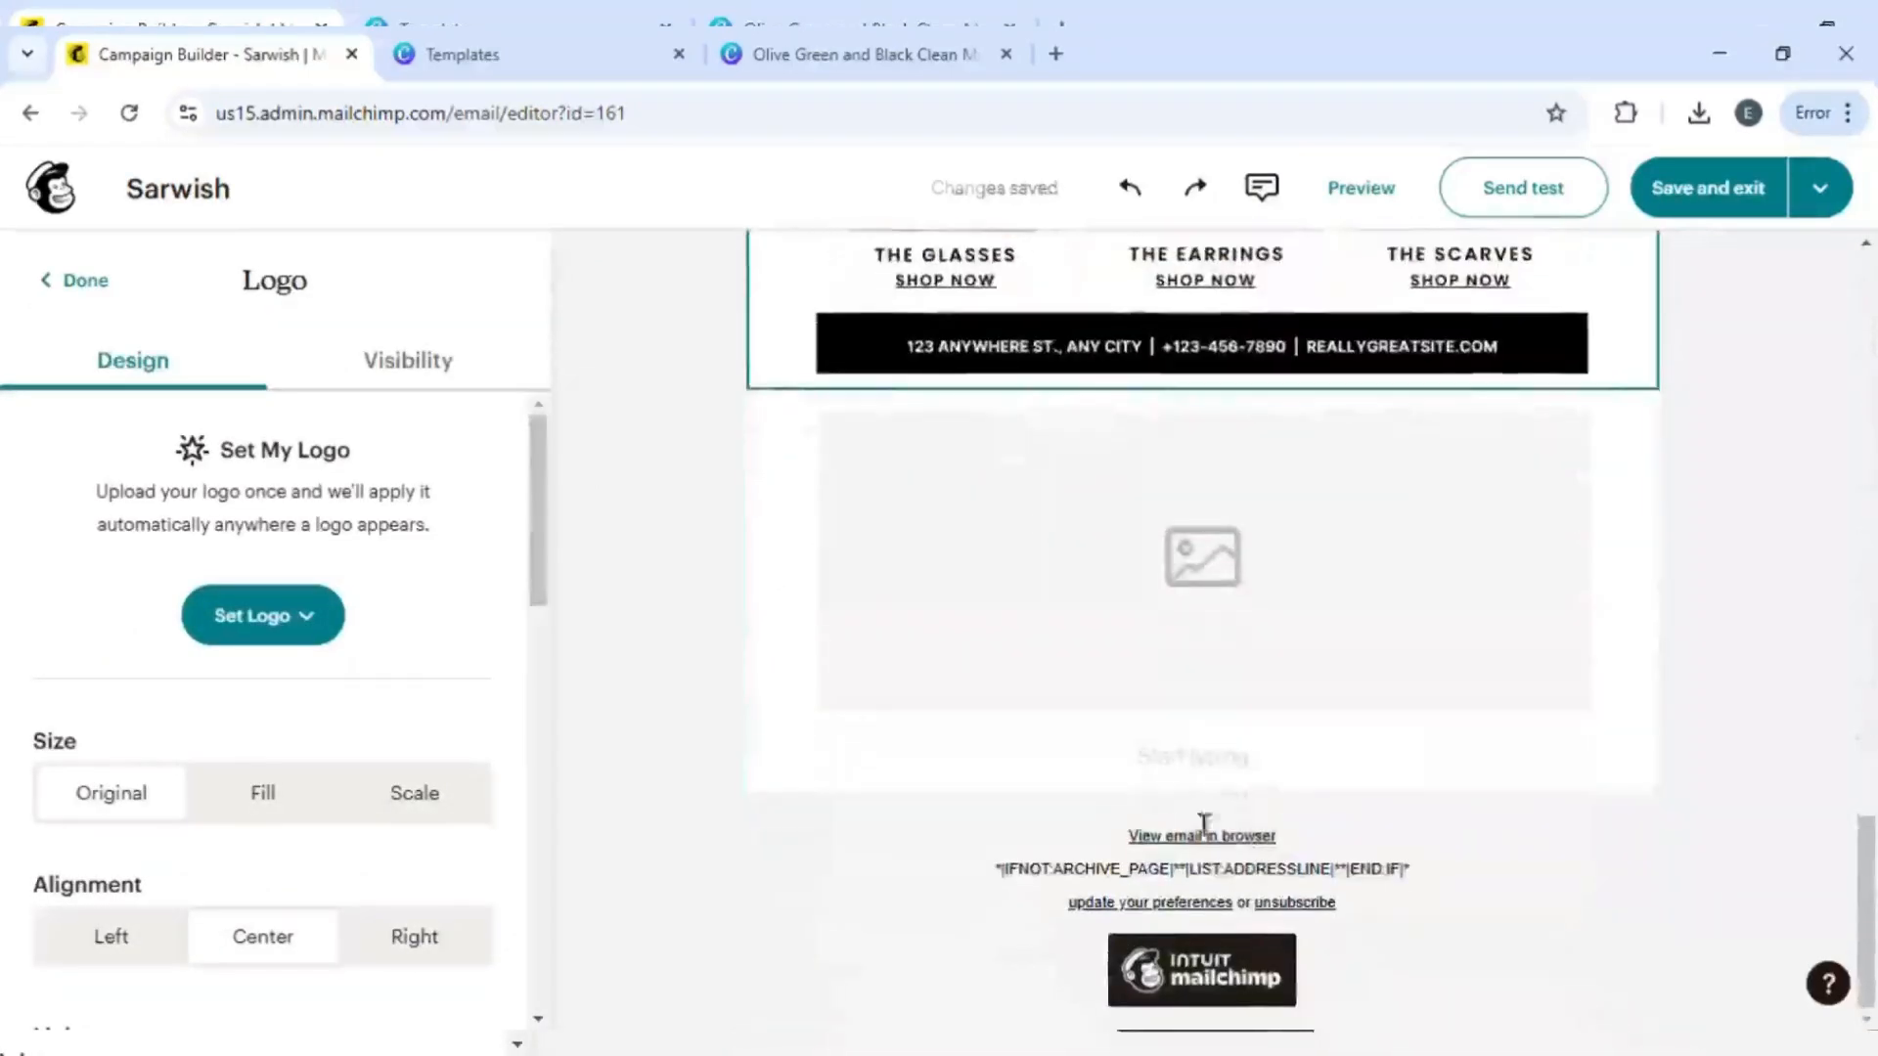
click(1035, 526)
click(1702, 532)
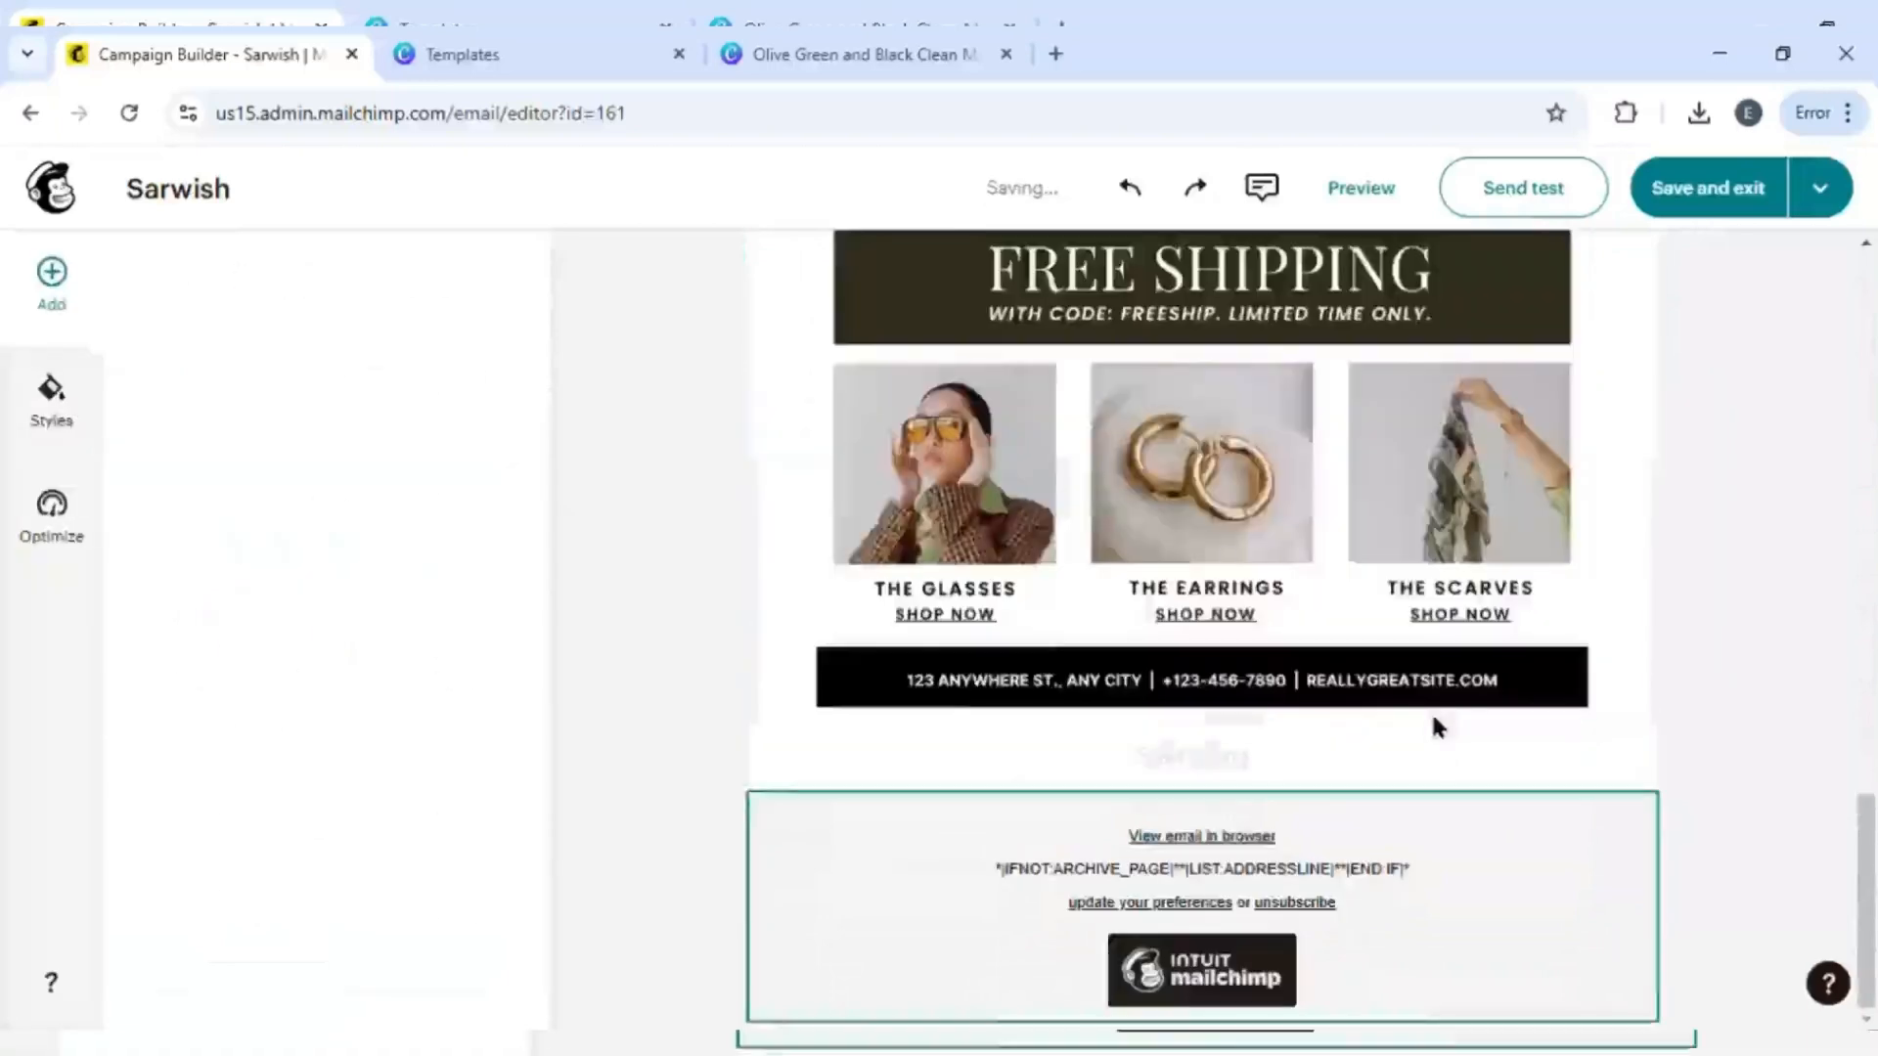
- Add an Image block above the logo and upload the newsletter design into it
scroll(1333, 759, up, 16)
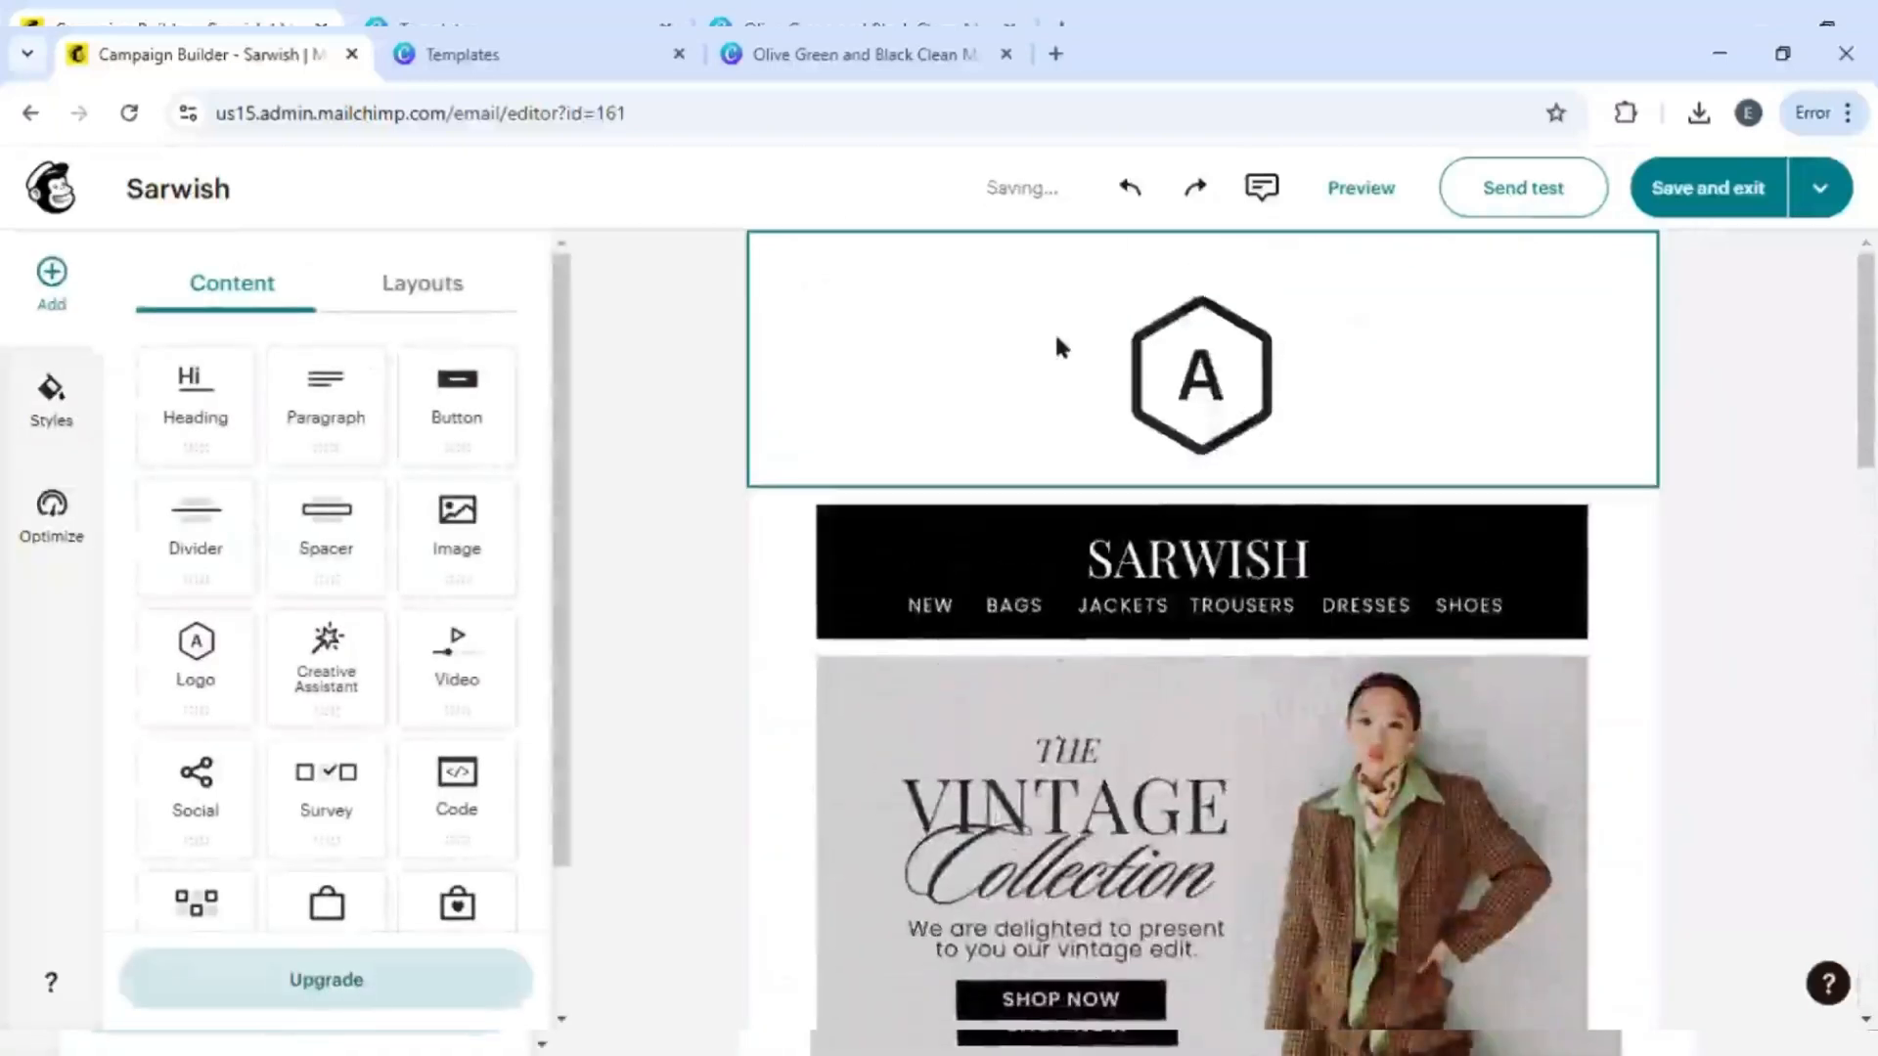
click(1103, 384)
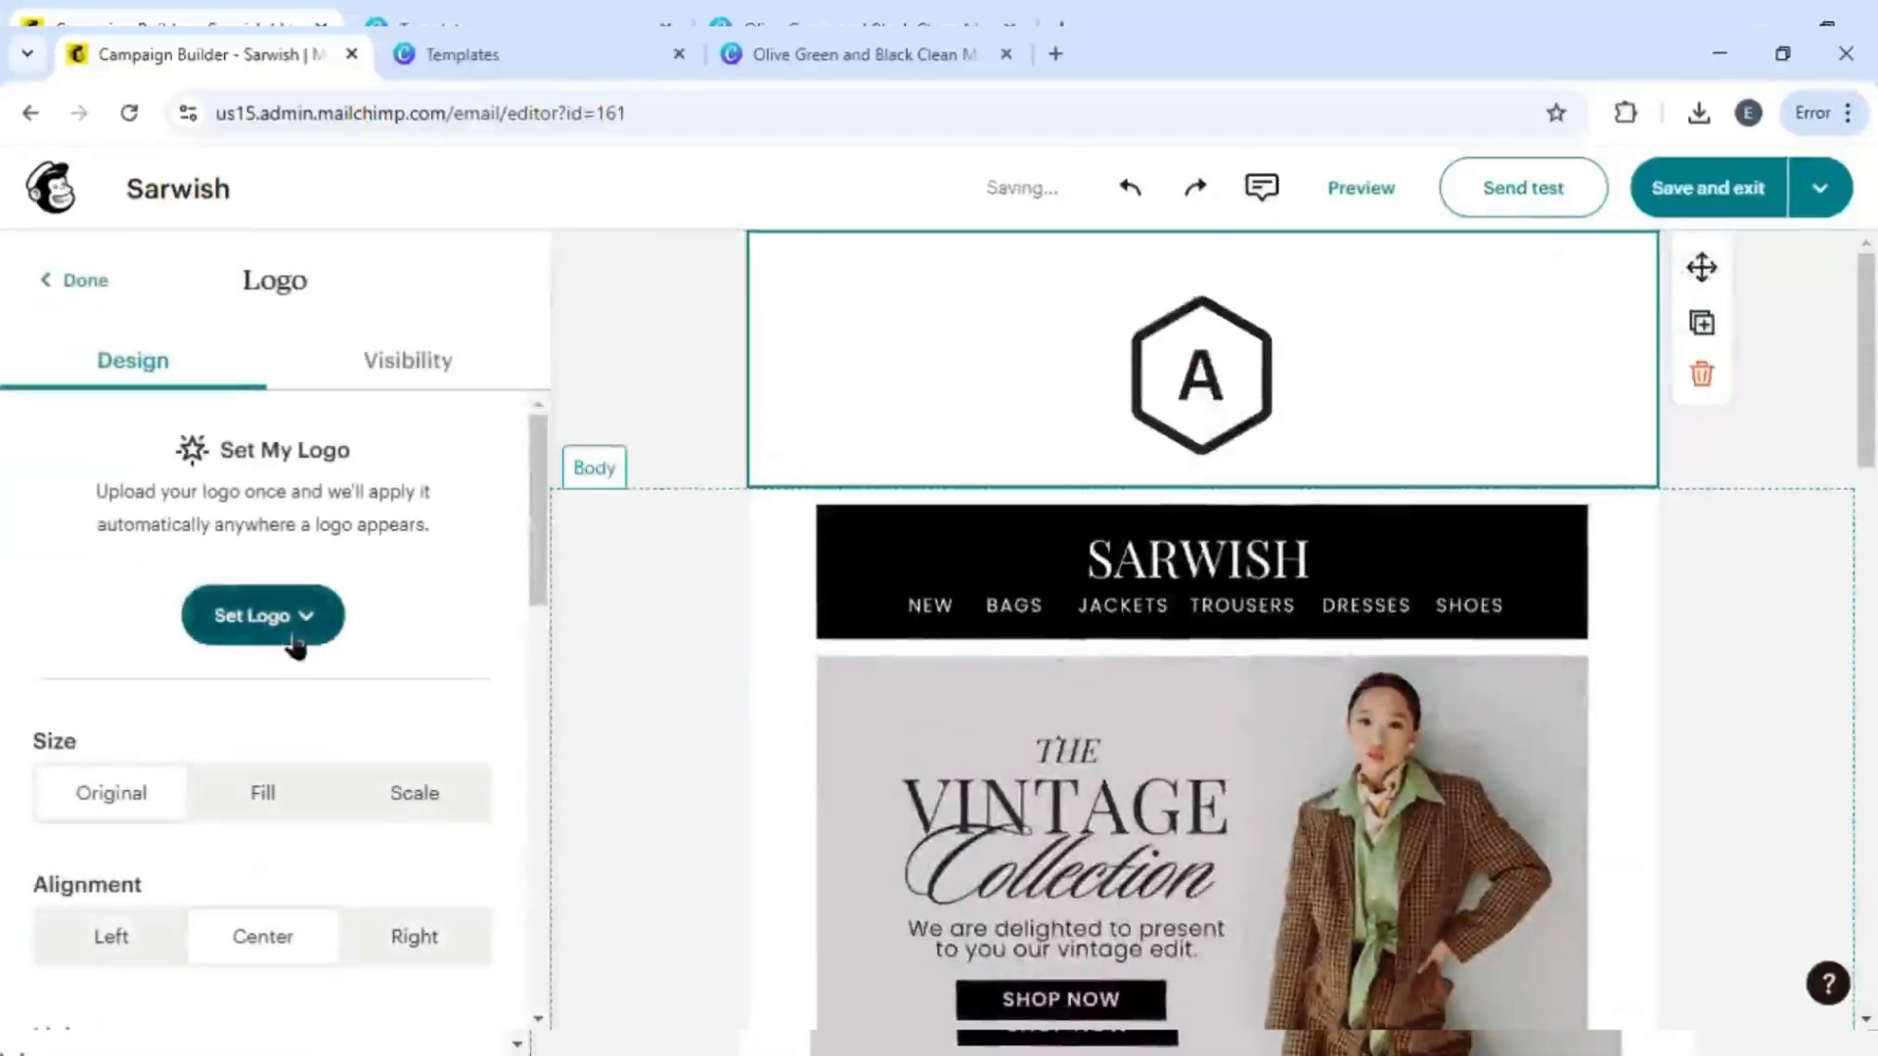
scroll(336, 654, down, 9)
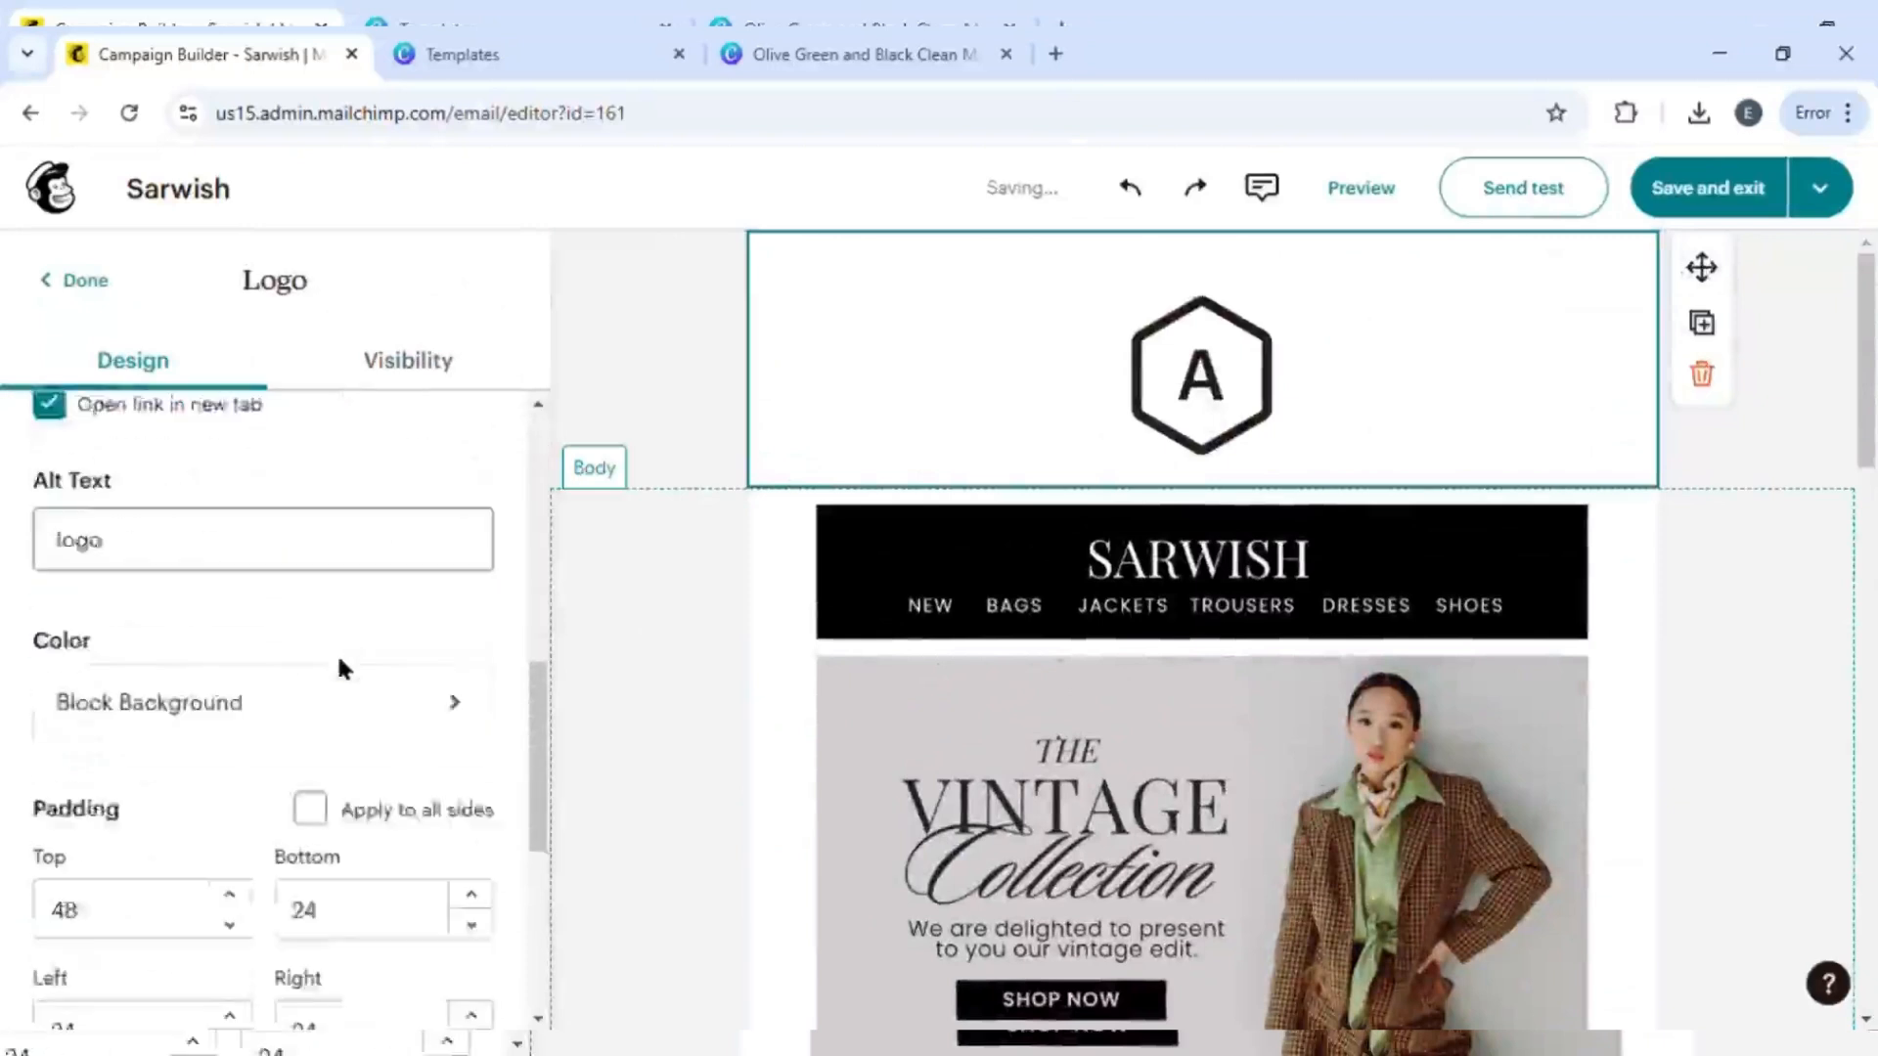
scroll(348, 662, up, 5)
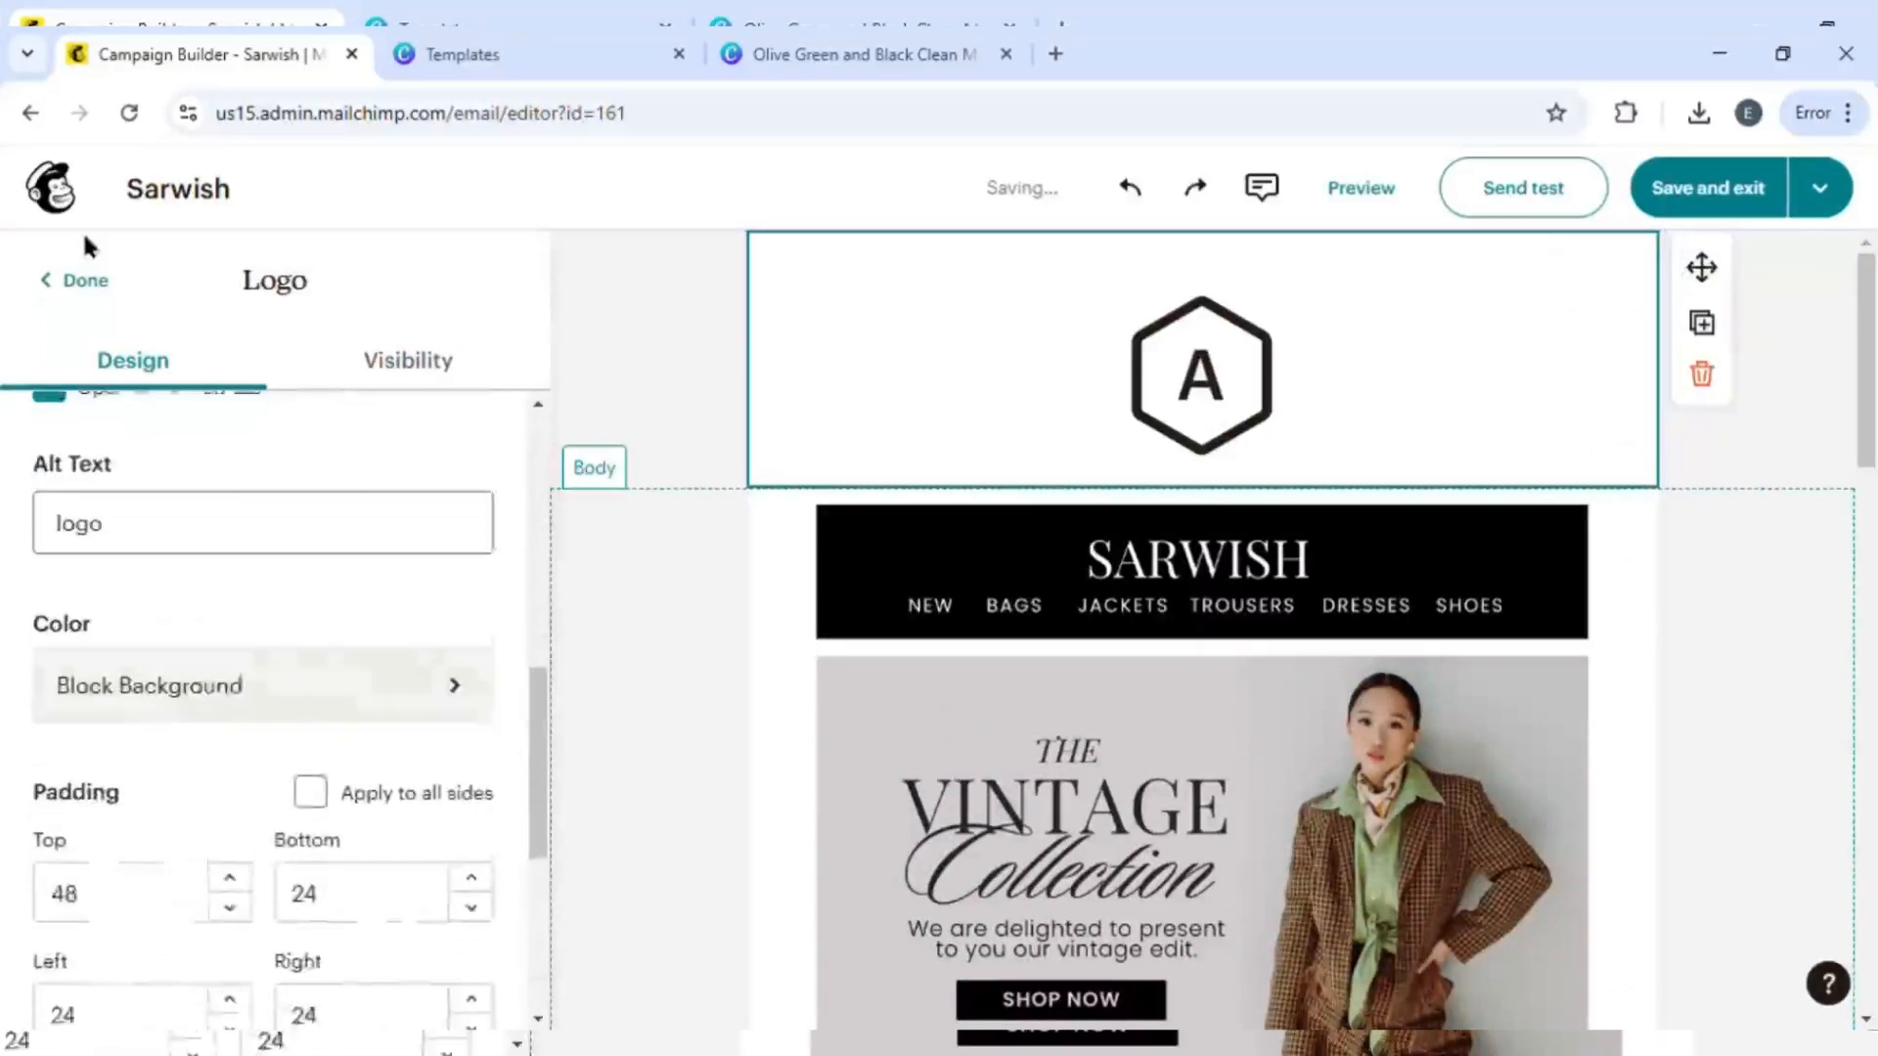
click(93, 287)
drag(489, 556, 1125, 391)
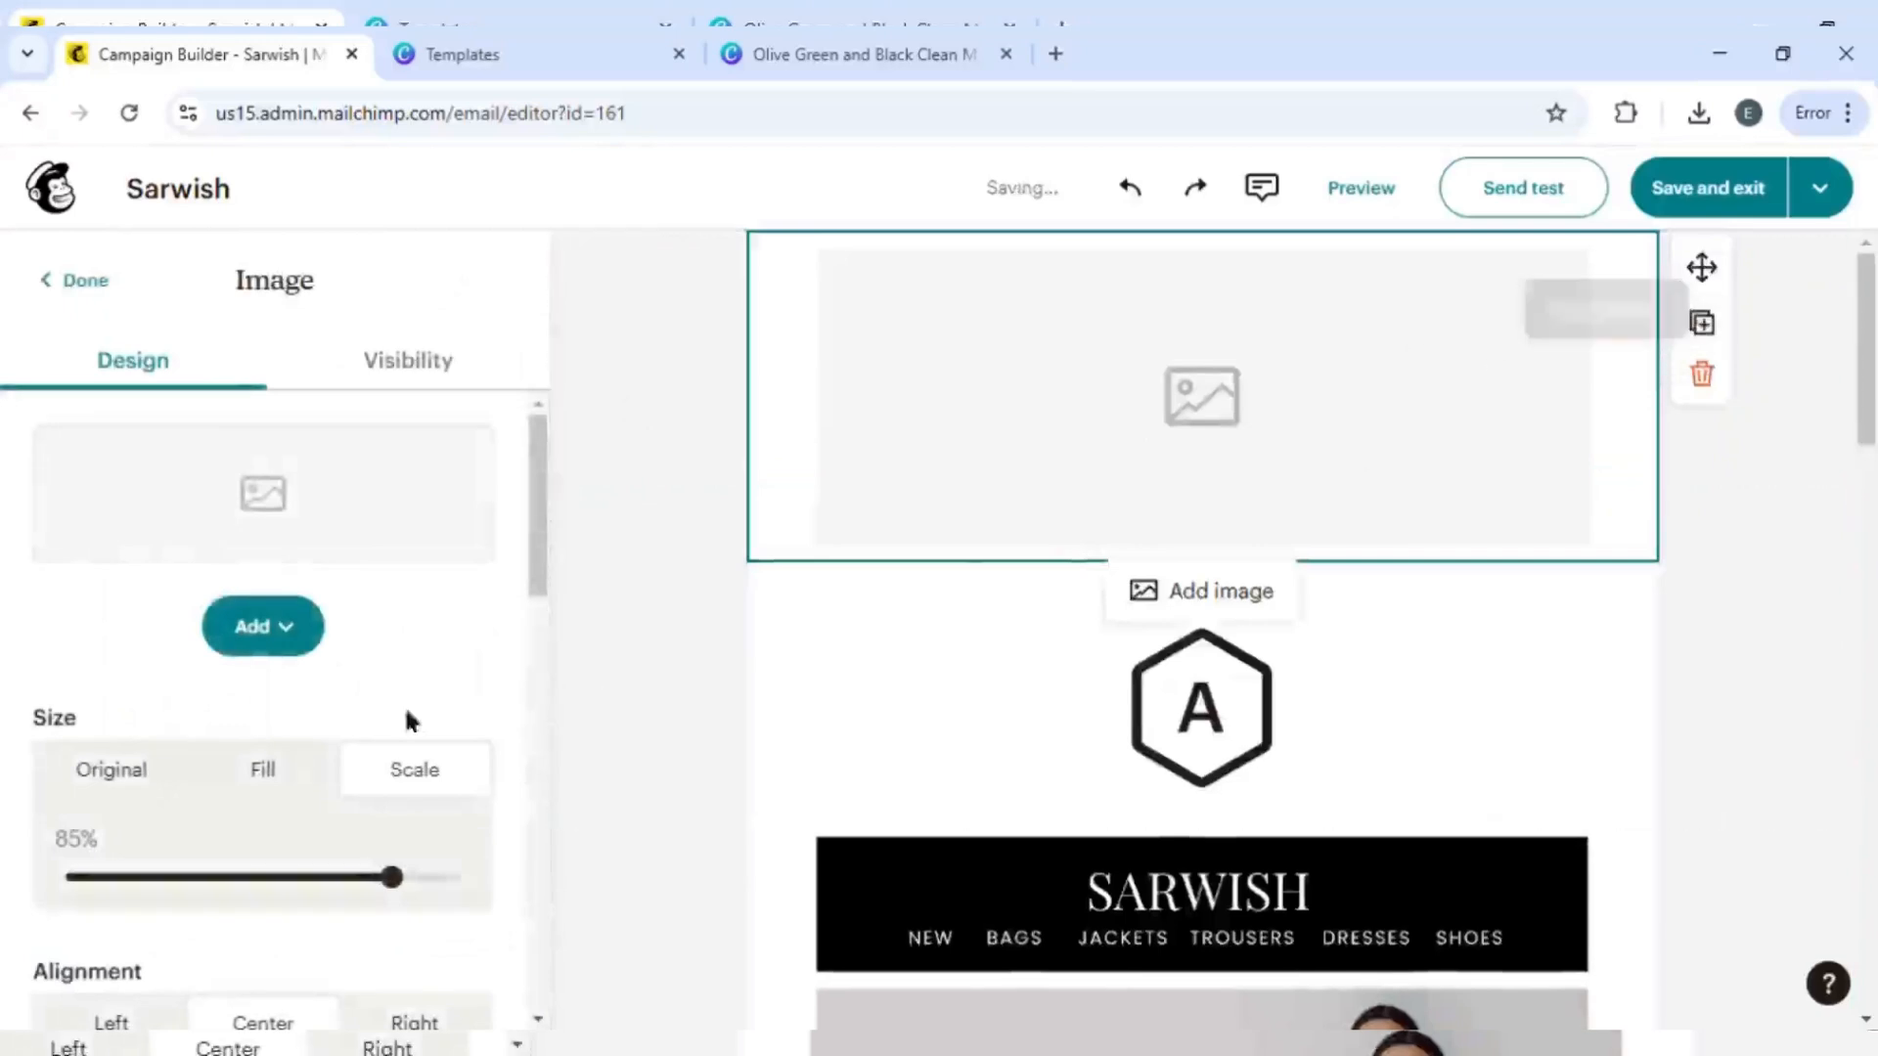
click(279, 643)
click(458, 706)
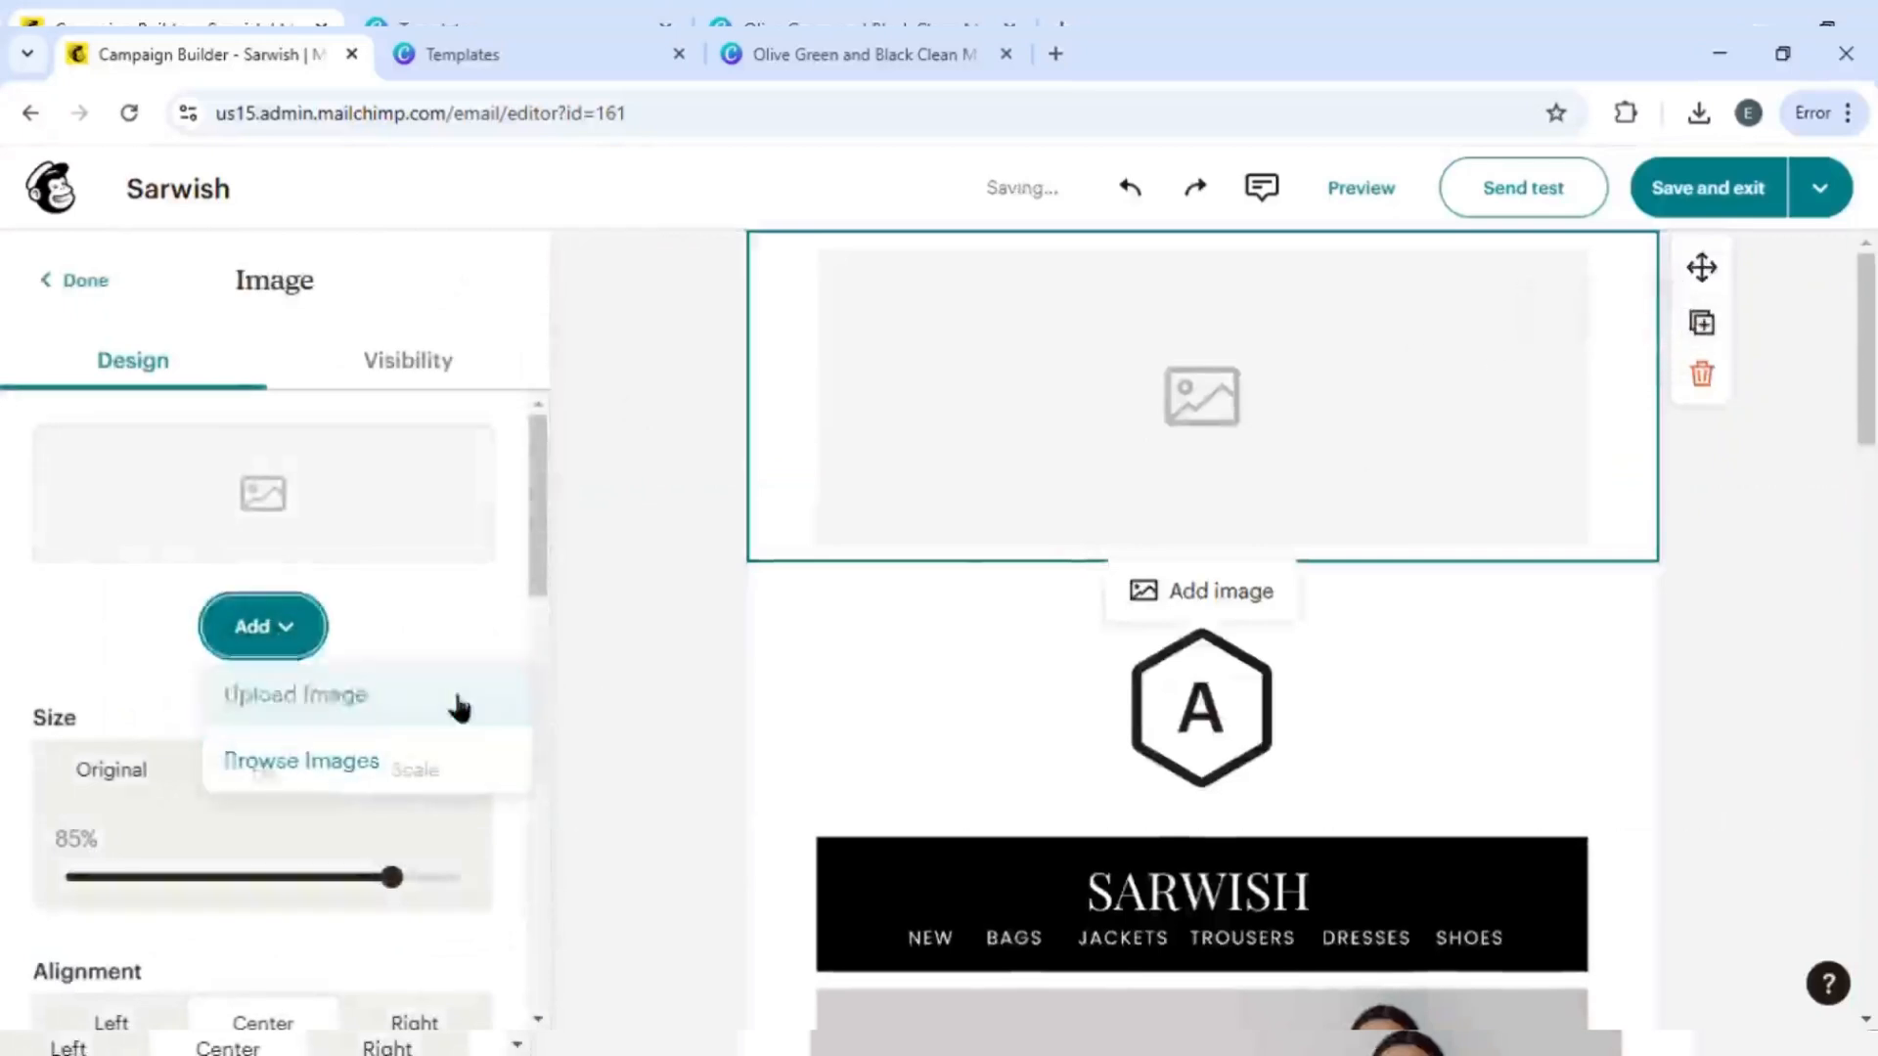
double_click(998, 336)
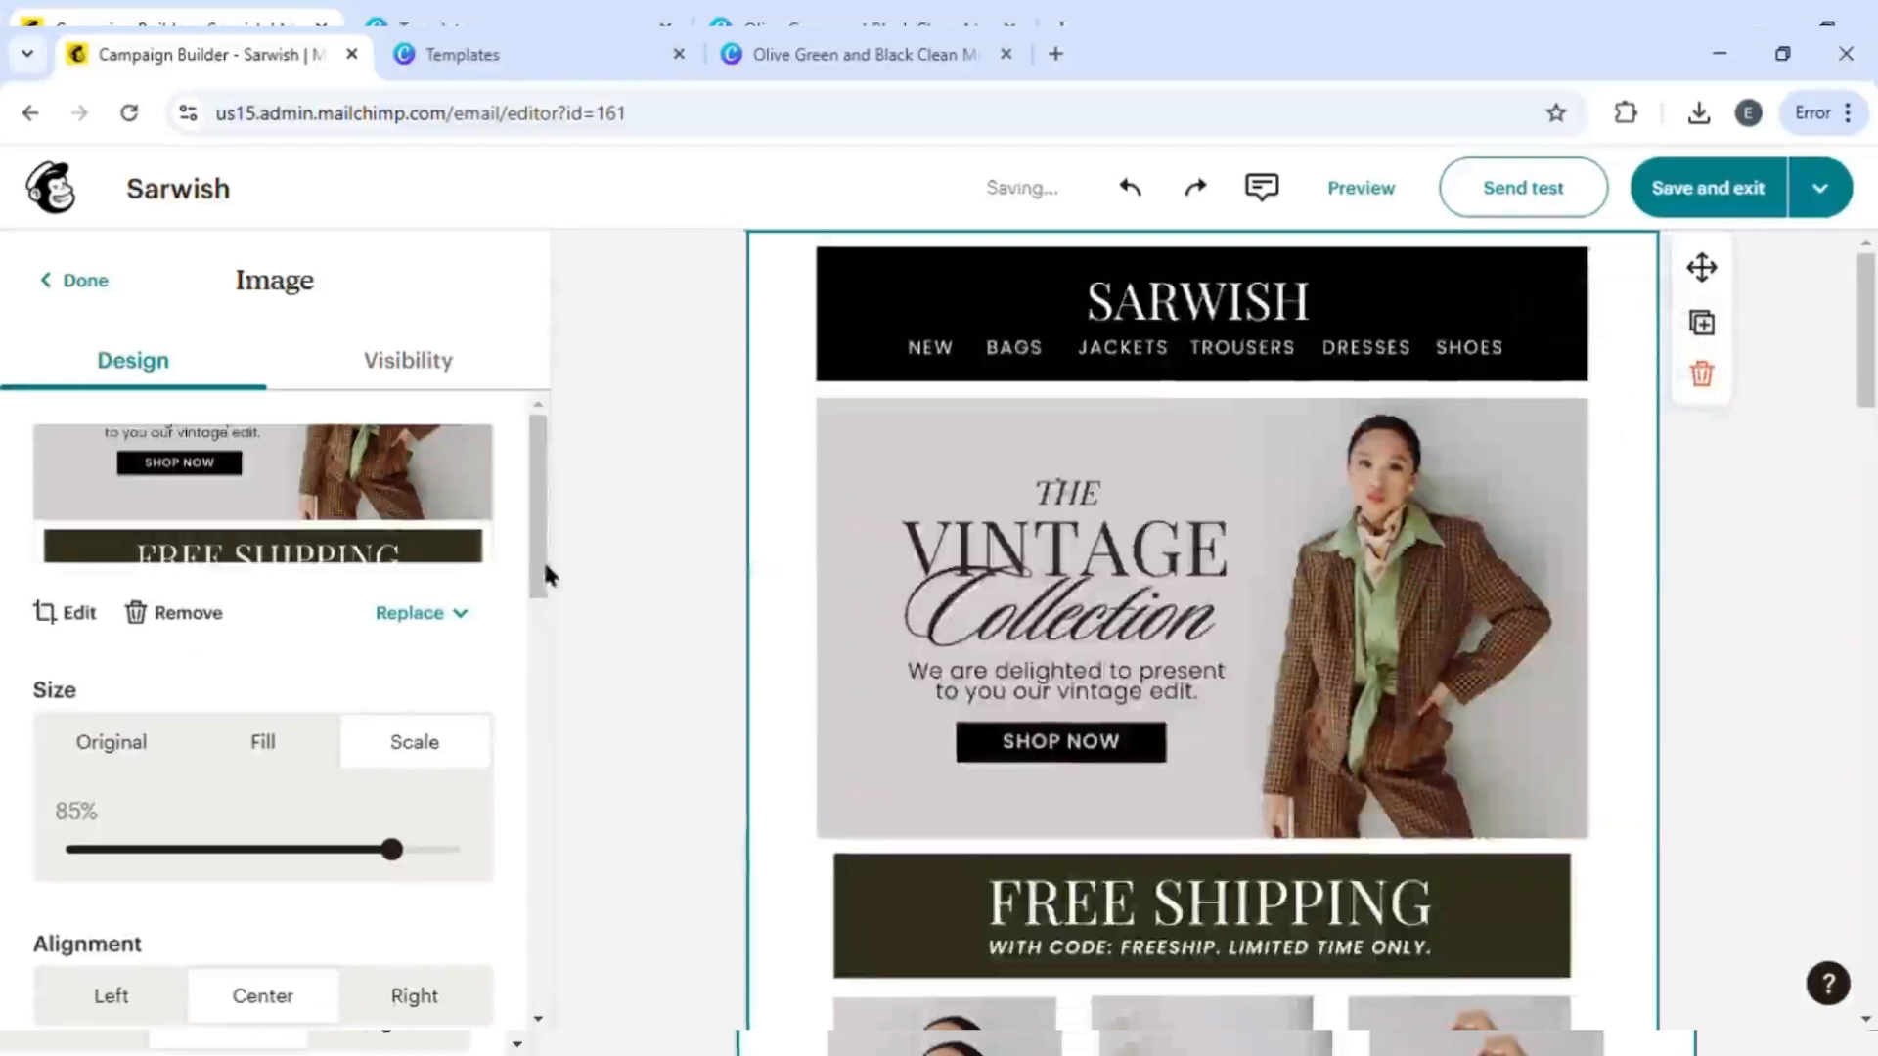
- Crop the top image to the Sarwish header and Vintage Collection hero section and save
click(64, 613)
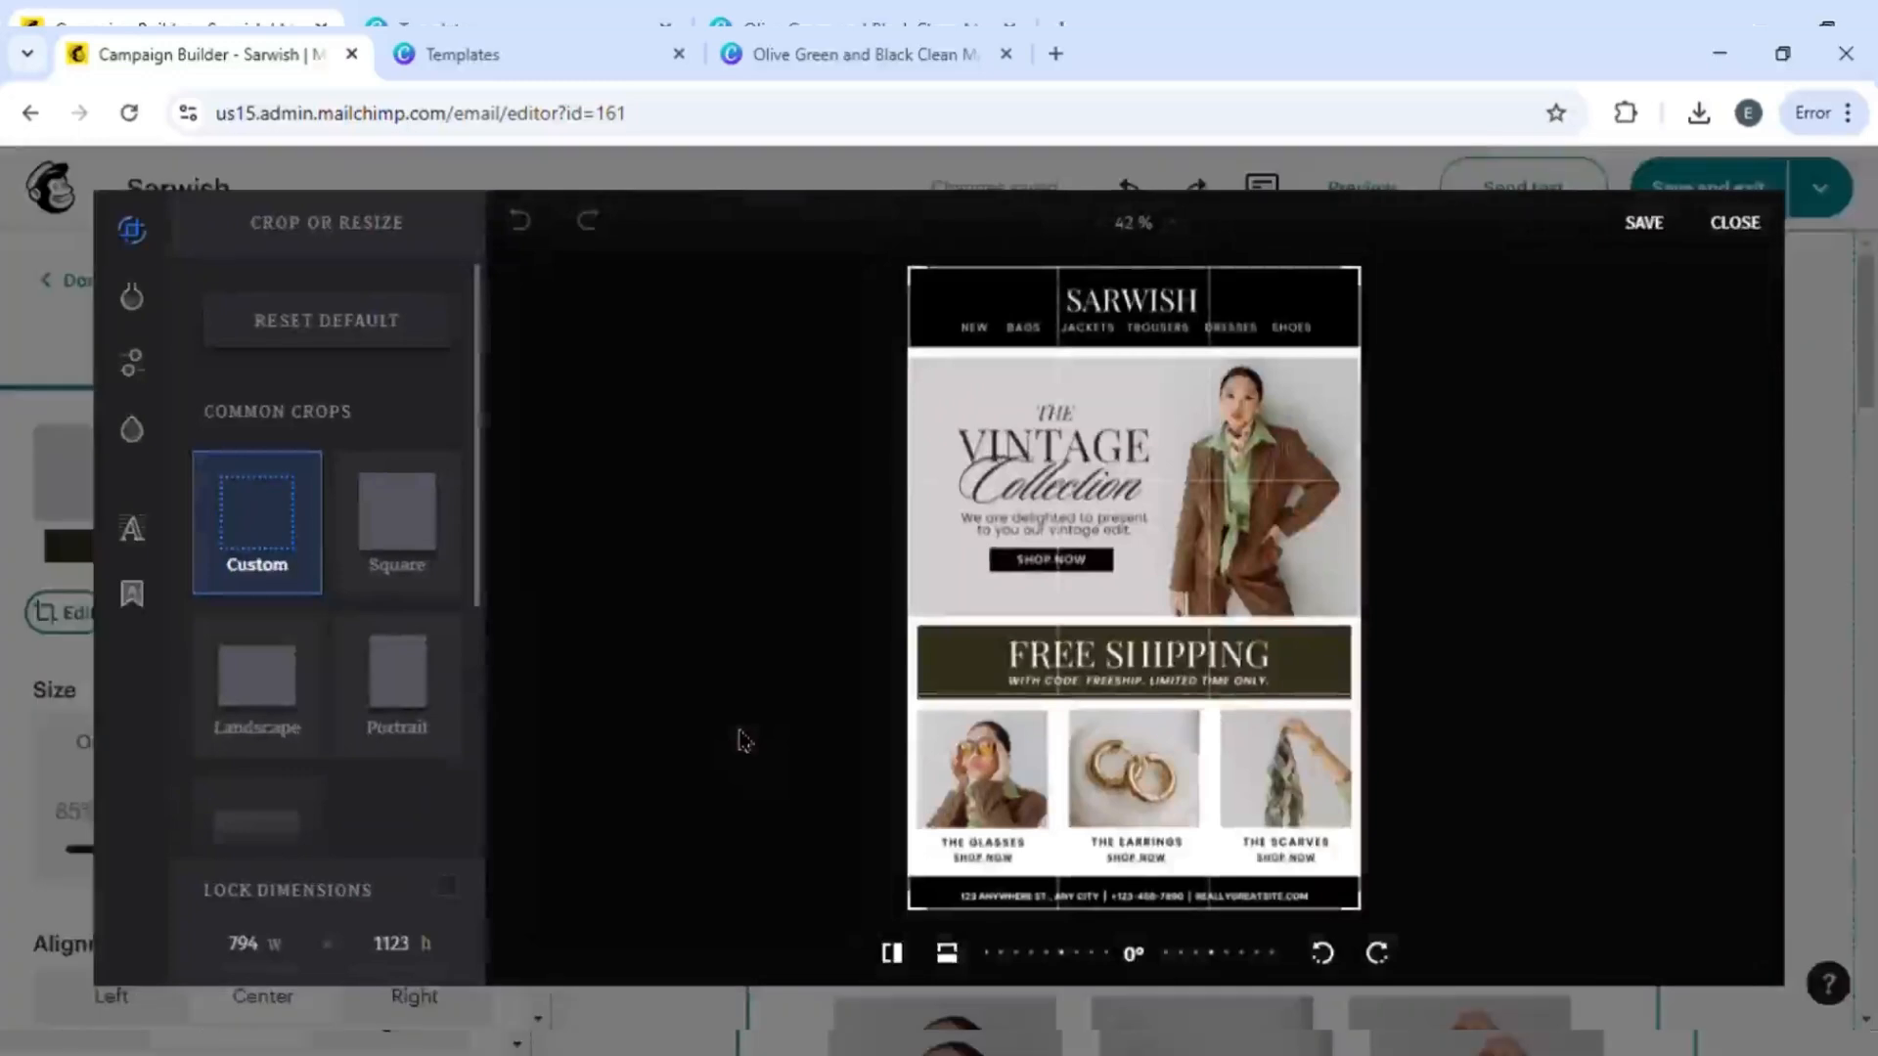
drag(1368, 920, 1369, 628)
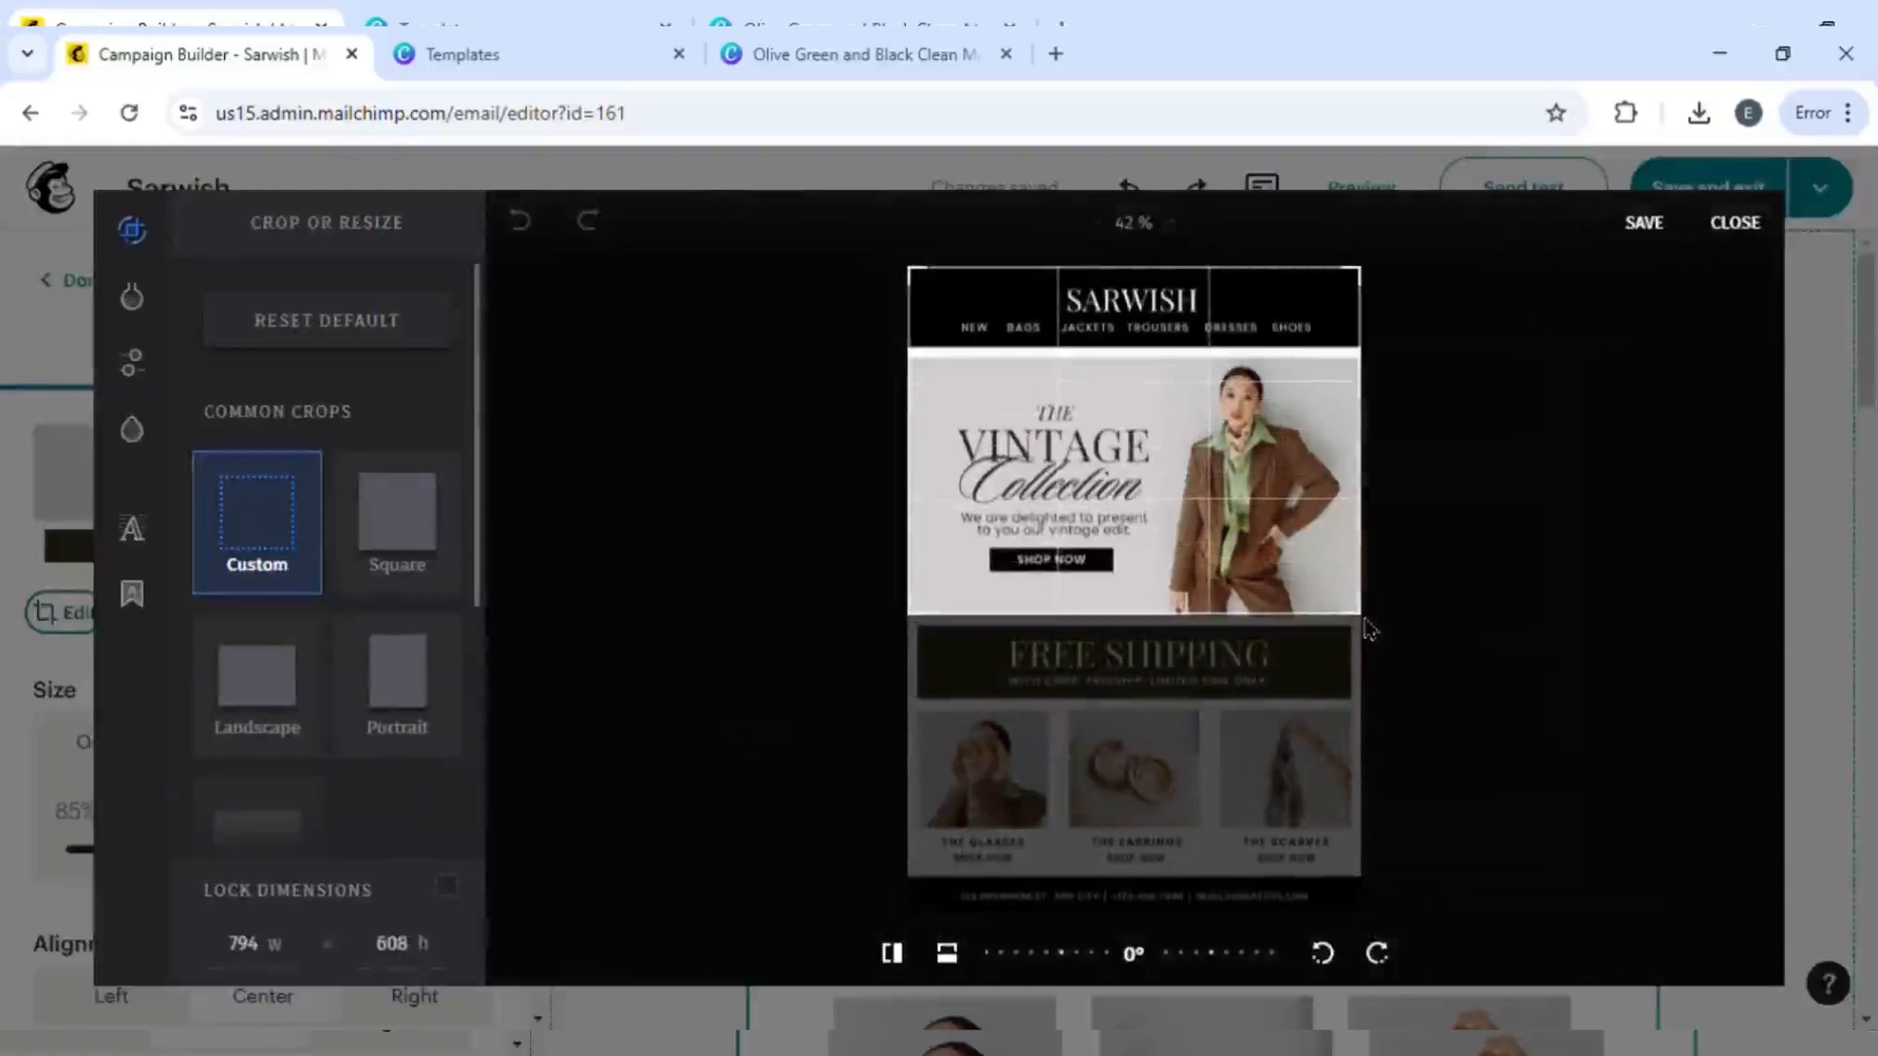
click(1663, 233)
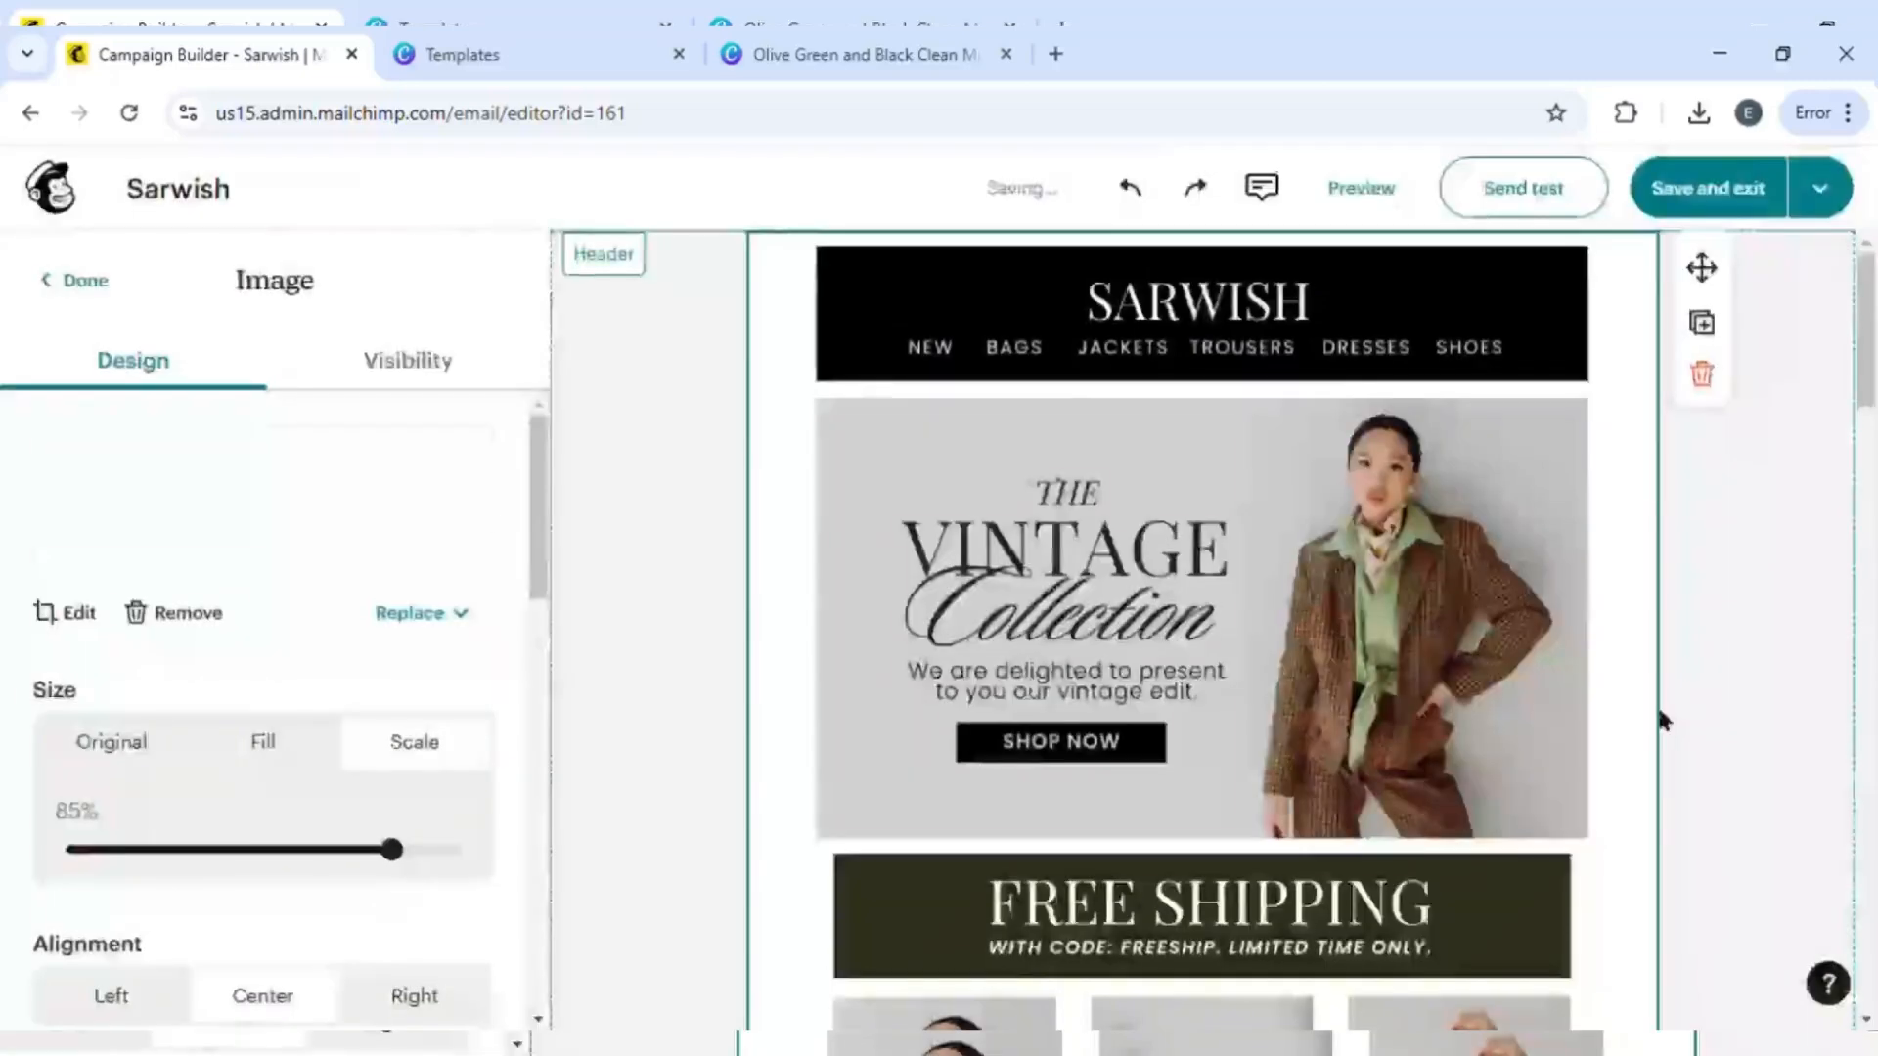
- Delete the logo block below the top image
scroll(1834, 712, down, 3)
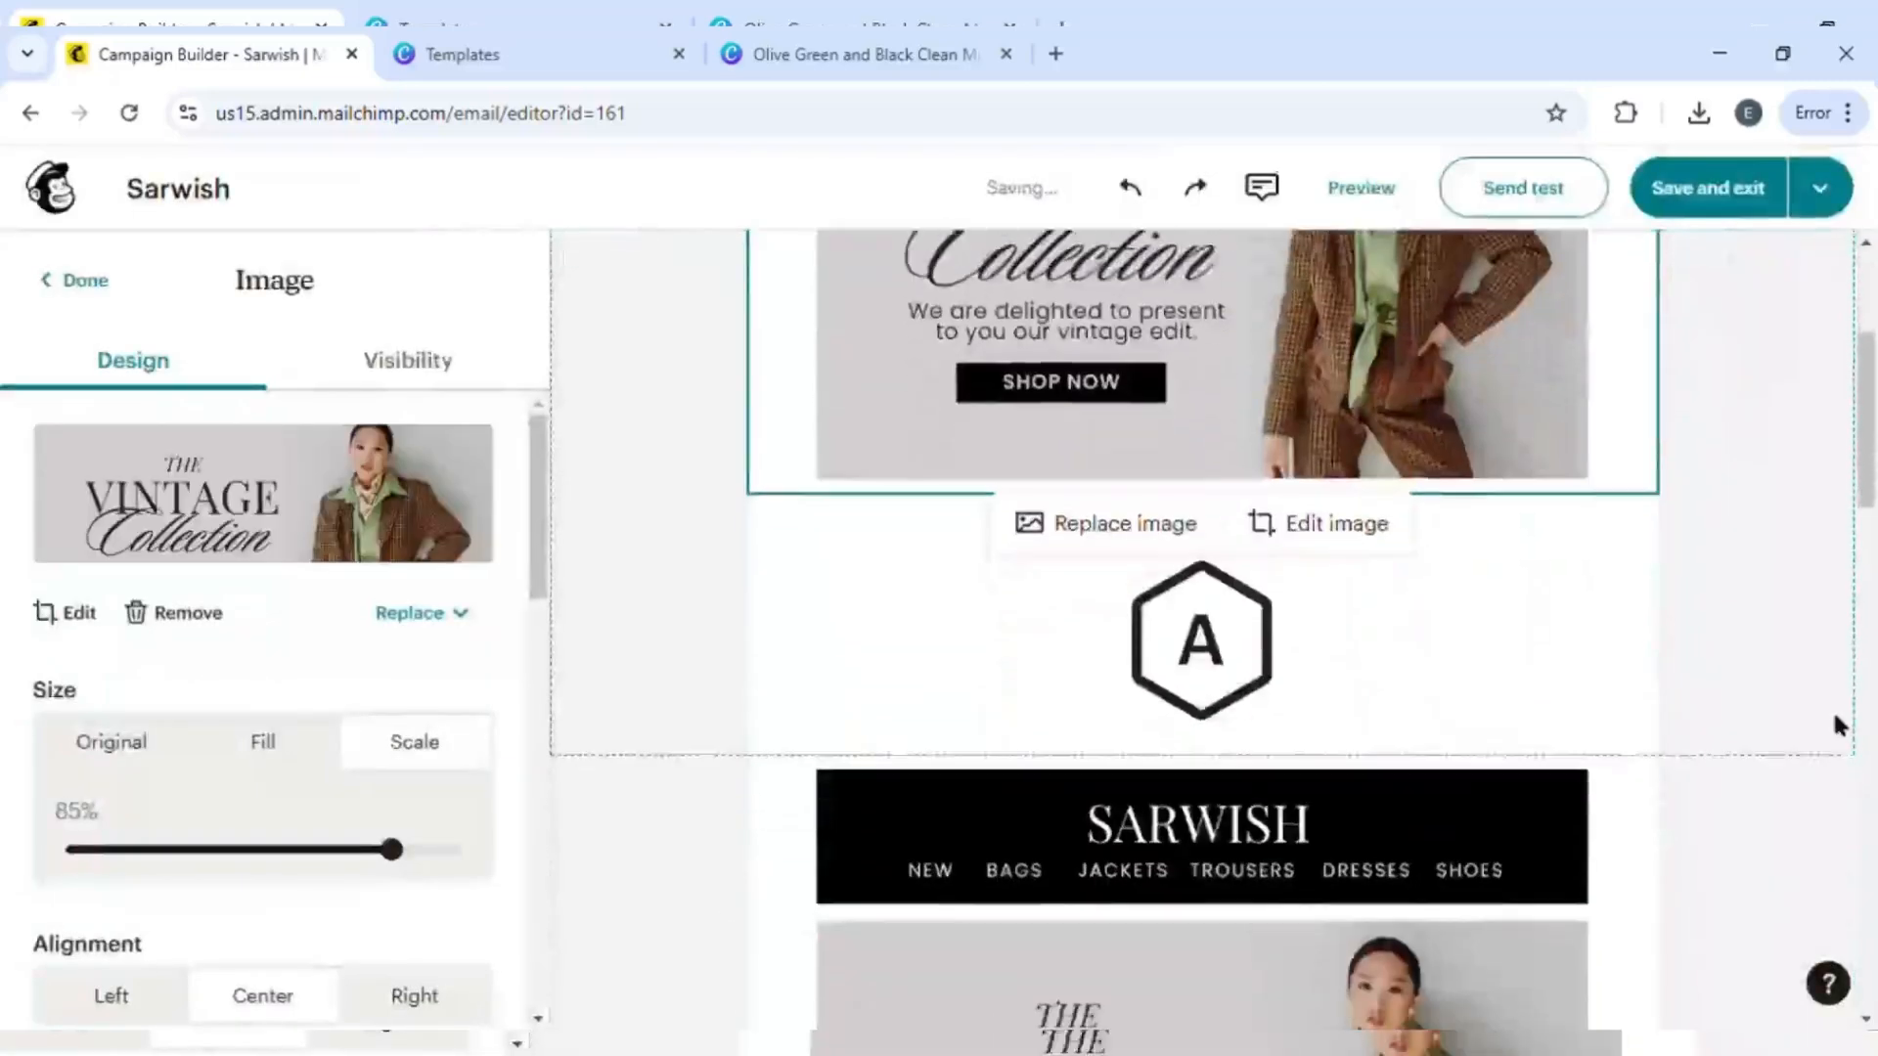
click(1318, 692)
click(1702, 648)
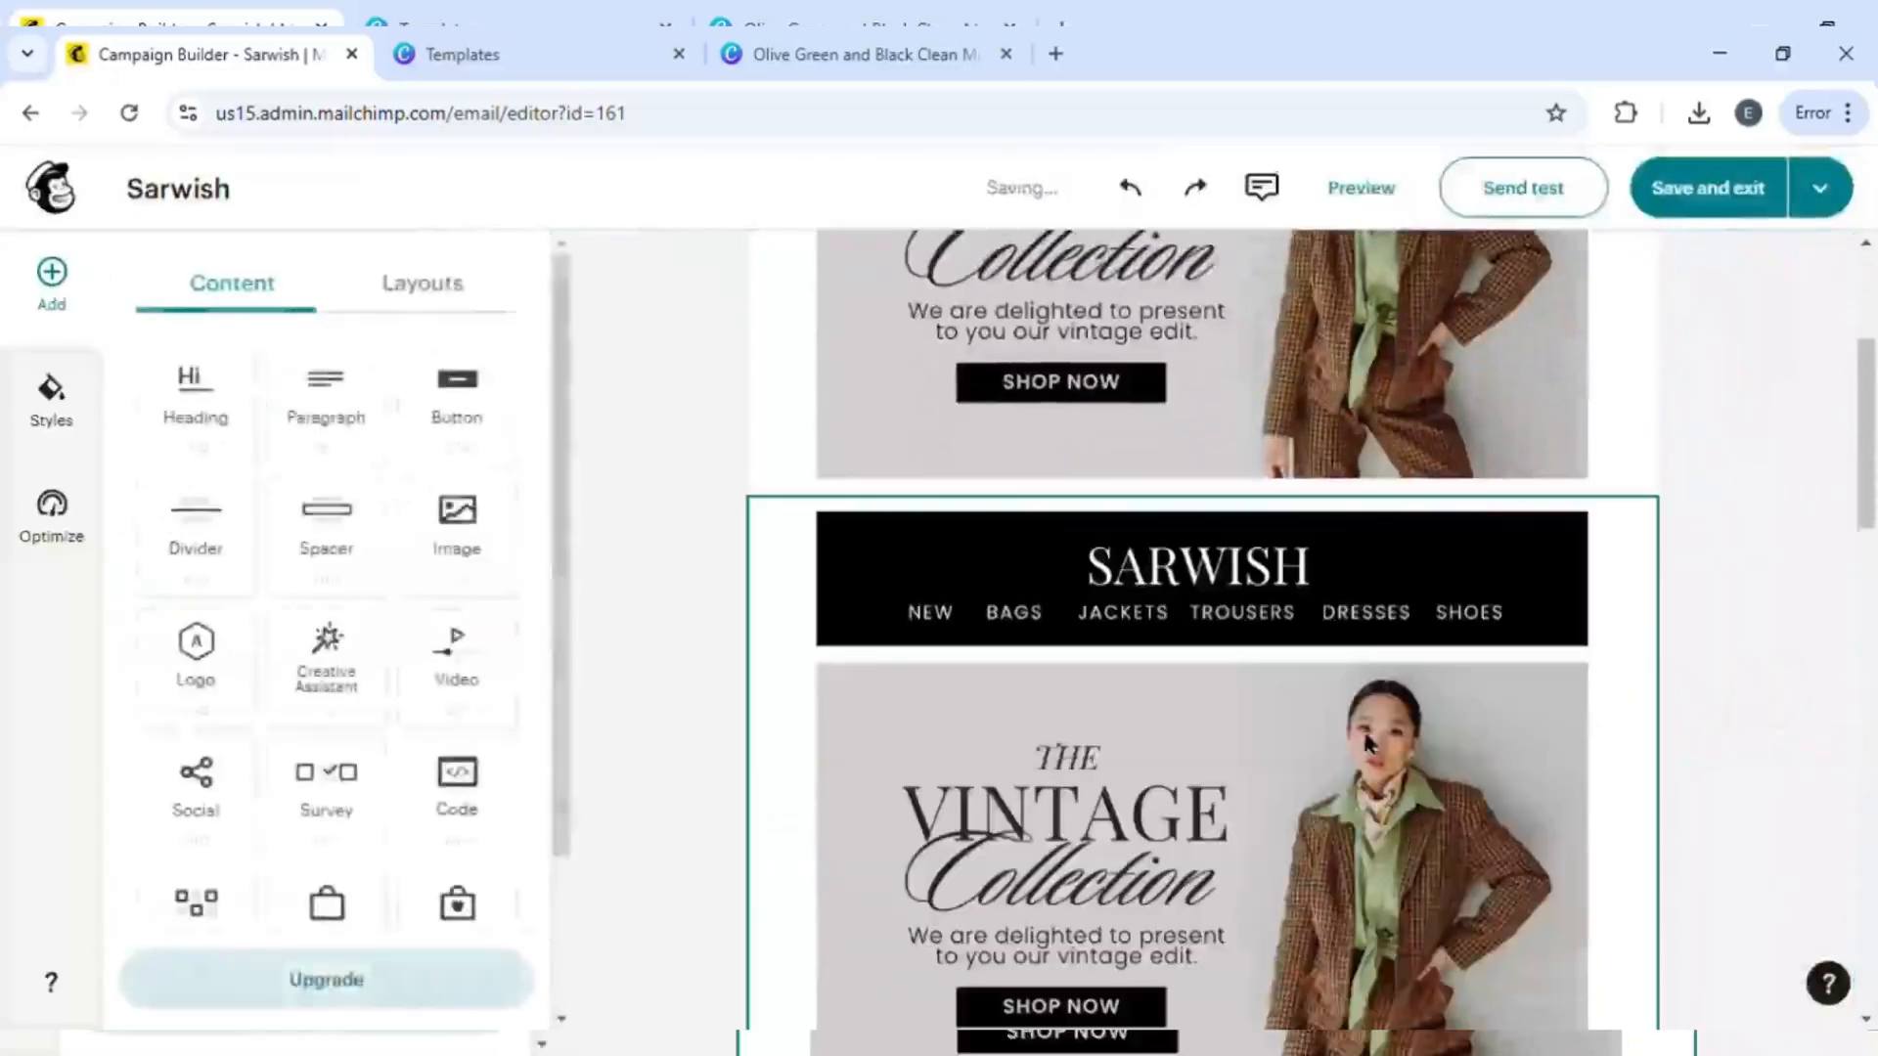
- Crop the next newsletter image down to the Free Shipping banner and save
click(1539, 641)
click(1322, 469)
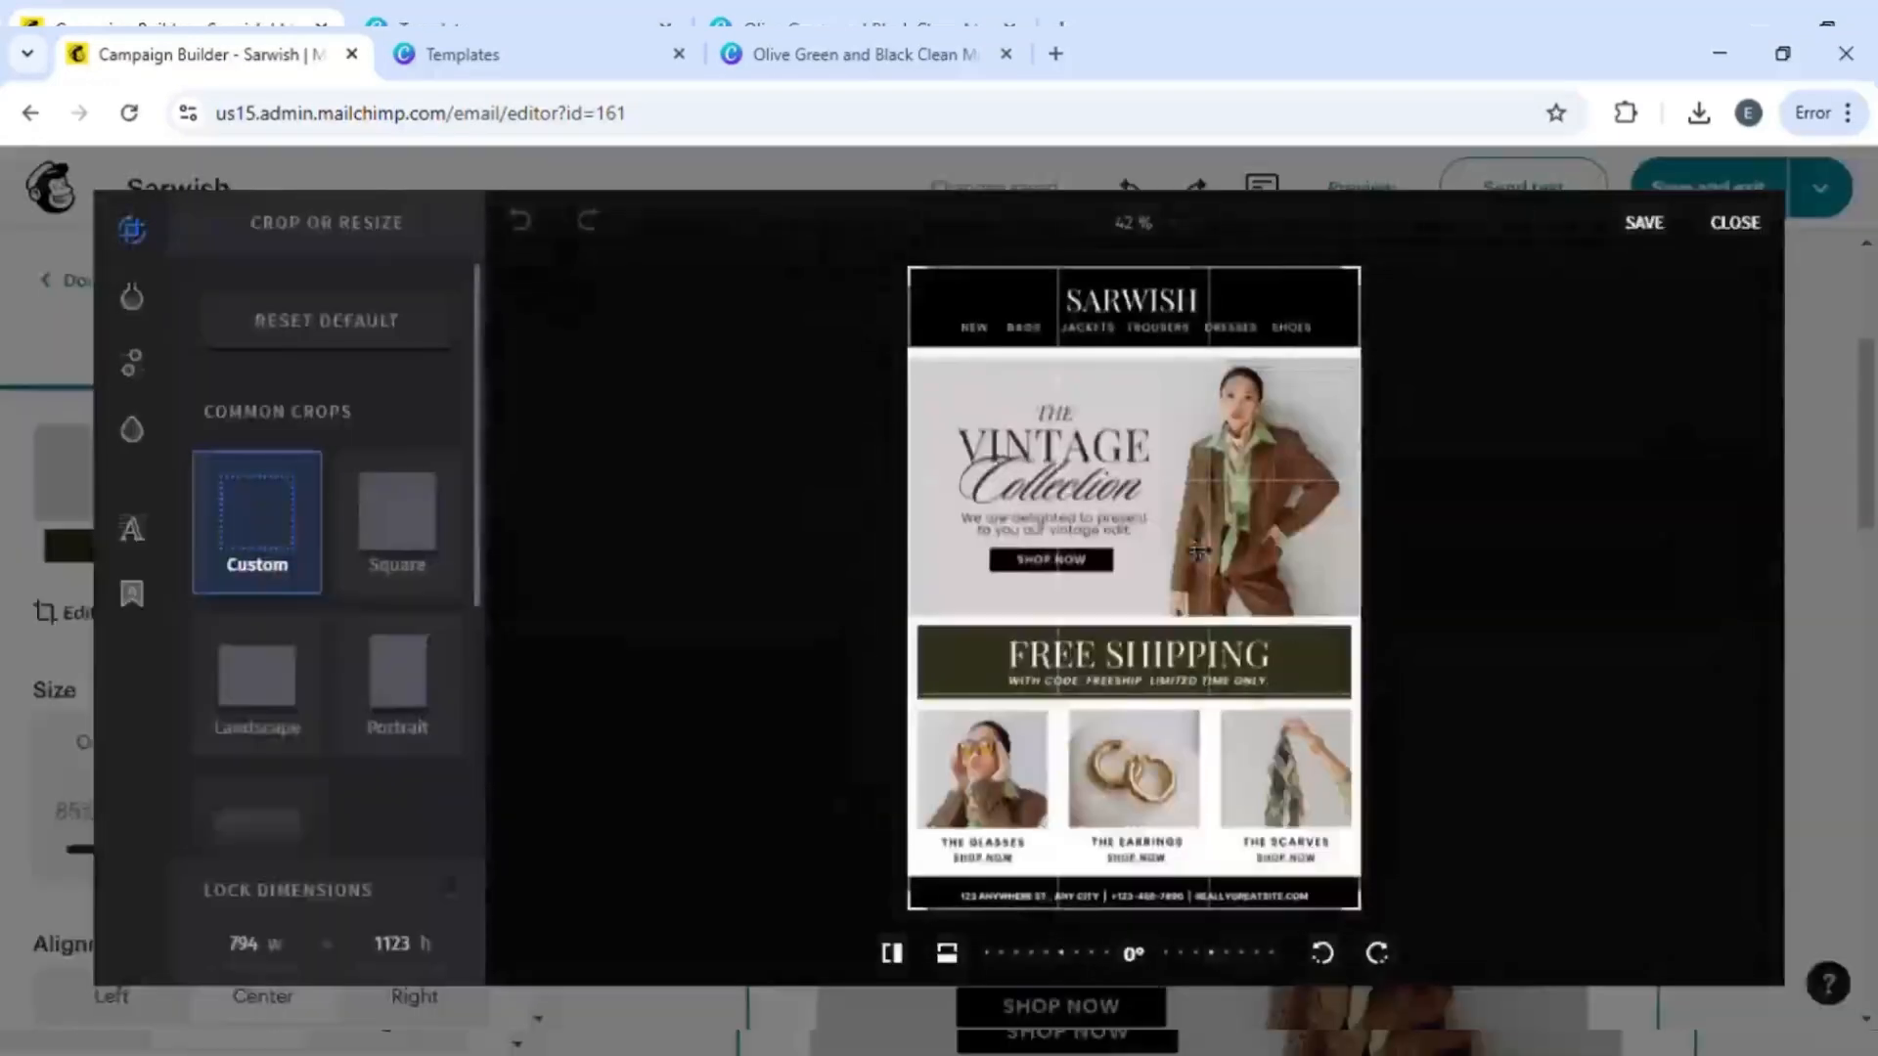
drag(1368, 283, 1415, 633)
drag(1372, 911, 1380, 712)
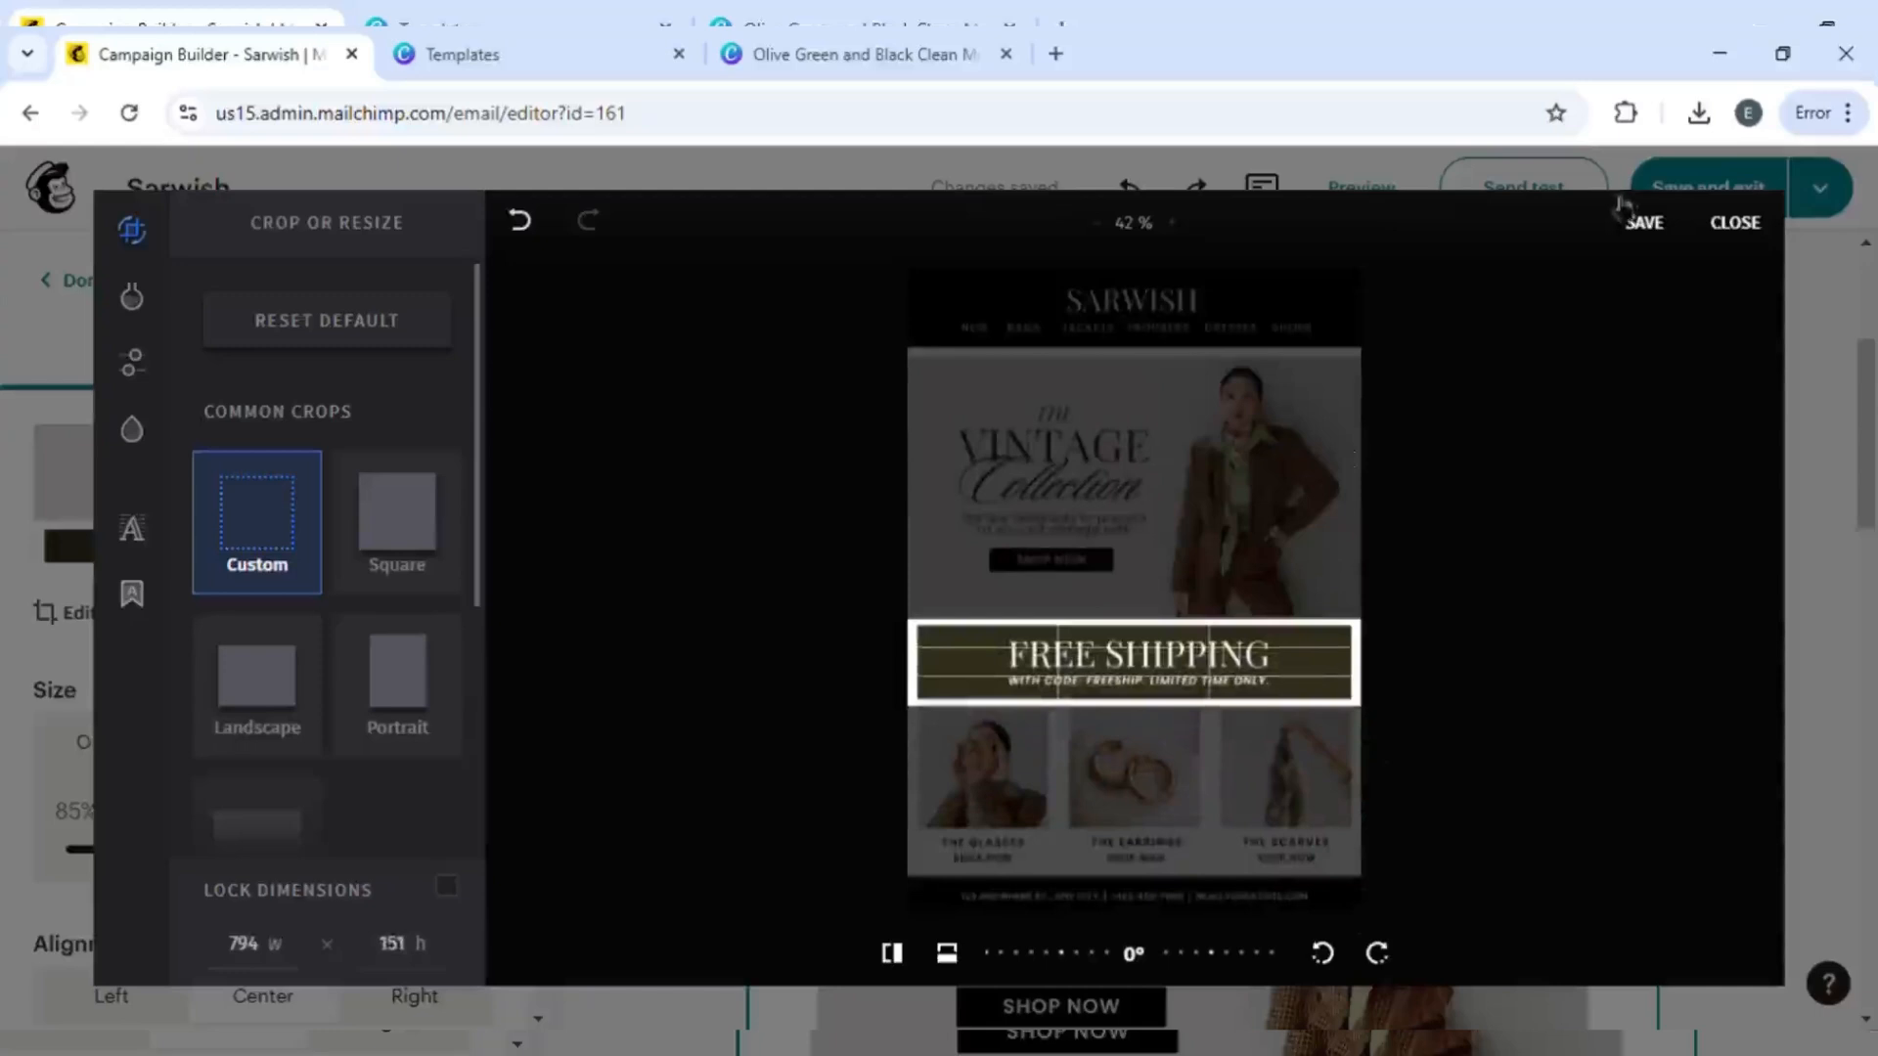
click(1645, 227)
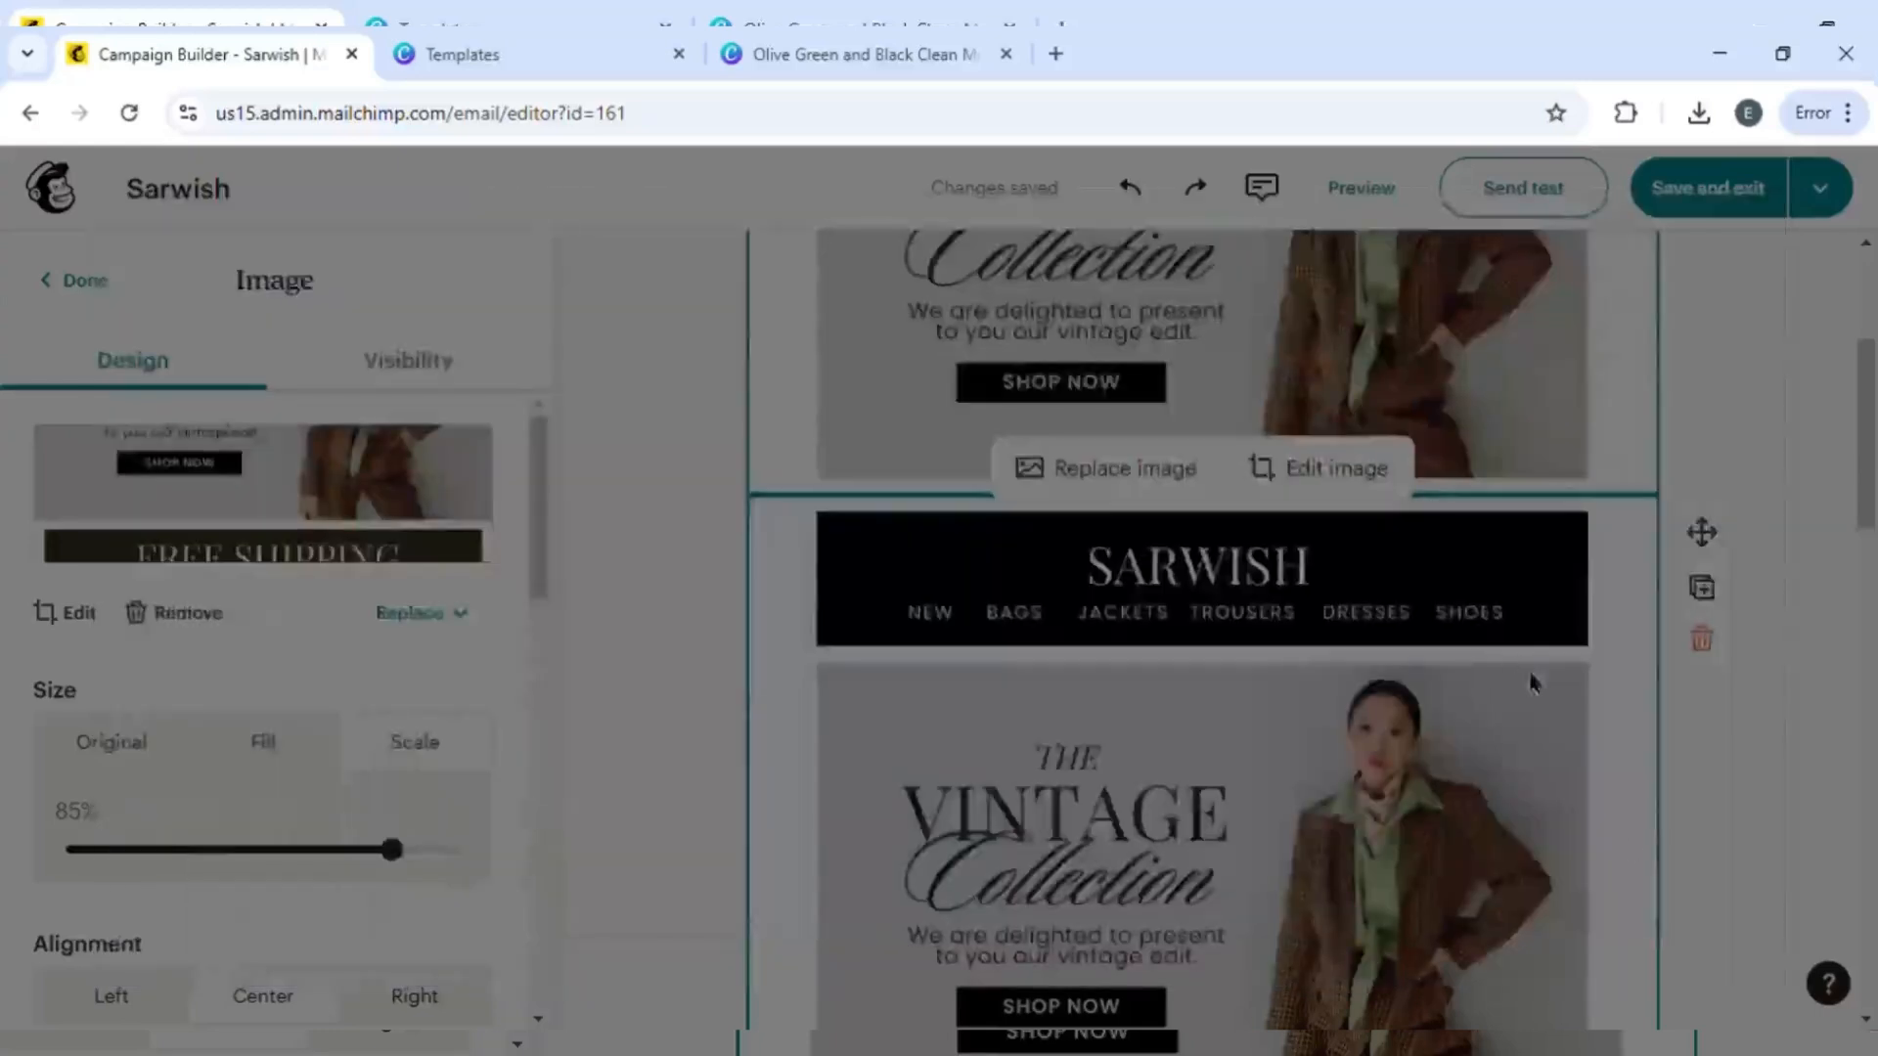
- Crop the last newsletter image to the product grid and contact bar and save
scroll(1747, 816, down, 7)
scroll(1353, 858, up, 4)
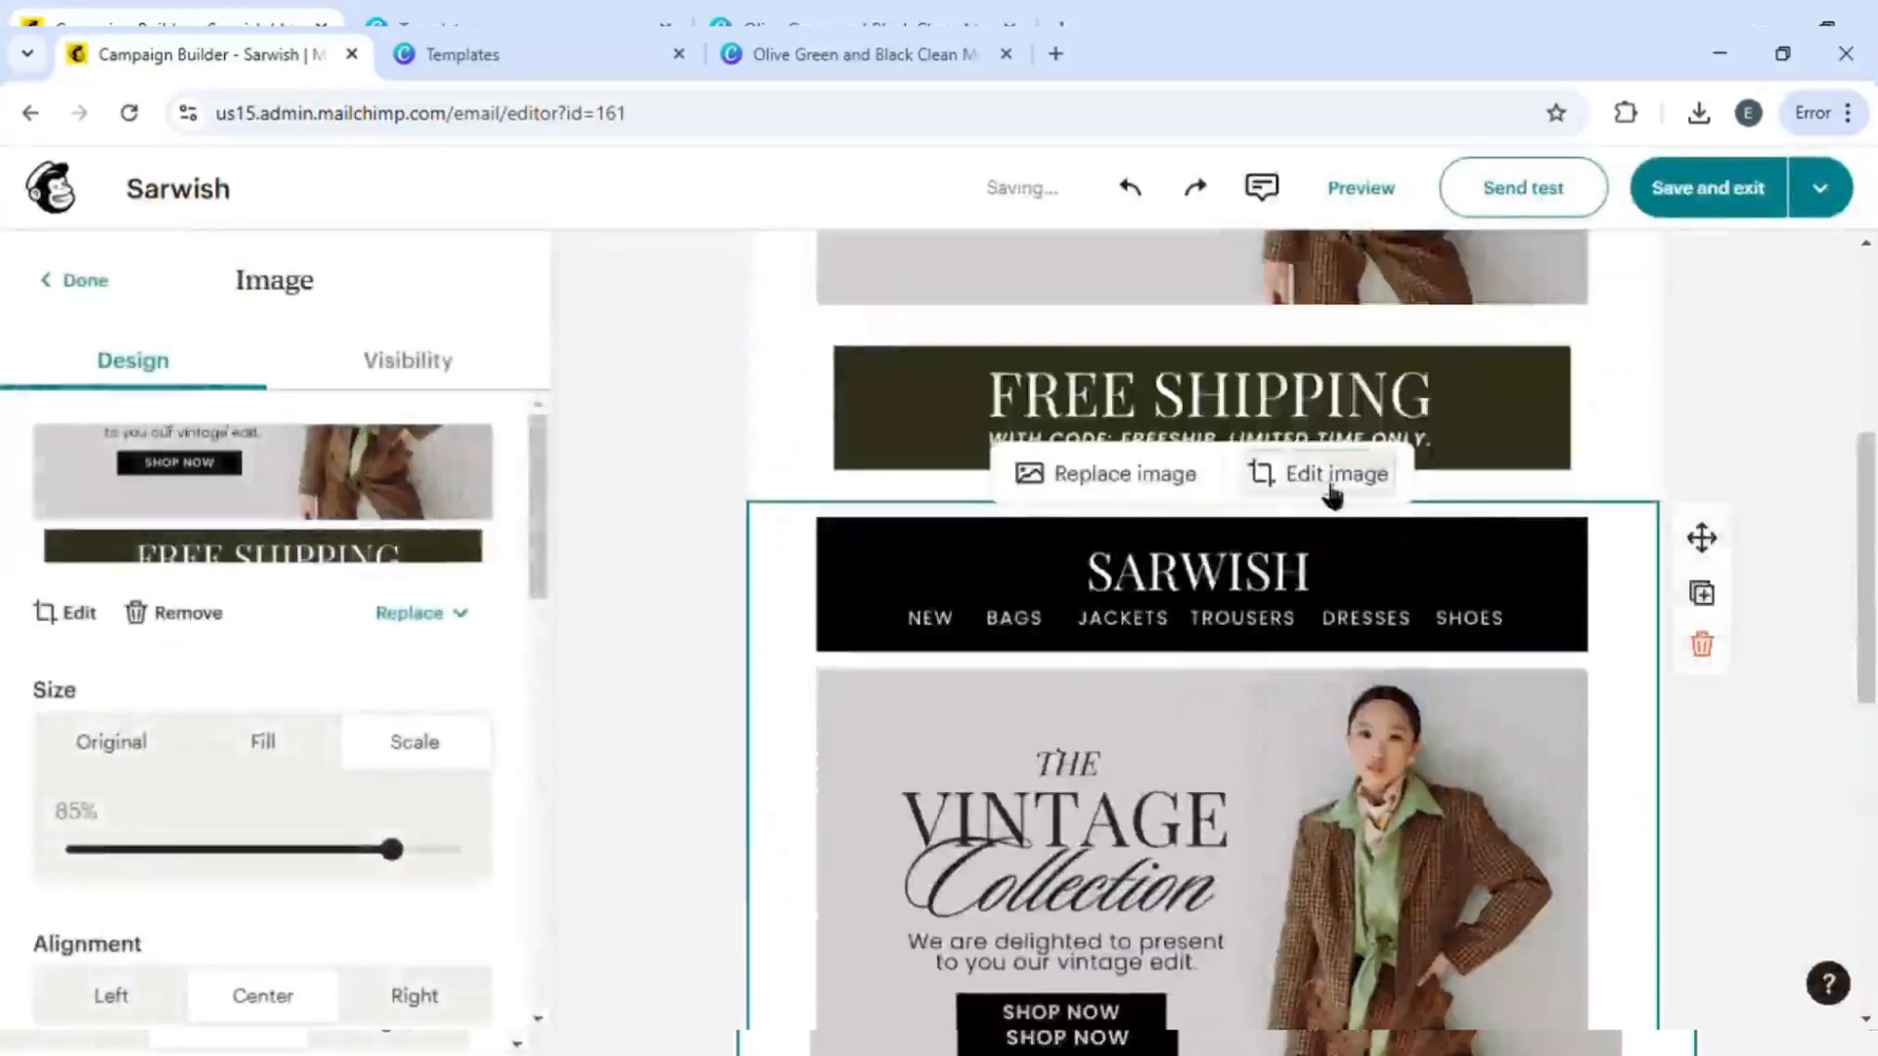
click(1332, 478)
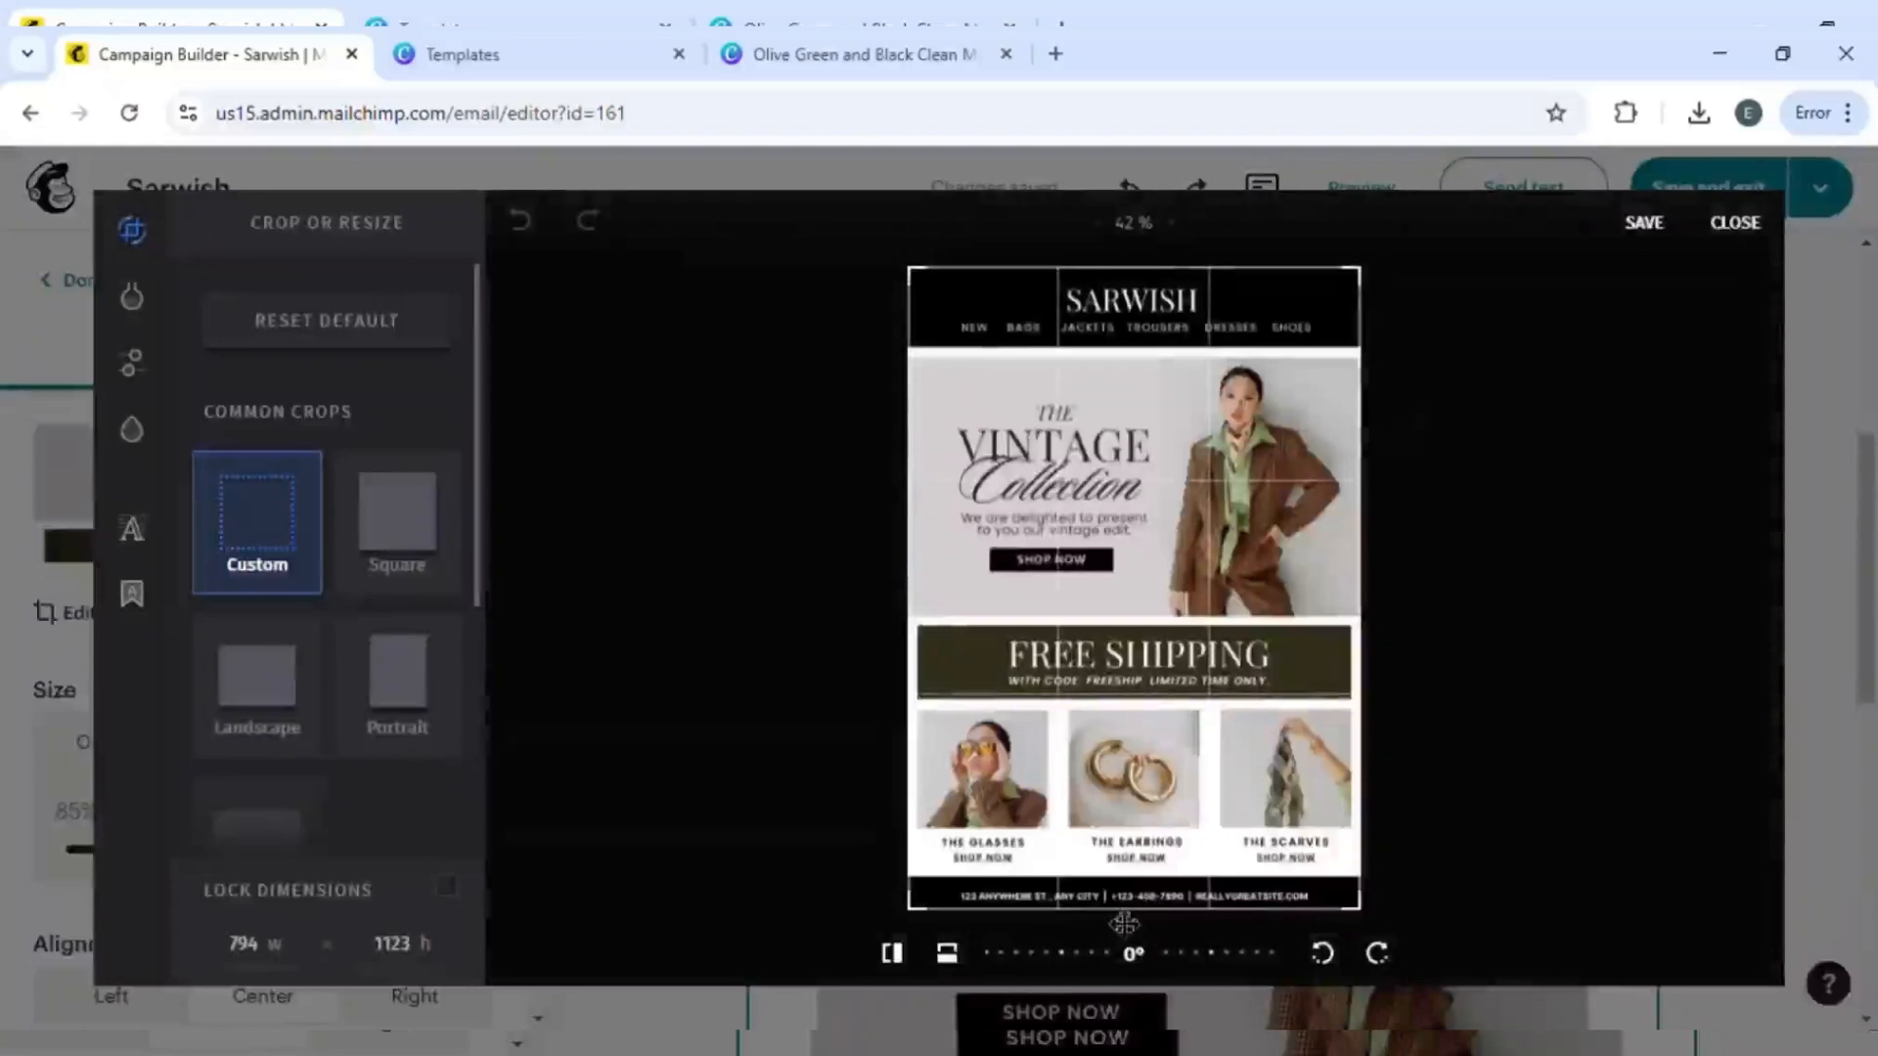
drag(1369, 281, 1389, 717)
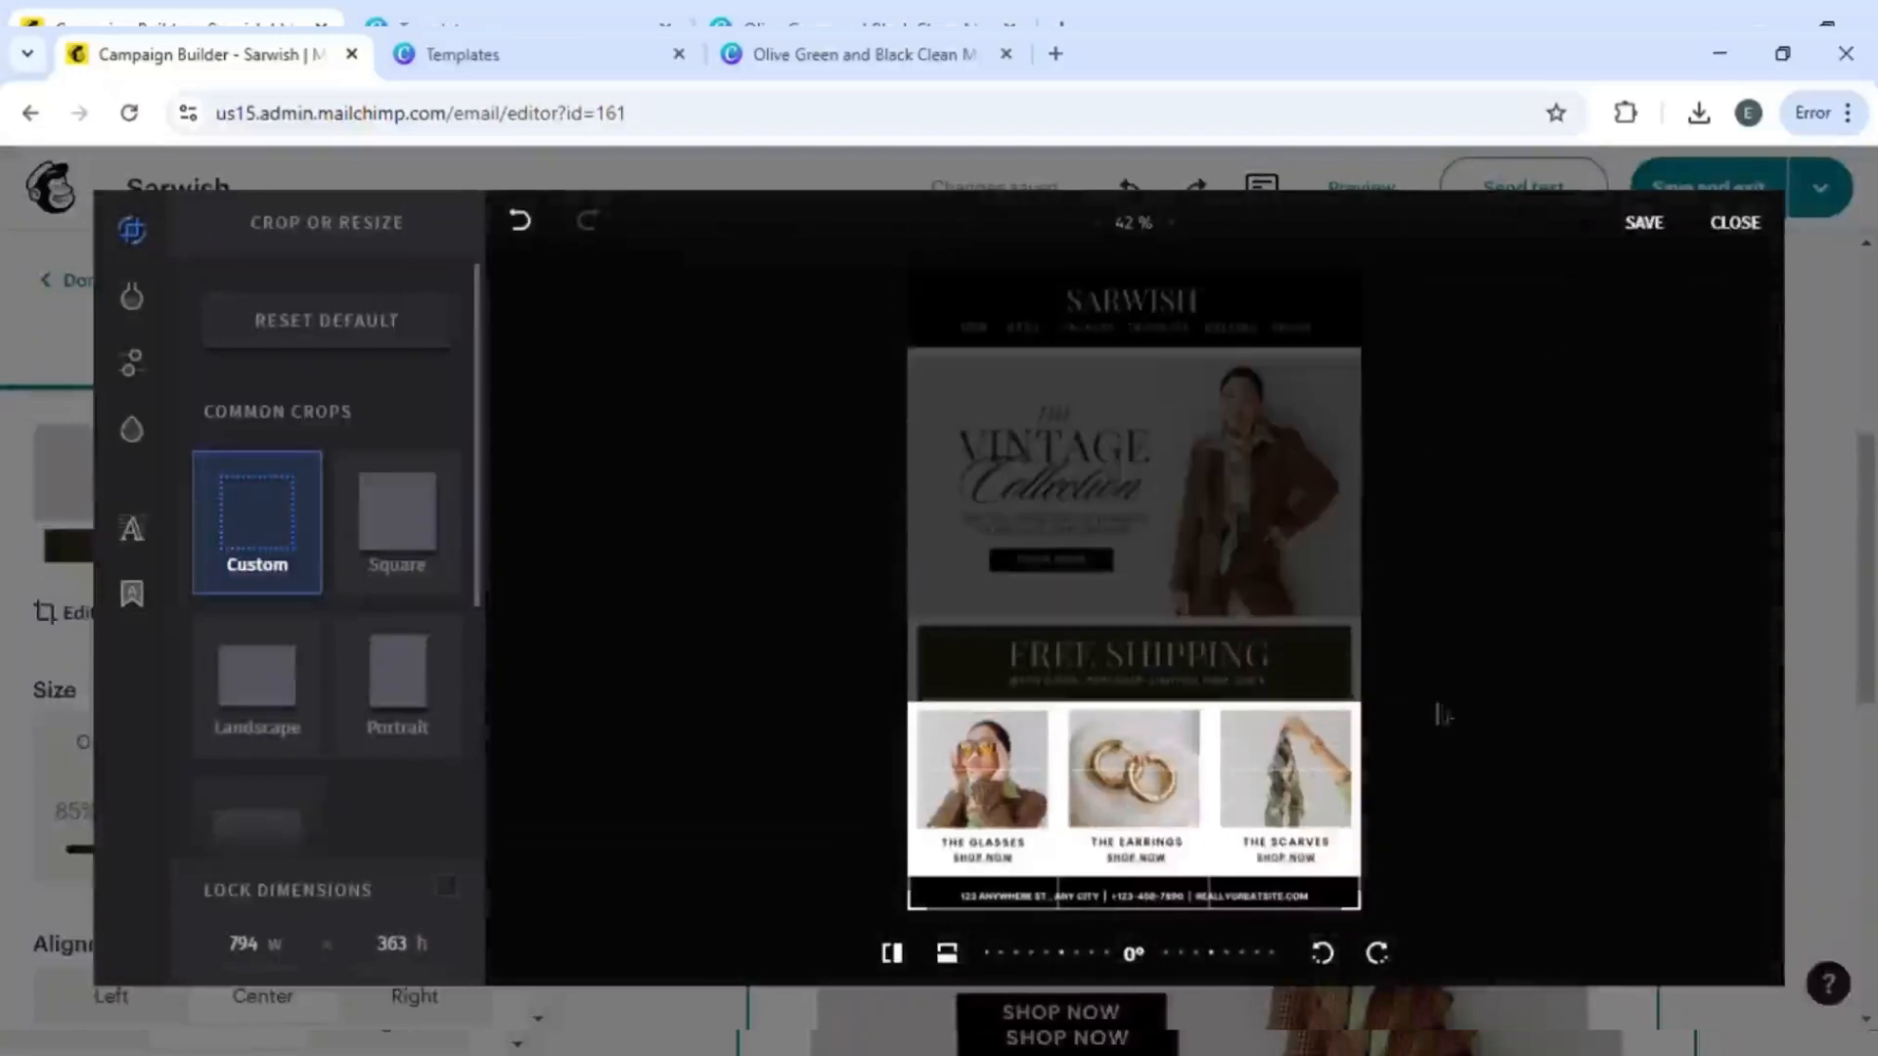
click(1647, 225)
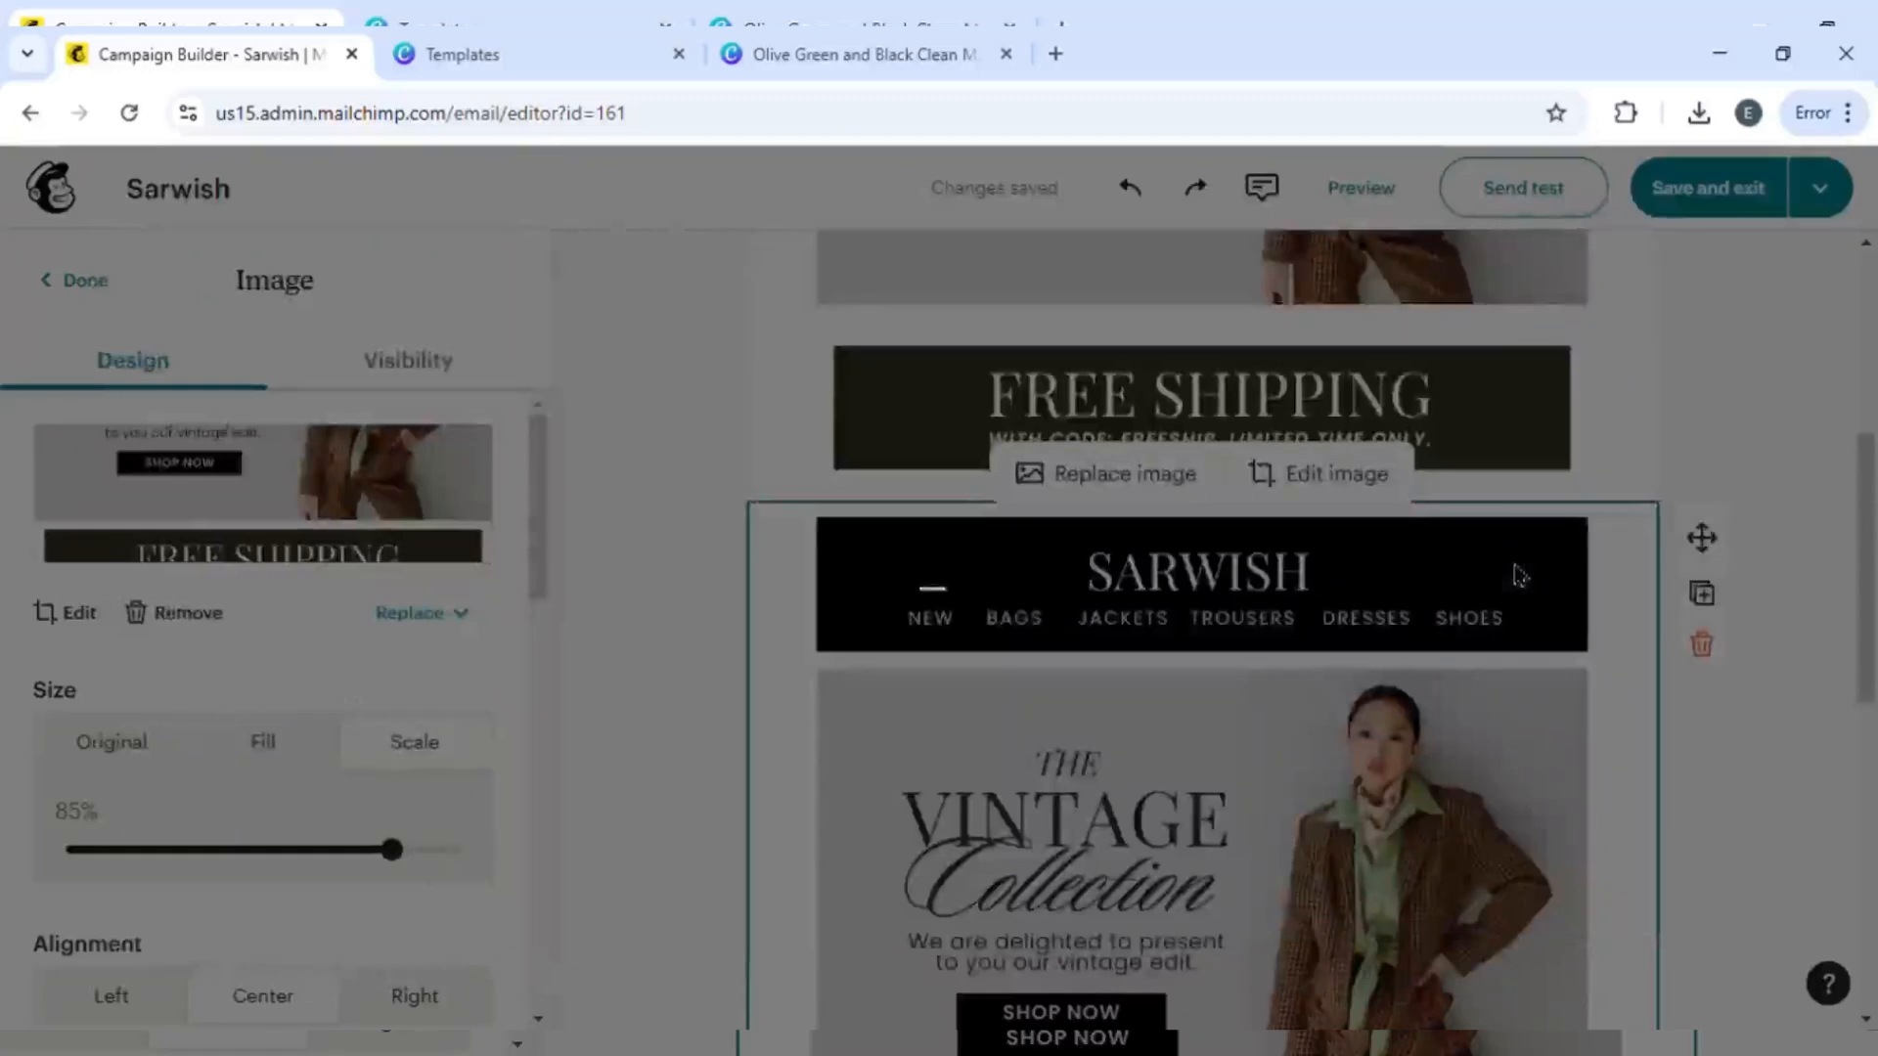
- Set the footer's referral badge style to Light
scroll(1706, 391, down, 1)
scroll(1702, 386, up, 7)
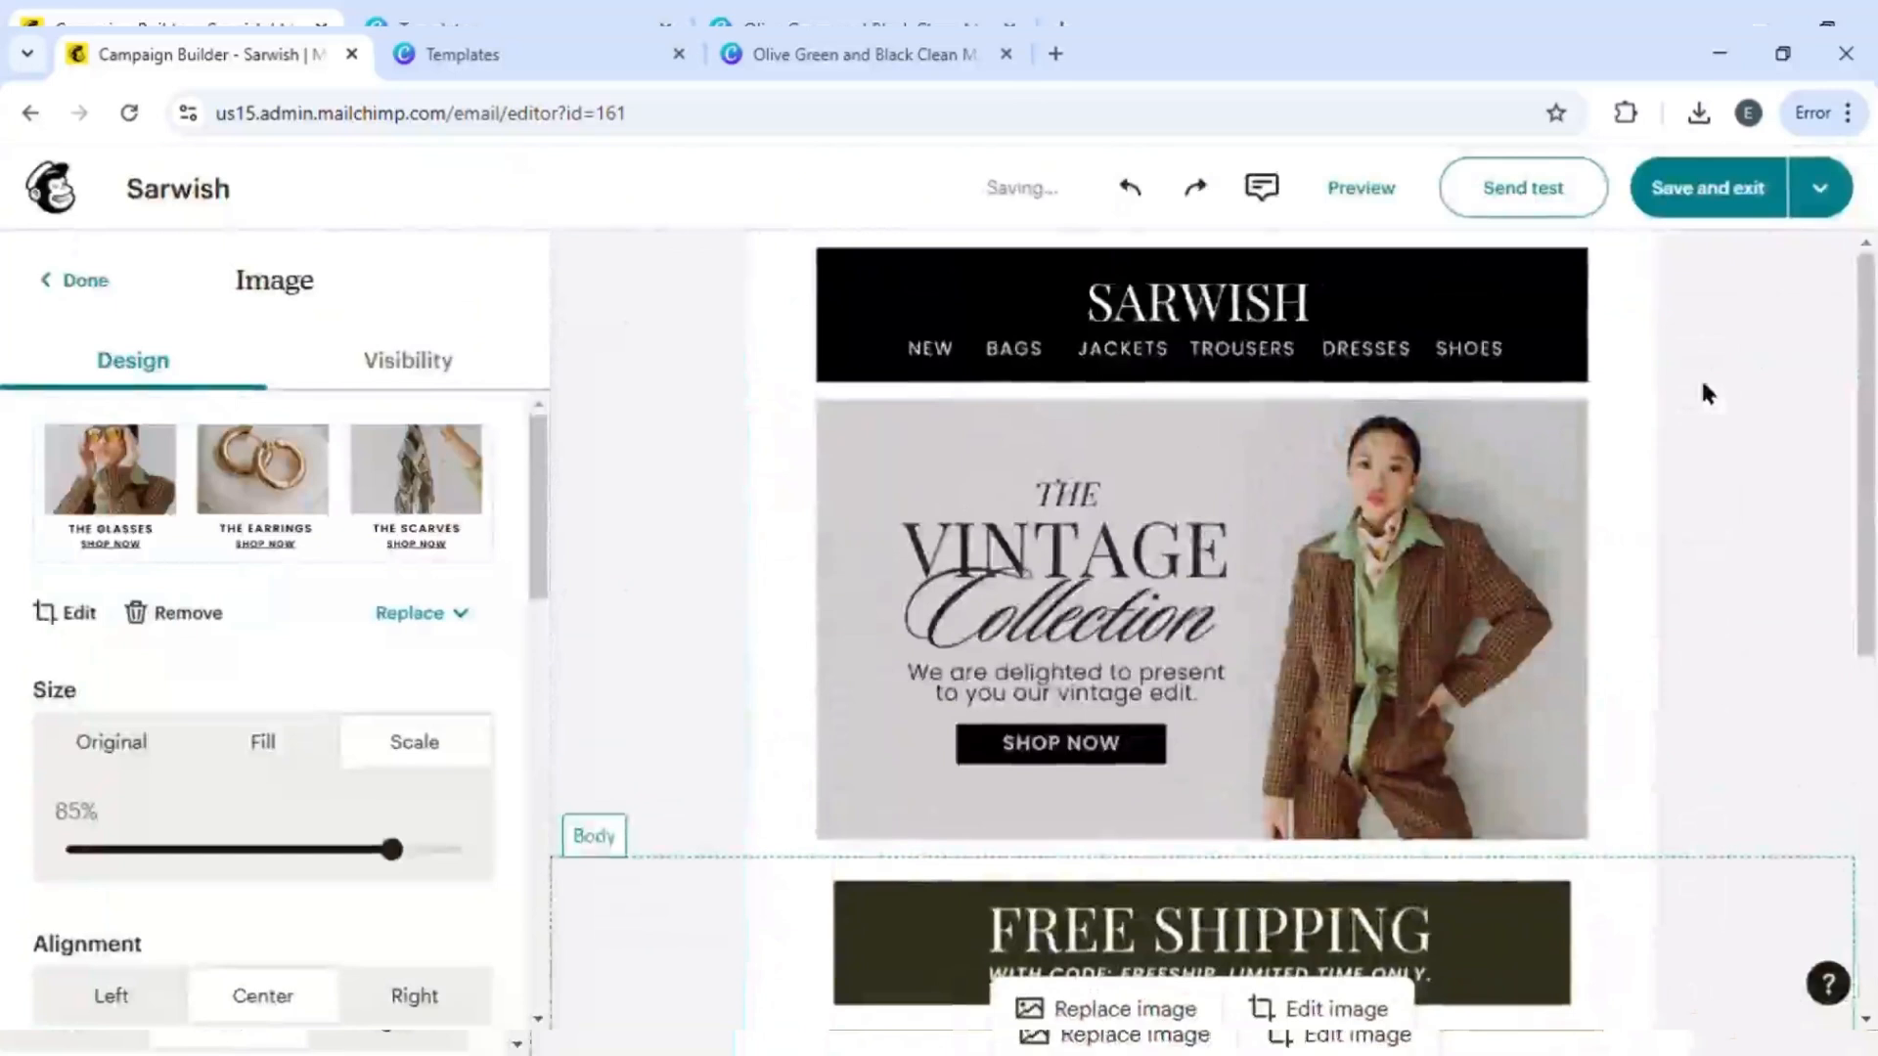
scroll(1323, 894, down, 3)
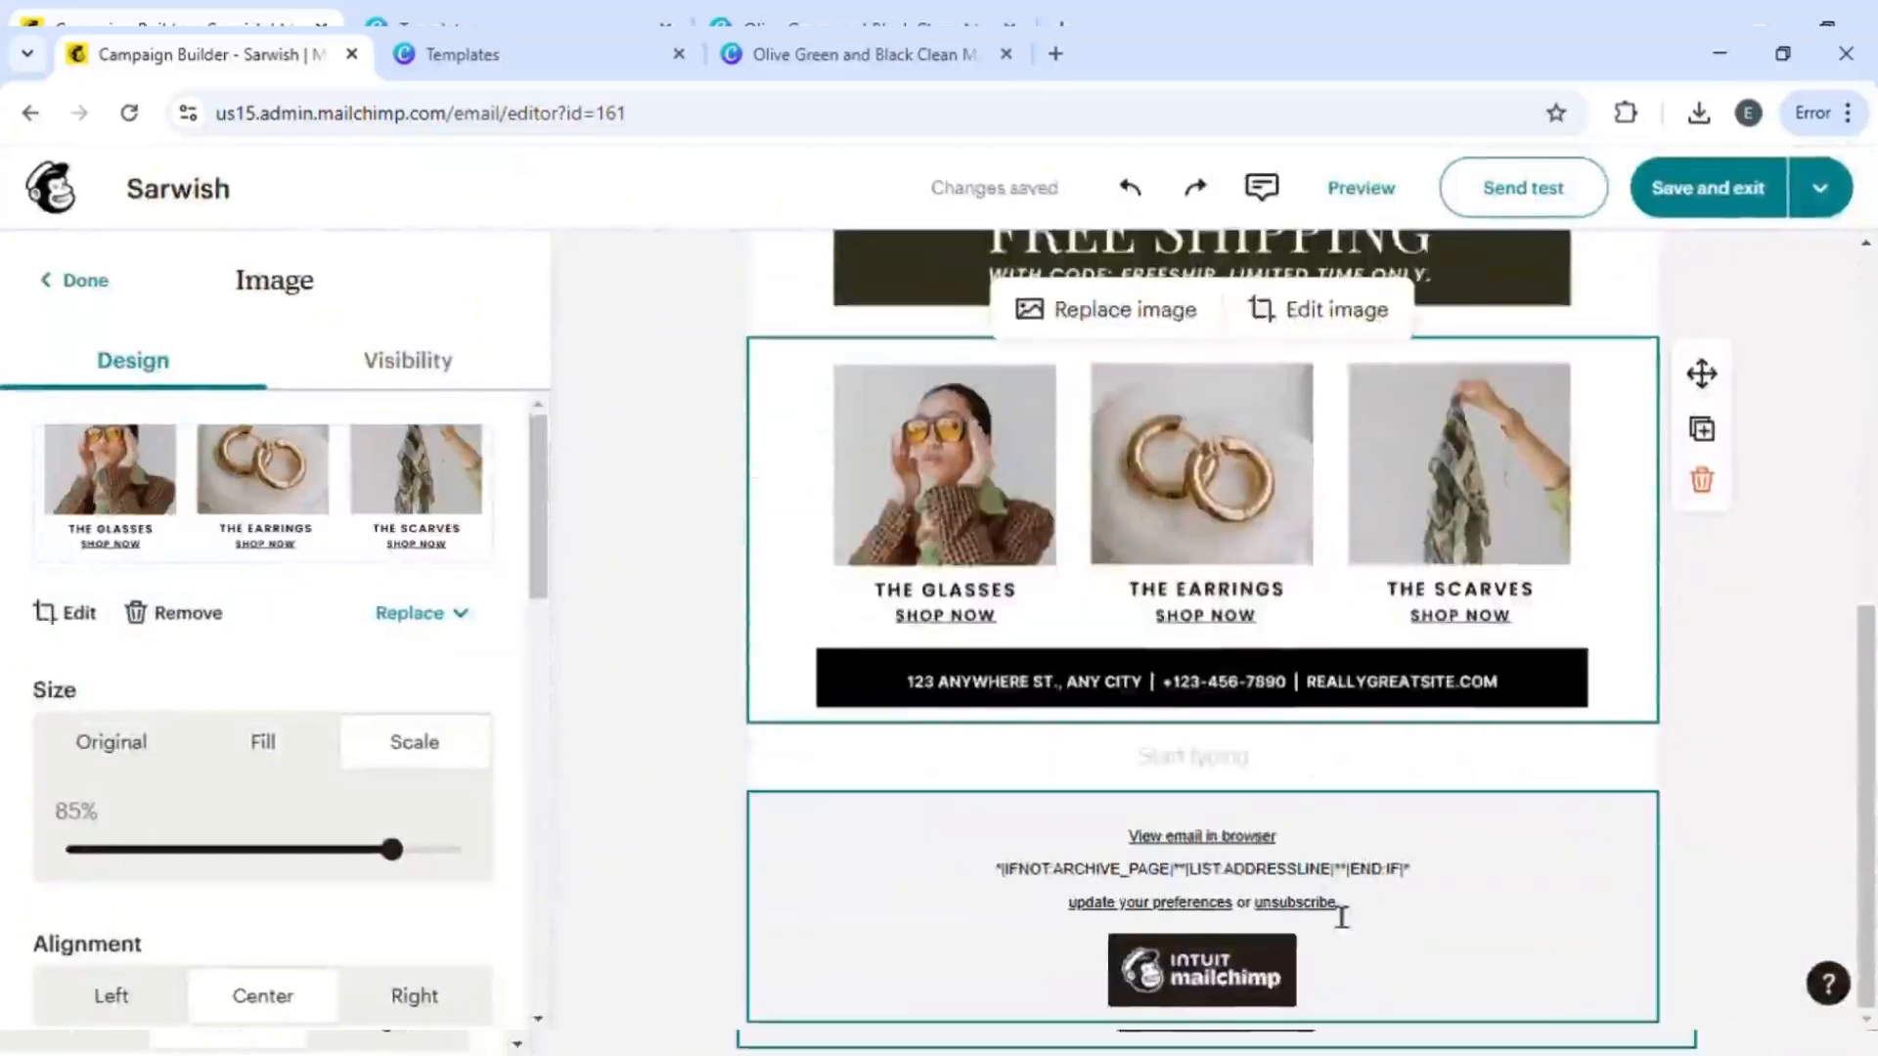
click(1242, 861)
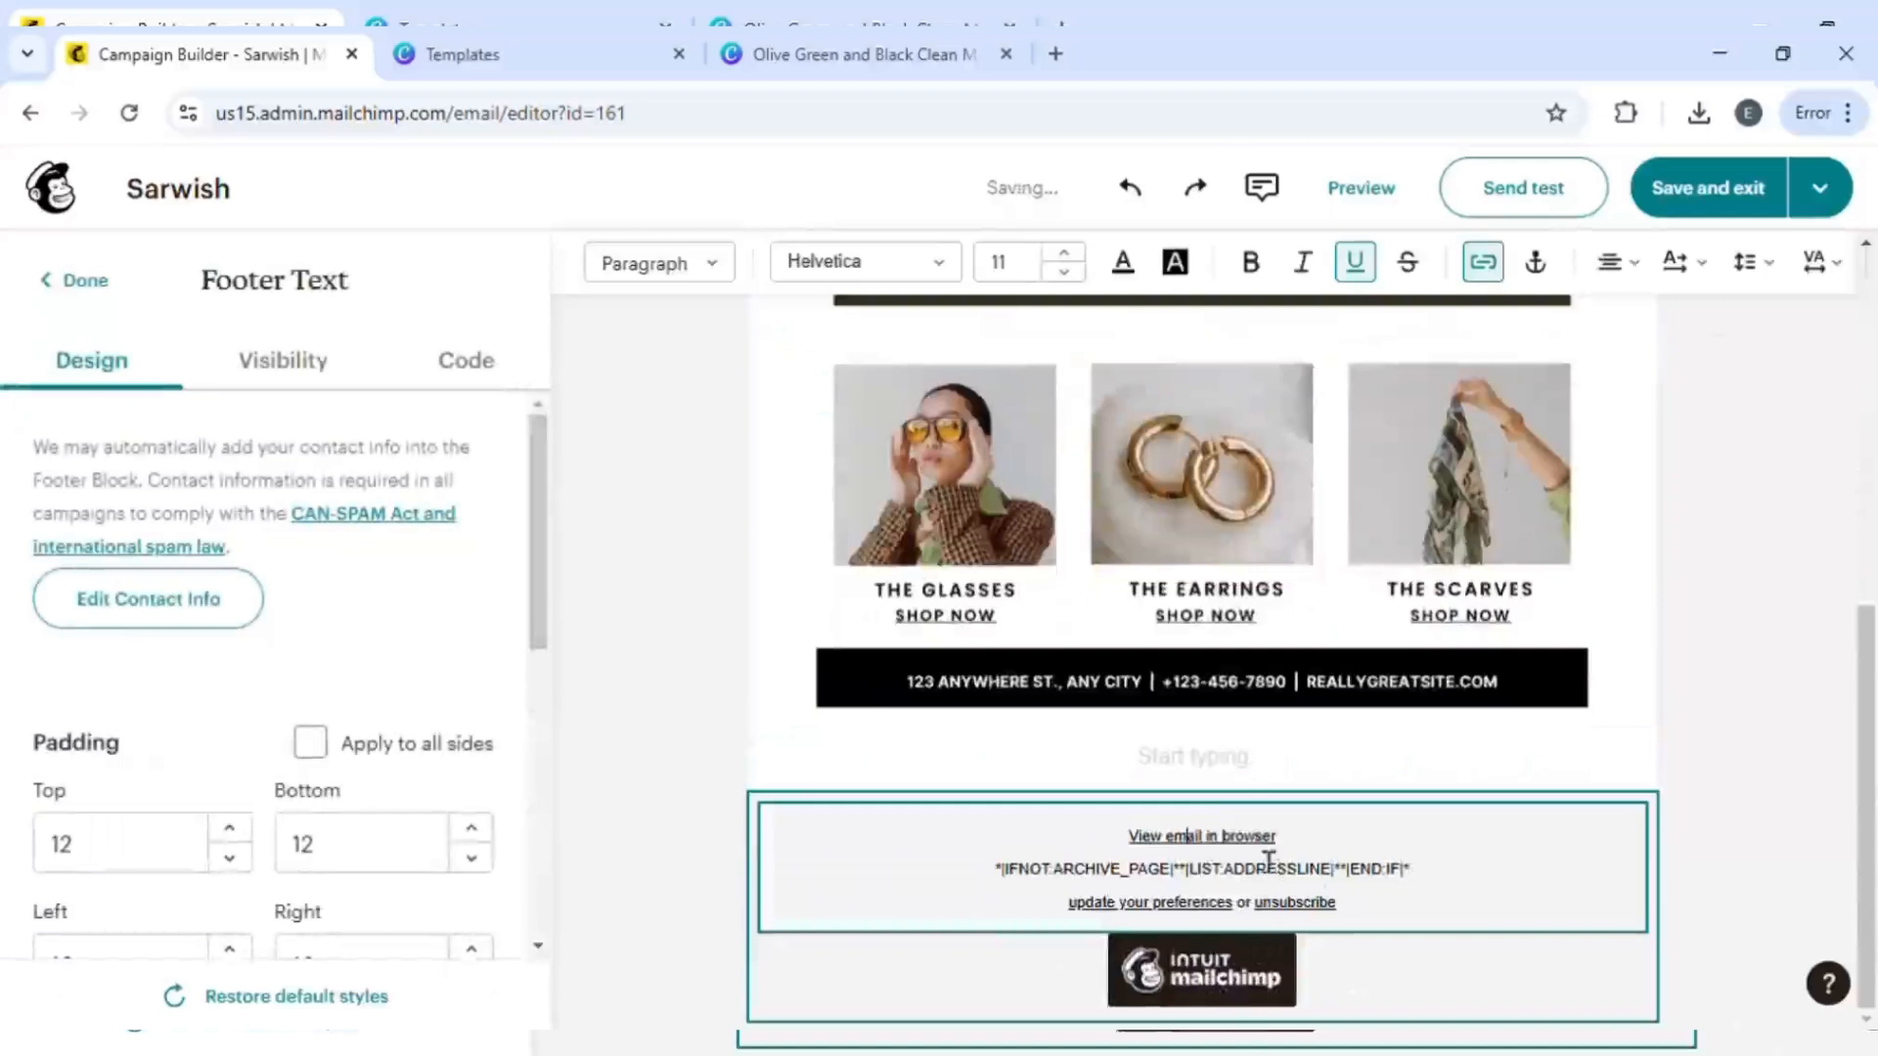
click(1307, 859)
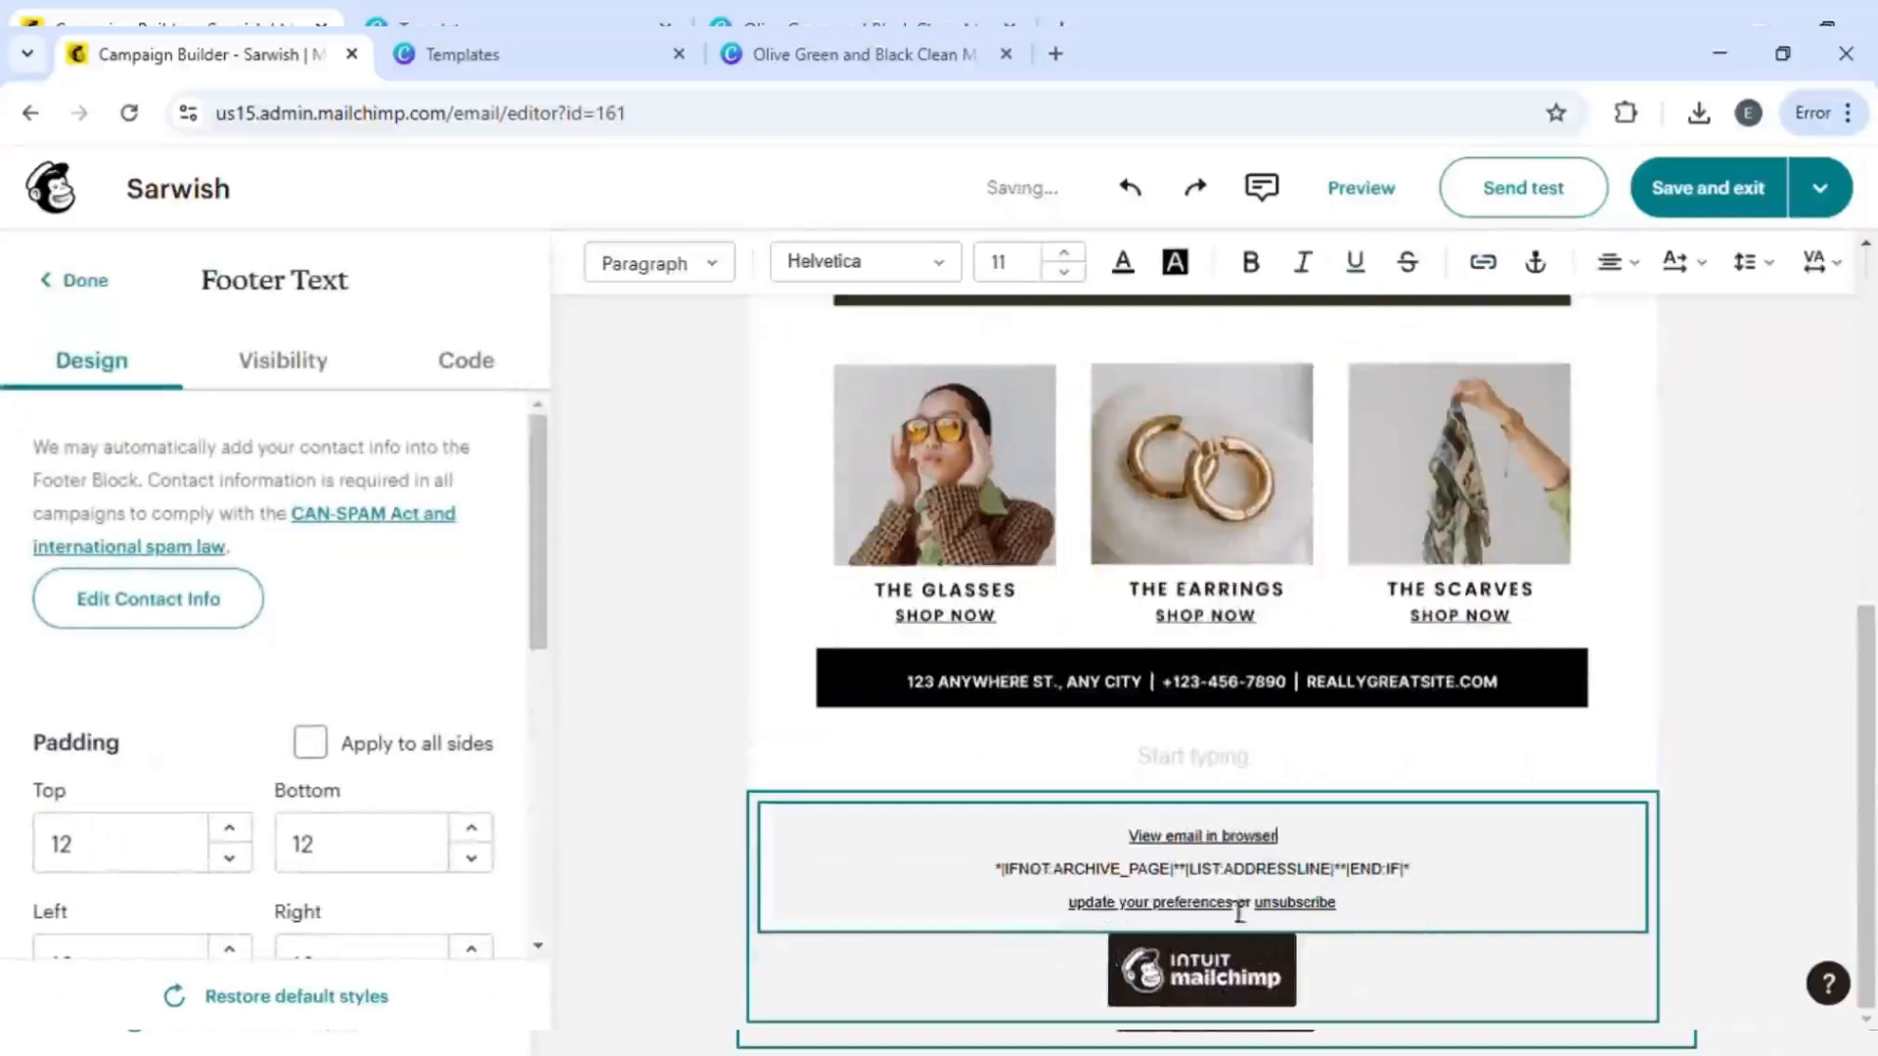
click(1225, 968)
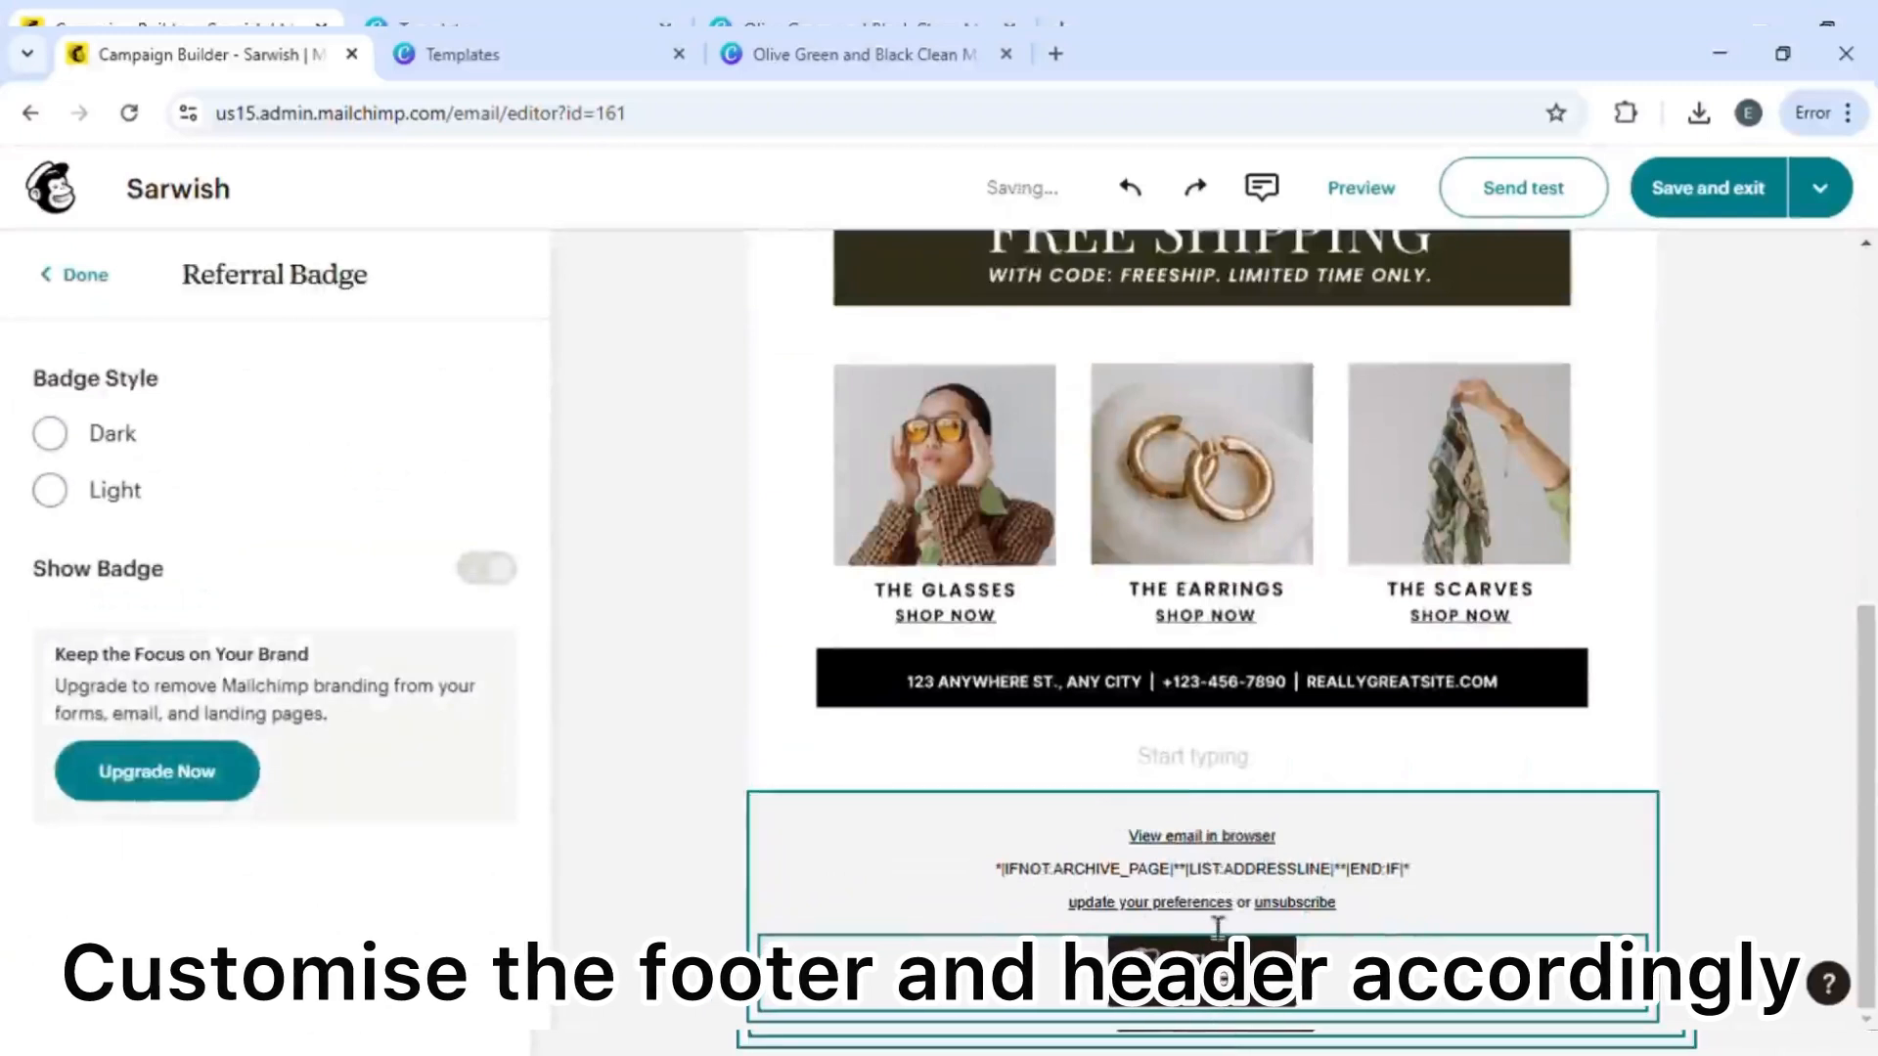
click(51, 491)
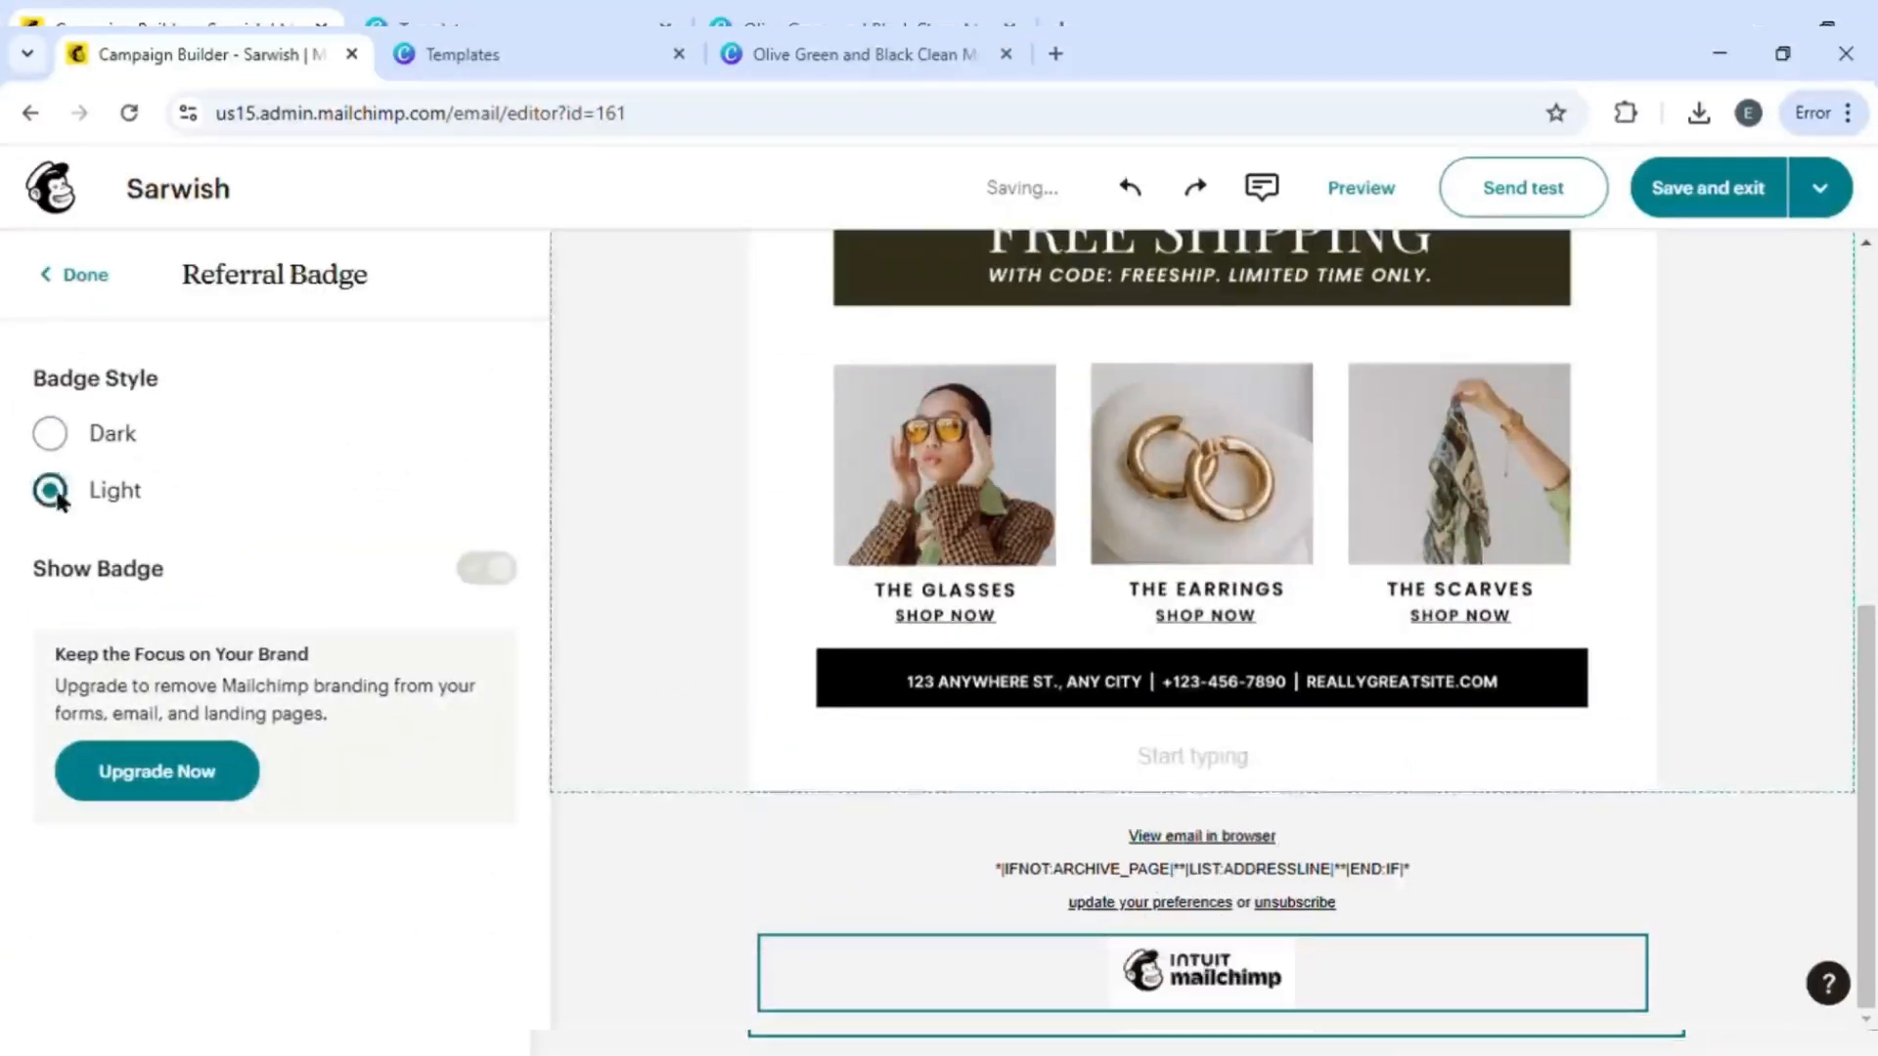
click(50, 433)
click(52, 492)
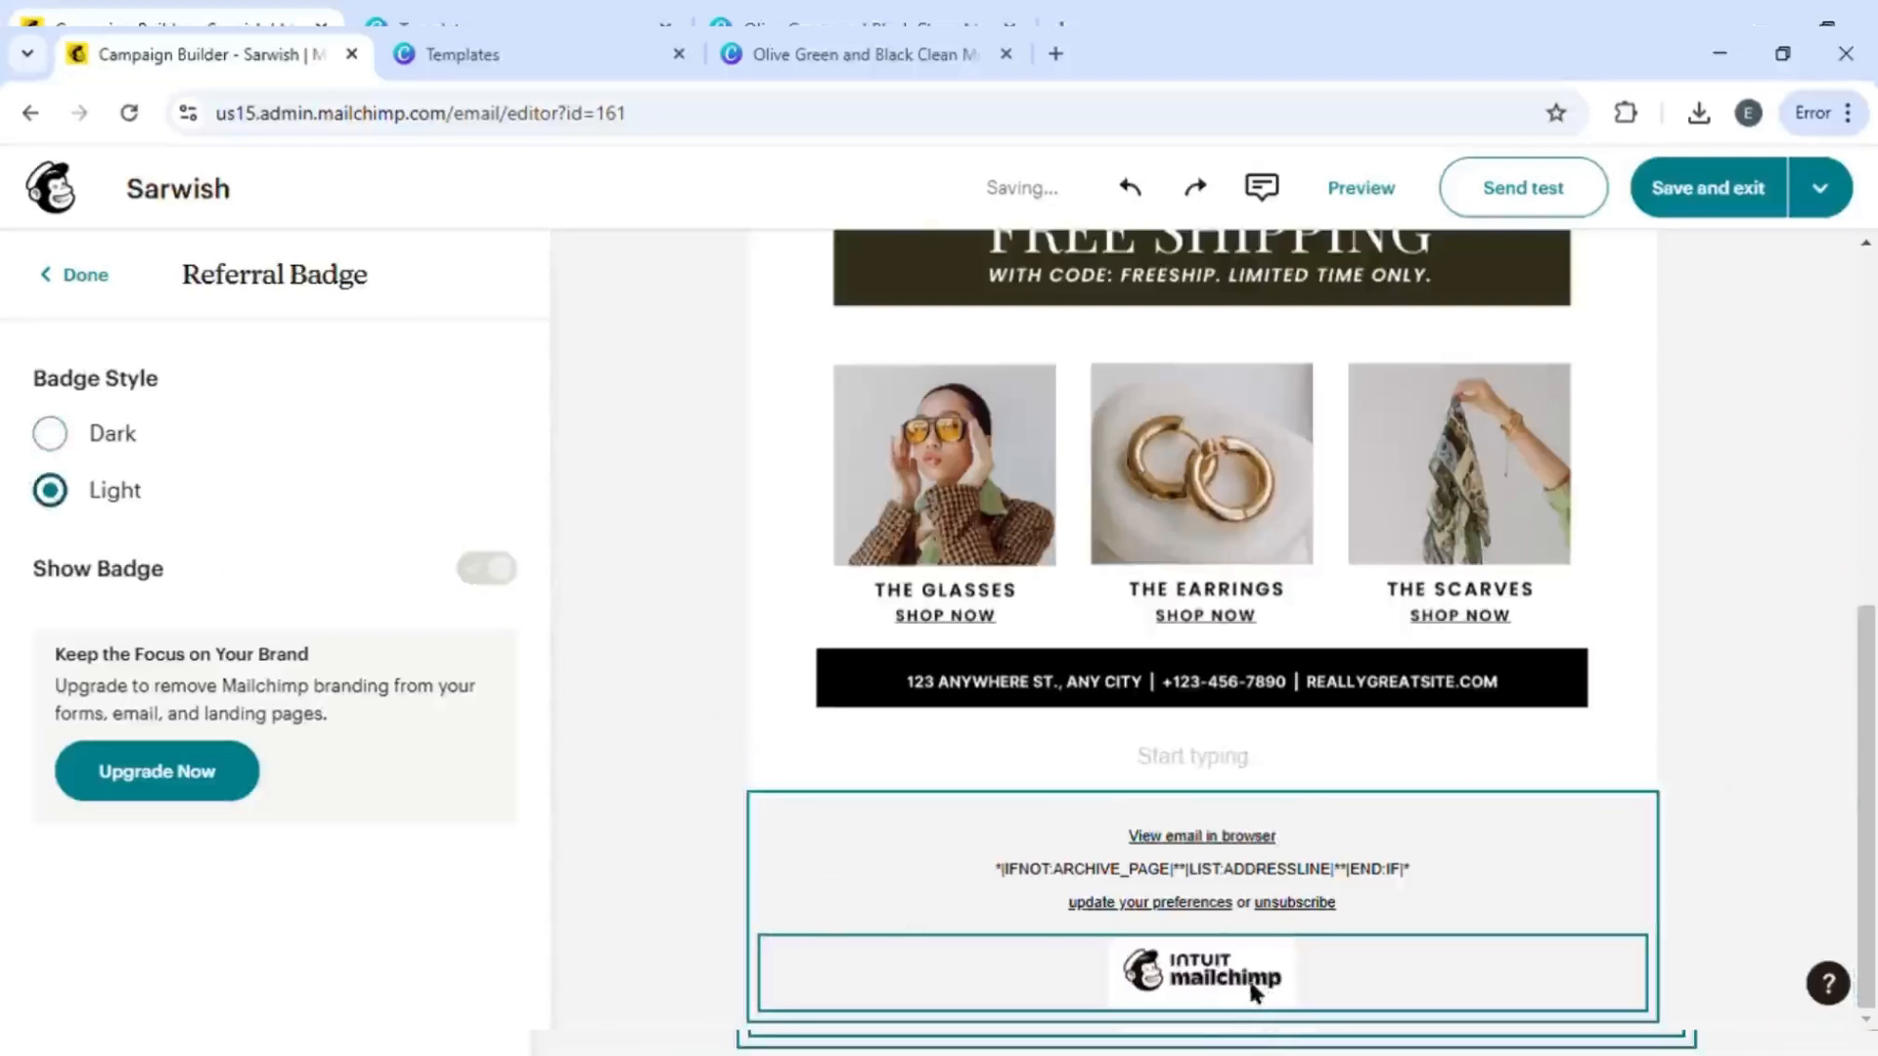
click(86, 274)
scroll(931, 592, up, 7)
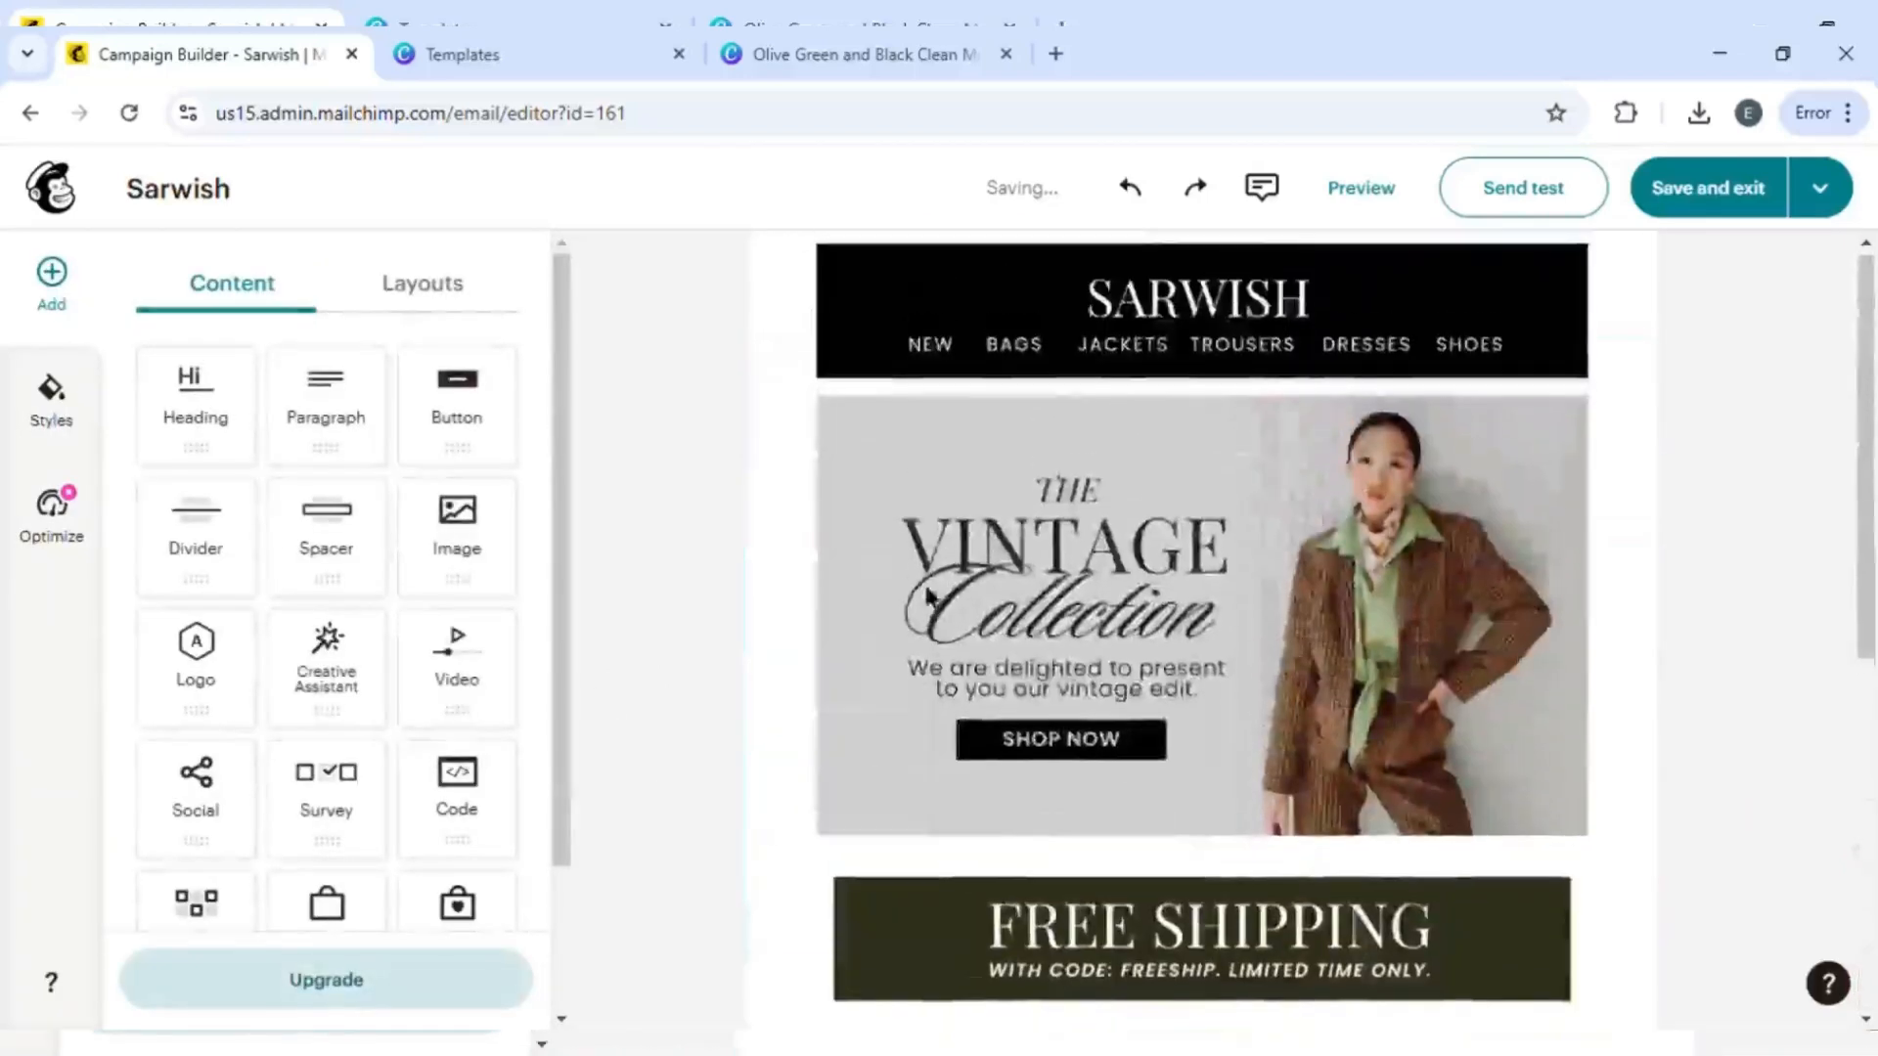
drag(231, 574, 937, 513)
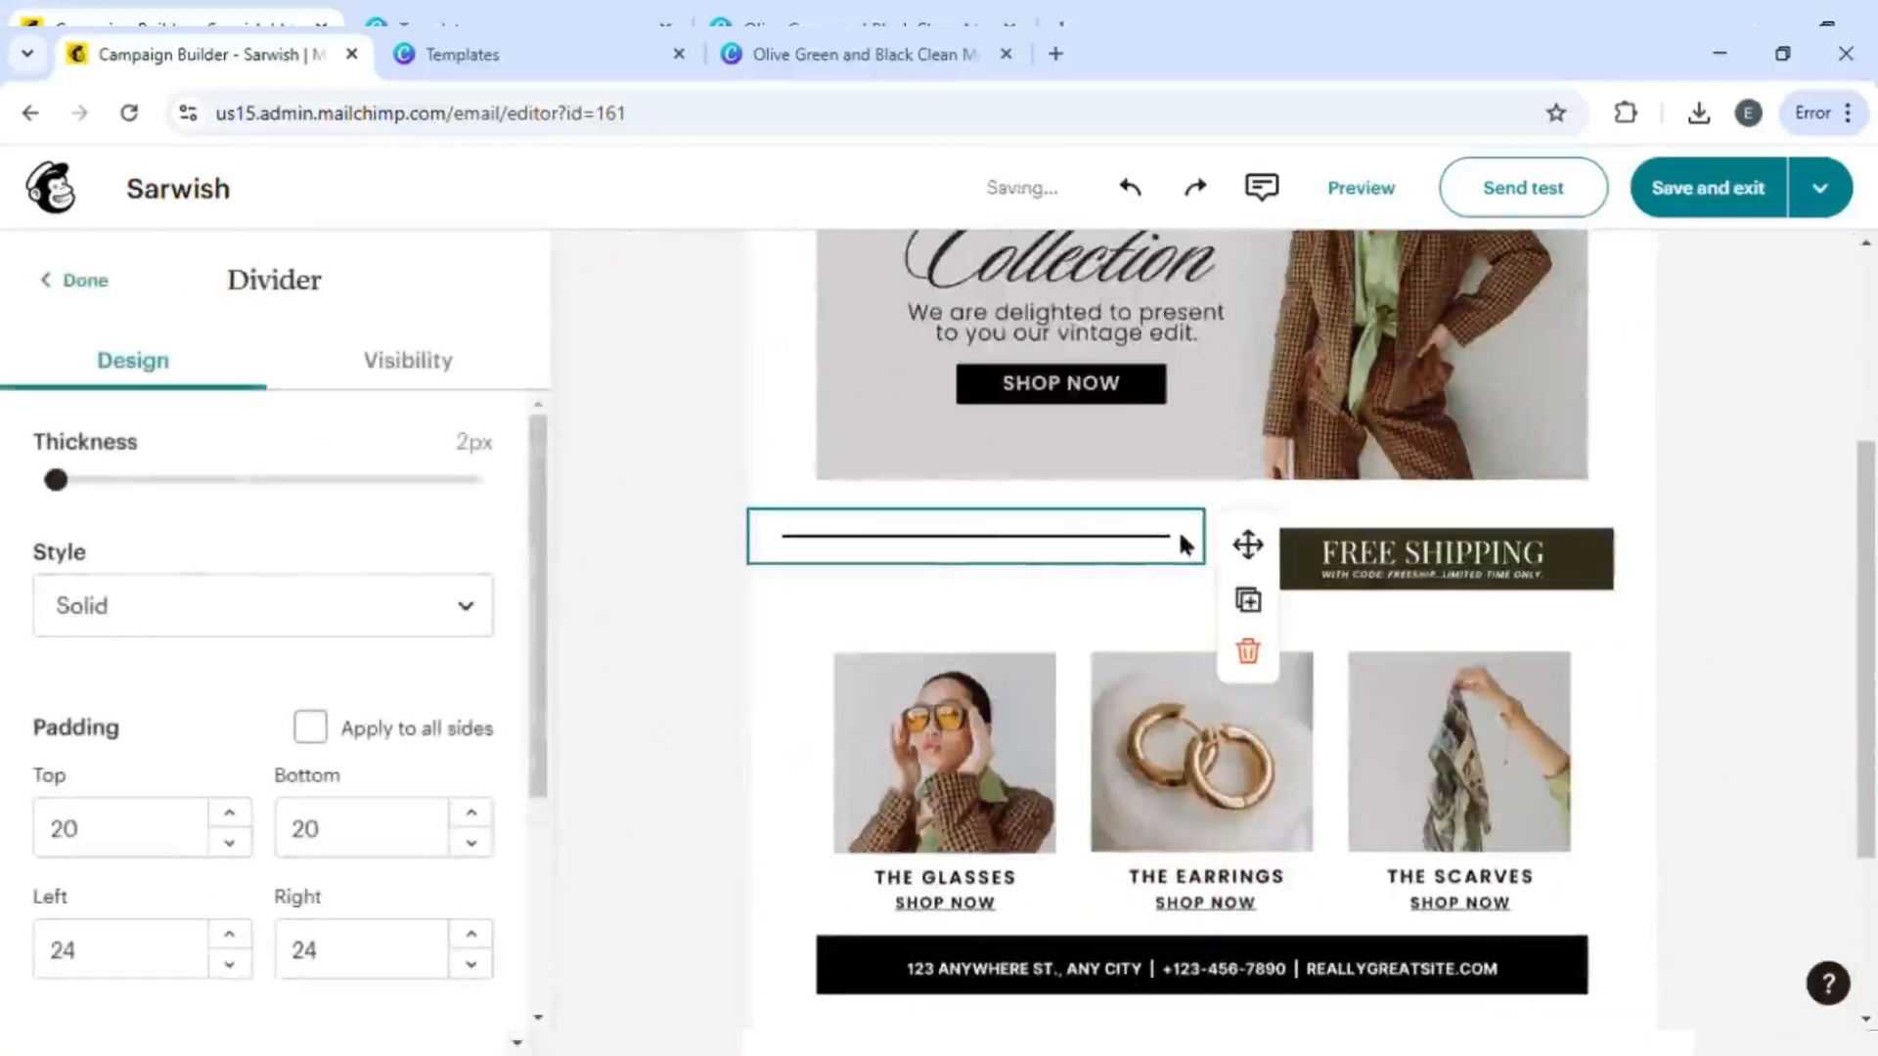
click(1201, 626)
click(1262, 596)
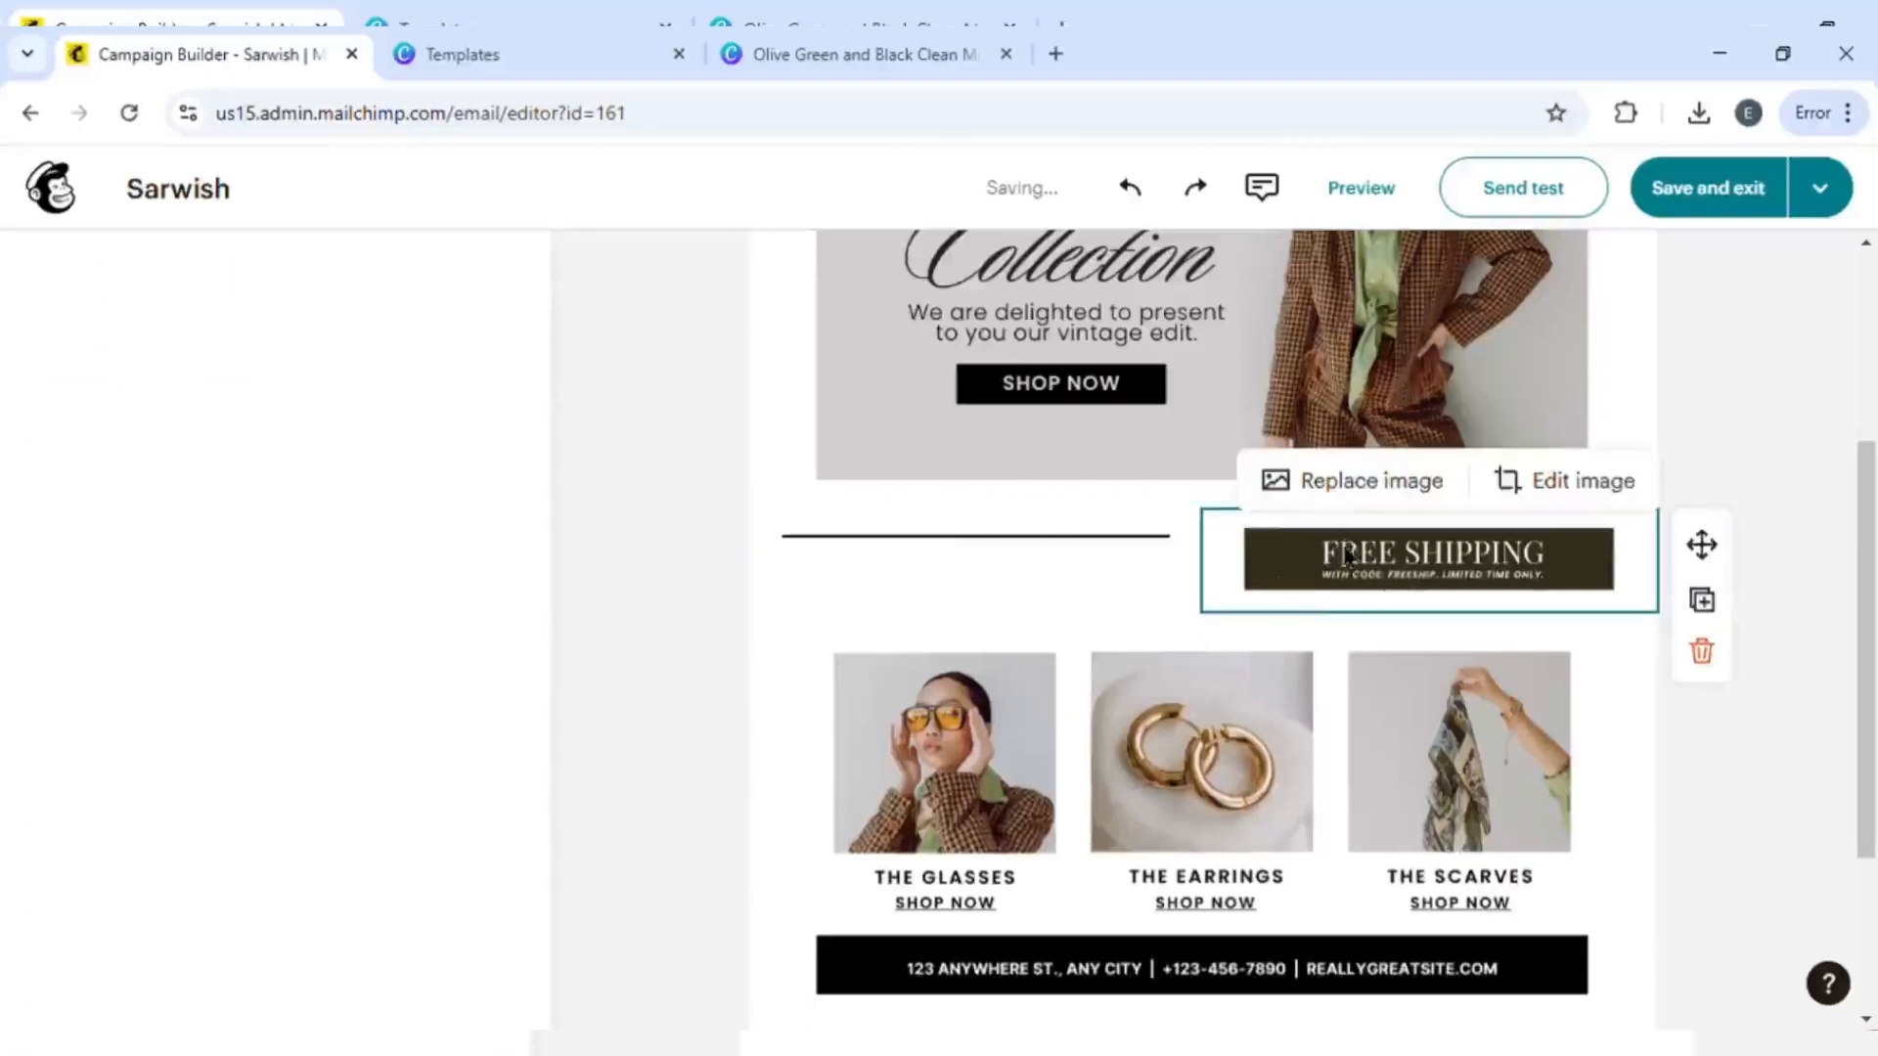
click(1335, 643)
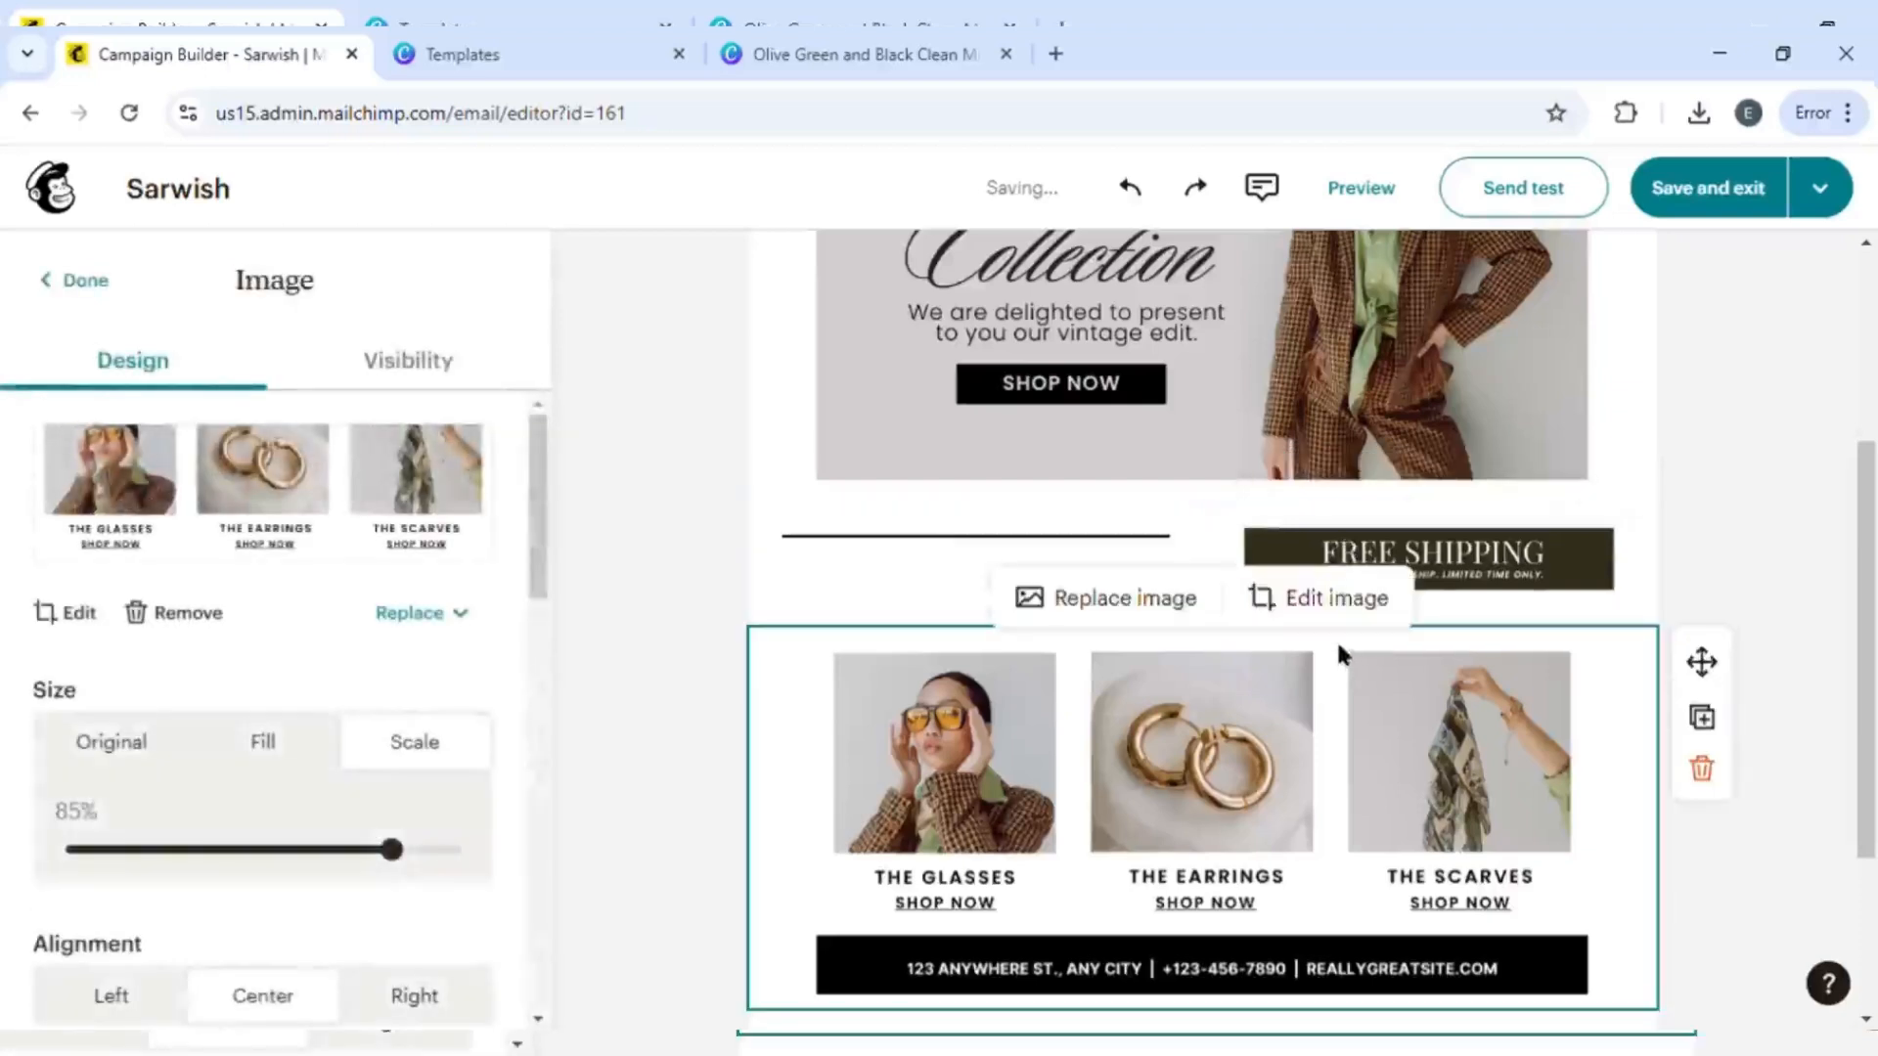
click(625, 704)
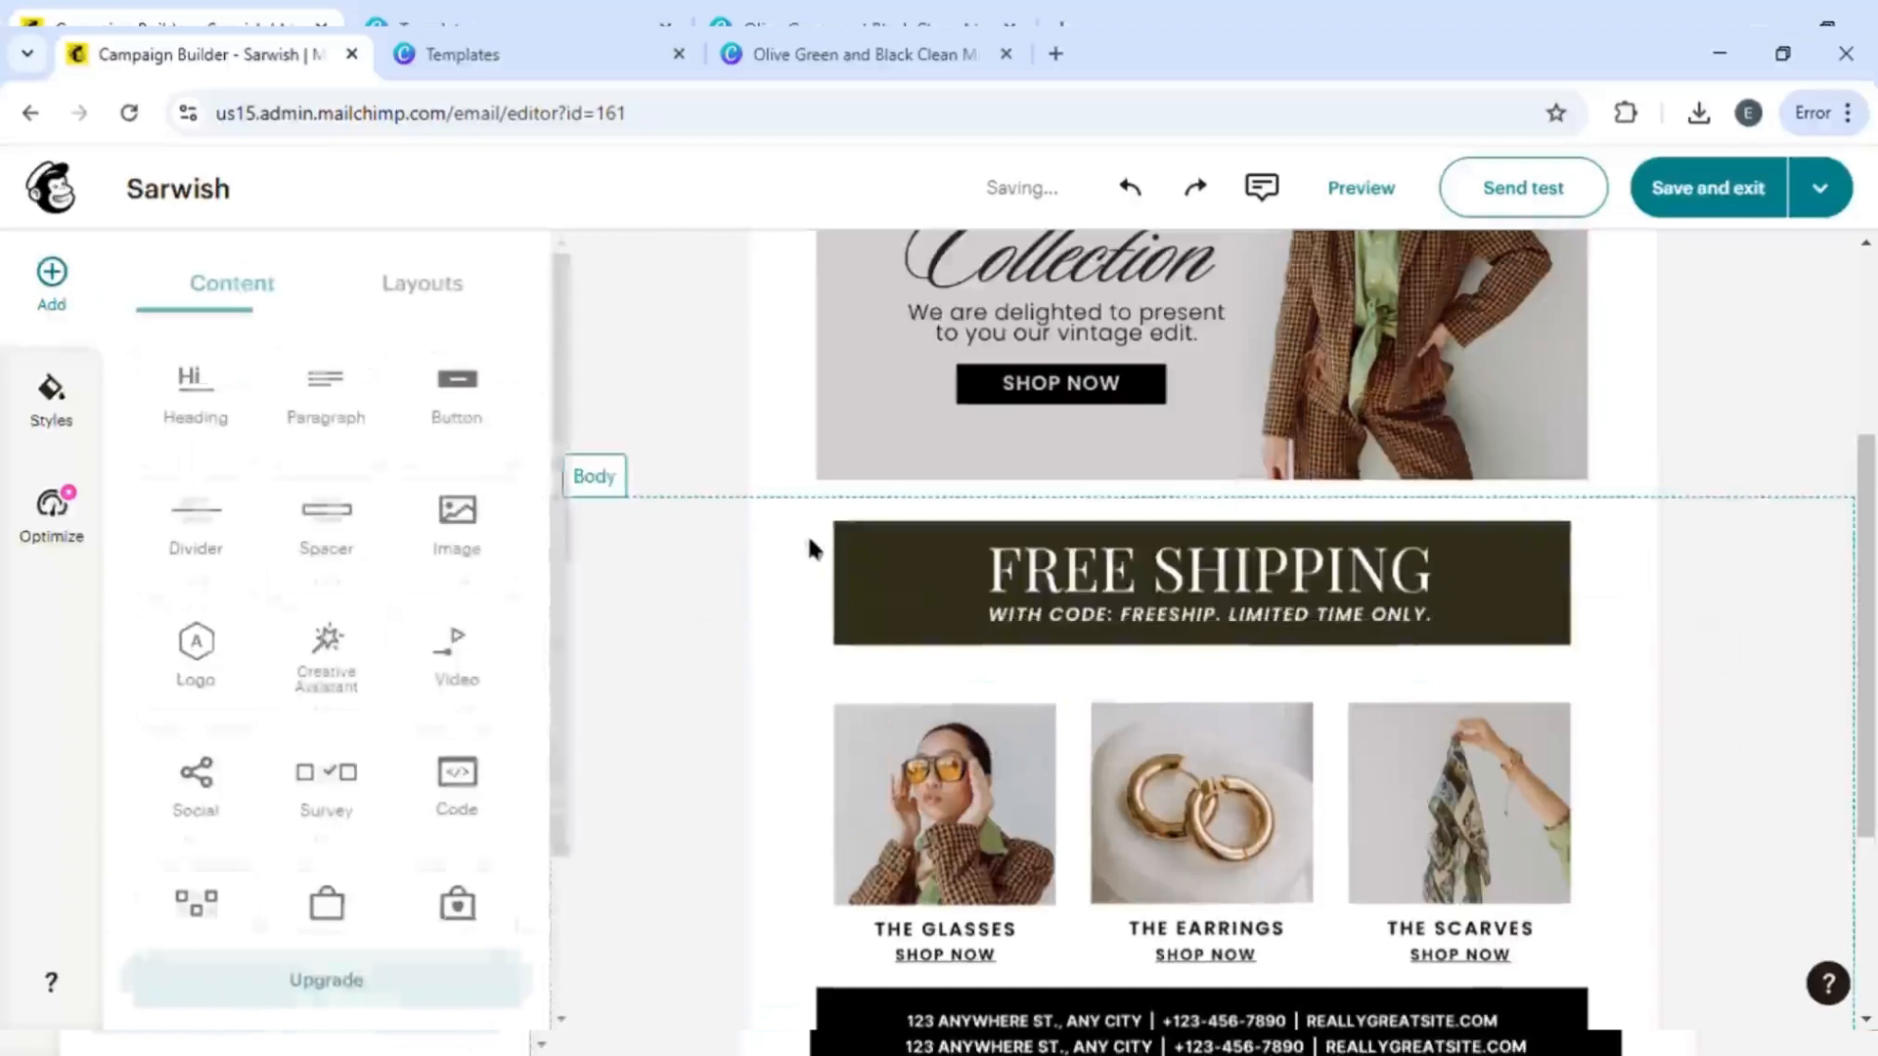
- Scale the Free Shipping banner image to 89%
click(729, 491)
click(726, 507)
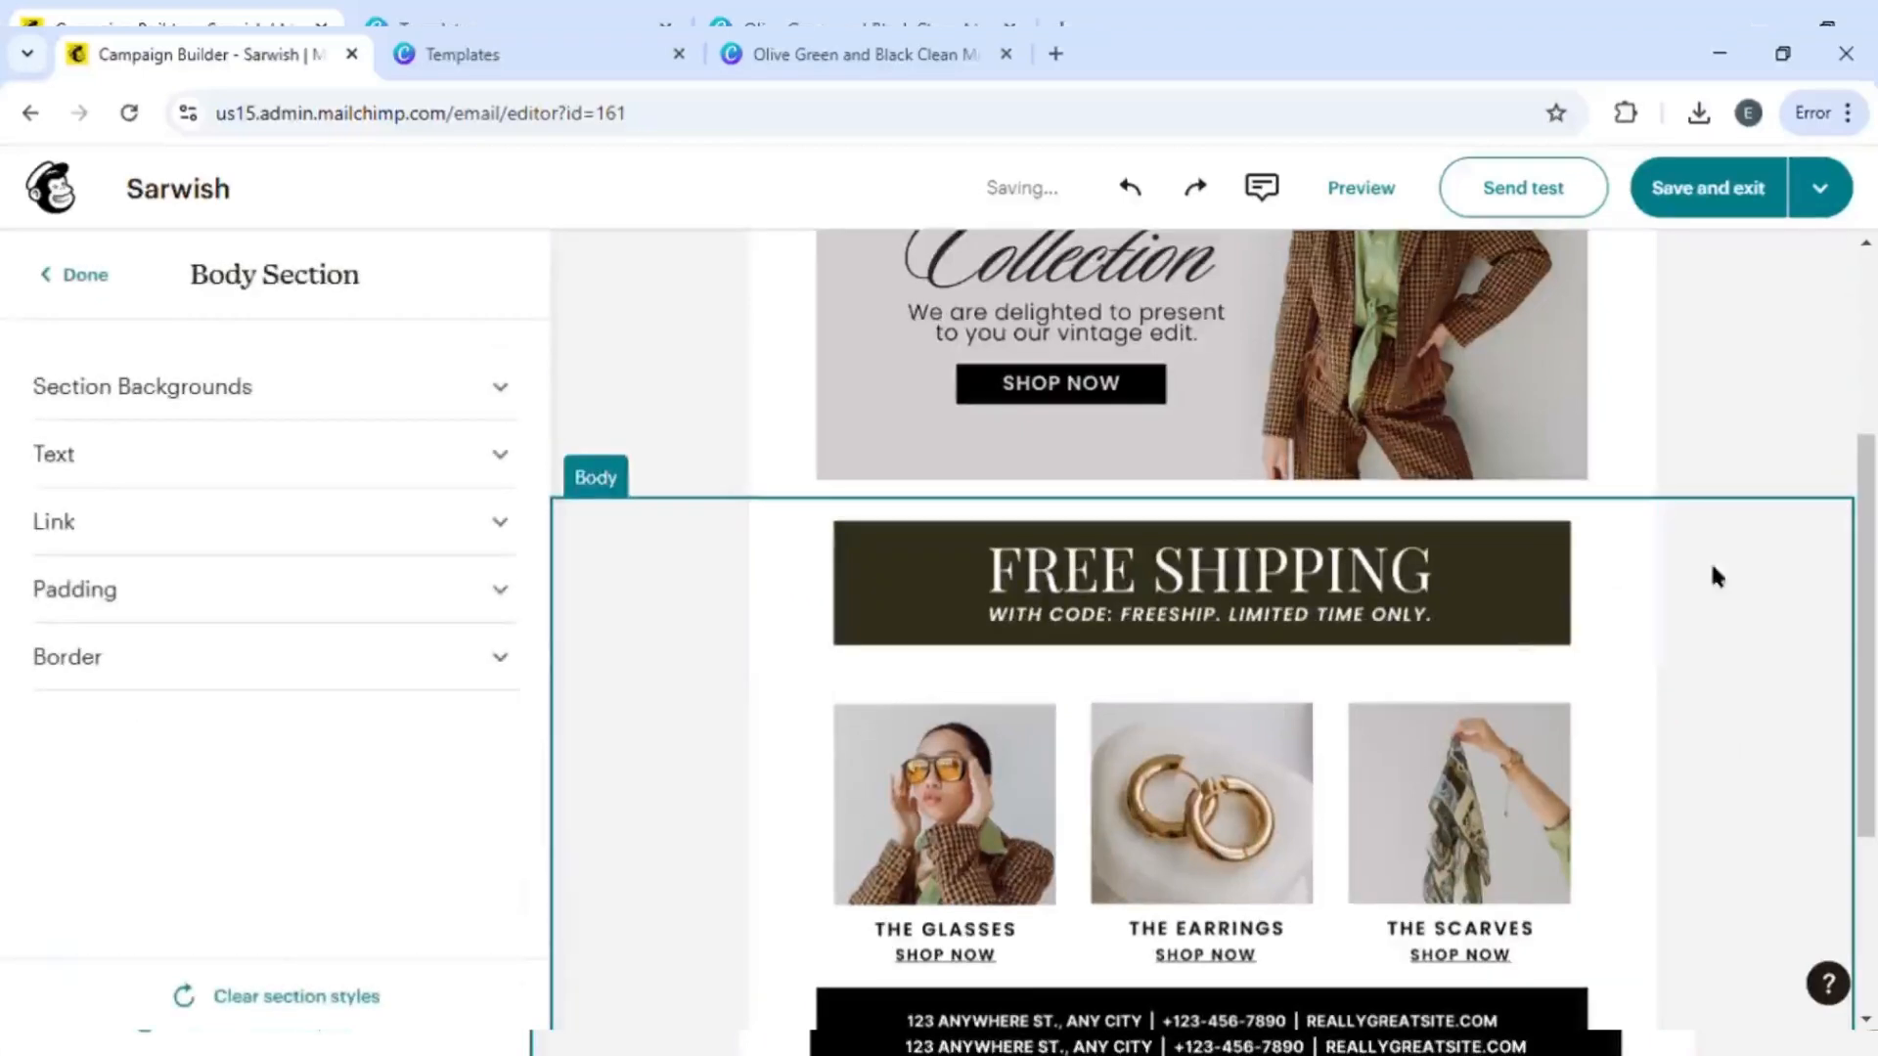
click(1523, 606)
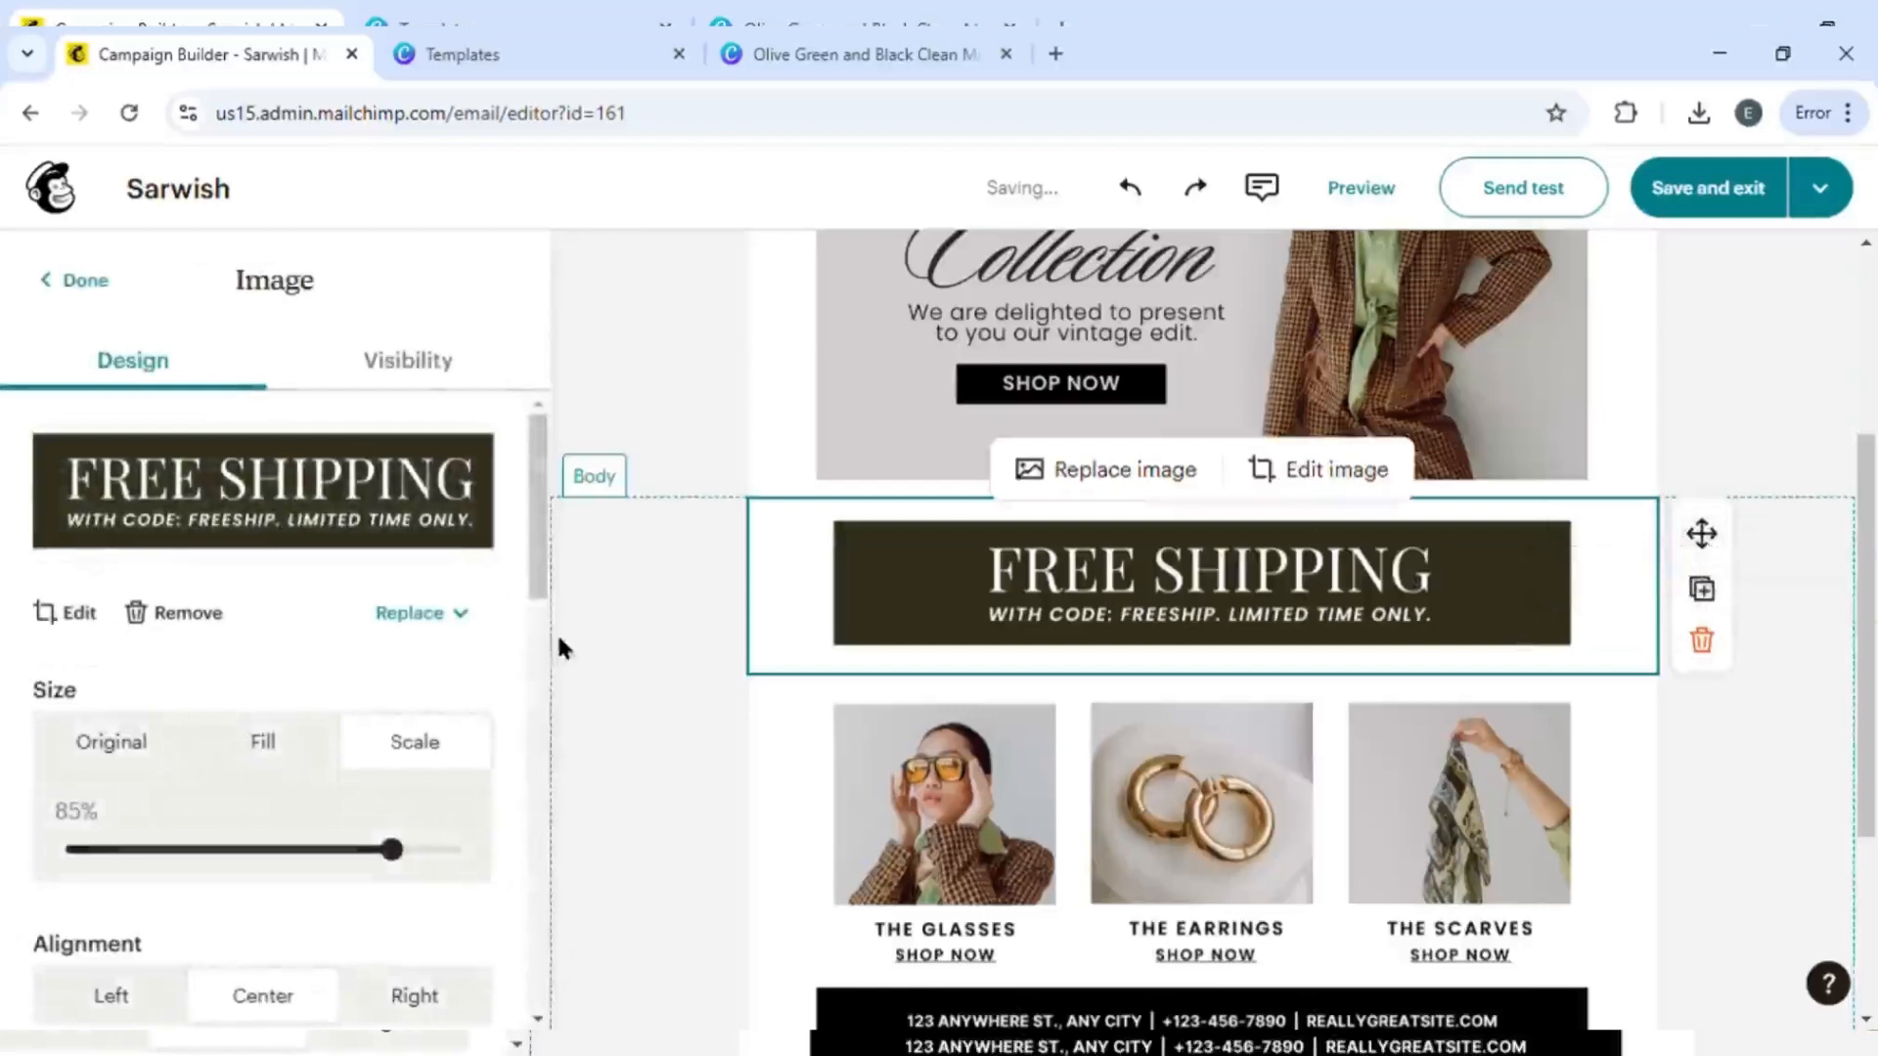
scroll(483, 740, down, 1)
scroll(483, 740, down, 3)
scroll(59, 577, up, 3)
mouse_move(391, 680)
mouse_down()
mouse_move(293, 697)
mouse_move(451, 676)
mouse_move(421, 679)
mouse_up()
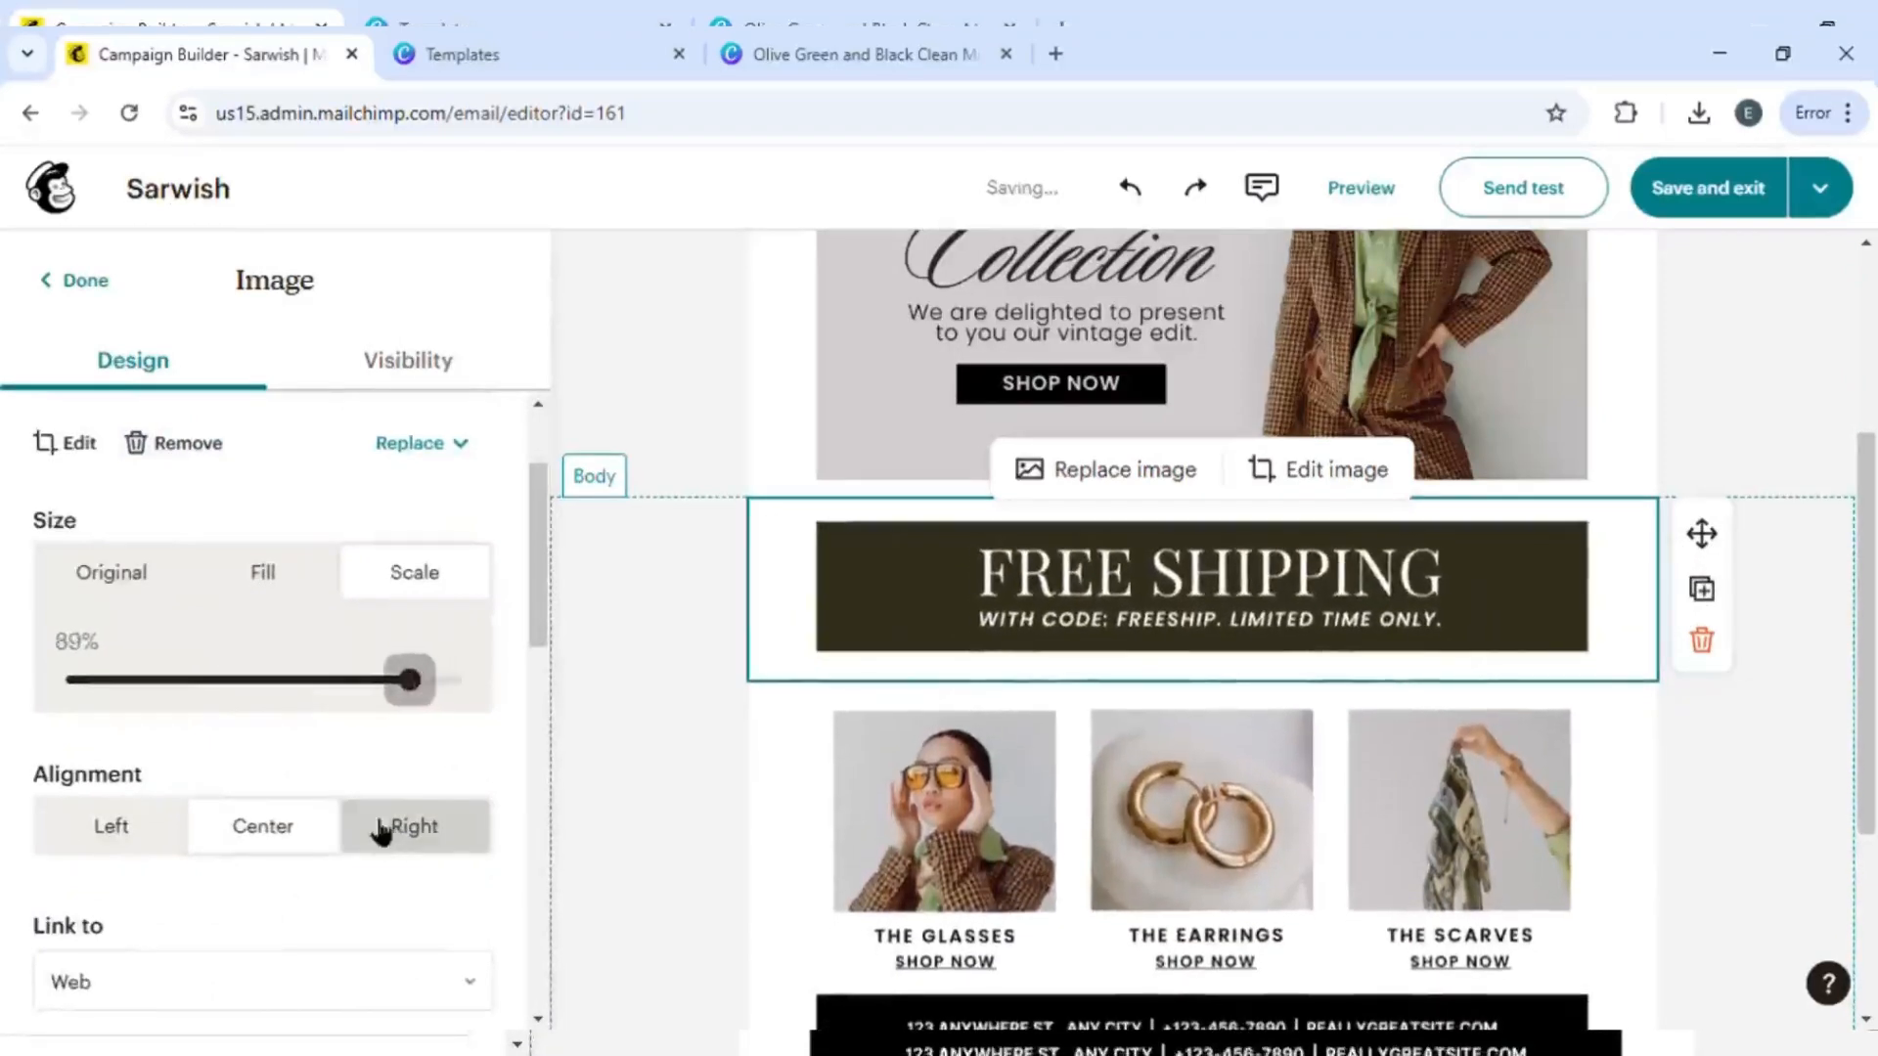
- Set the Free Shipping banner's image background to white, keeping it centred
scroll(379, 829, down, 2)
click(130, 612)
click(387, 612)
click(262, 594)
scroll(260, 783, down, 2)
click(174, 645)
scroll(274, 706, down, 3)
click(310, 655)
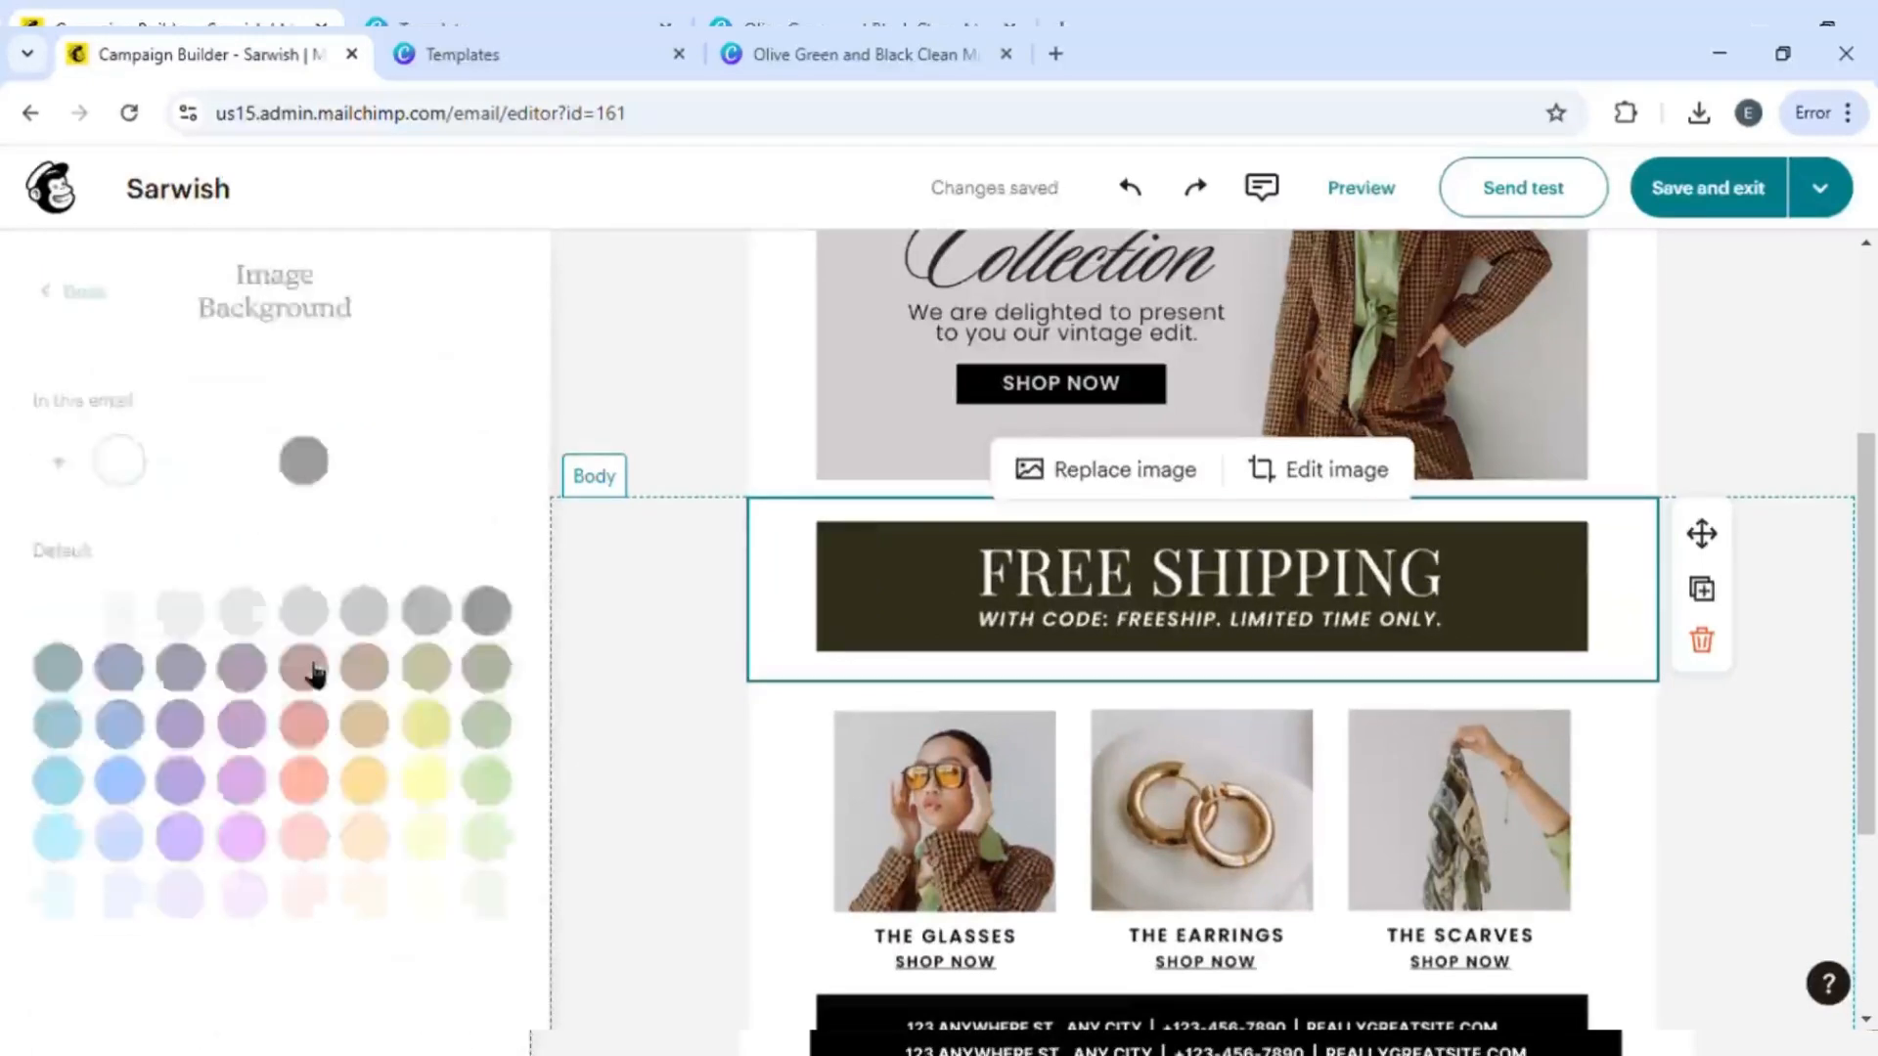
click(306, 668)
click(56, 611)
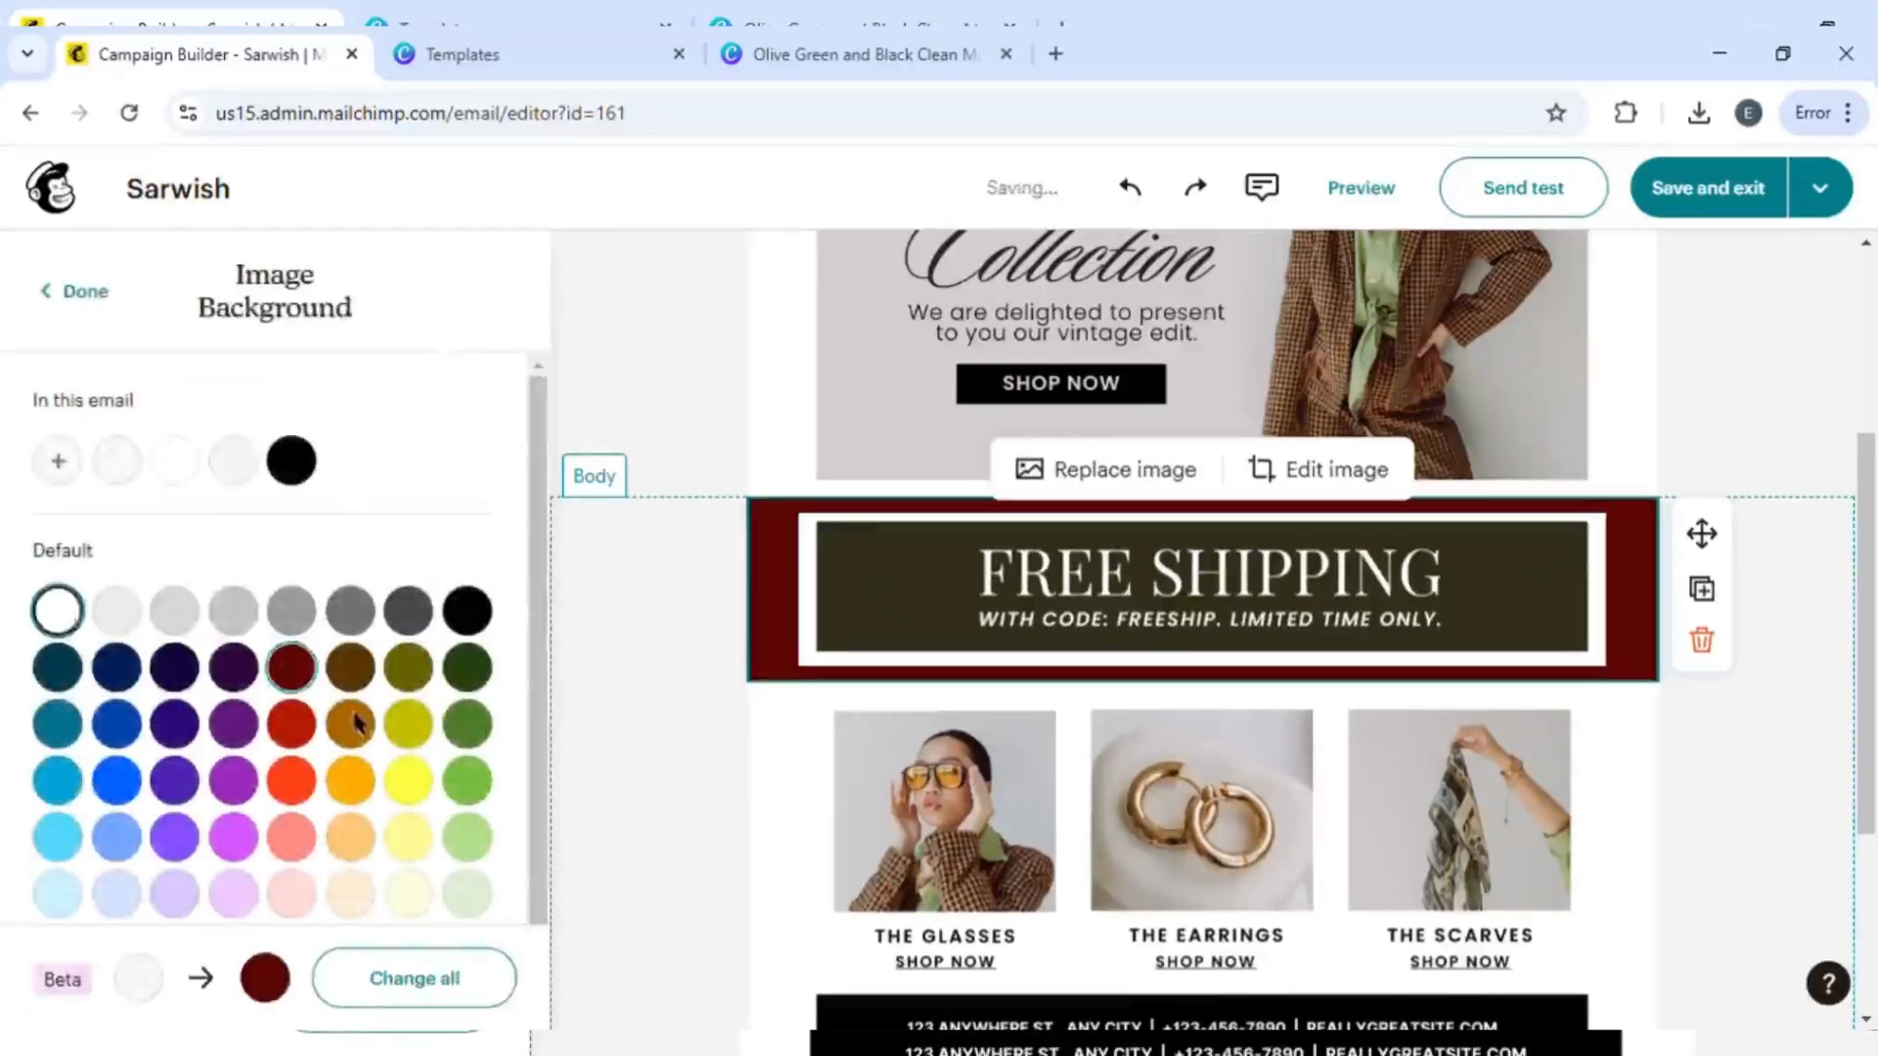
click(77, 289)
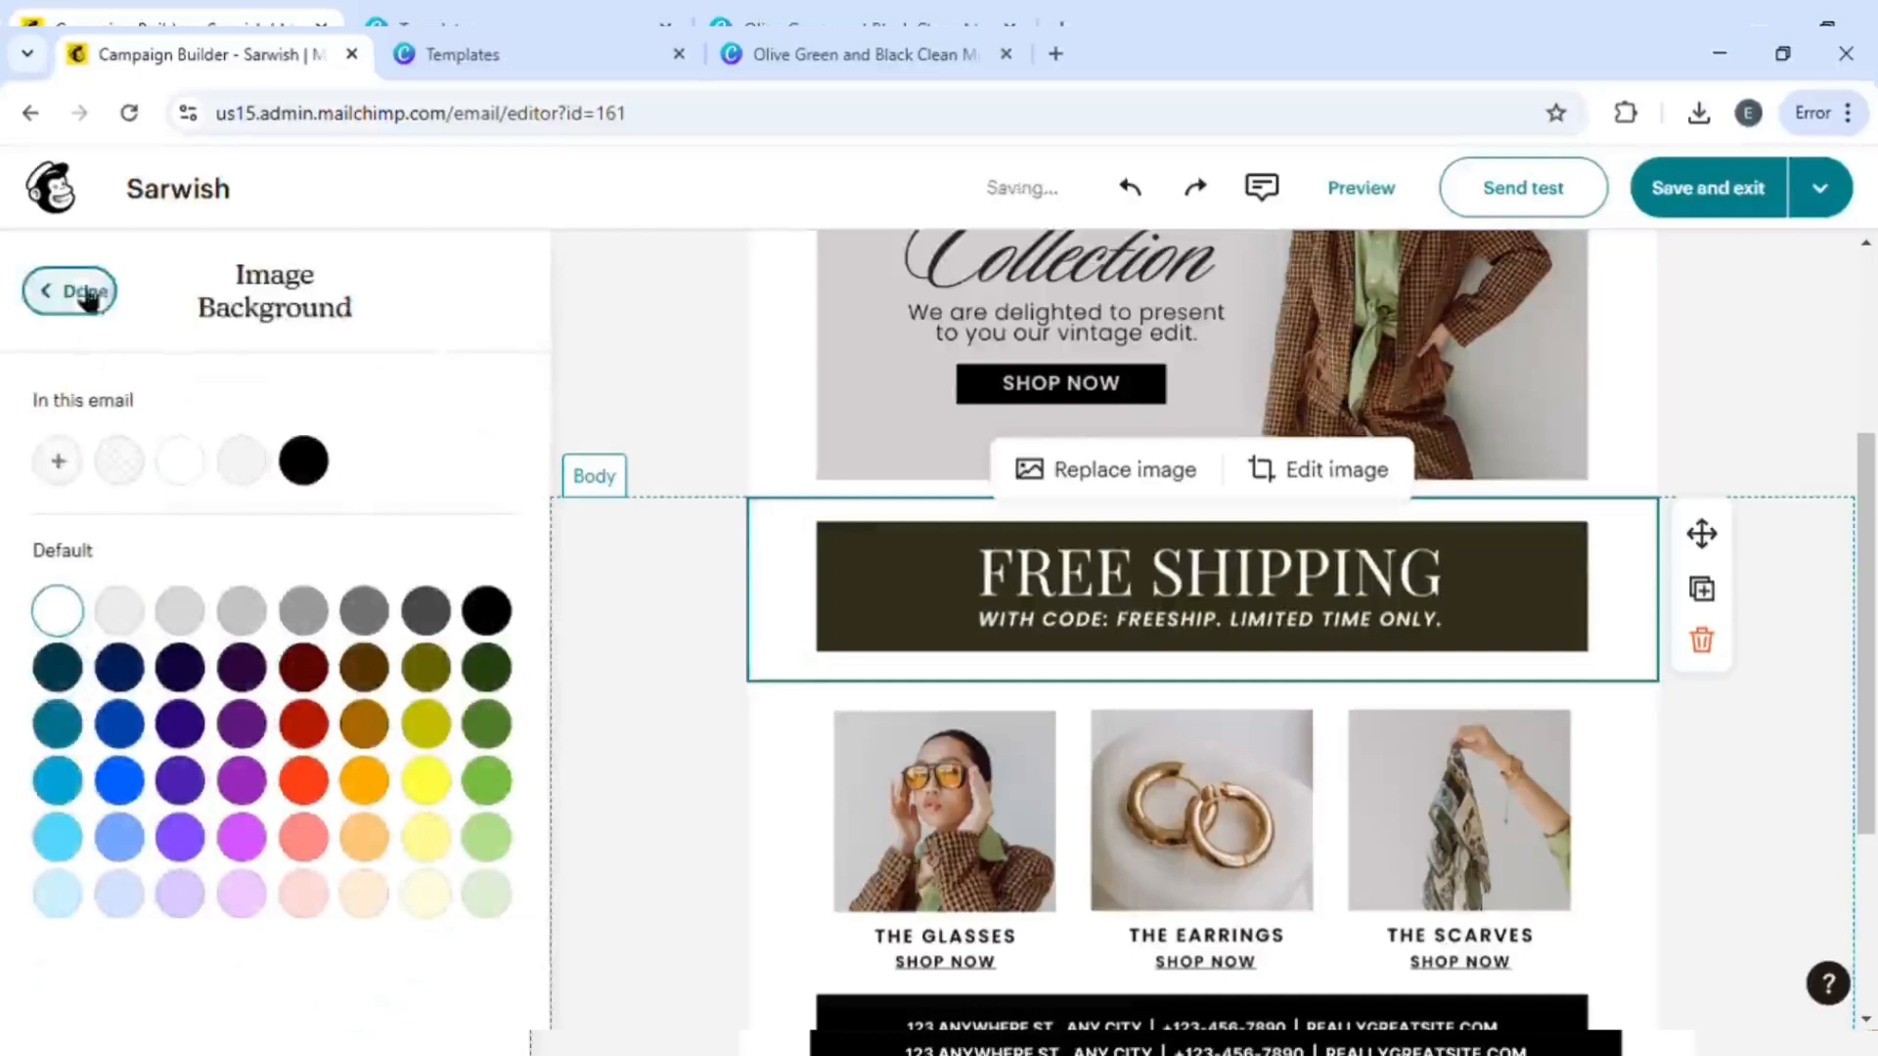
- Save and exit the editor, then set the campaign subject to Clothing Brand
click(1707, 201)
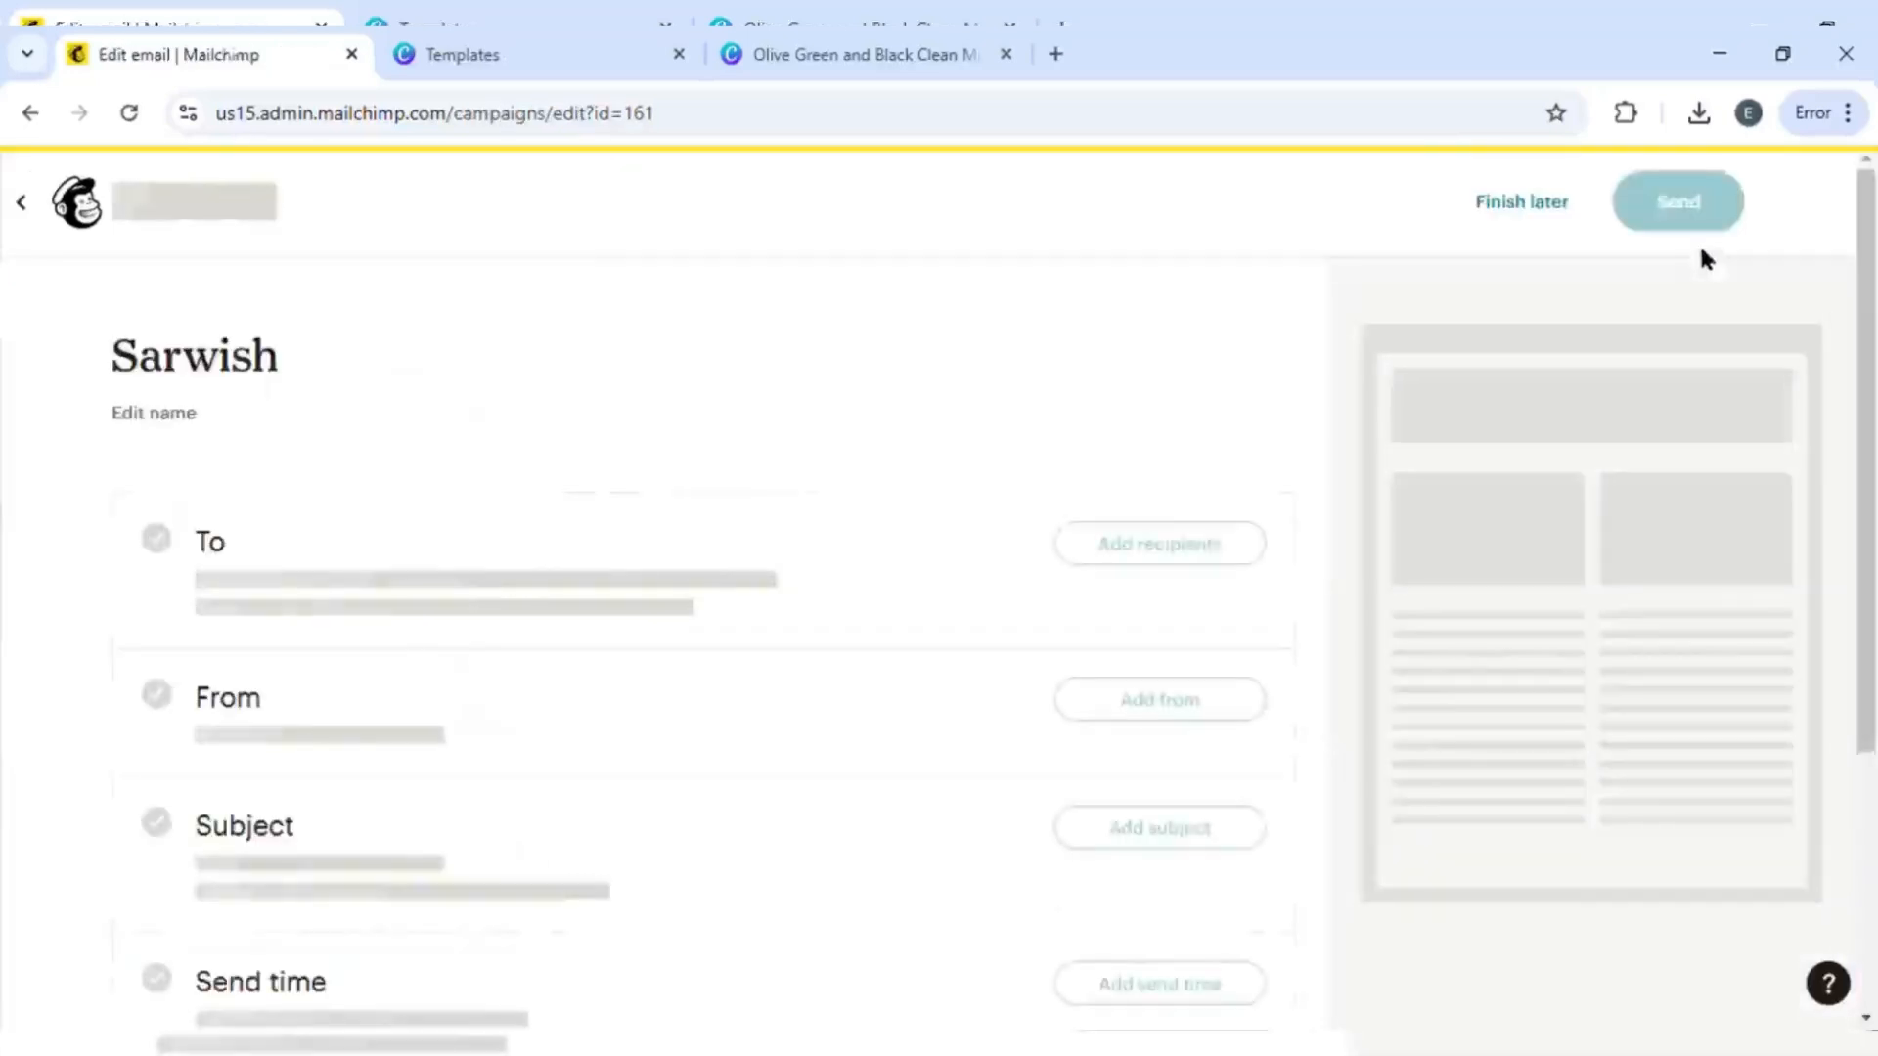
scroll(1056, 642, down, 7)
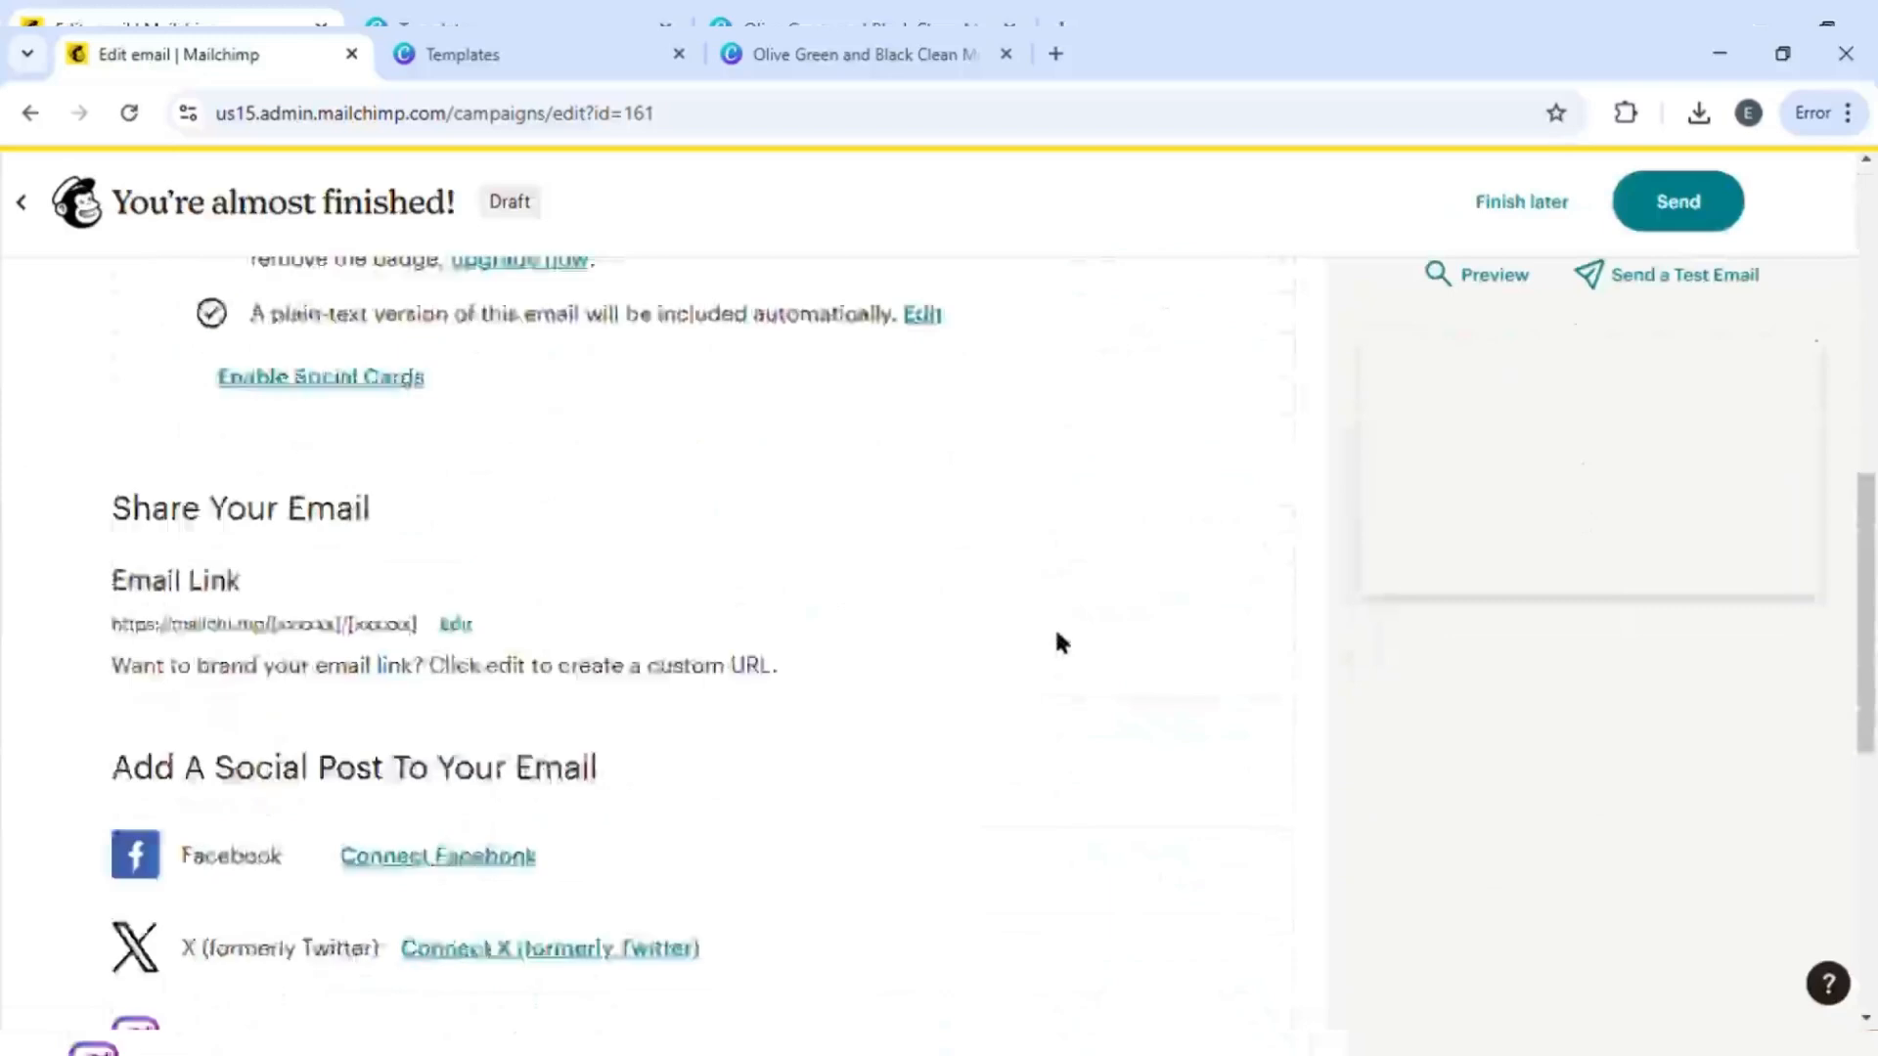
scroll(1056, 642, up, 5)
click(1155, 642)
click(514, 820)
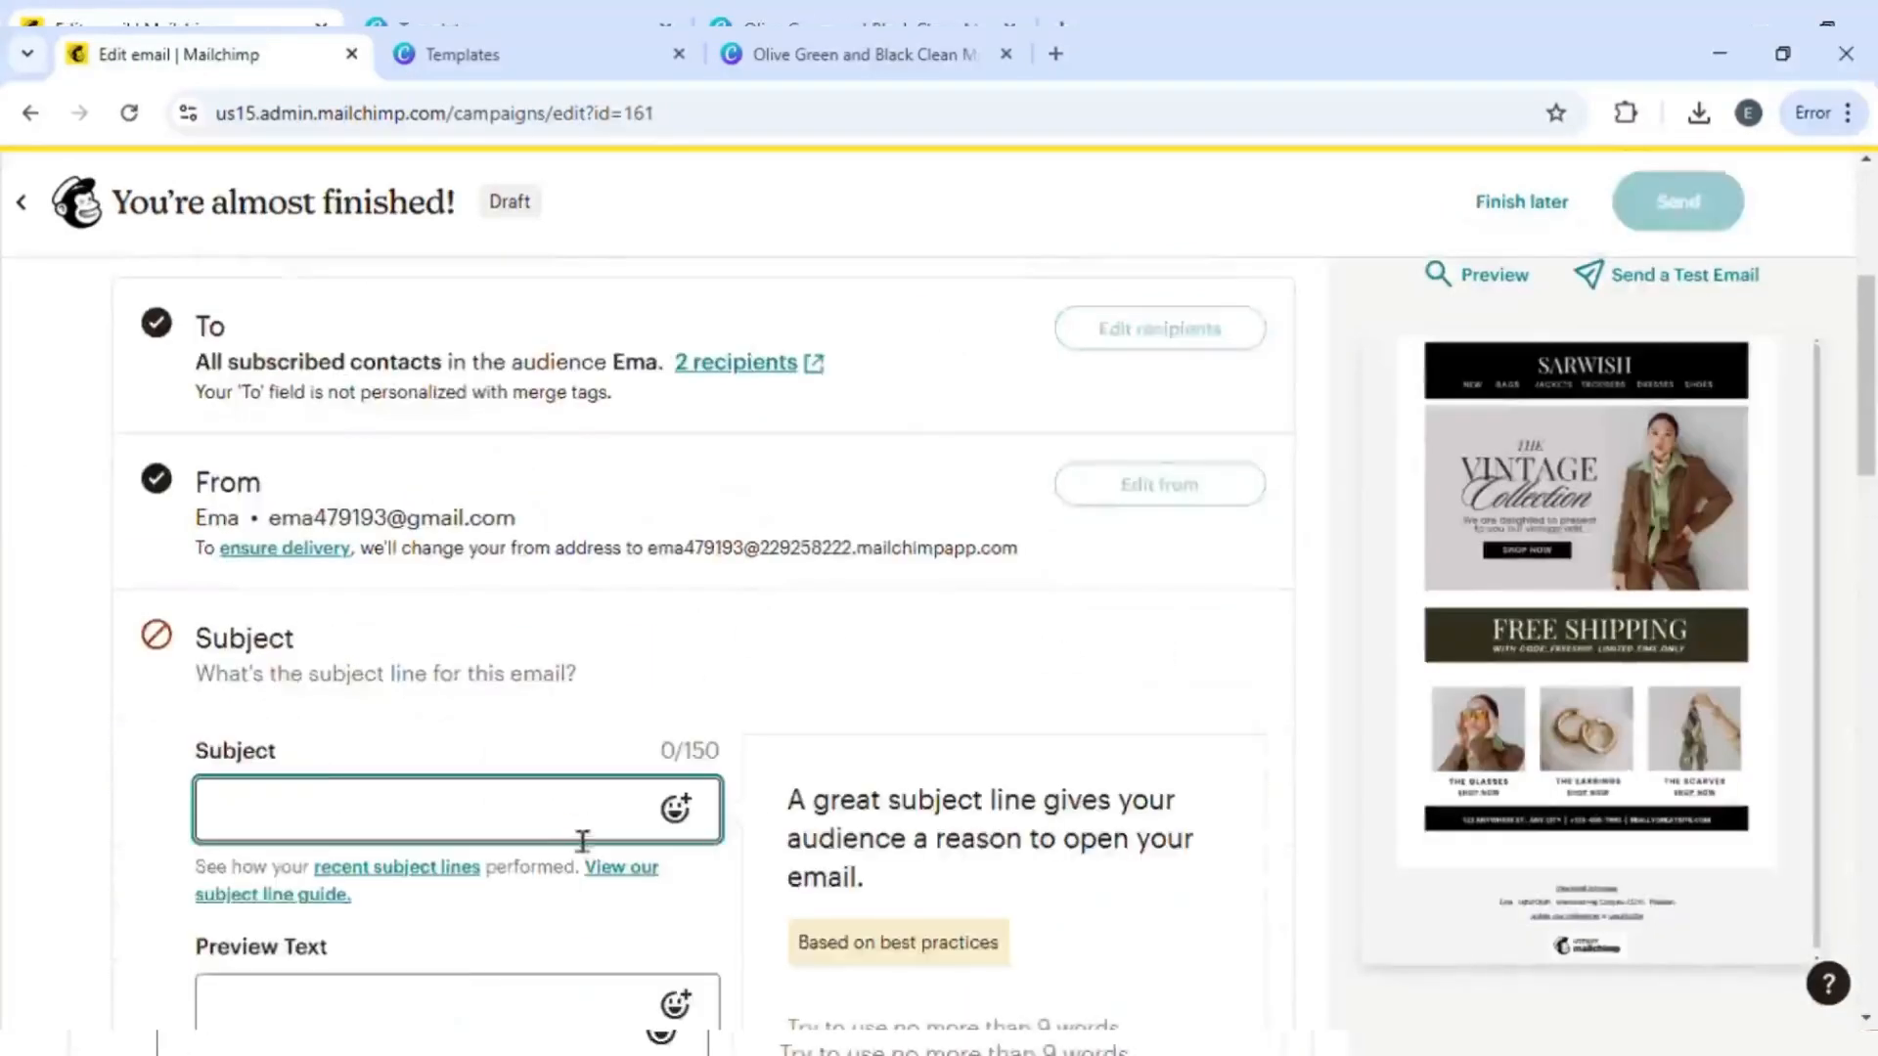
scroll(579, 836, down, 3)
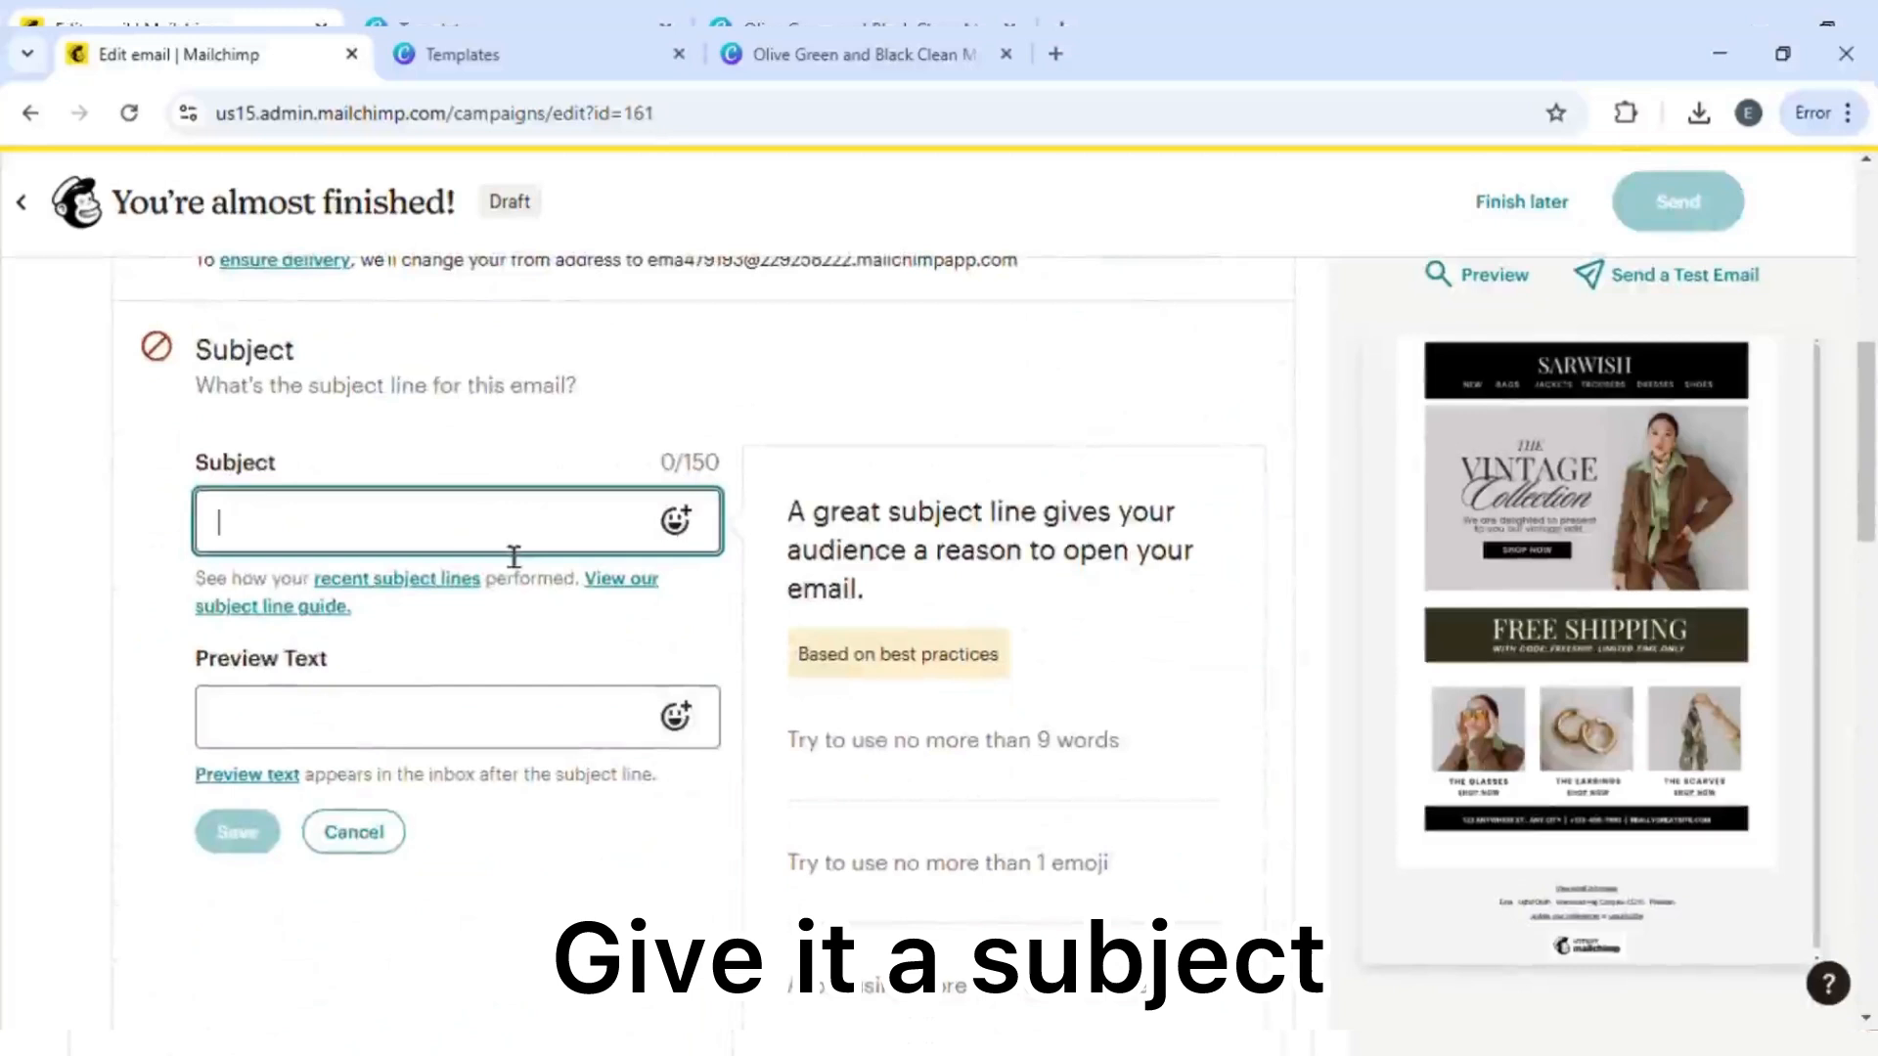
text(Cloth)
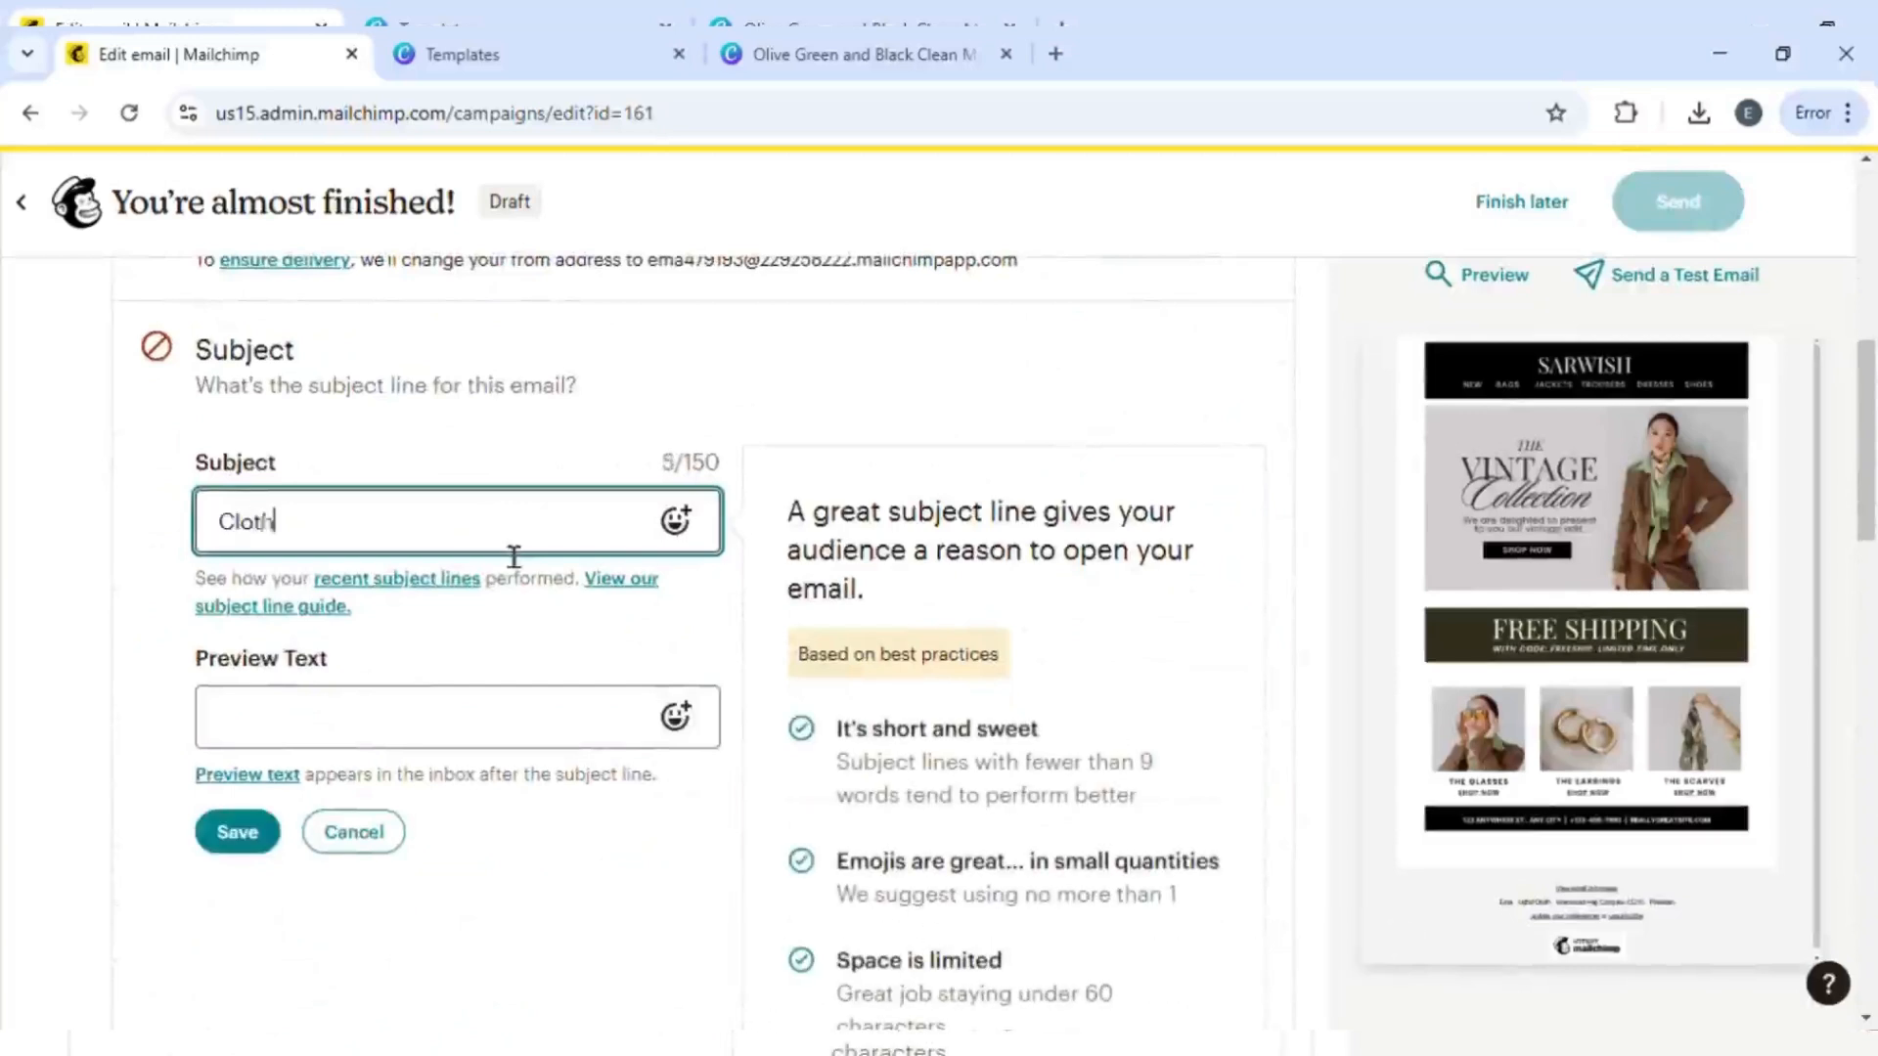
text(ing Brand)
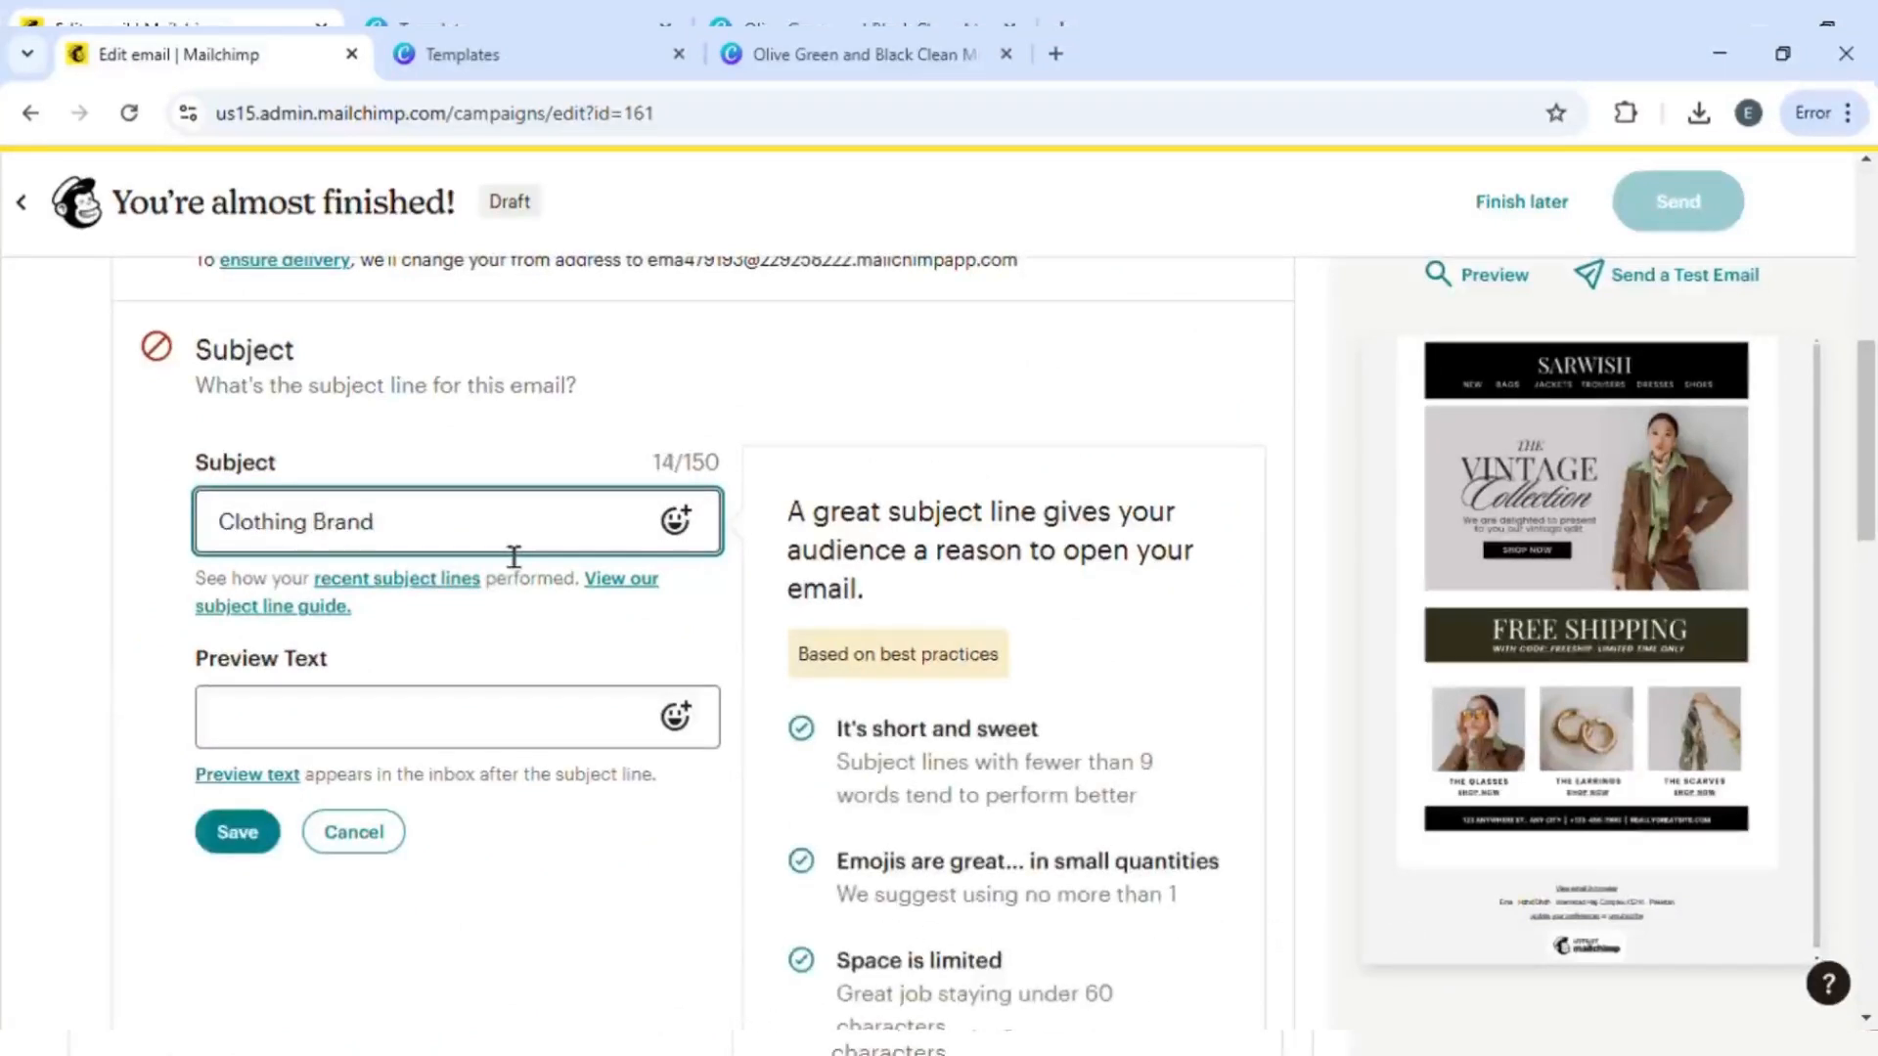
click(396, 740)
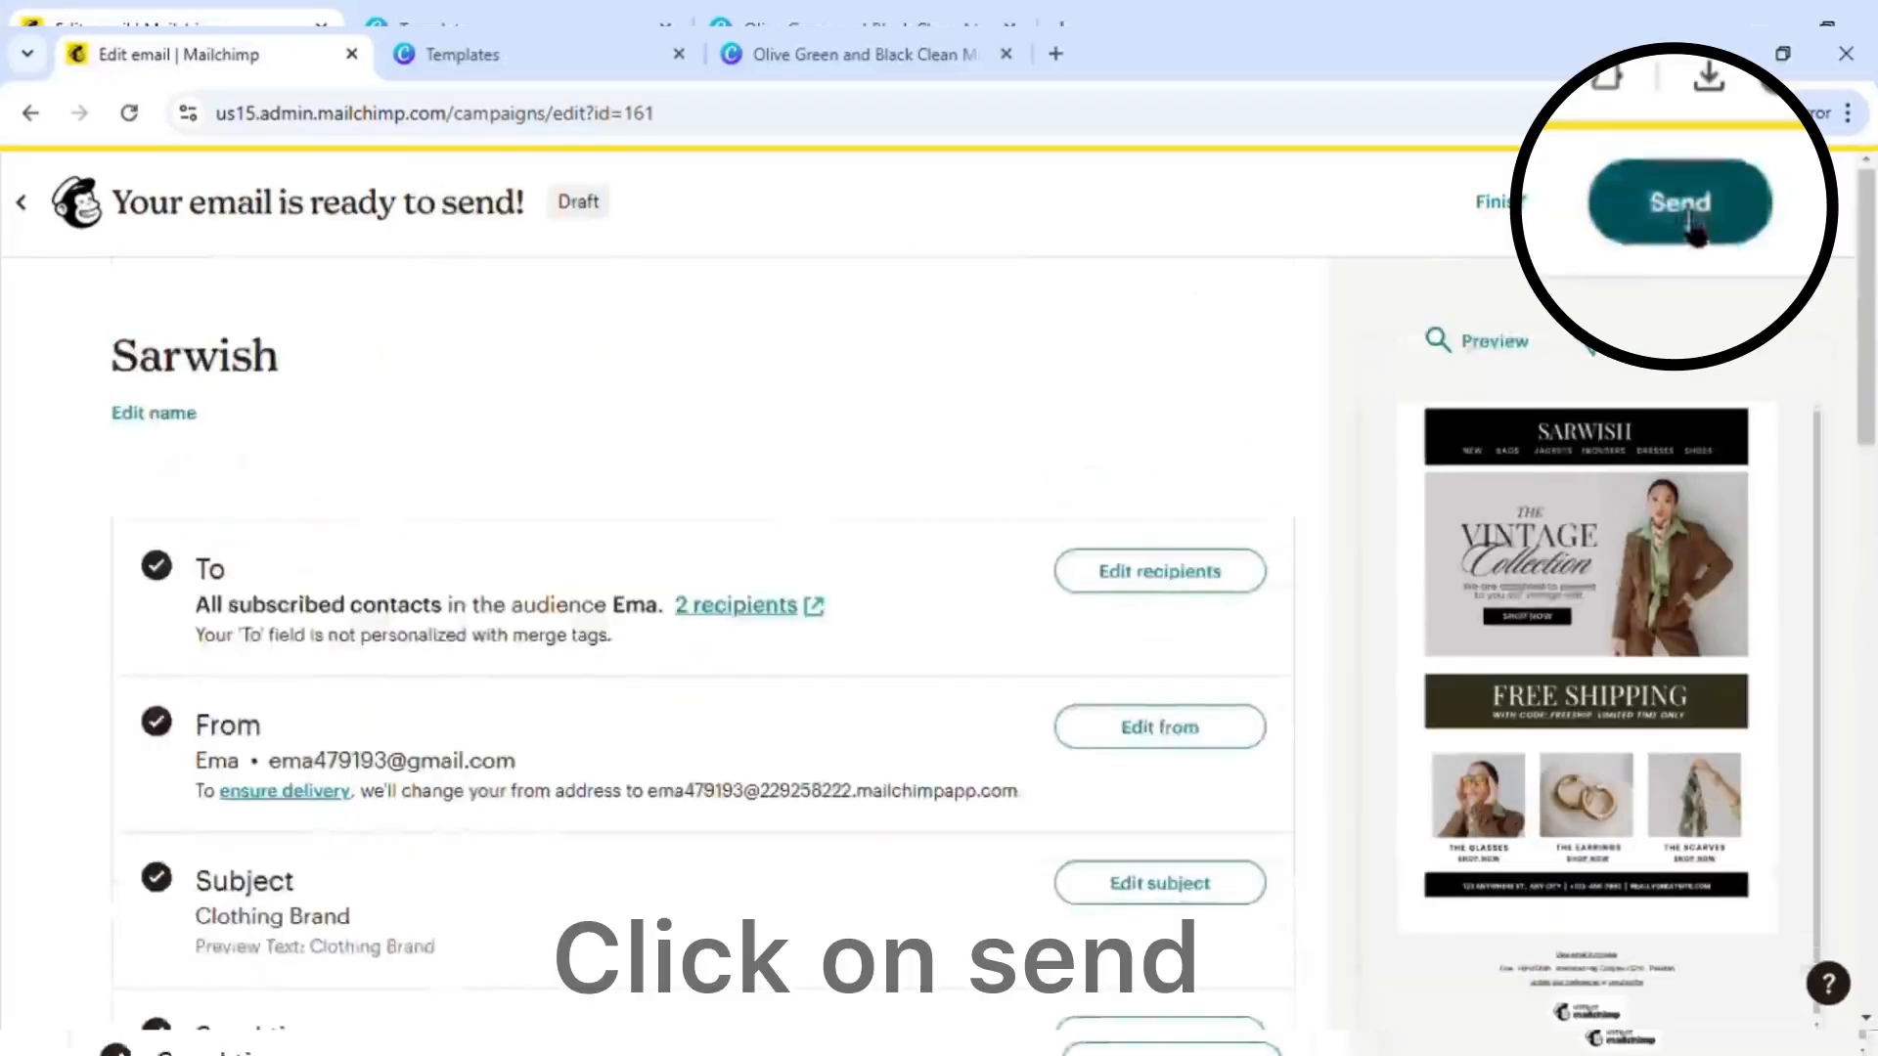
- Send the campaign and review its sending summary
click(1687, 207)
click(1270, 746)
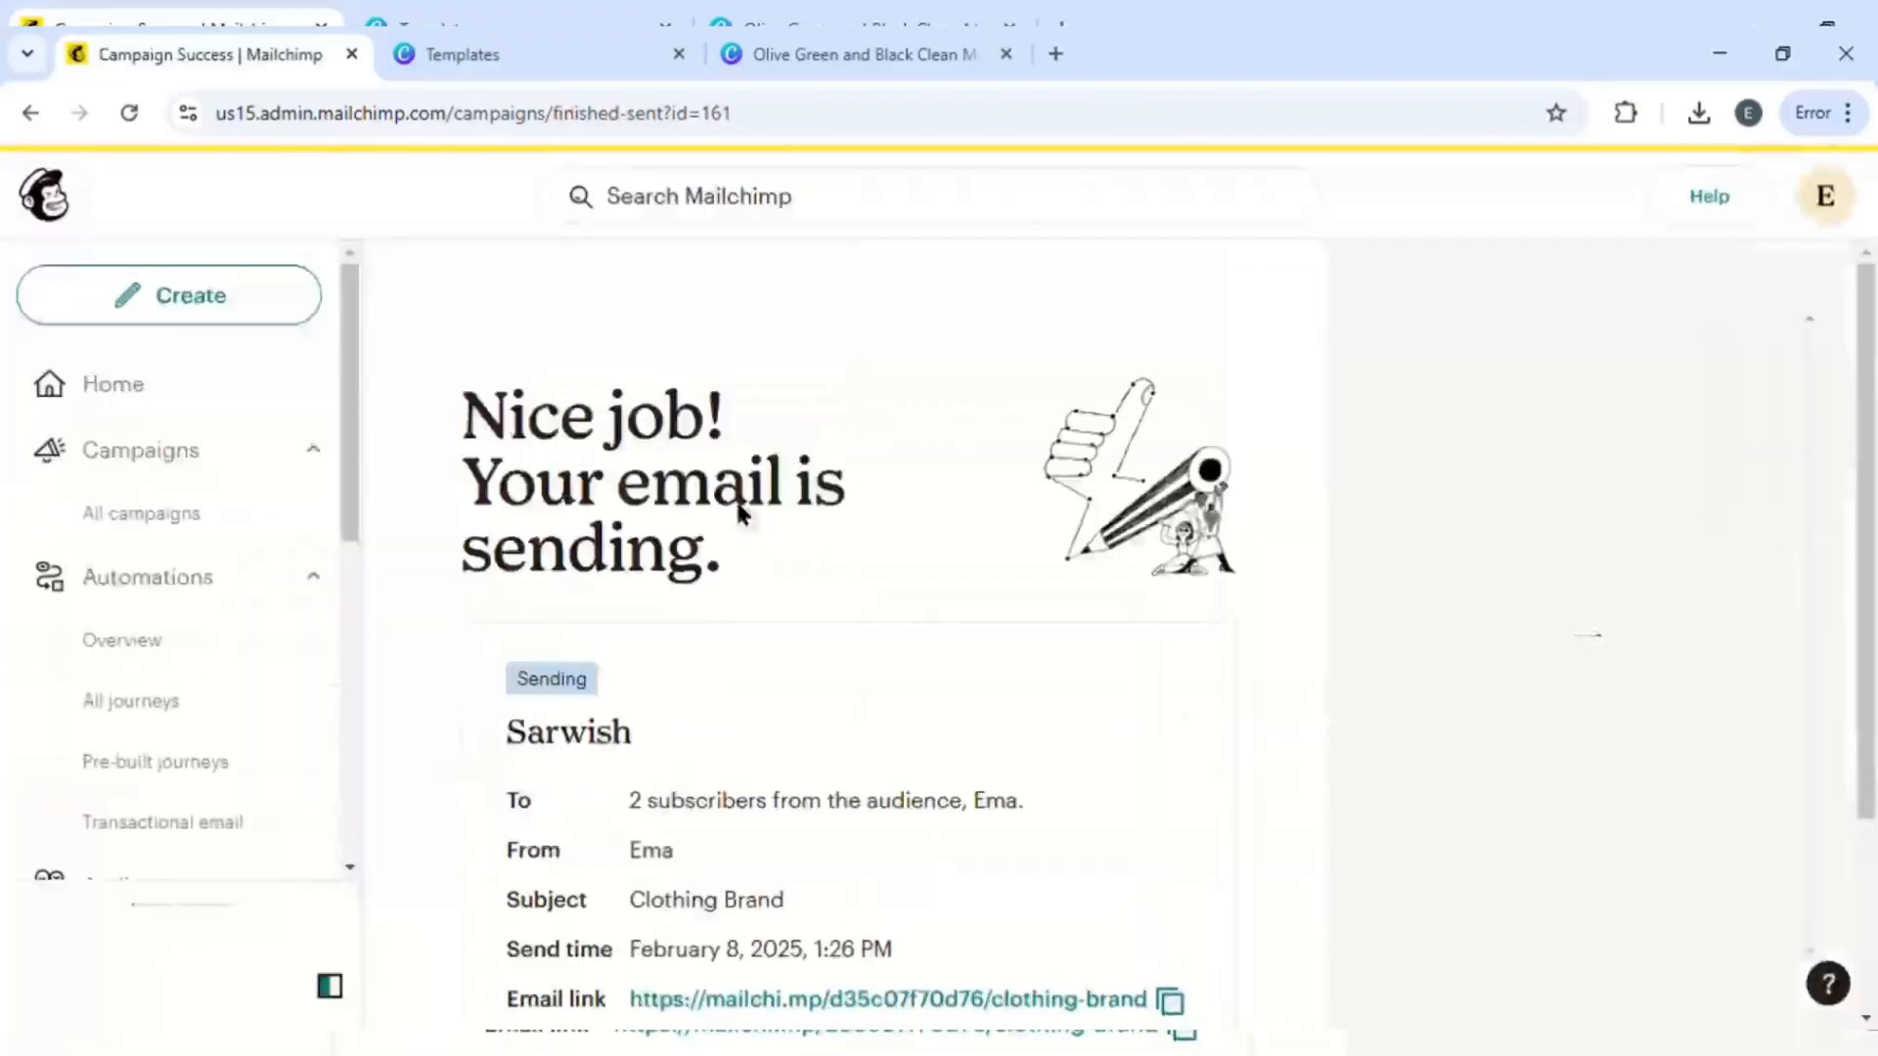
scroll(847, 688, down, 3)
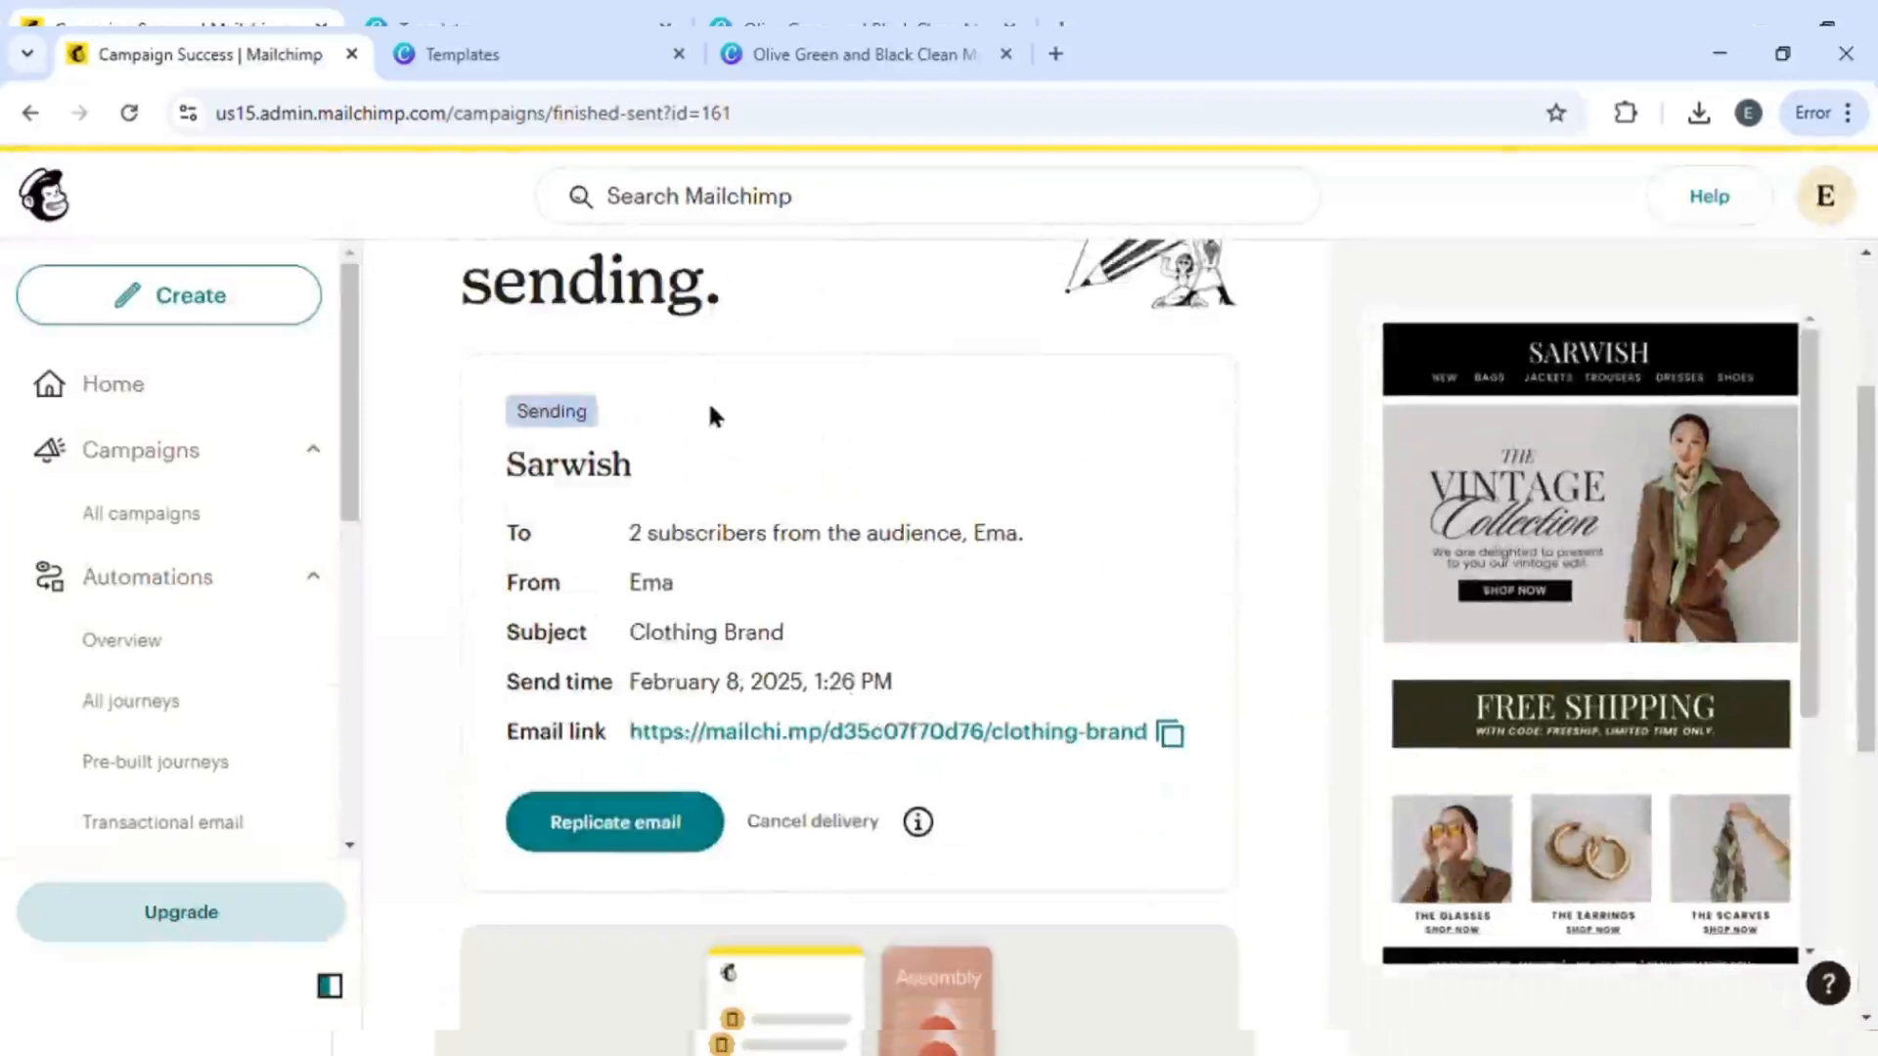
scroll(711, 411, down, 6)
scroll(711, 411, up, 9)
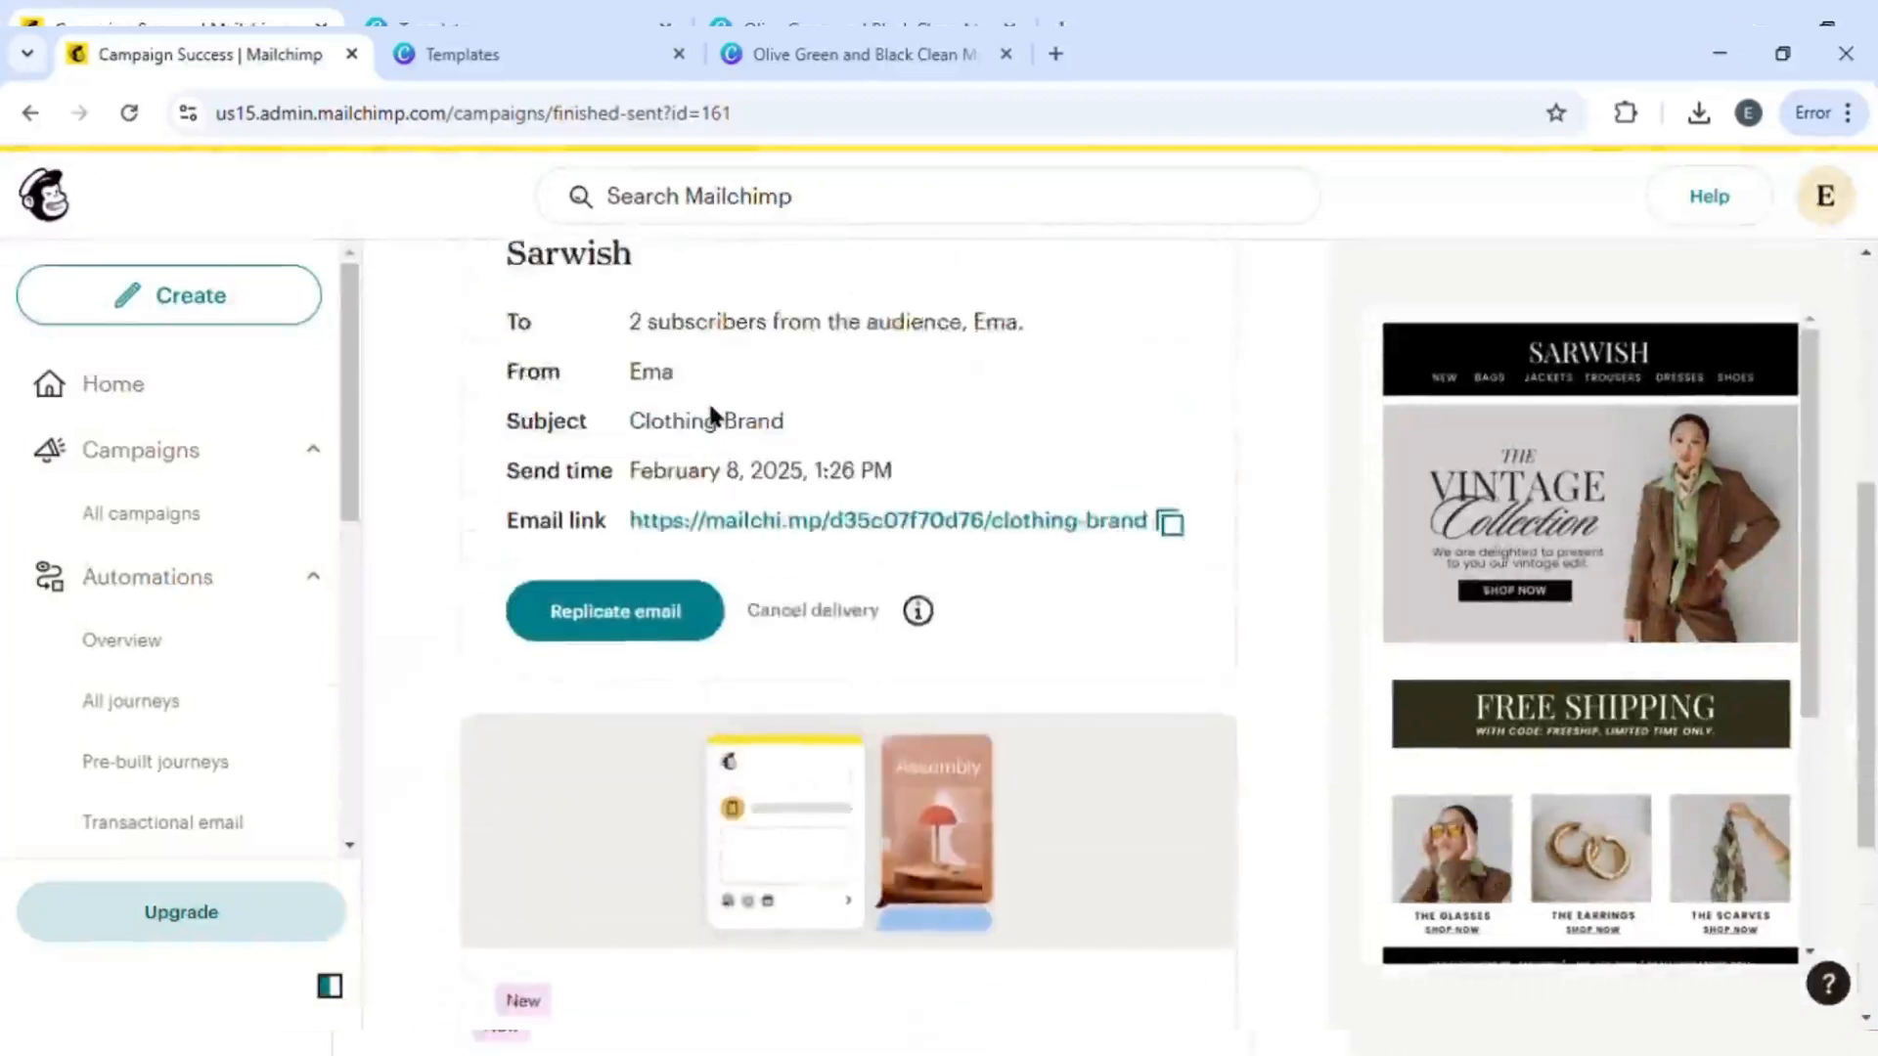
scroll(714, 416, down, 2)
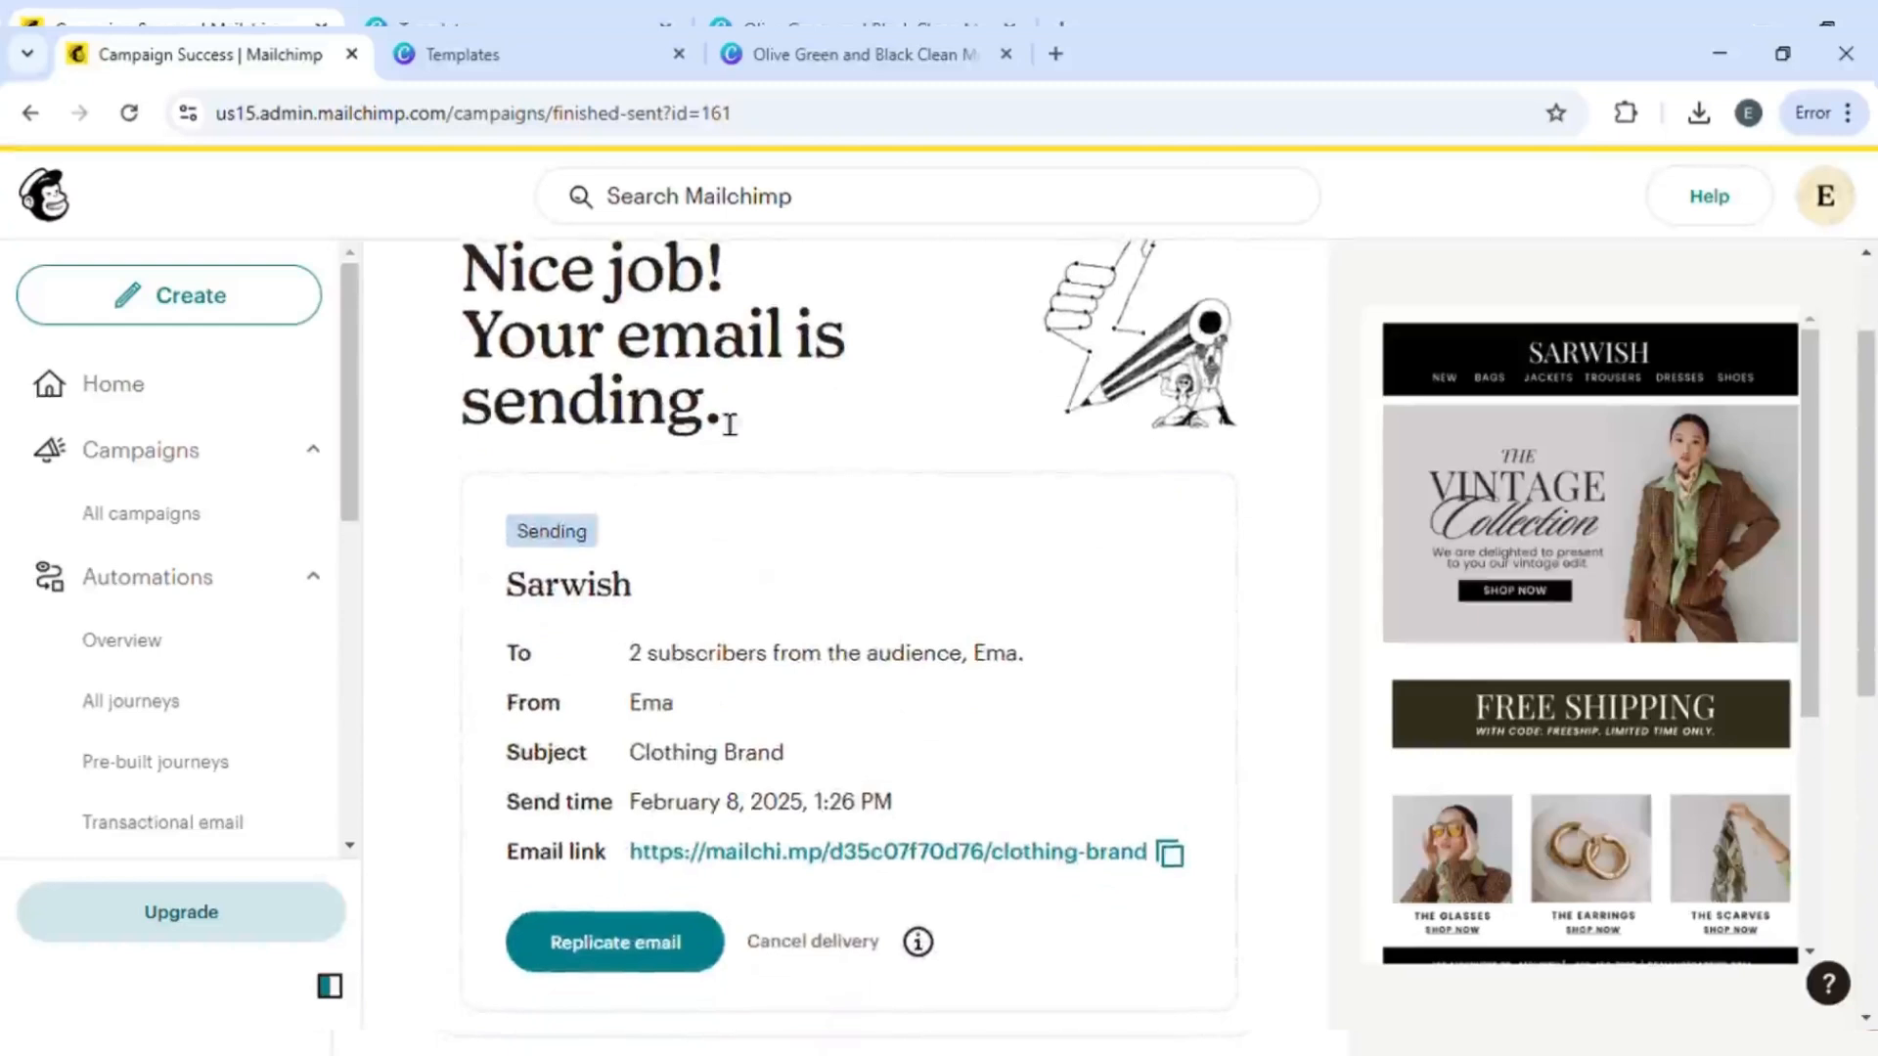
scroll(730, 424, up, 2)
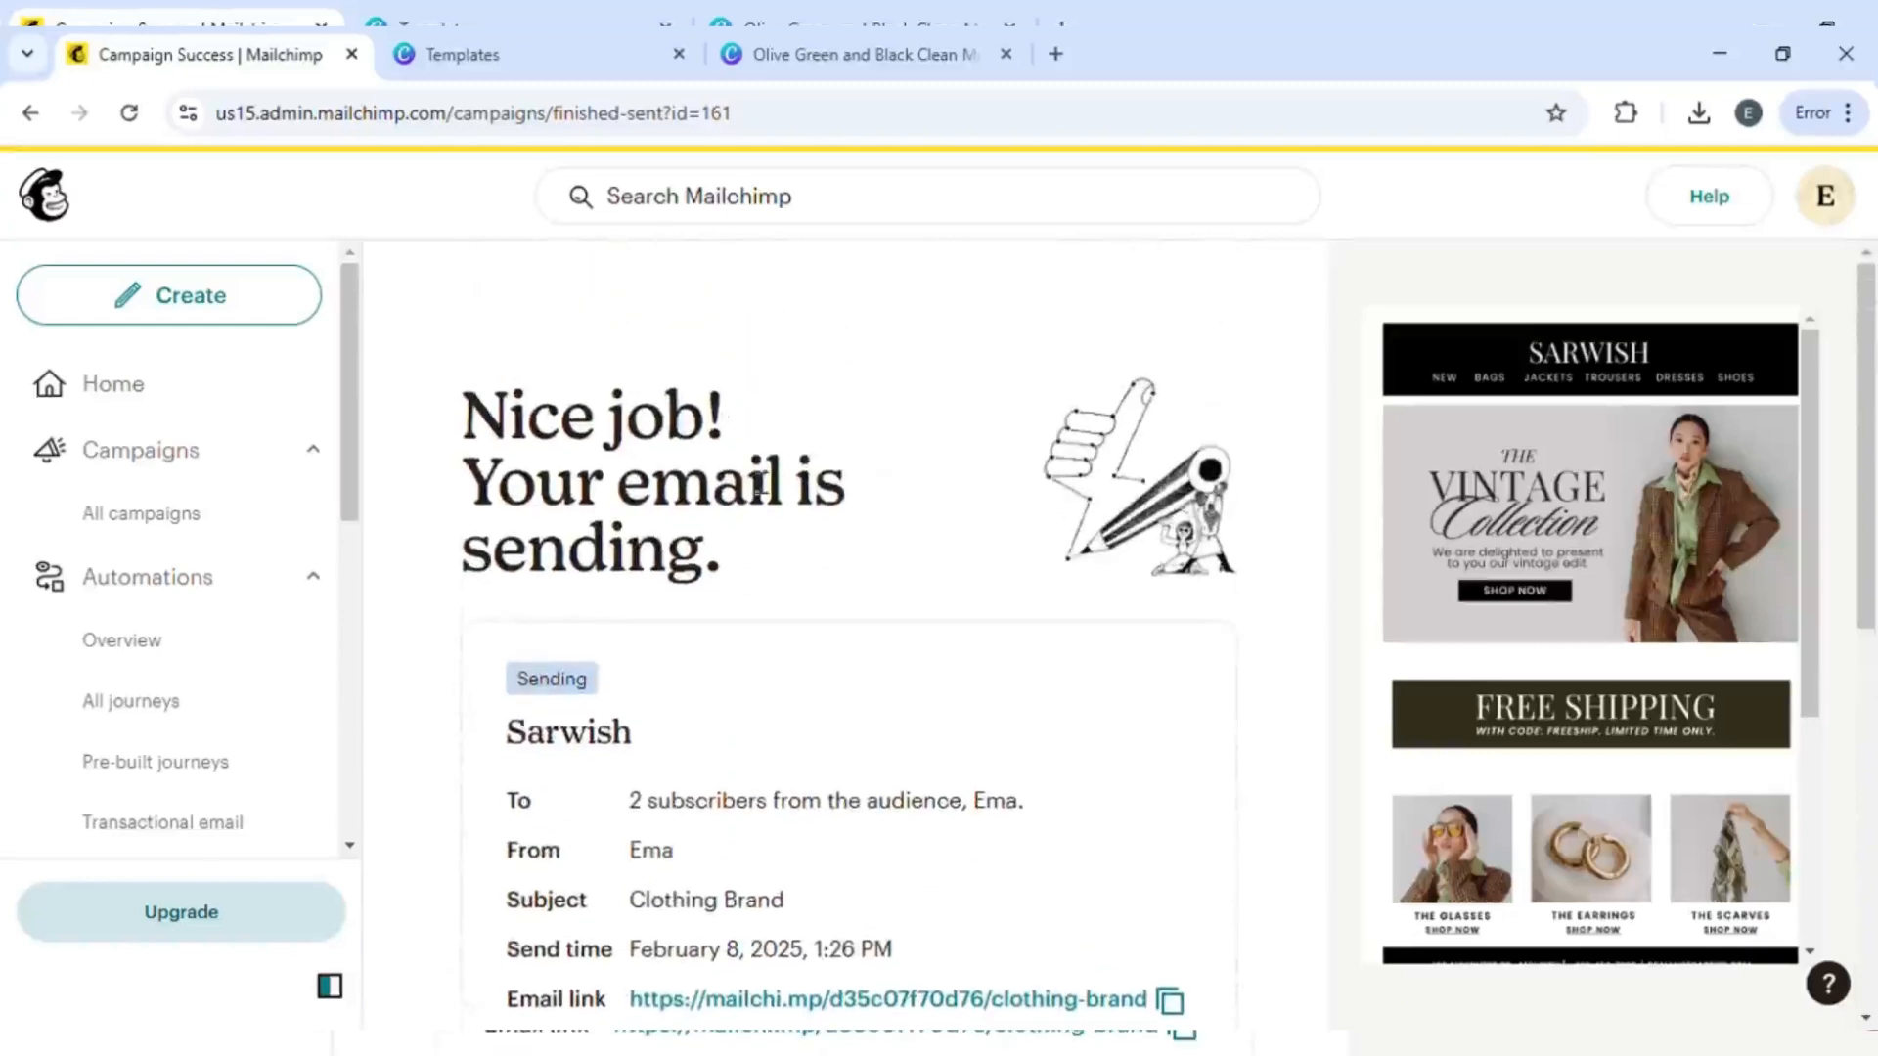